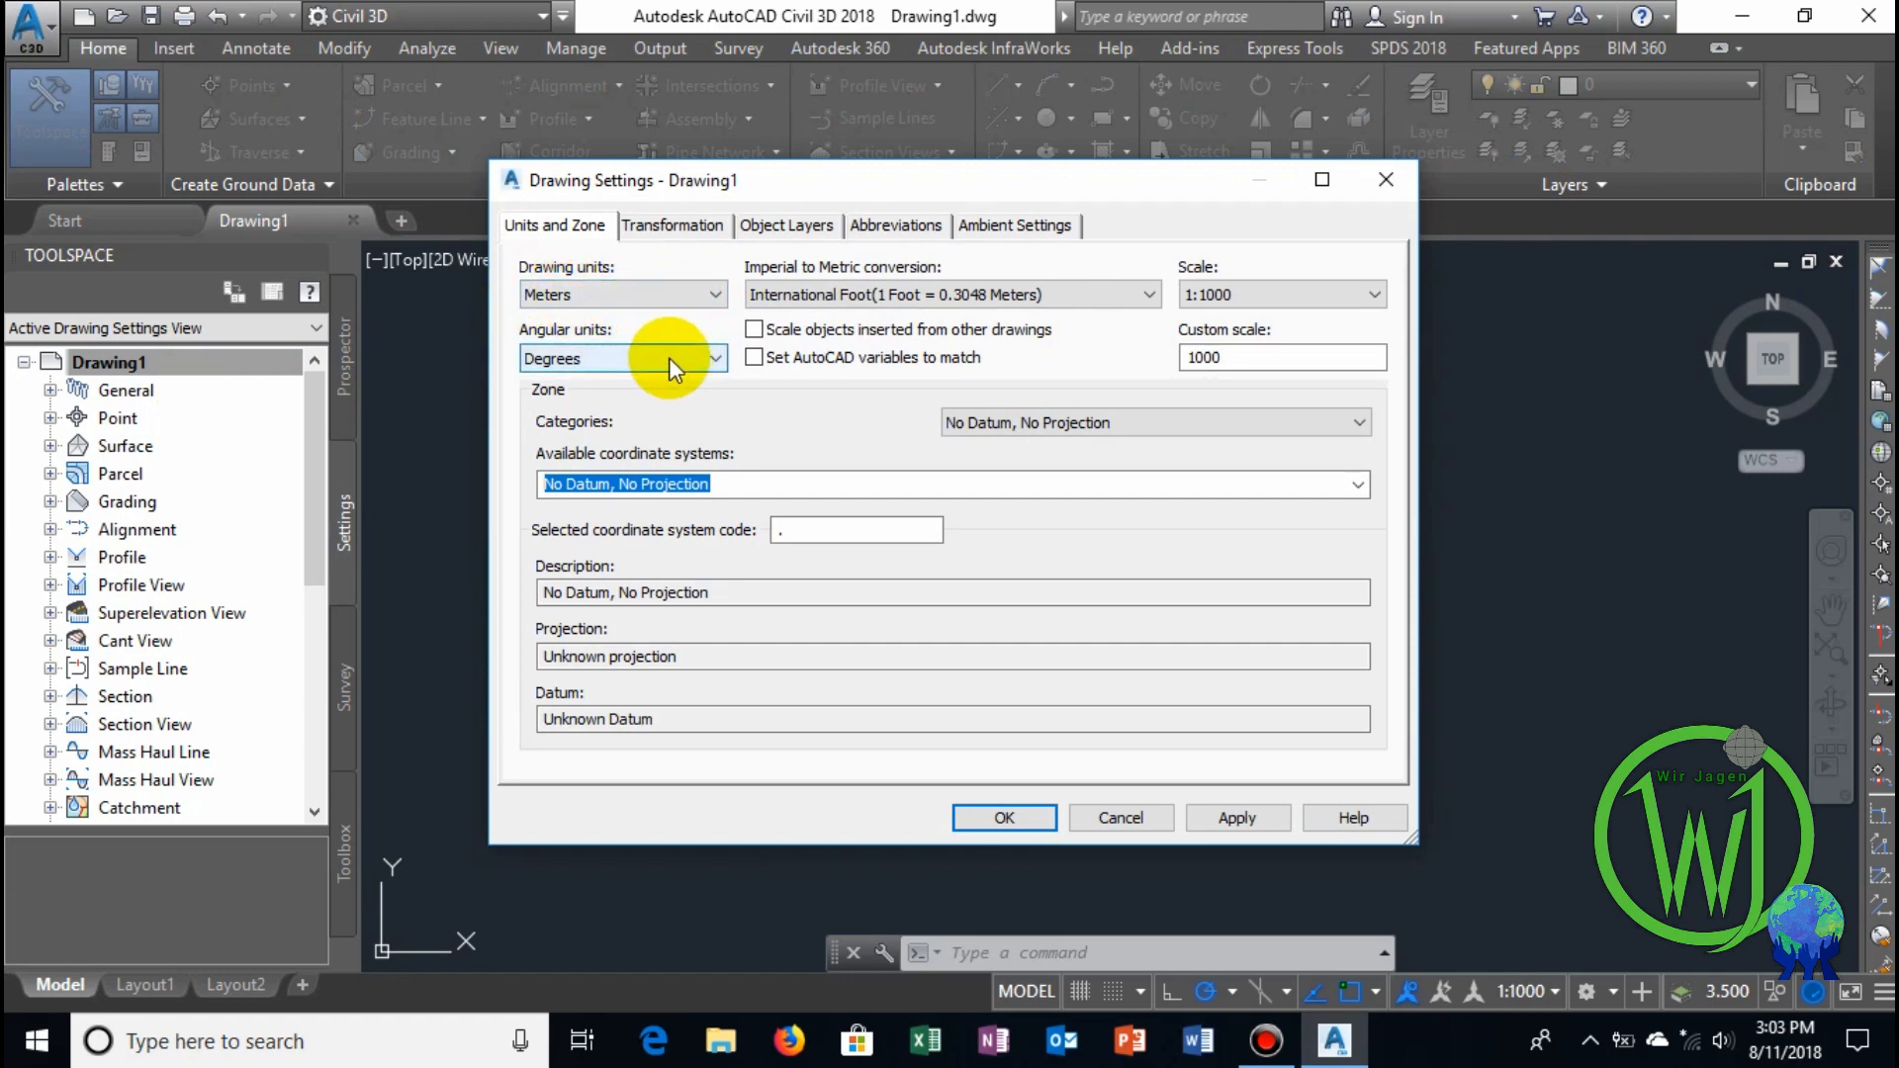
Set the zone category to Indonesia and the coordinate system to "Indonesia, Java Central; 108 to 114deg East, Djakarta datum".
left_click(1358, 427)
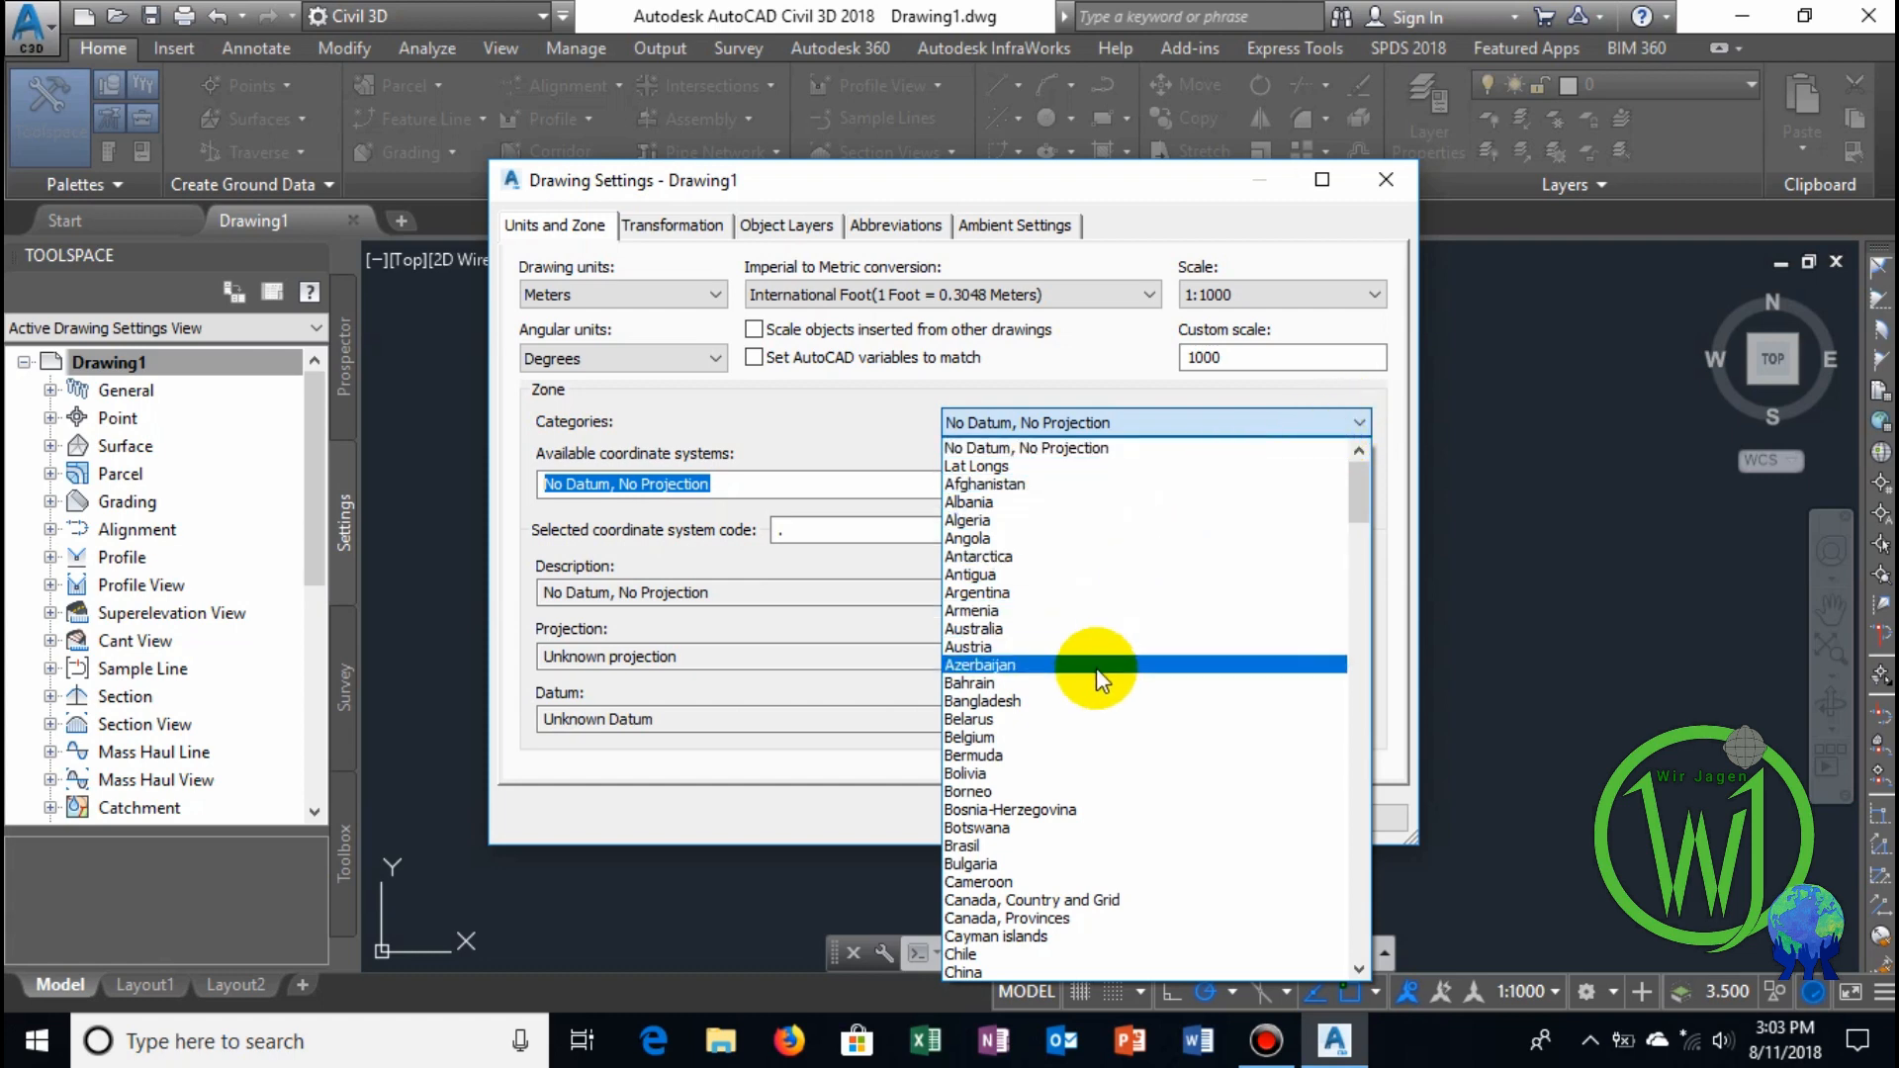
scroll(1074, 689, "down", 11)
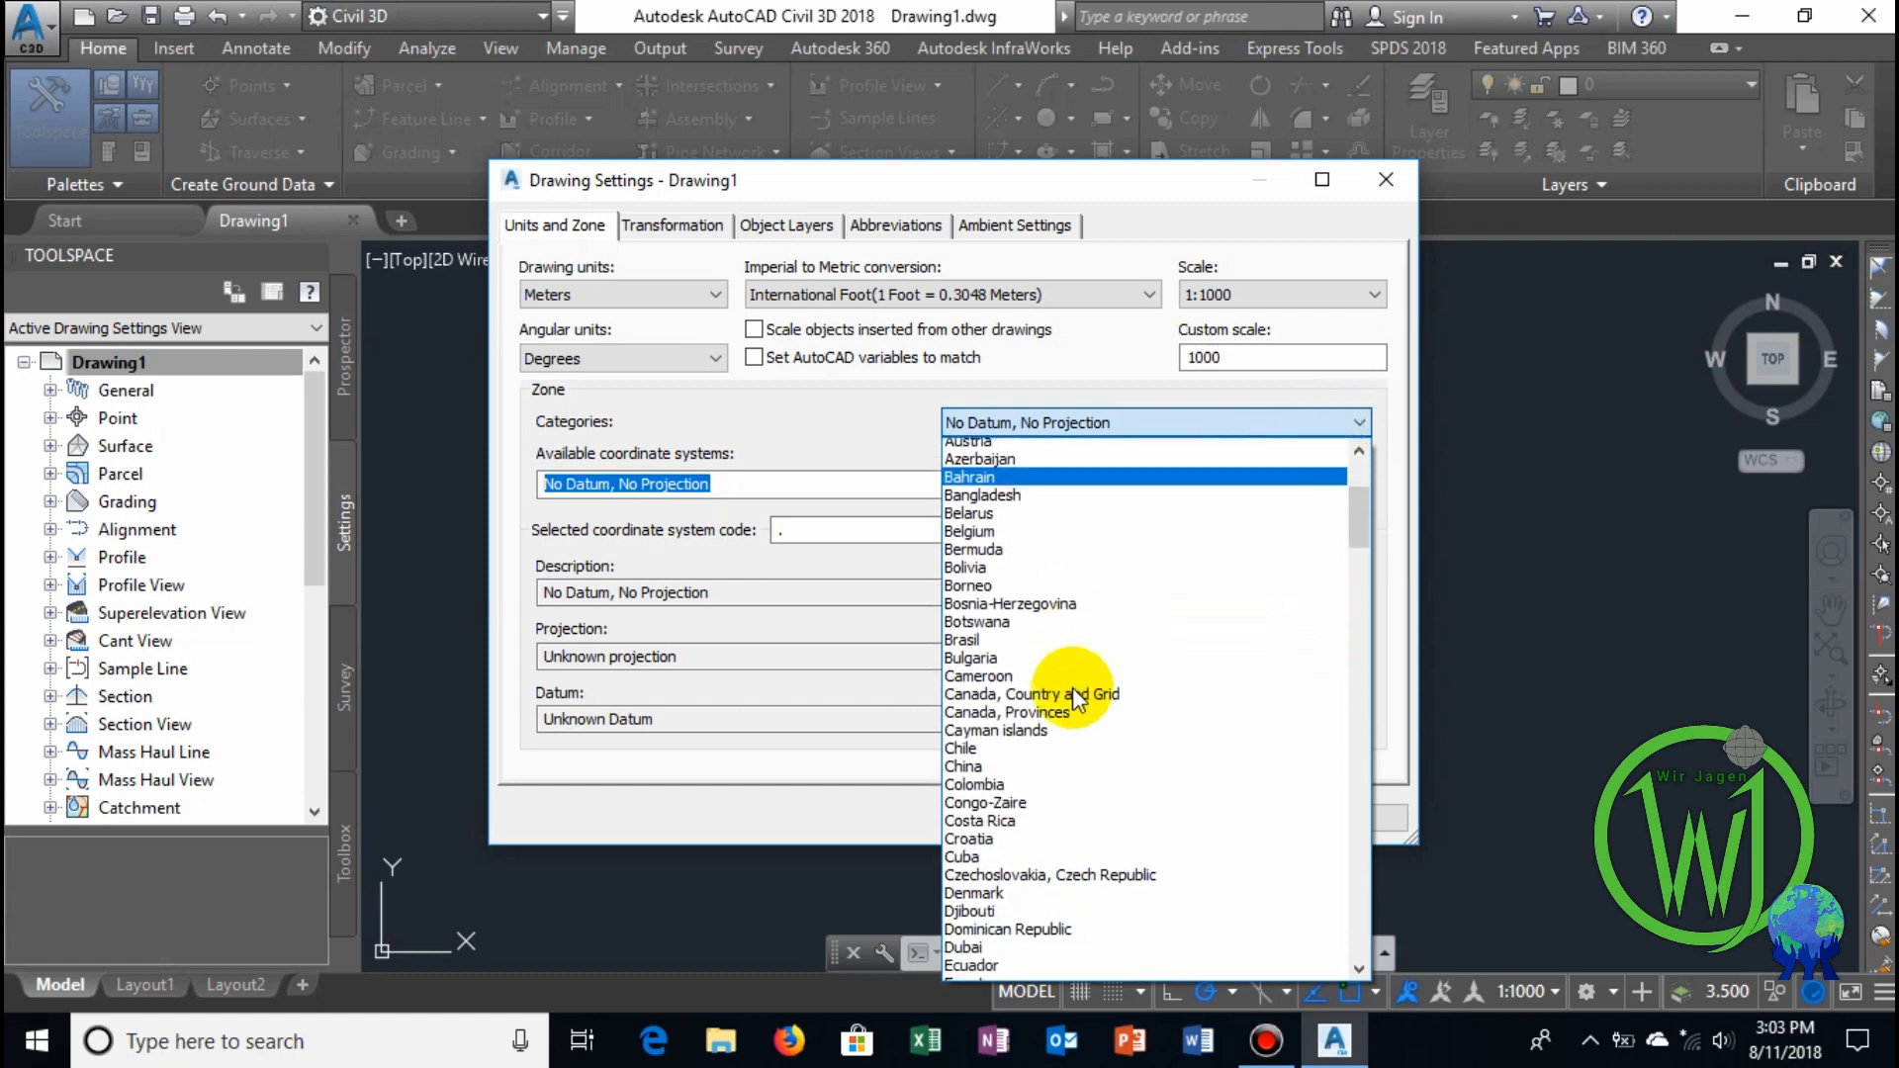
scroll(1073, 686, "down", 13)
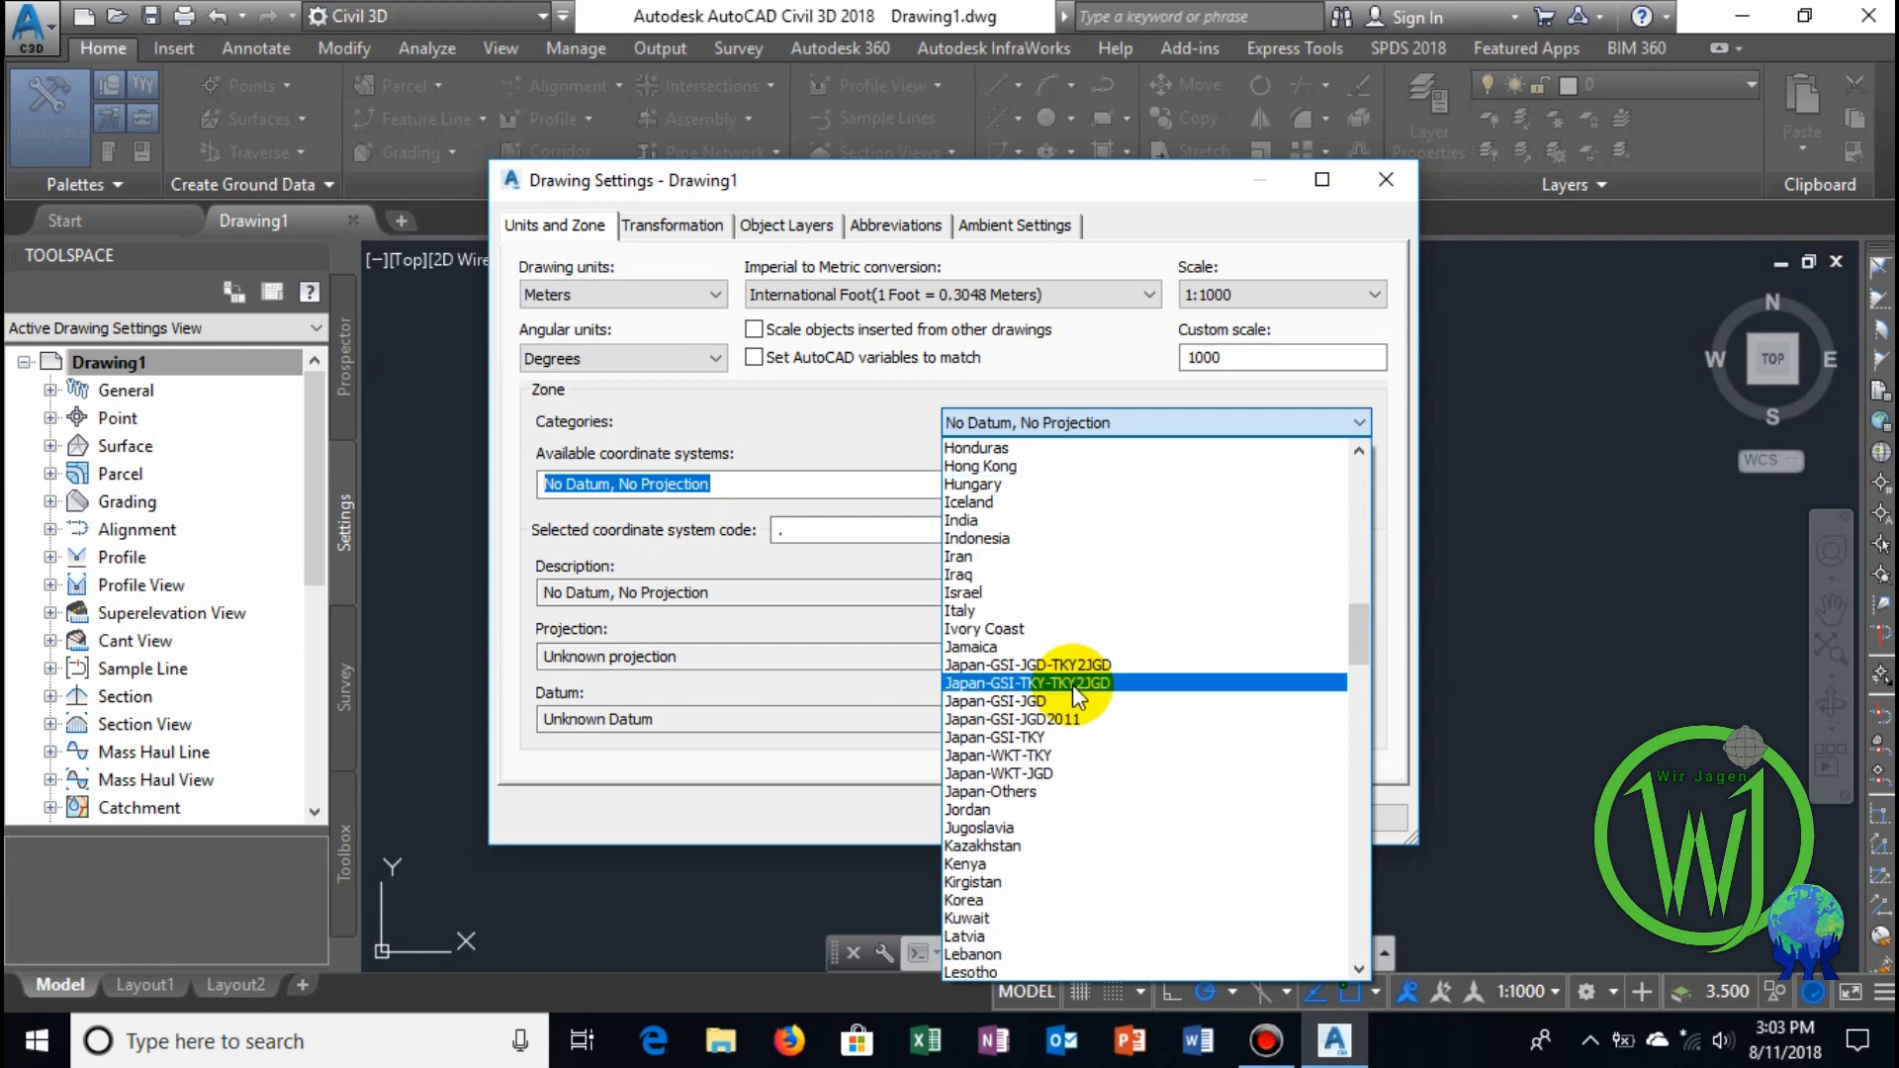
left_click(1003, 538)
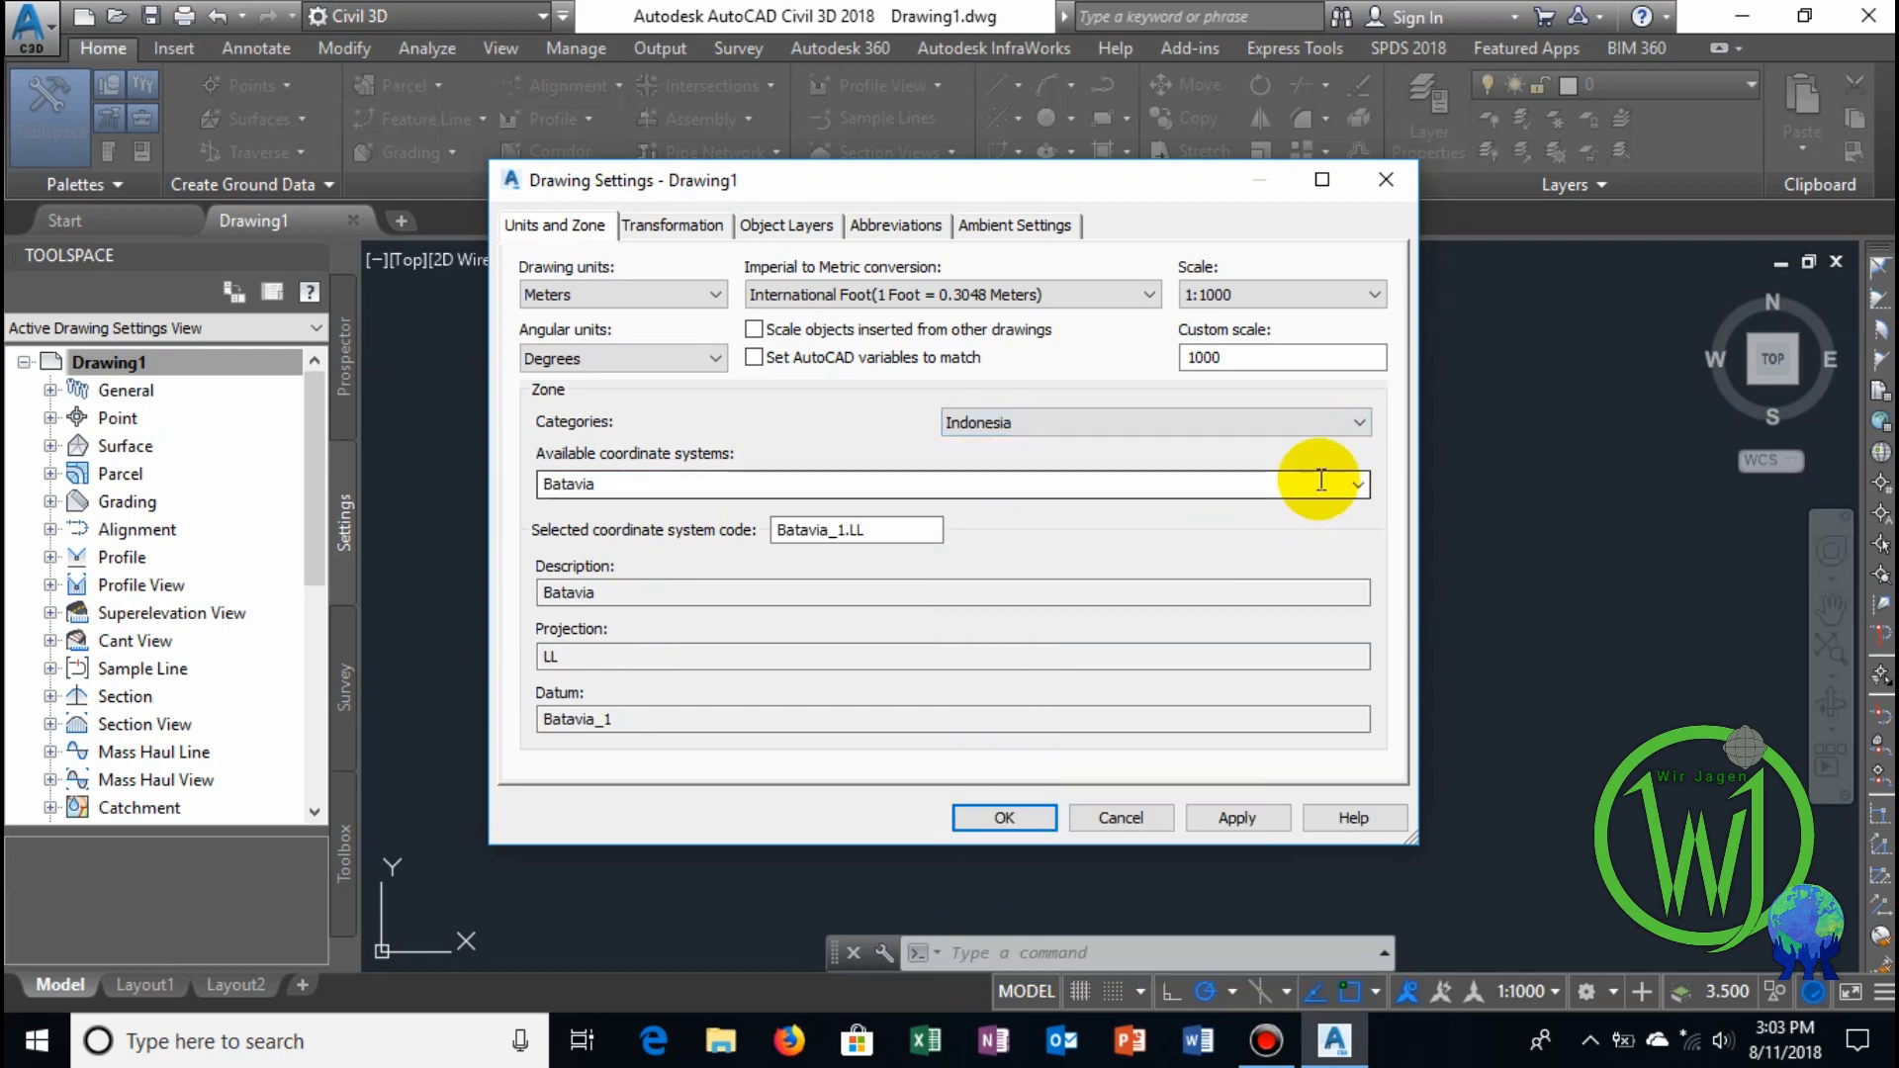
left_click(1357, 482)
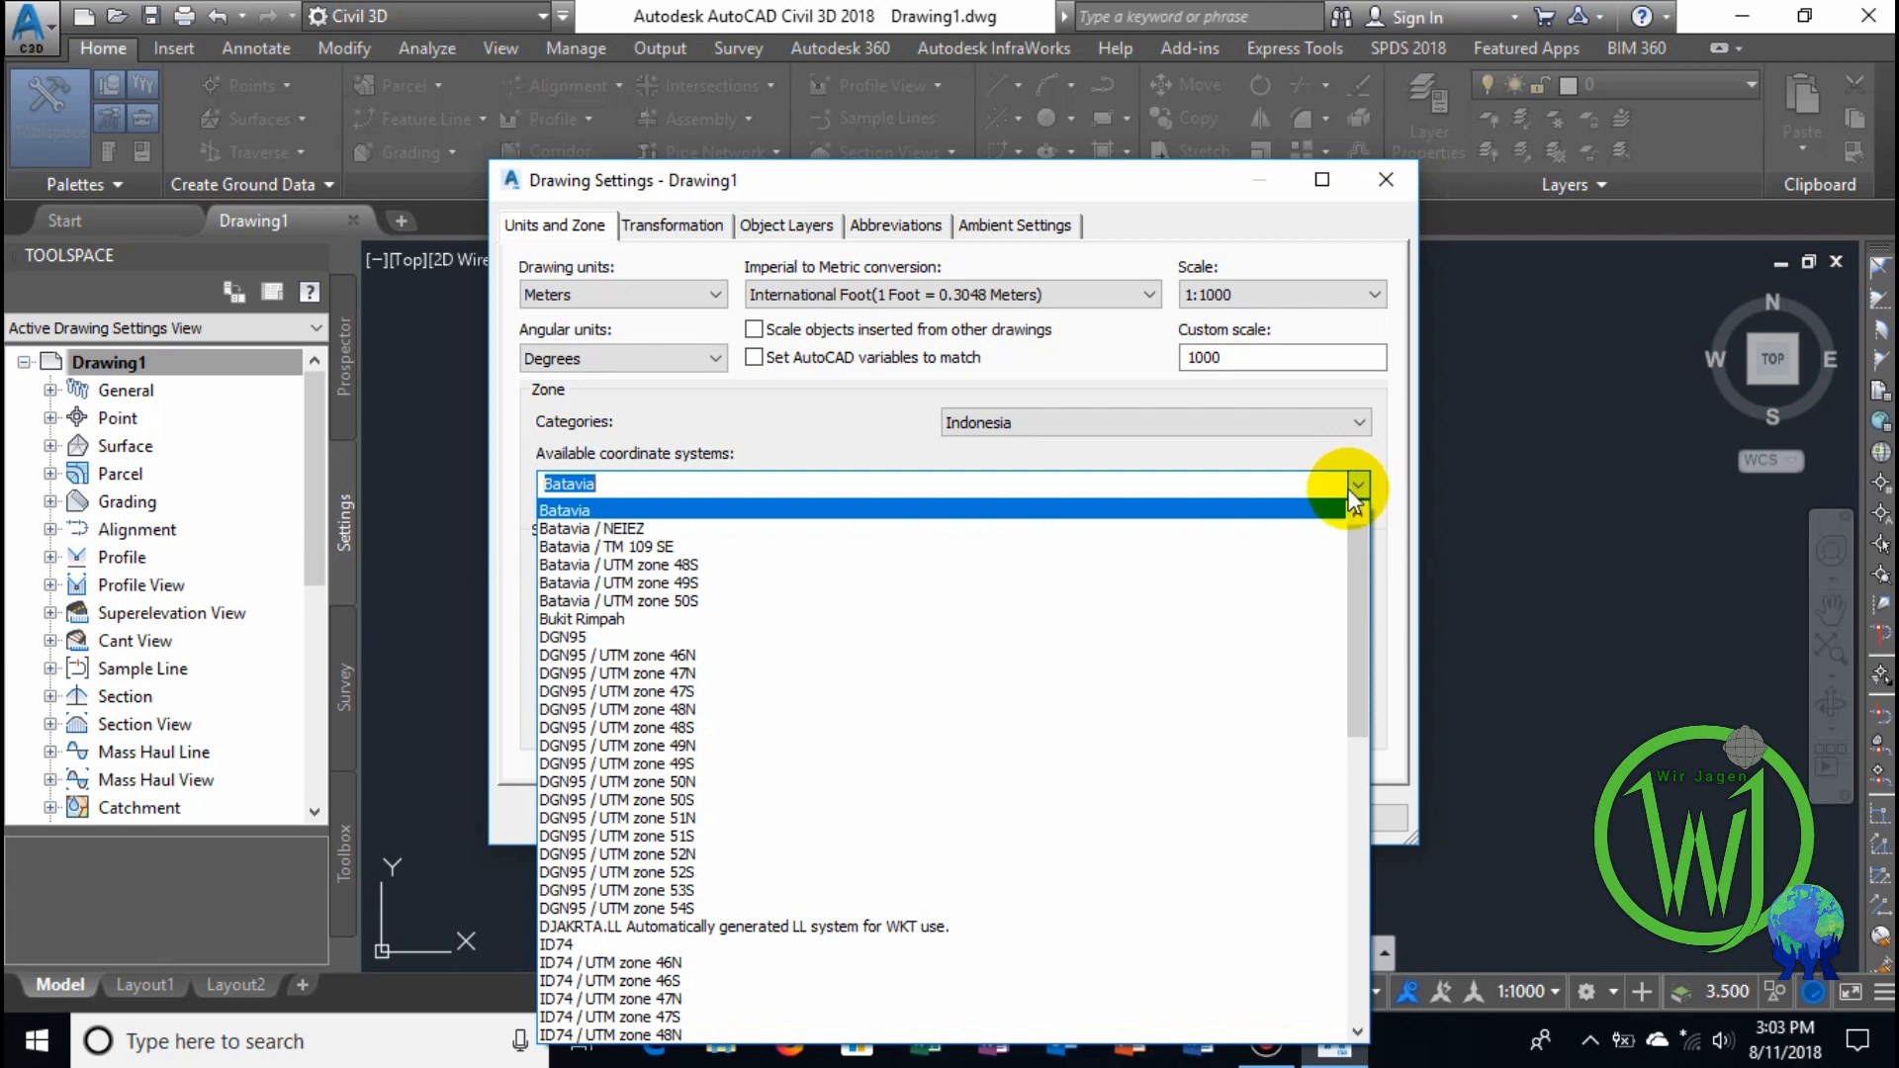
scroll(969, 674, "down", 13)
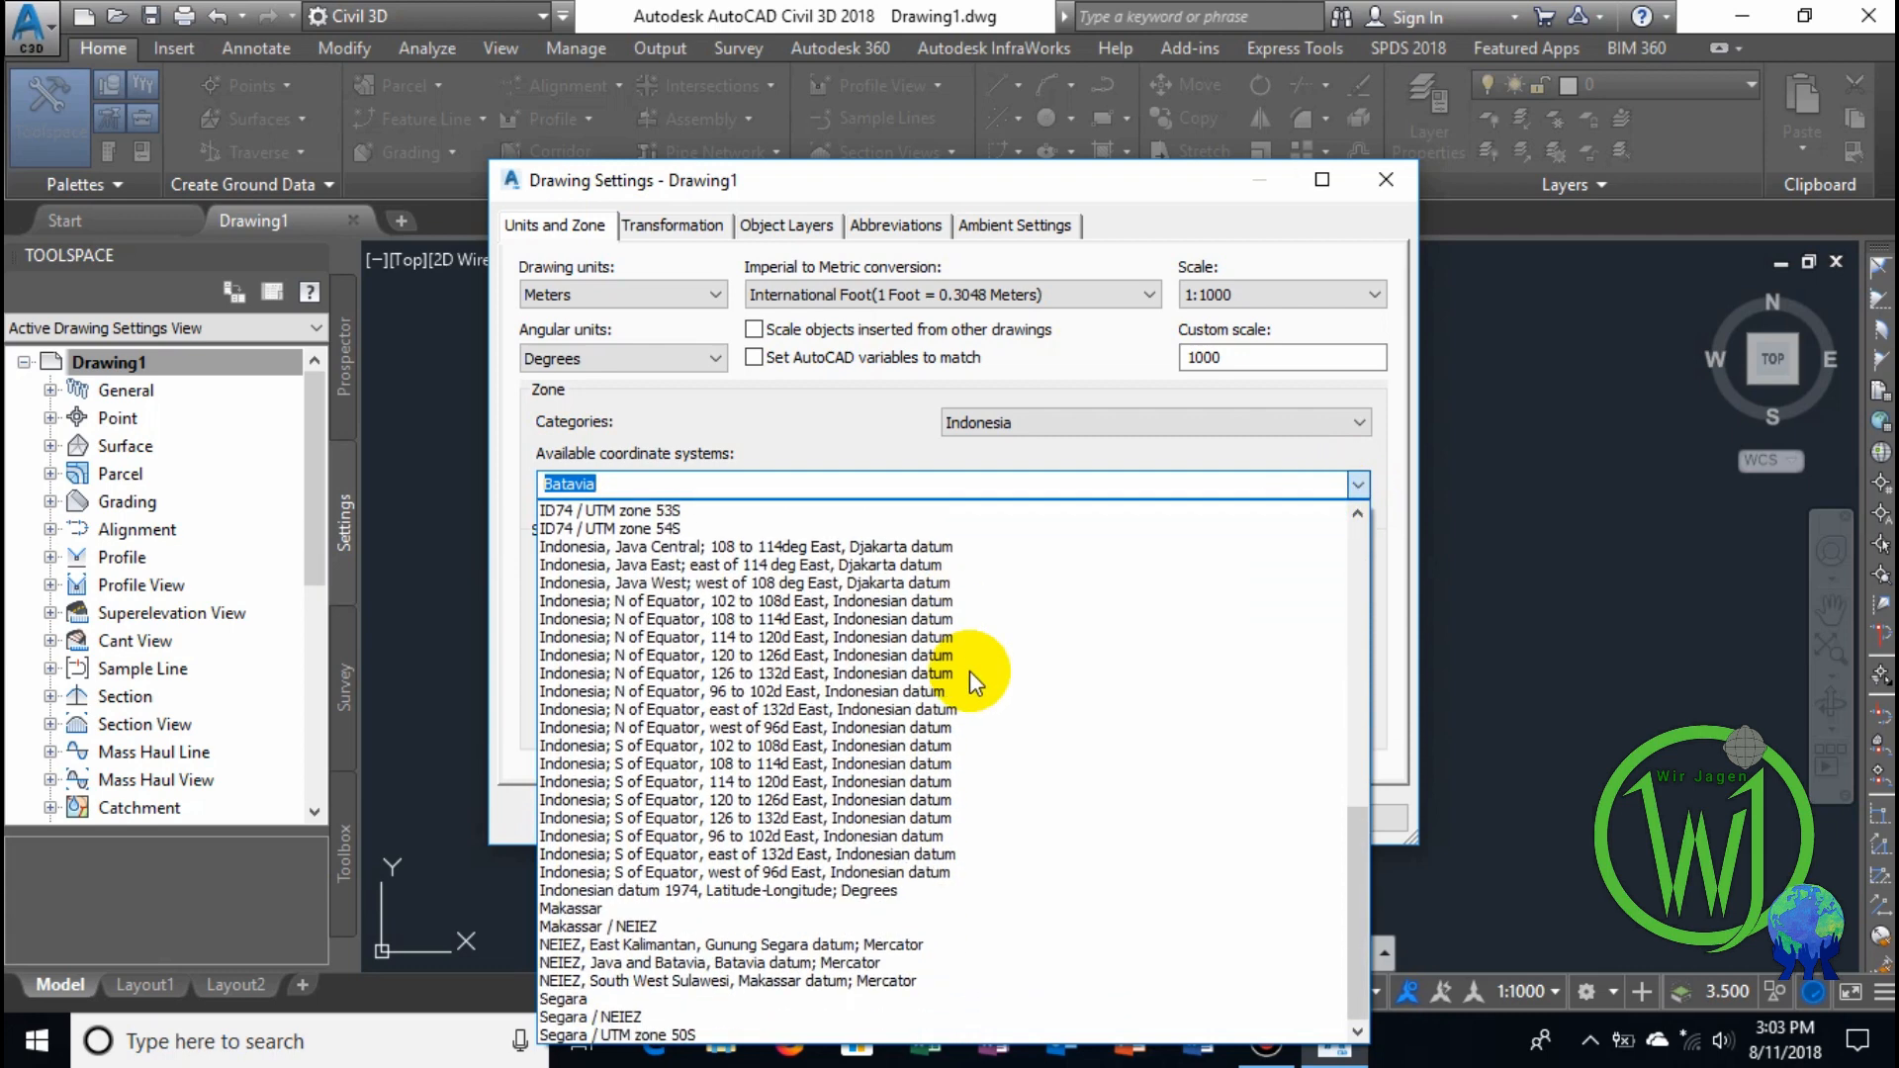
left_click(718, 546)
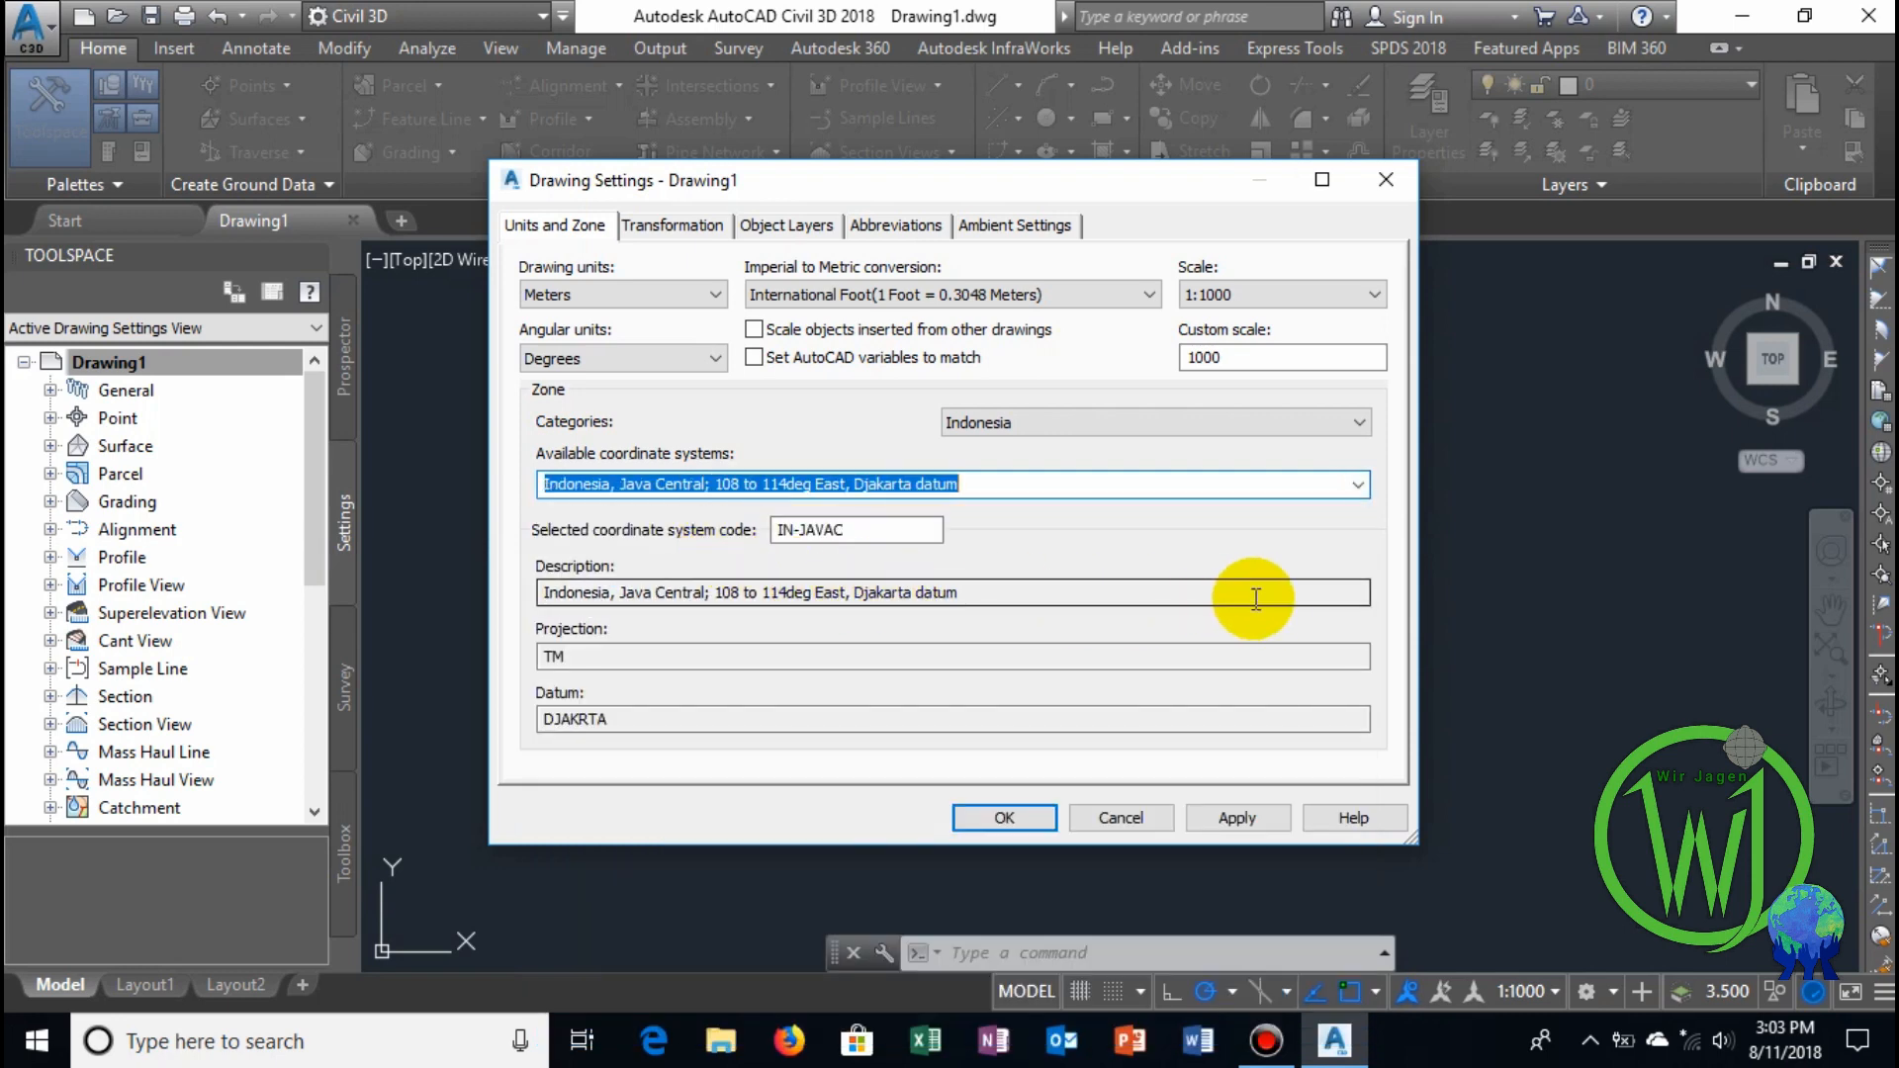
Review the transformation, object layer, abbreviation and ambient settings, and apply the drawing settings with the chosen units and zone.
left_click(673, 223)
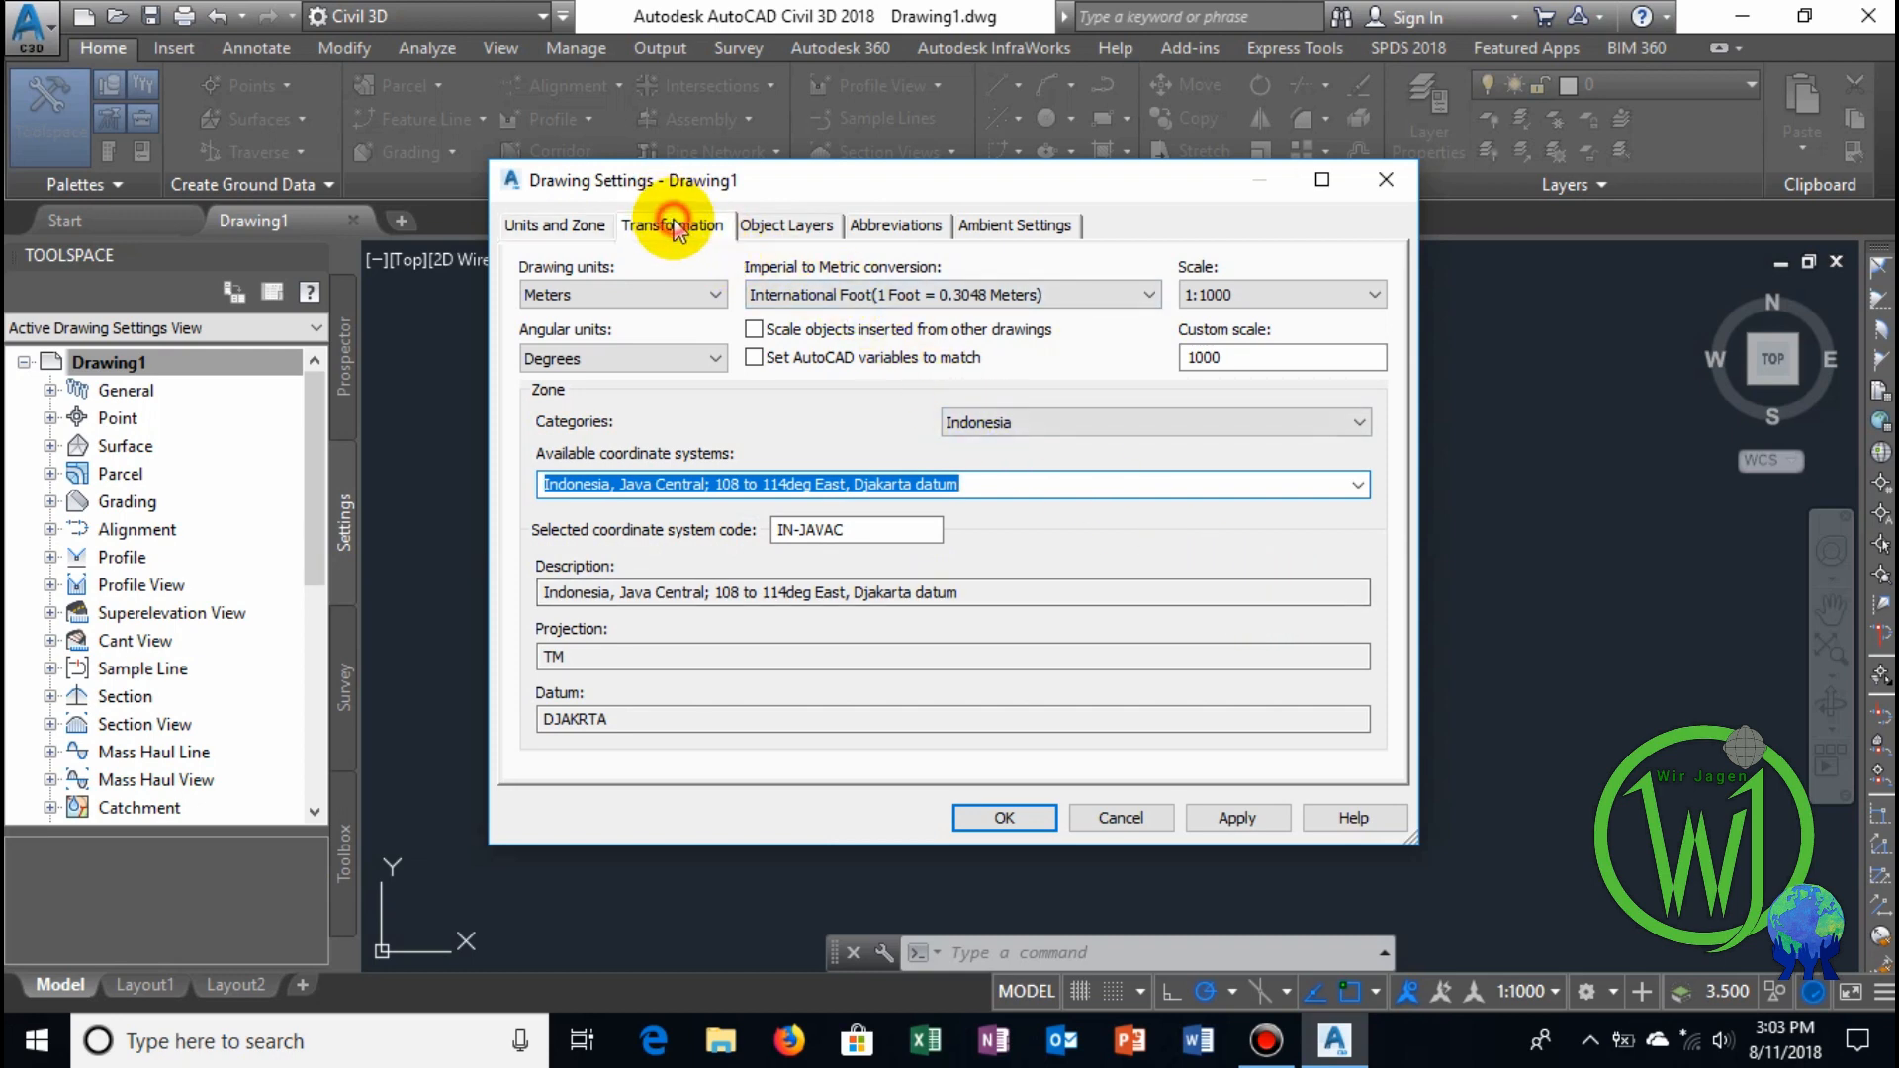
left_click(796, 227)
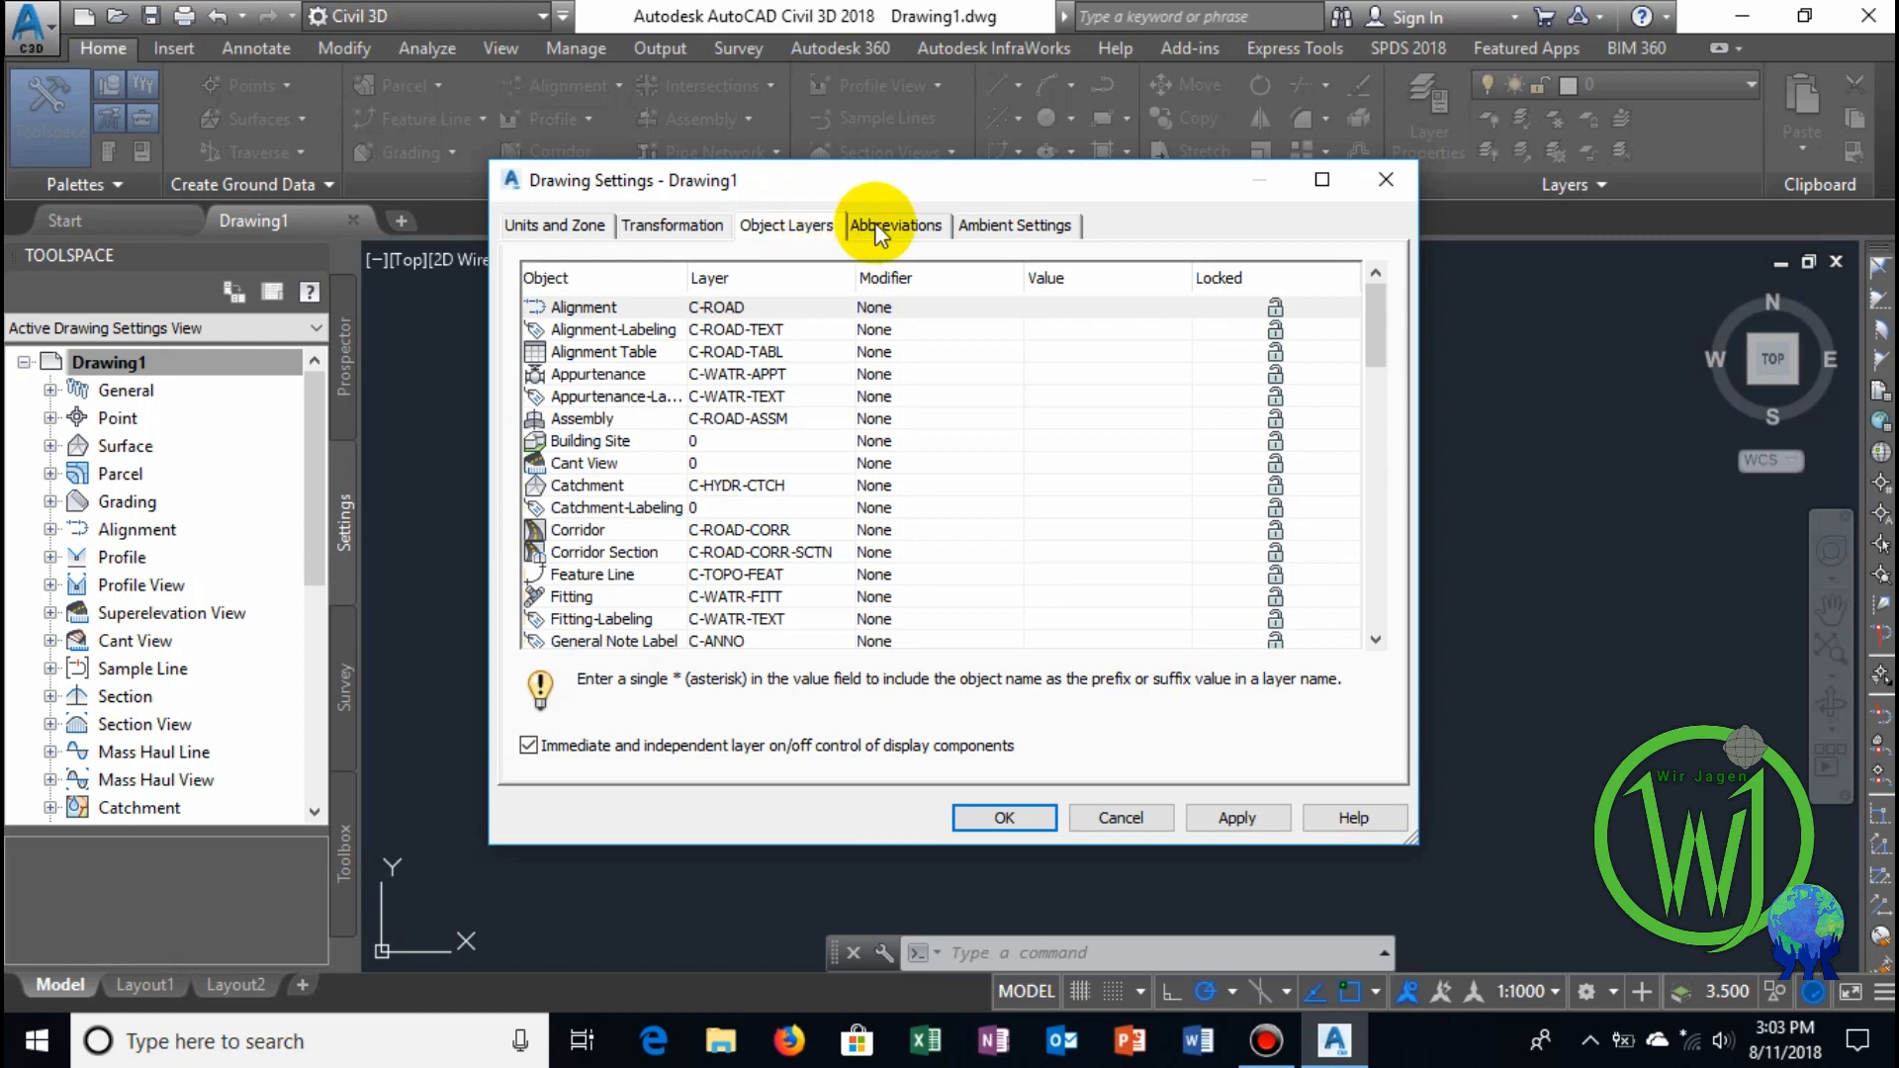
left_click(877, 232)
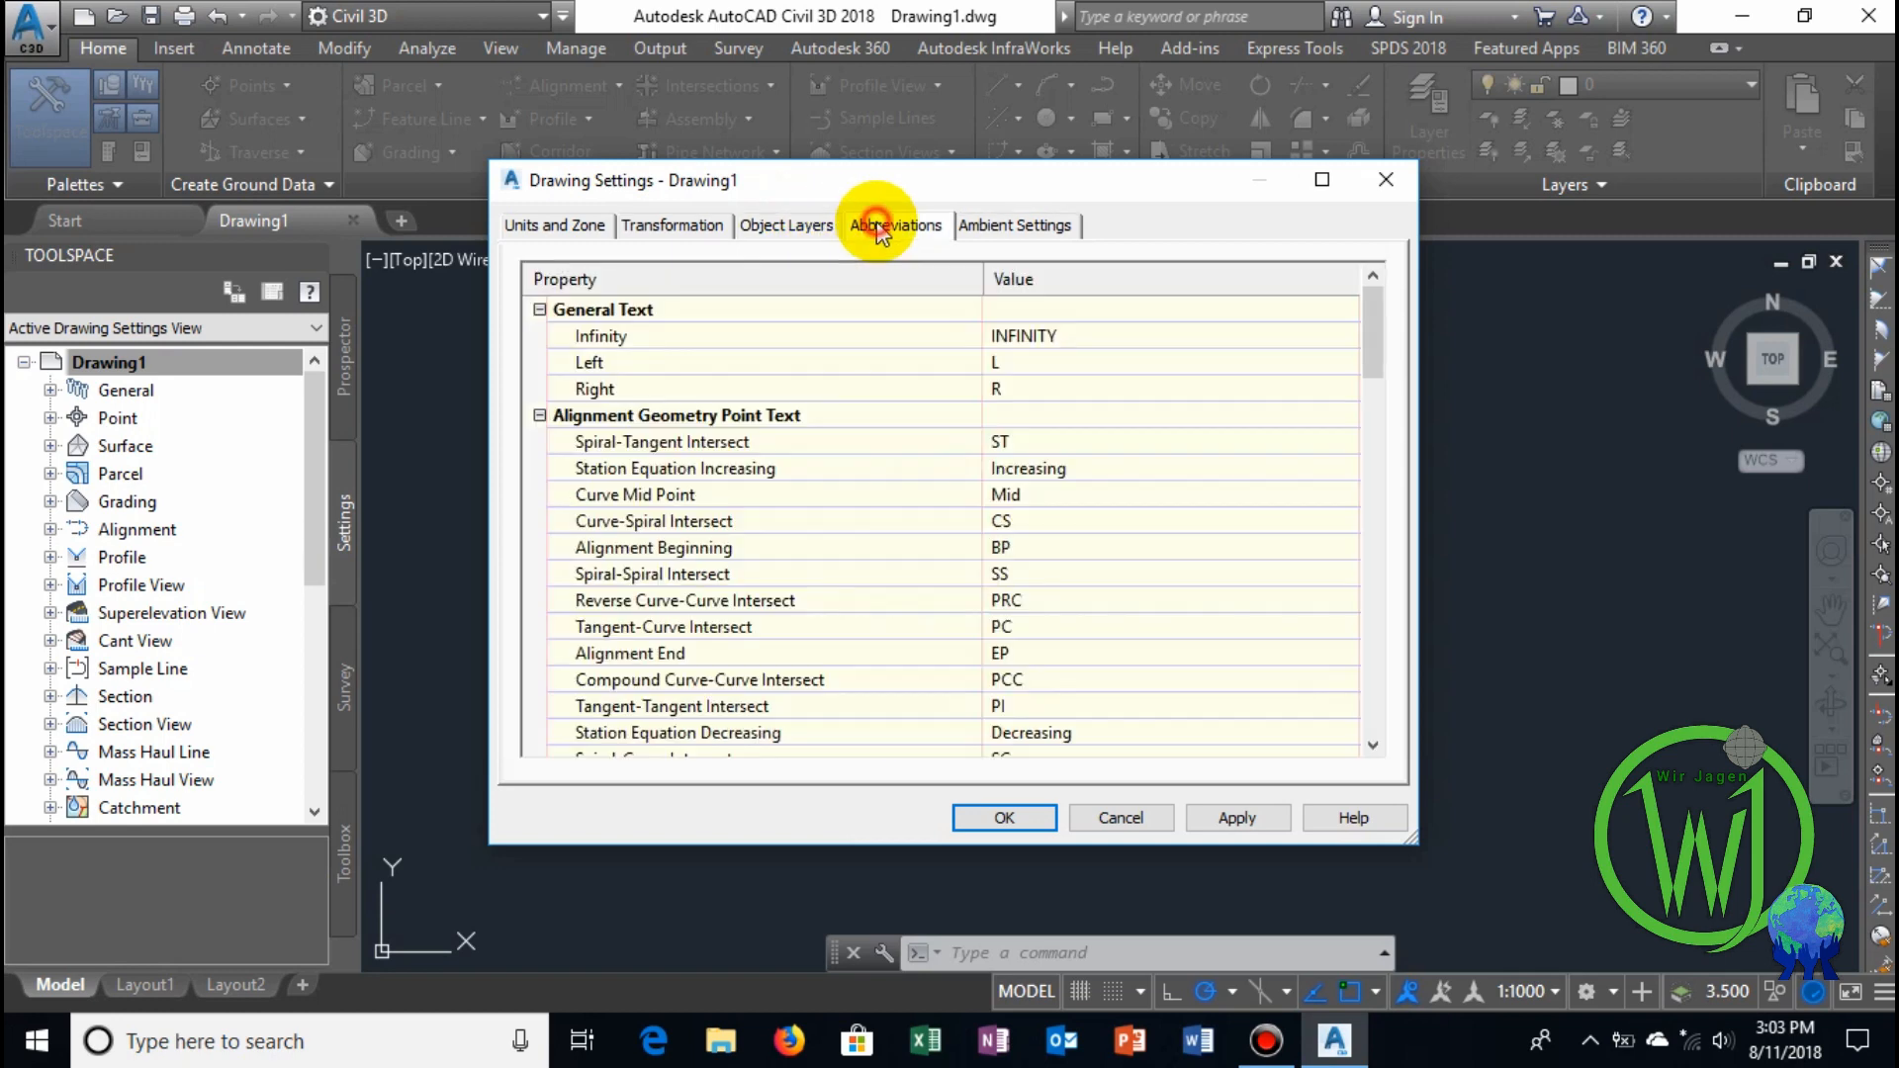
left_click(1010, 226)
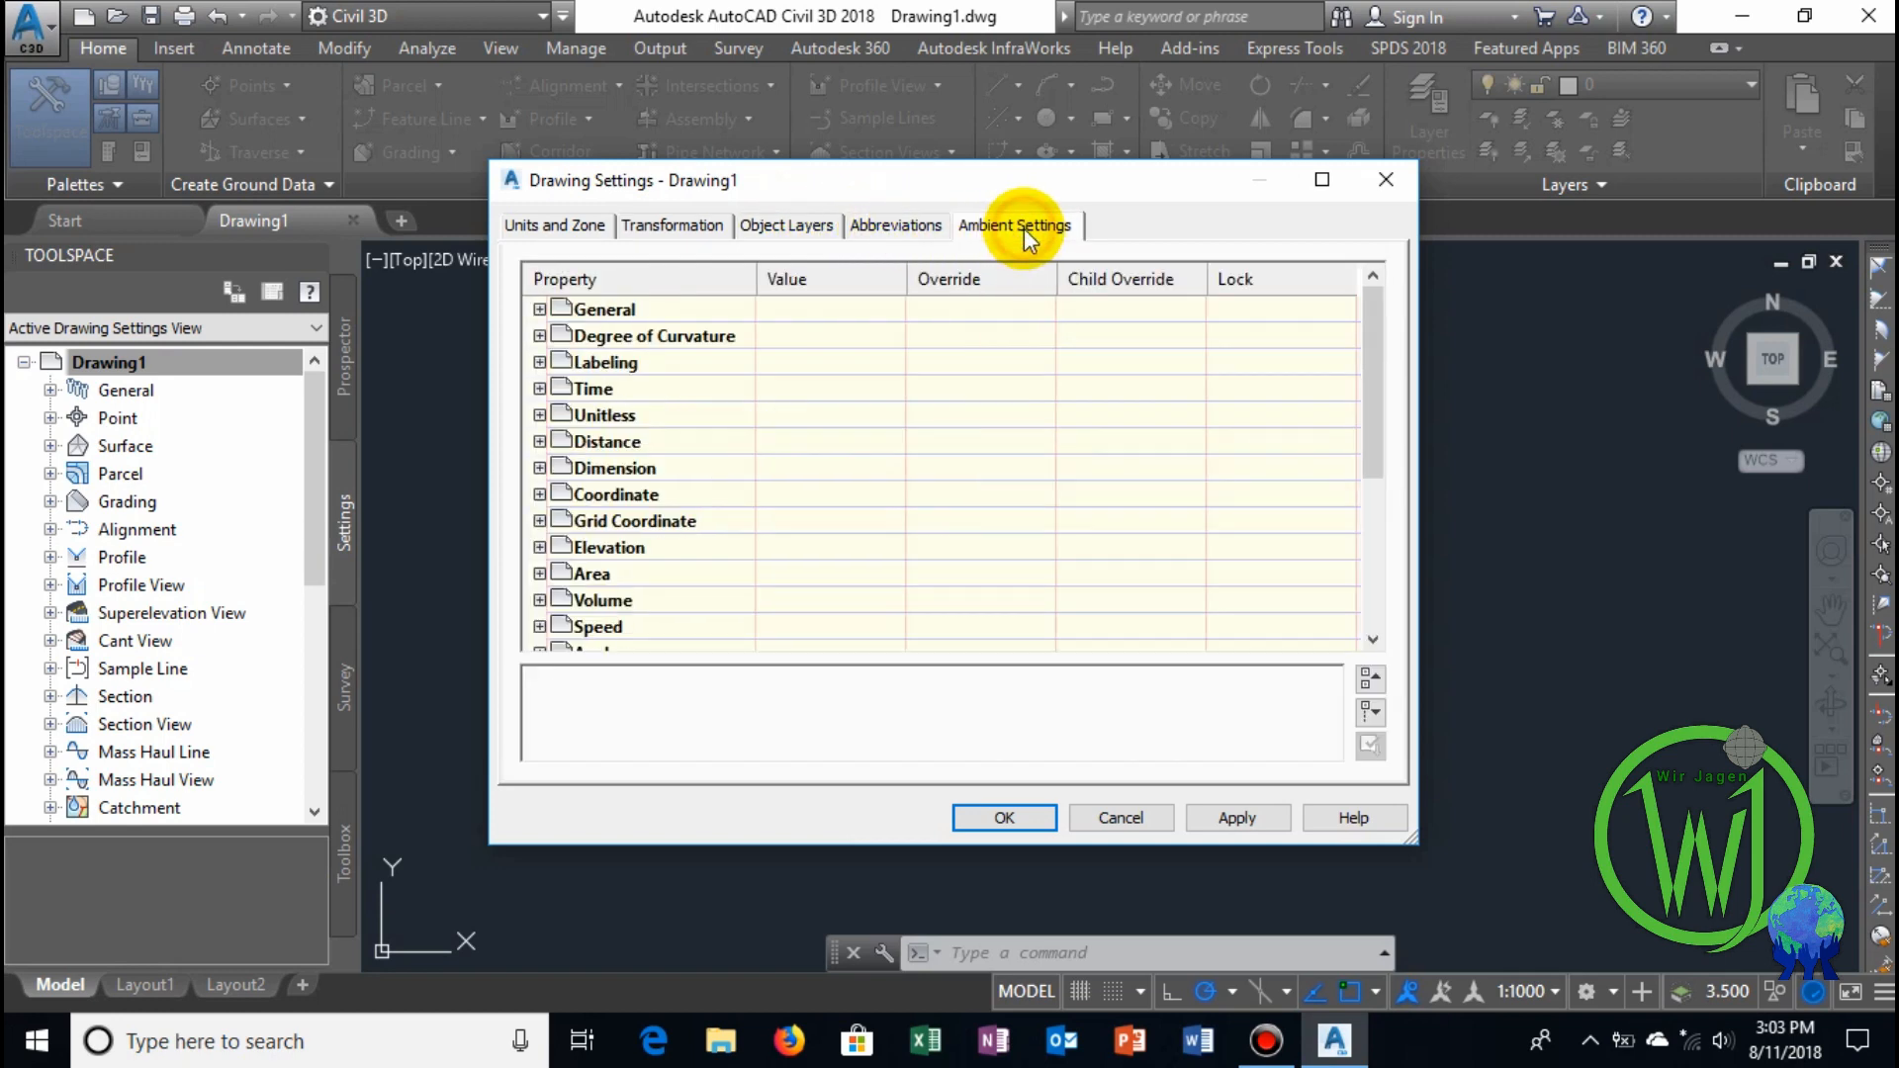
left_click(566, 228)
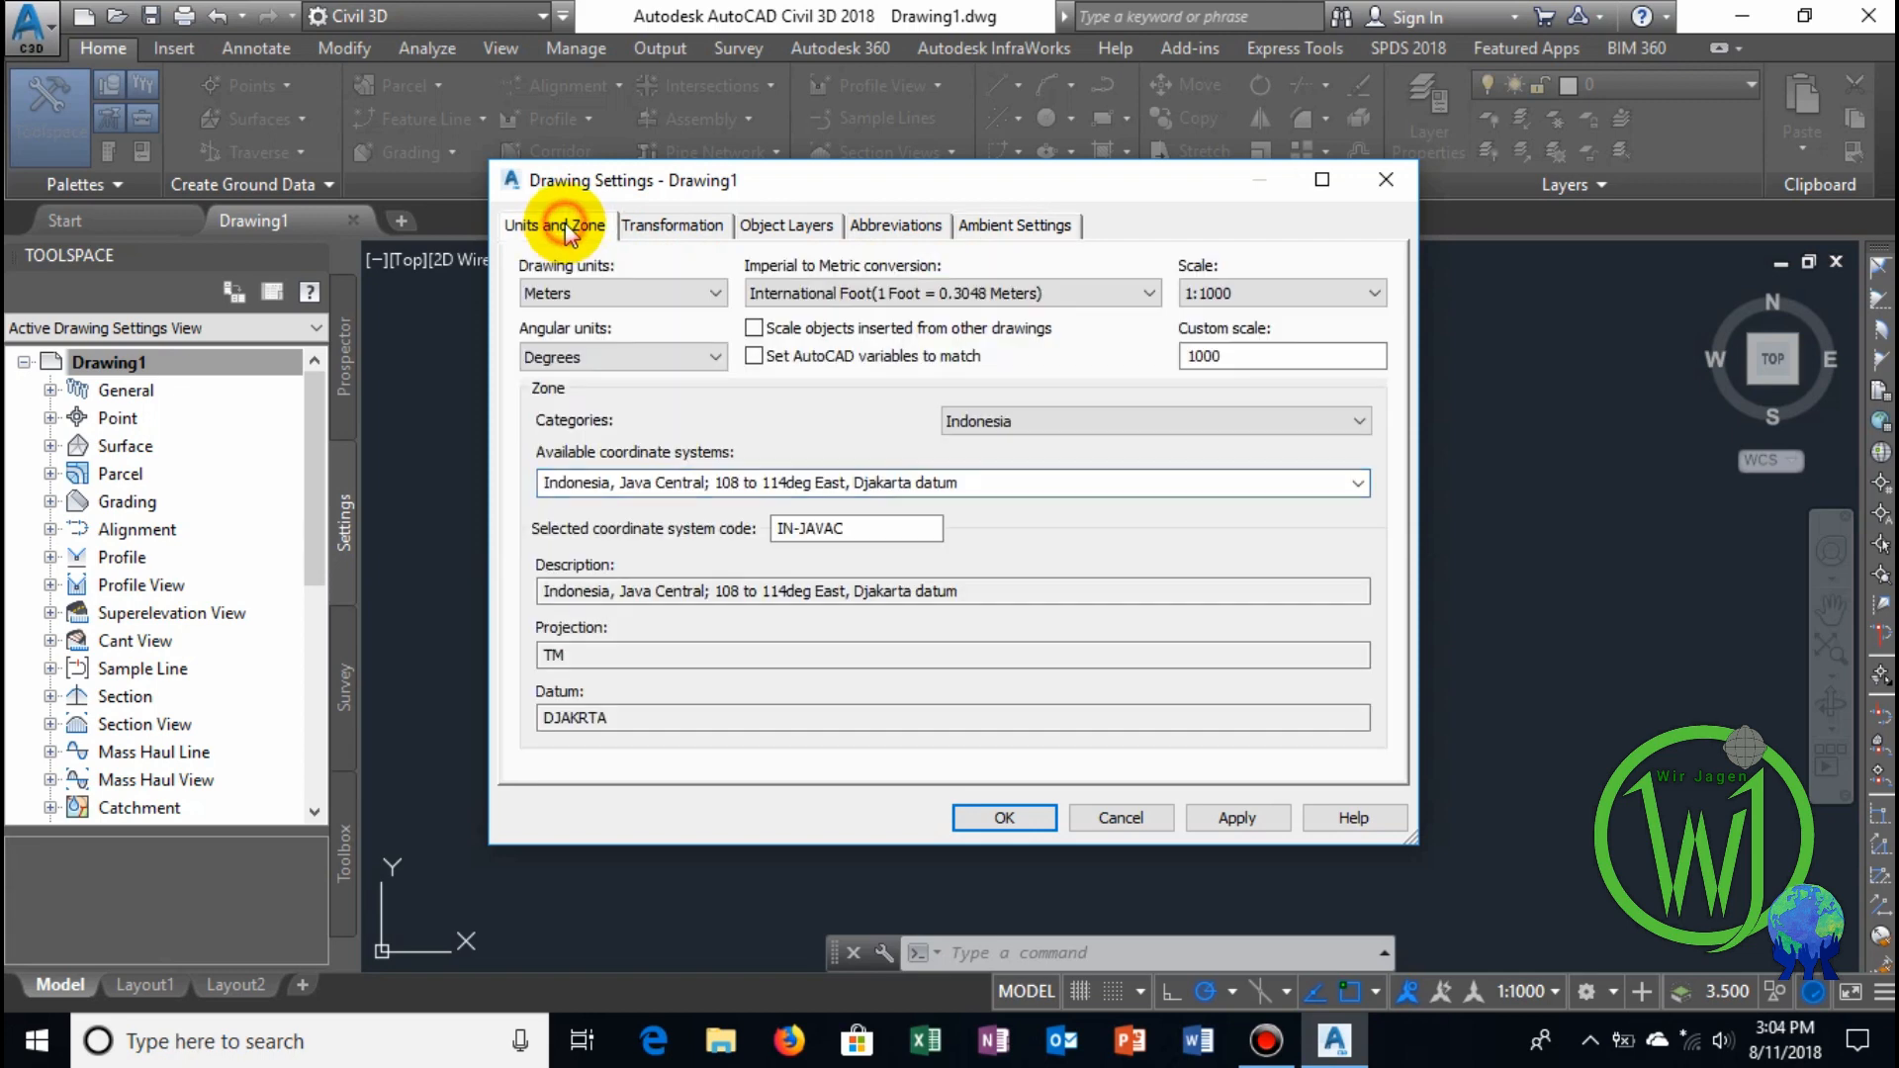
left_click(1236, 827)
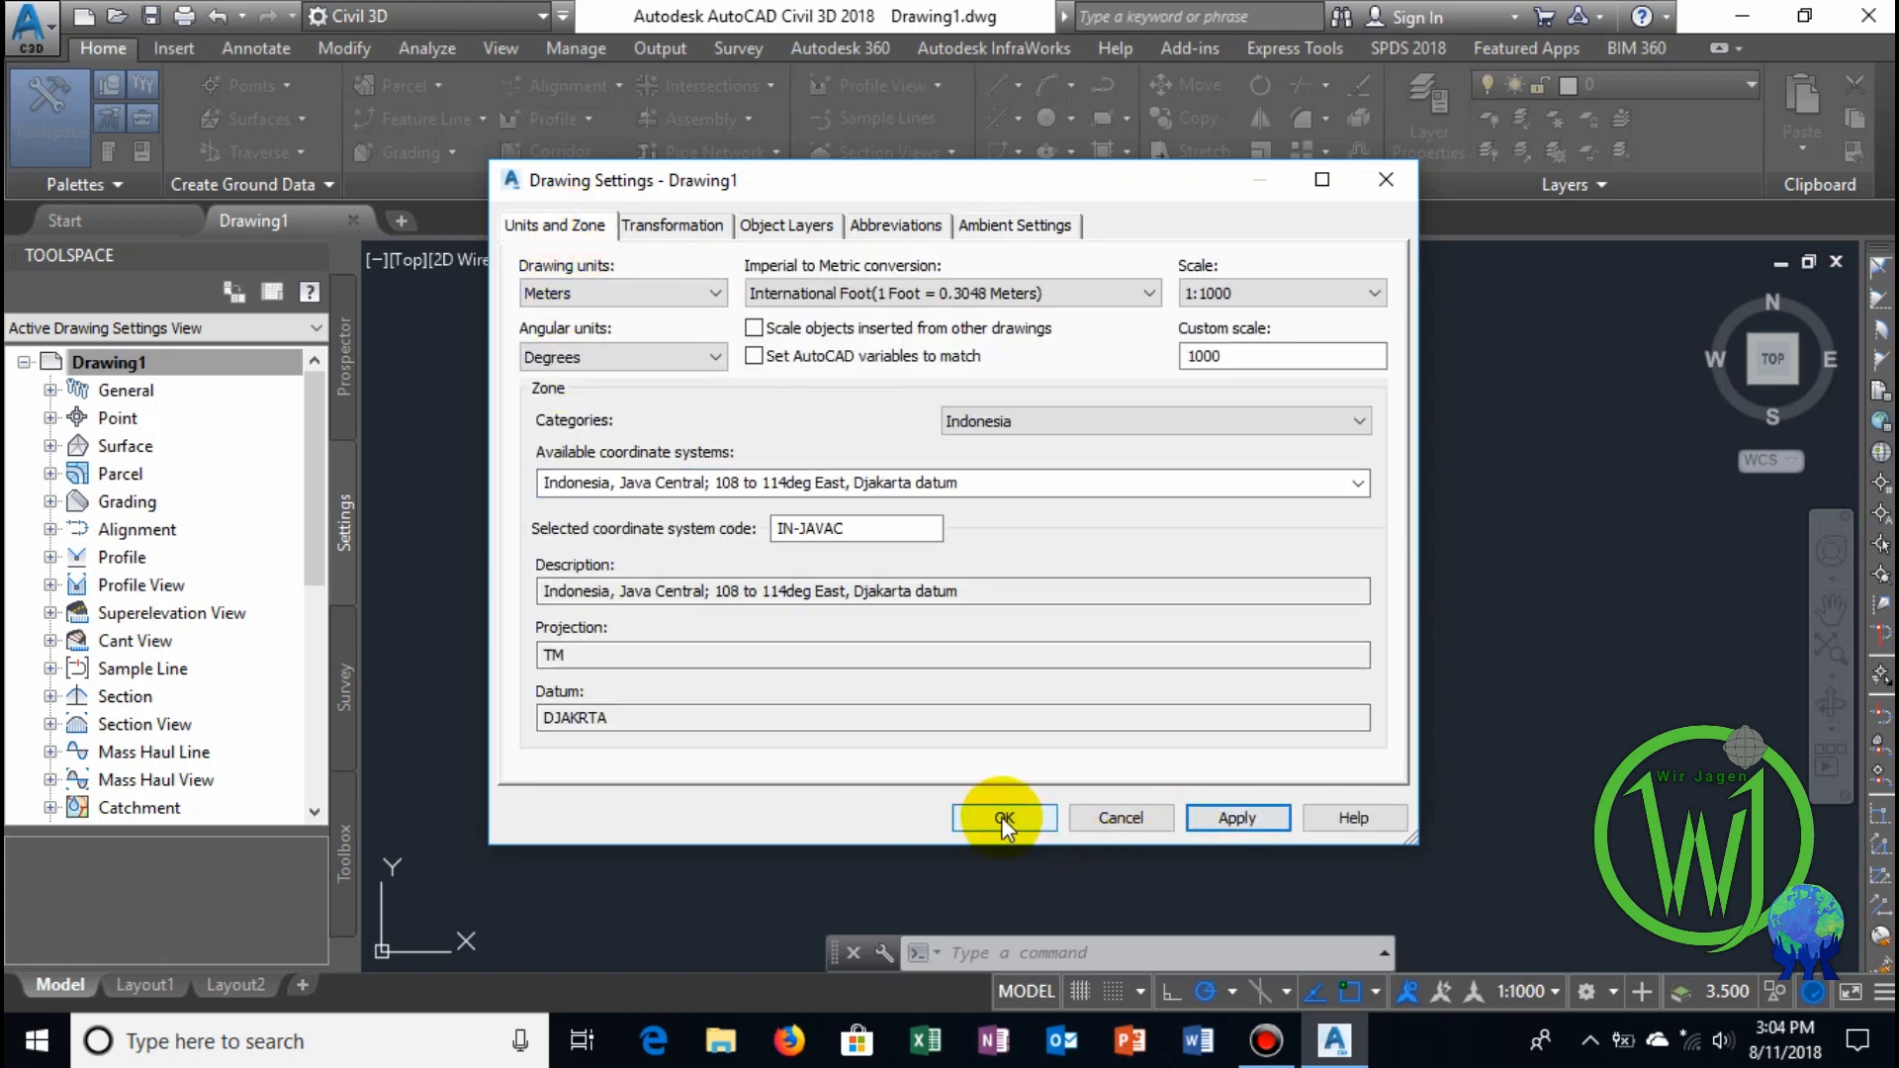
left_click(1004, 819)
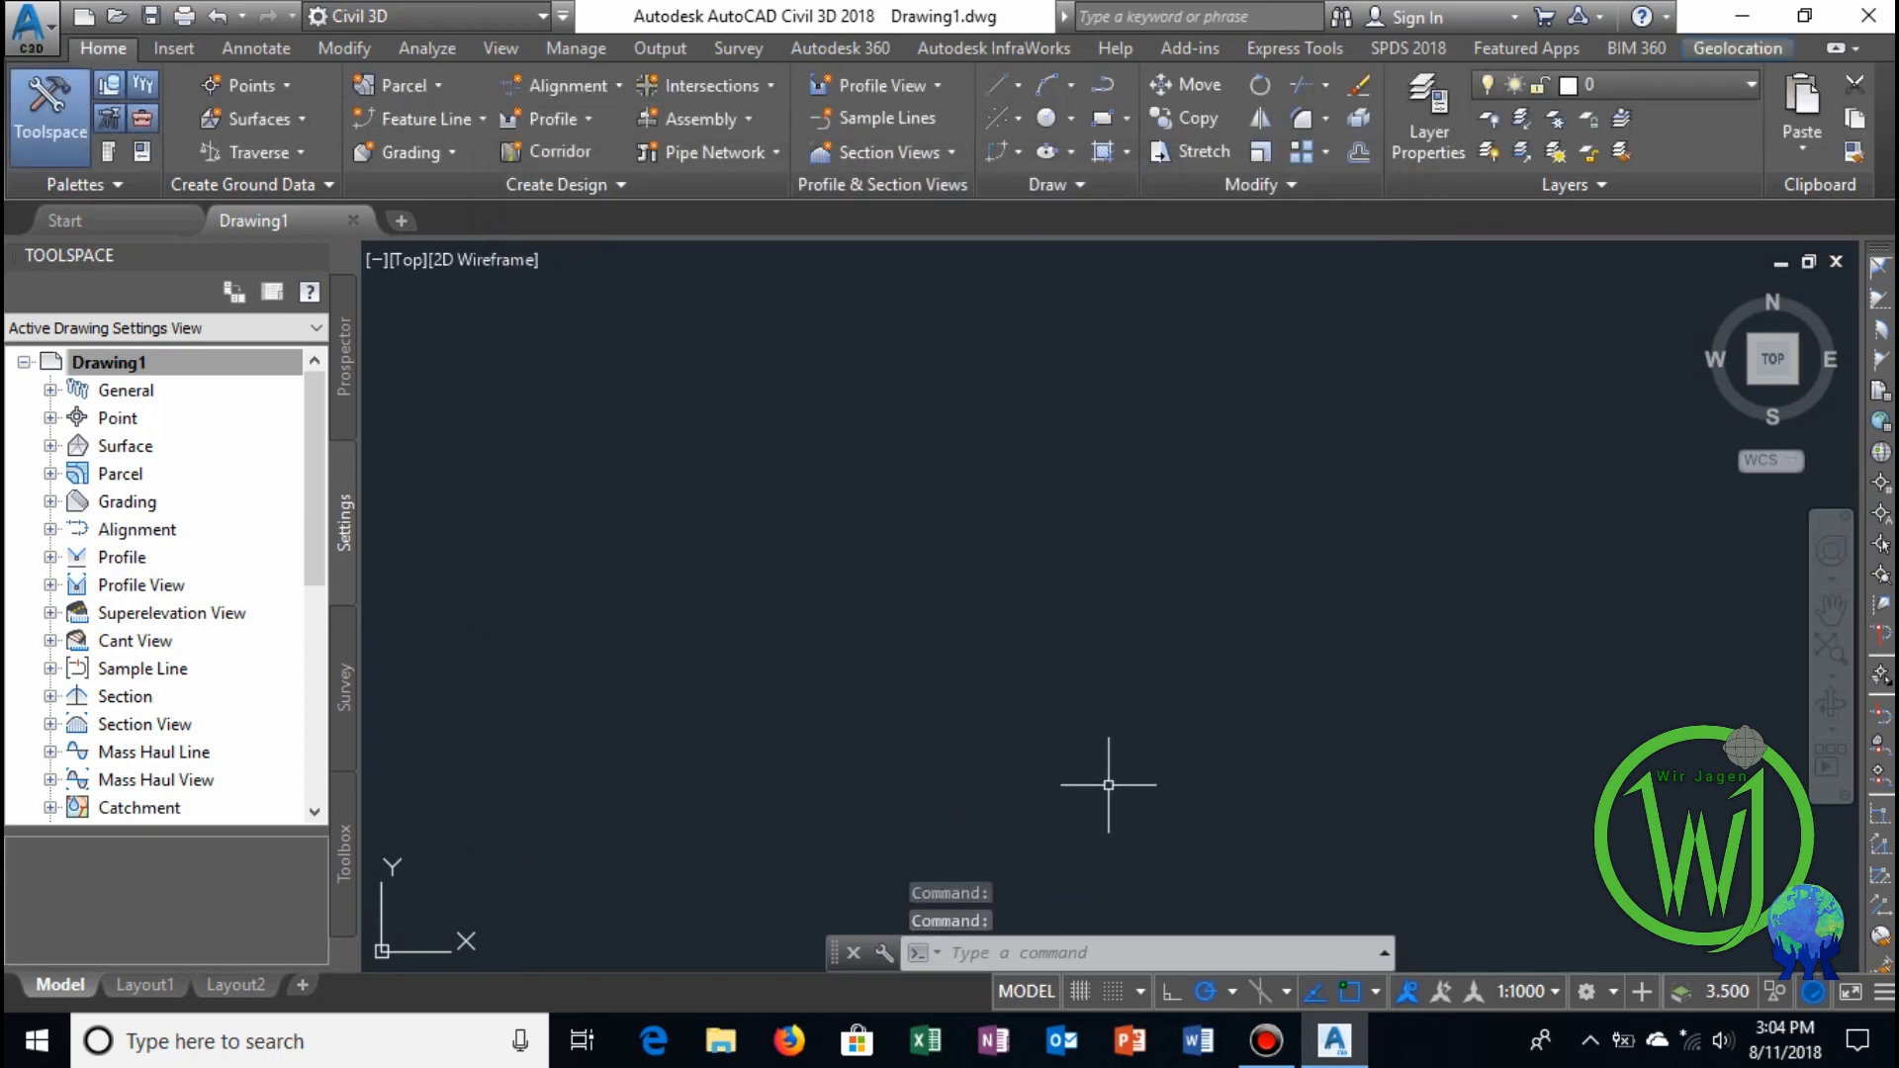
Start a points-from-file import and add the All Points text file from the "data survey from ldt 2009" folder as source.
left_click(343, 368)
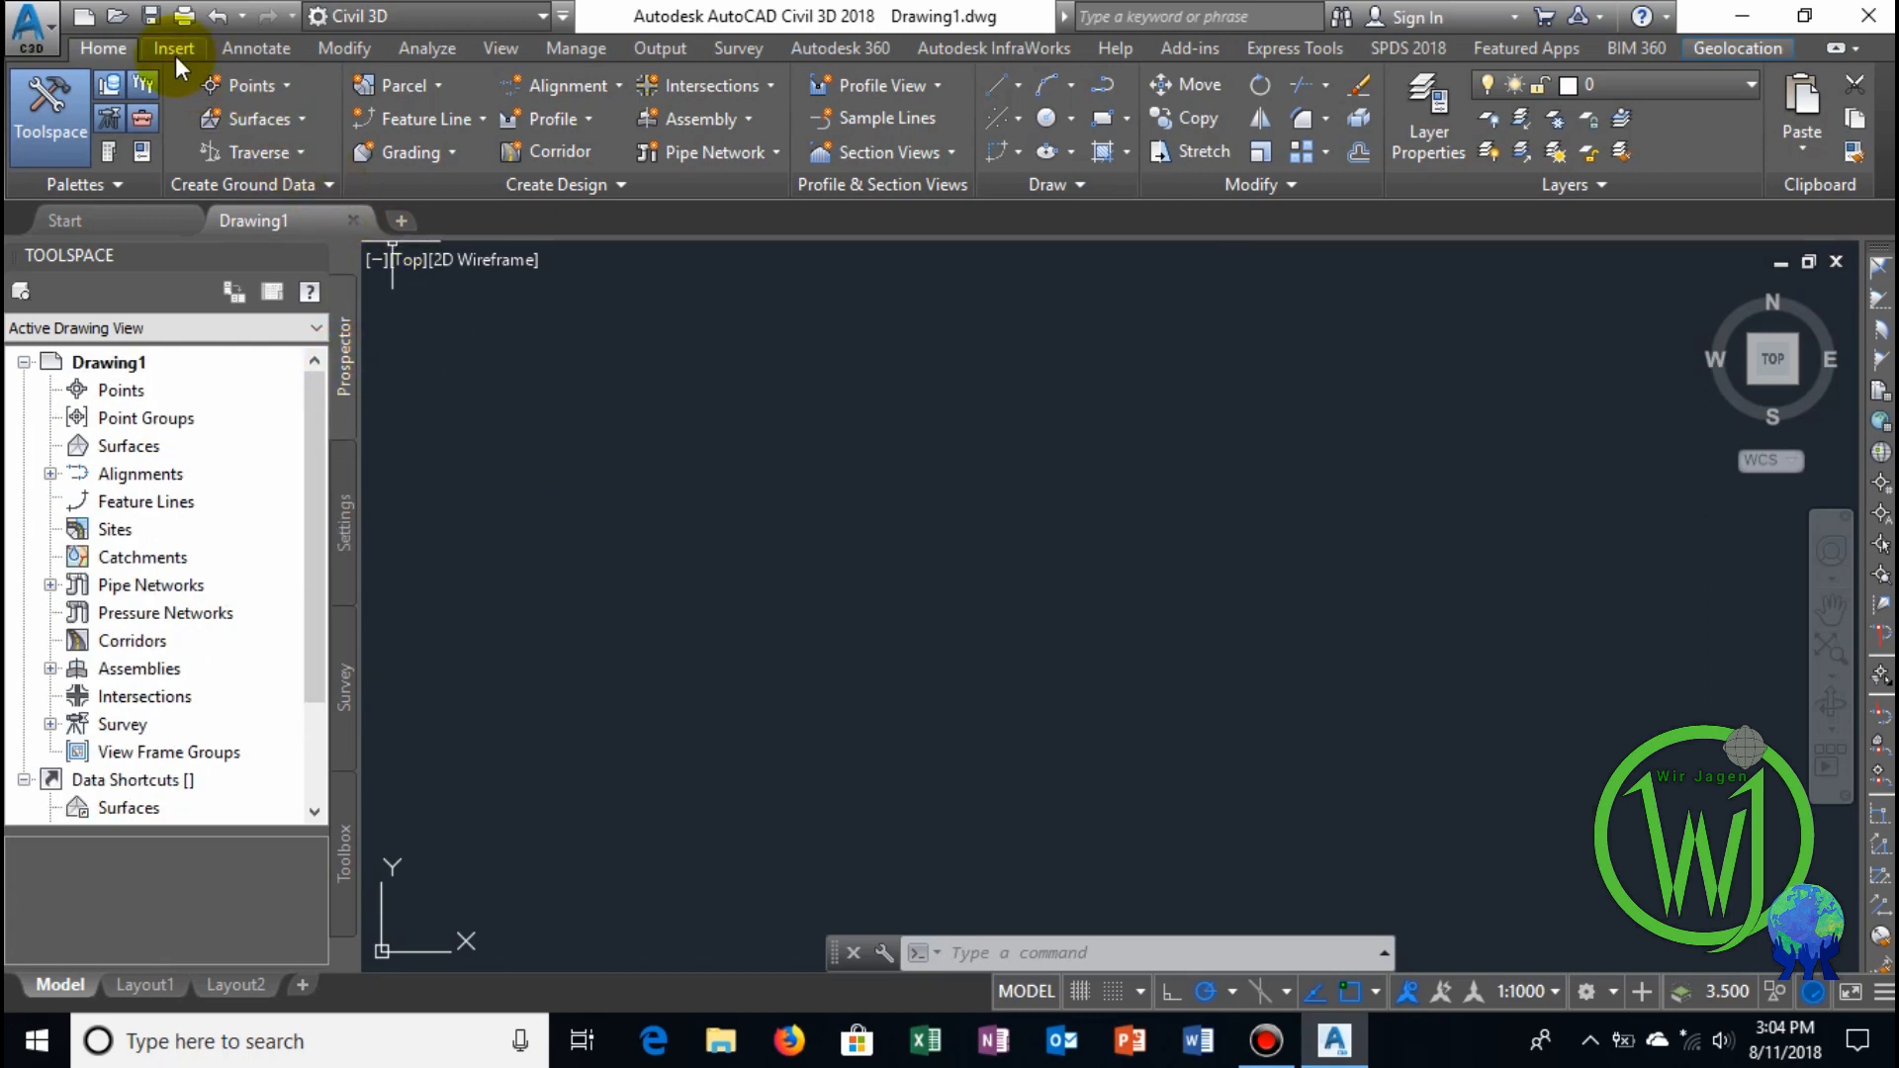
left_click(174, 51)
left_click(138, 149)
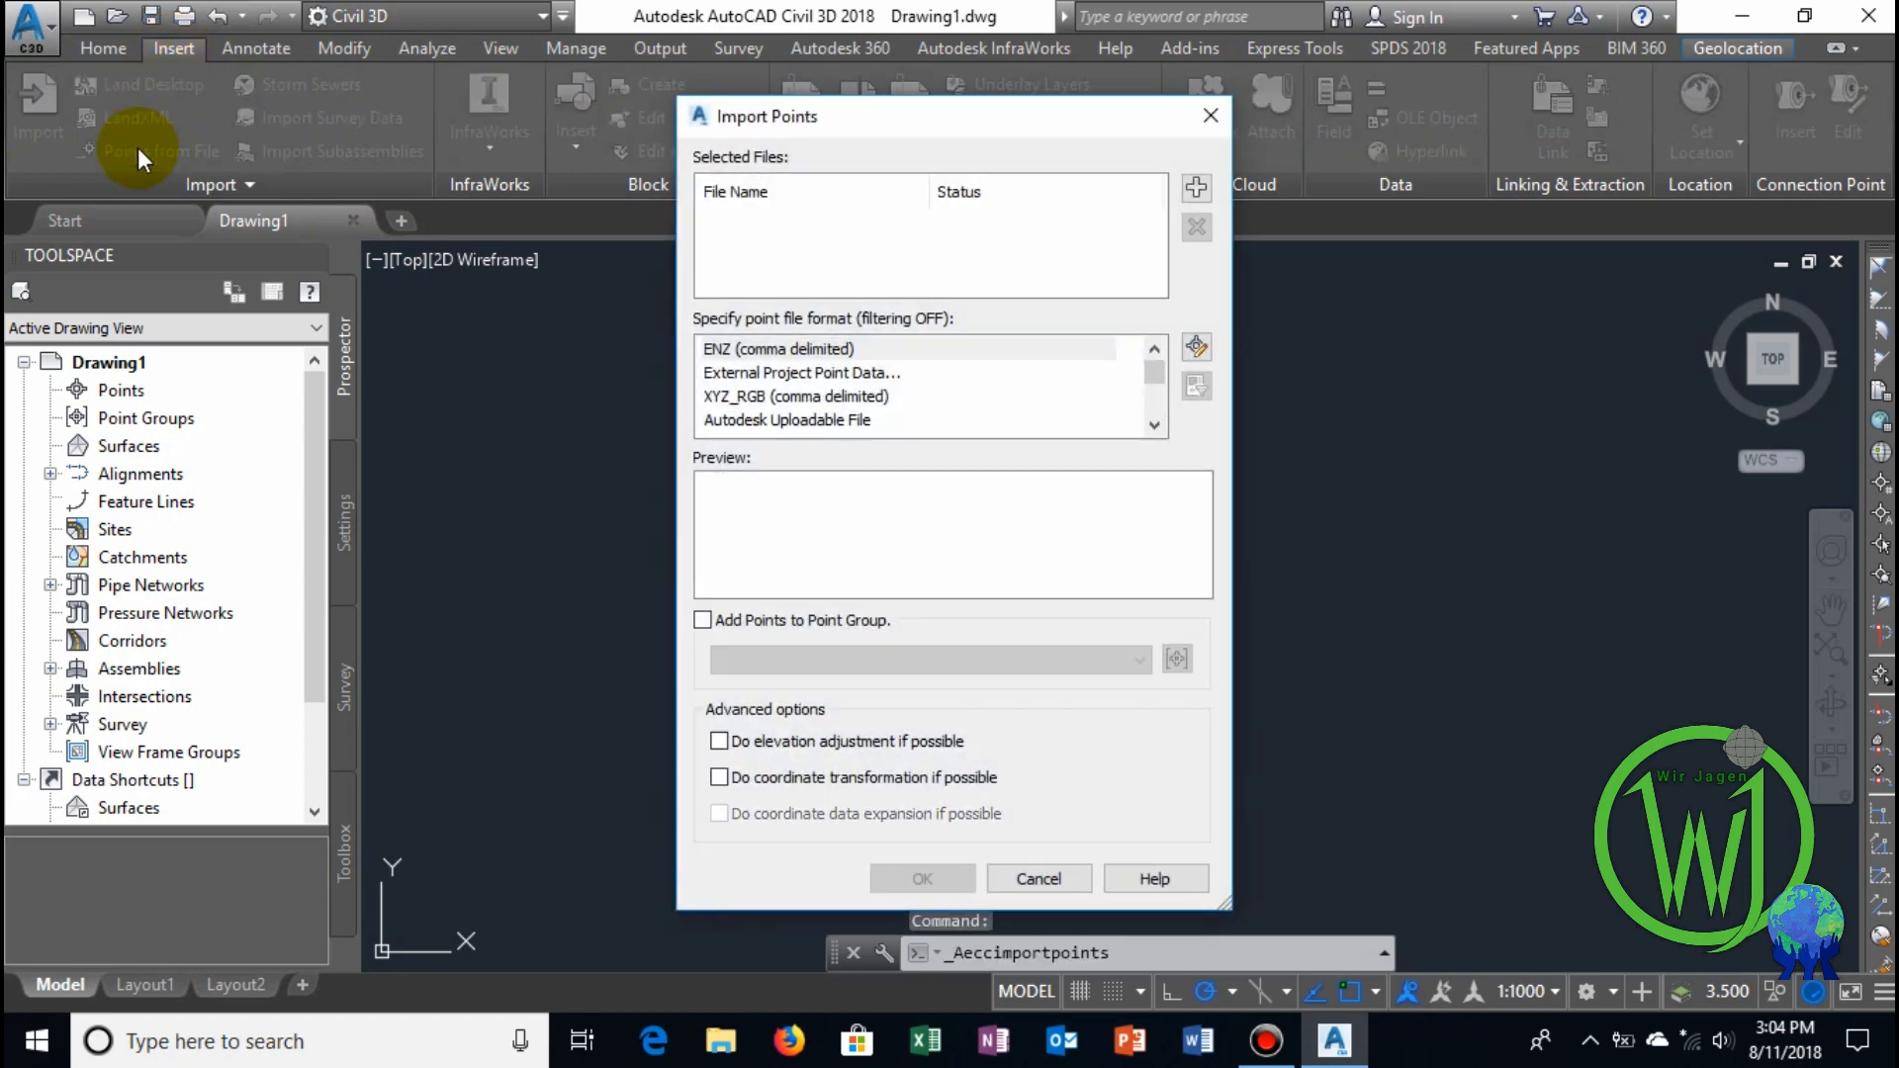
left_click(1194, 191)
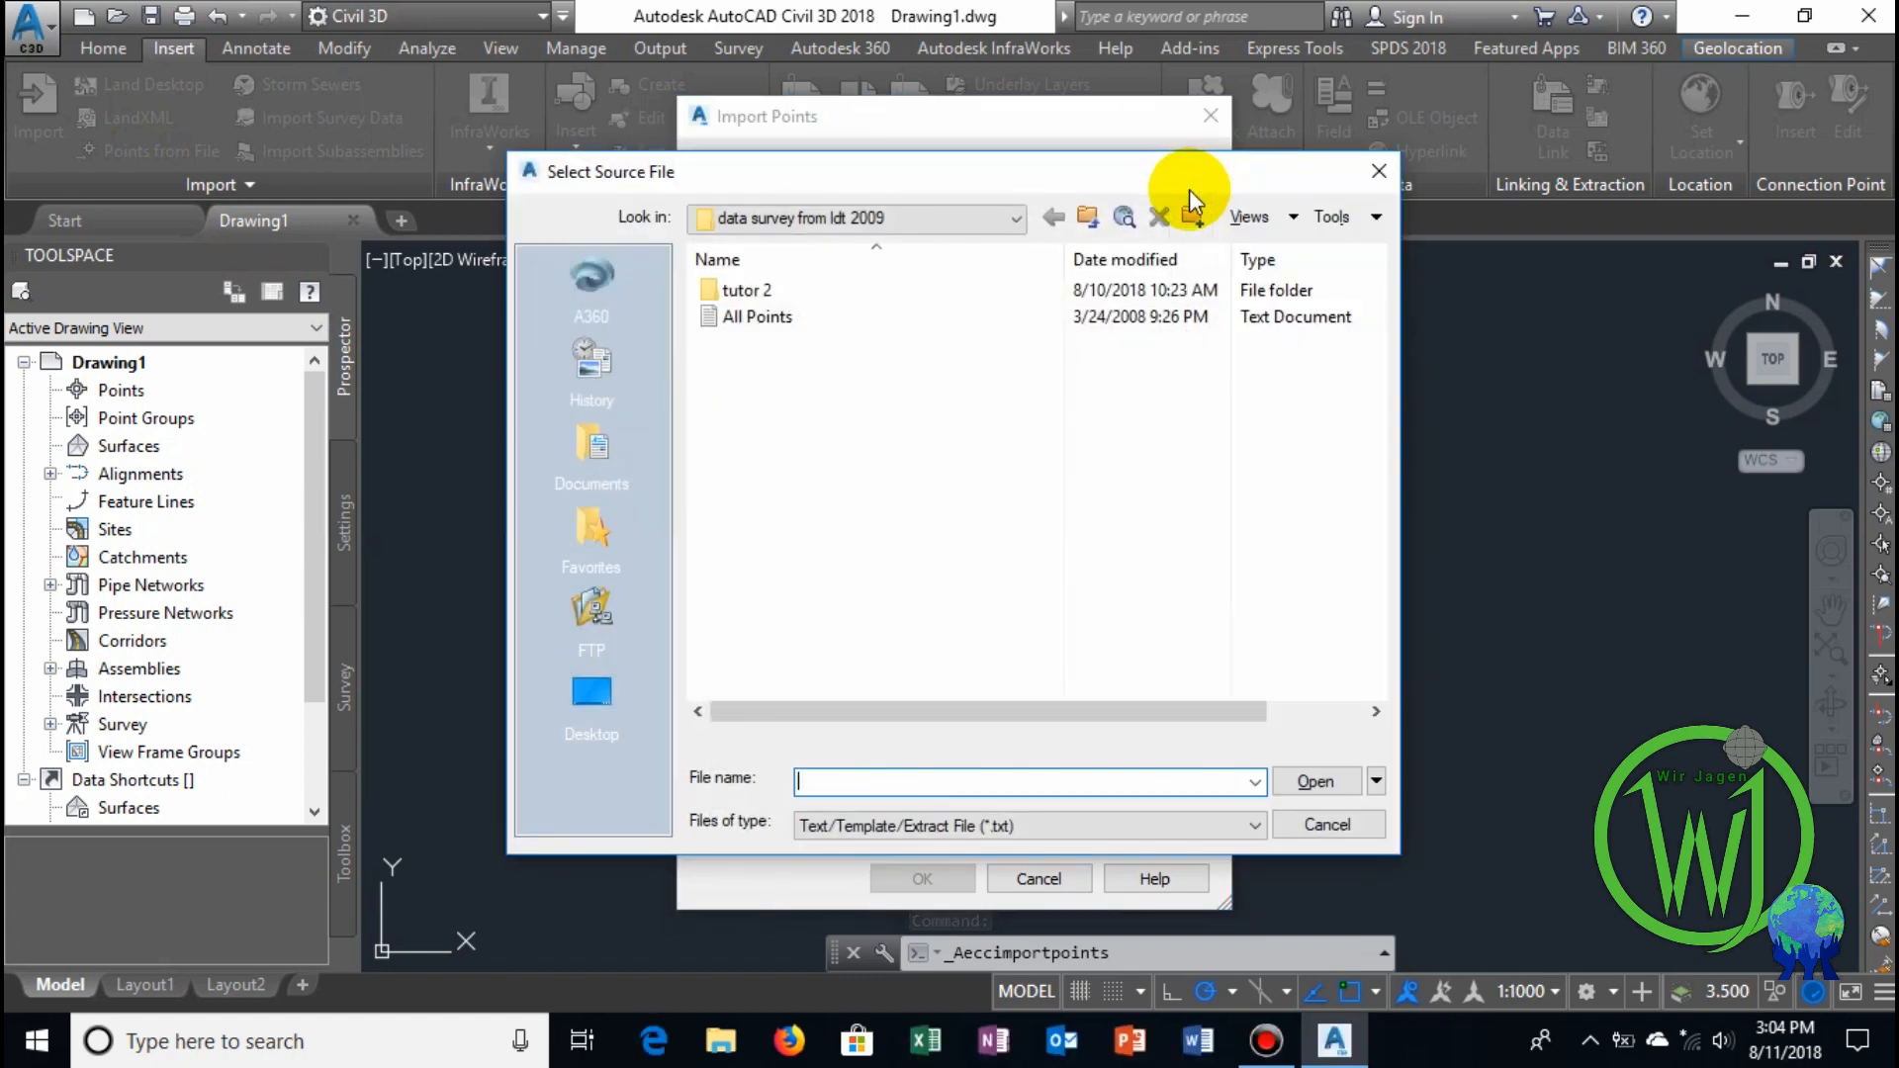
left_click(756, 318)
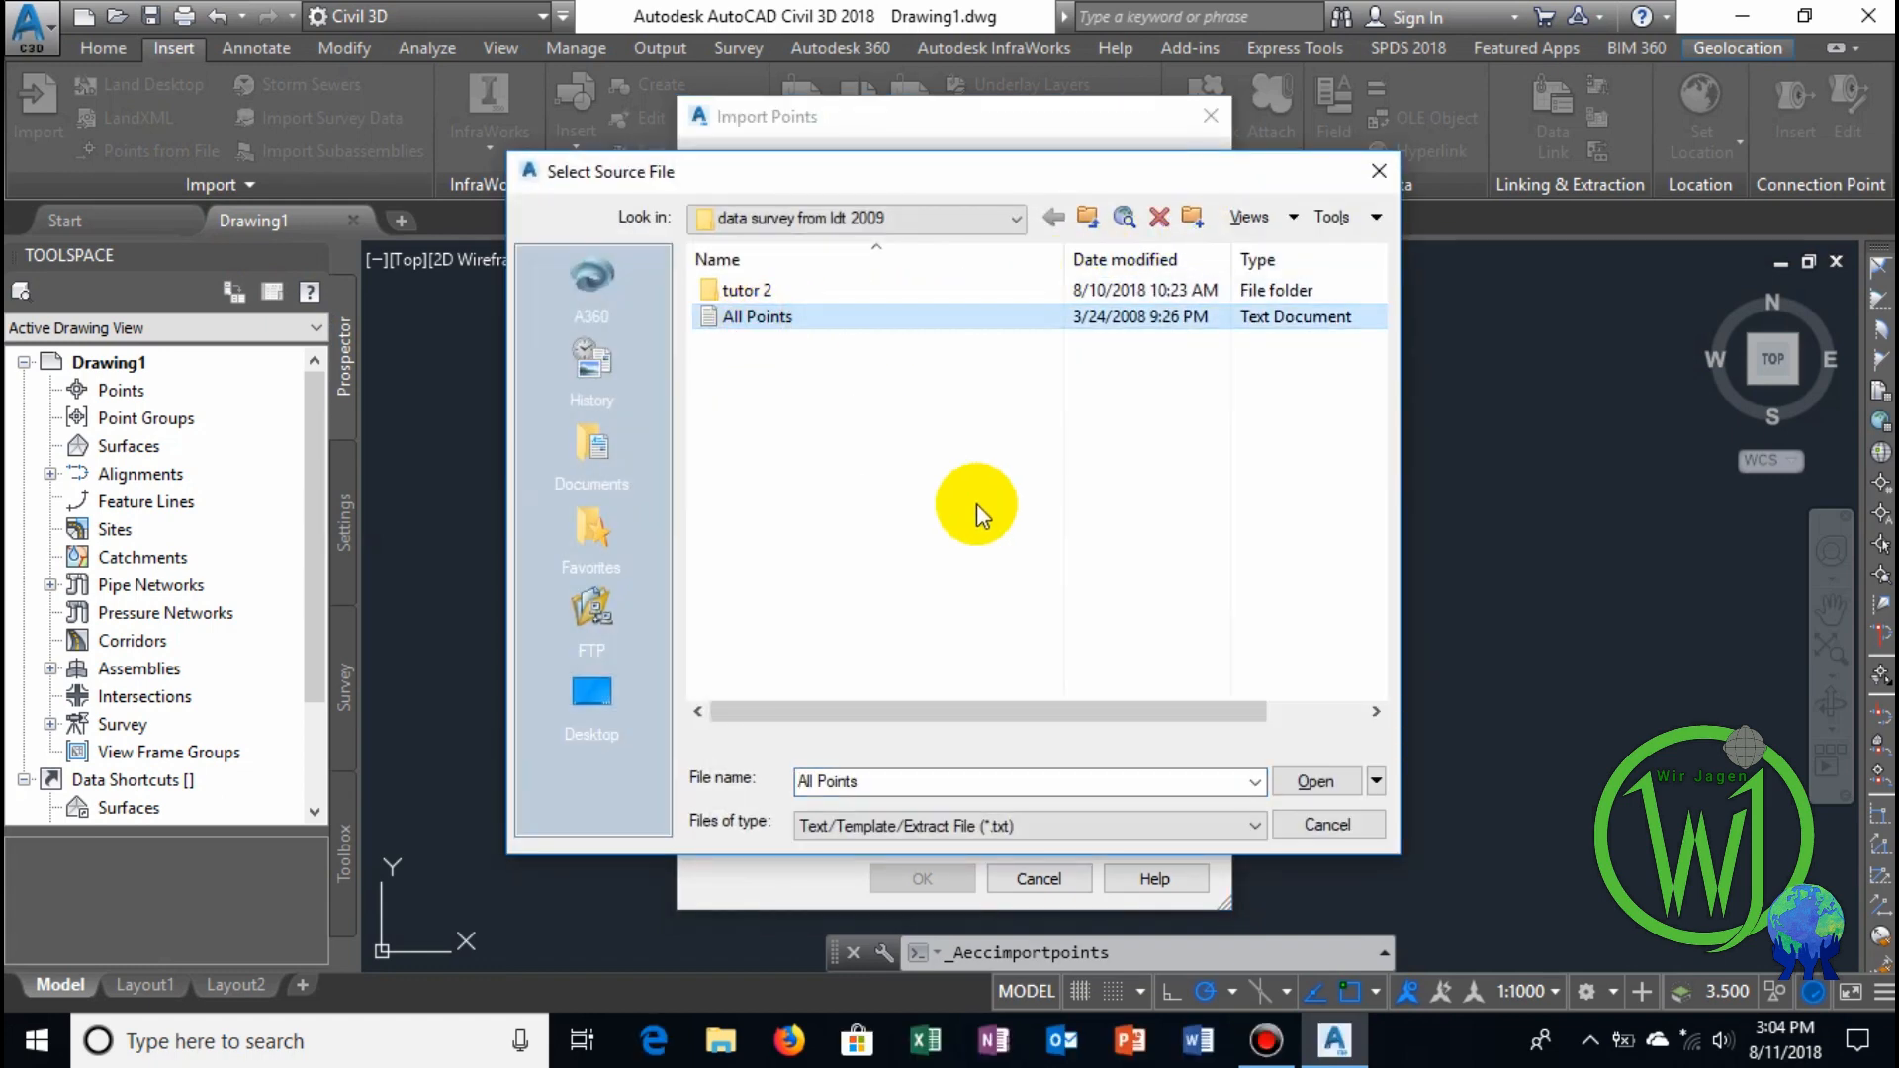
left_click(1332, 780)
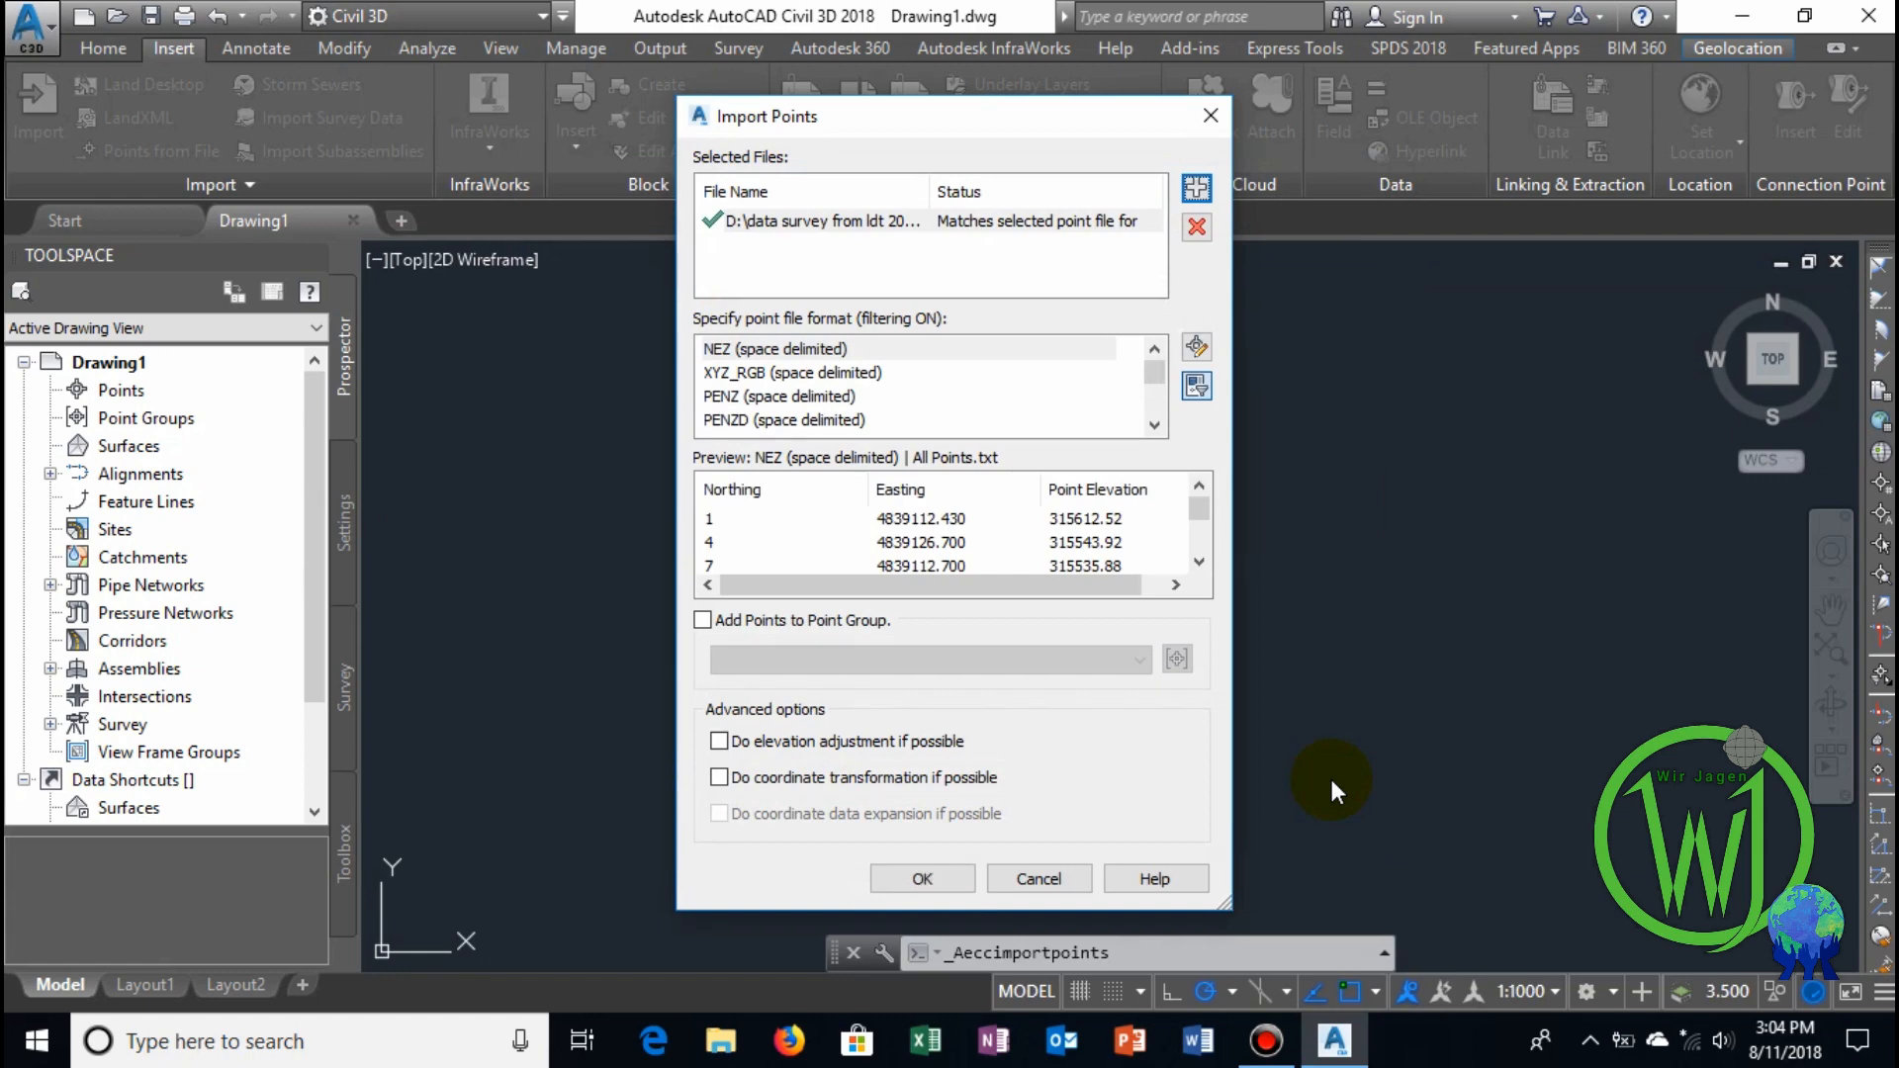
Import the points in PENZ (space delimited) format, adding them to a new point group named "wir".
left_click(759, 401)
left_click_drag(908, 584, 849, 589)
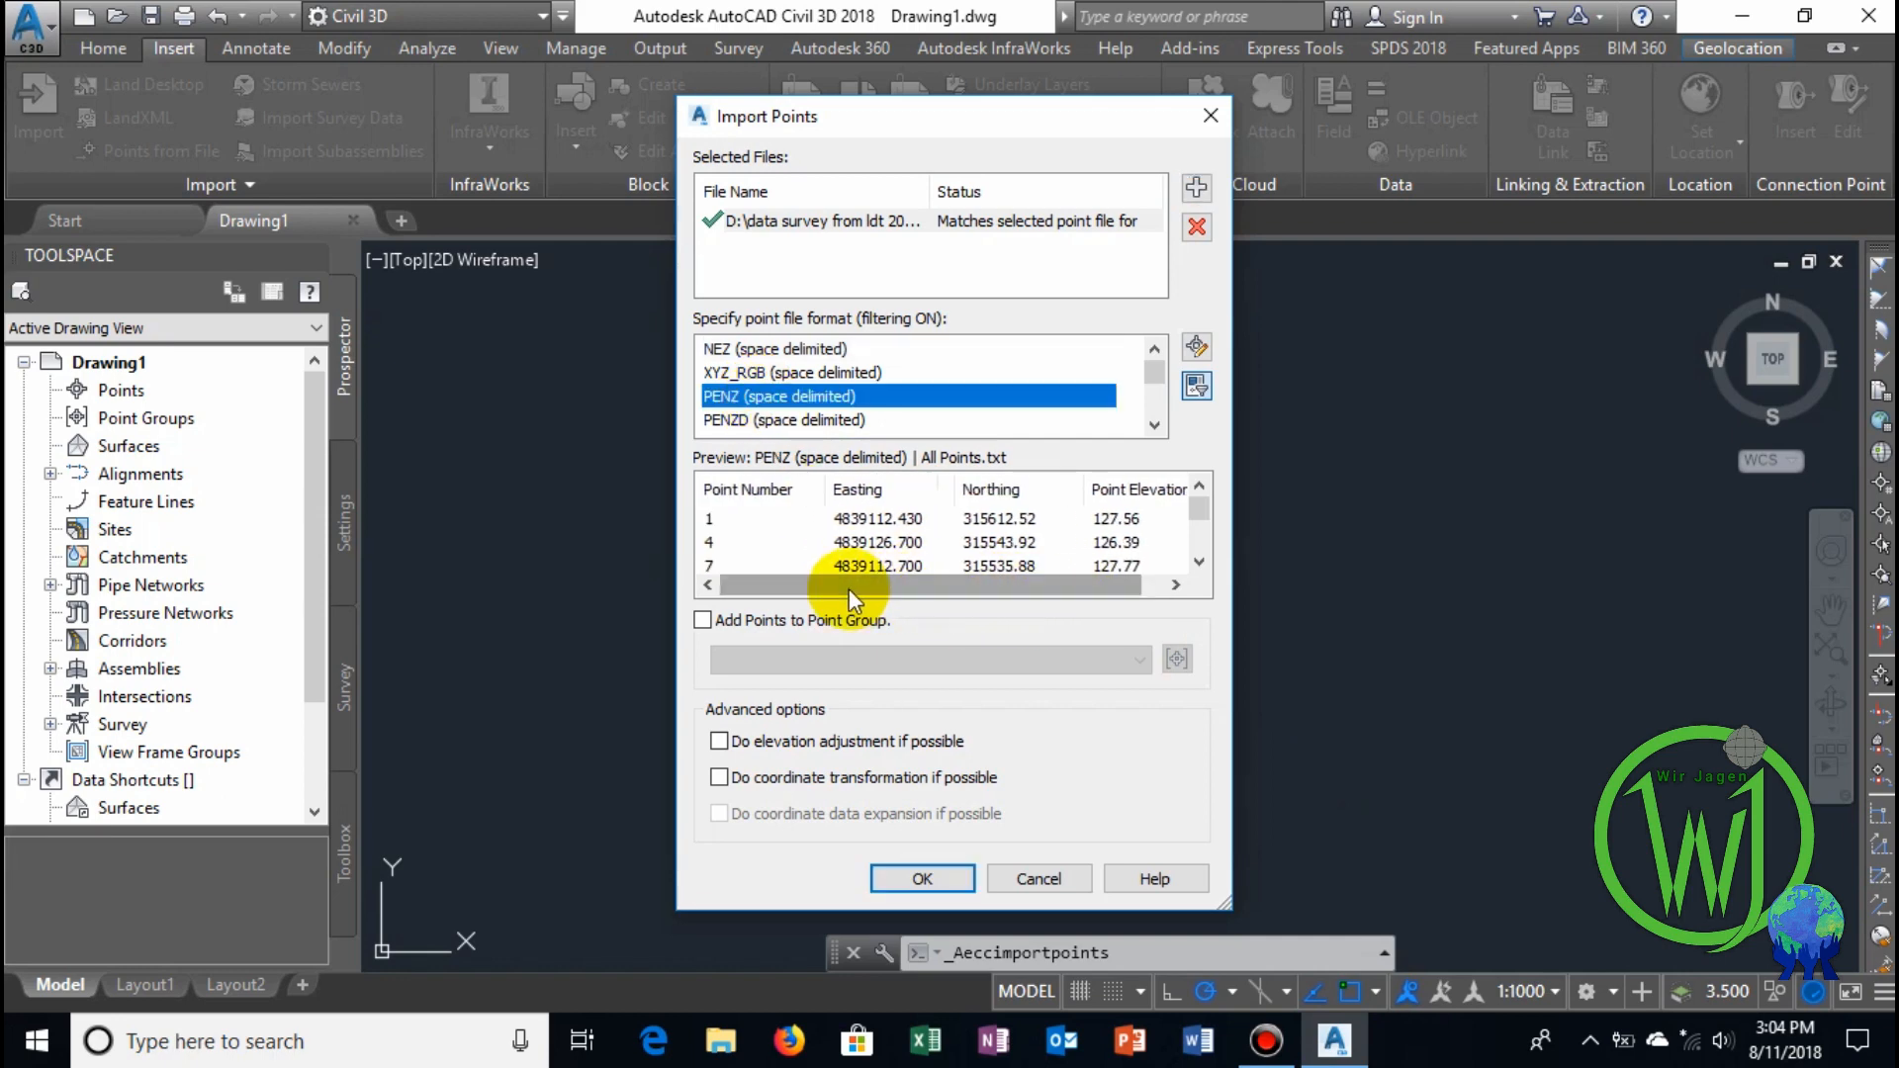
left_click(701, 620)
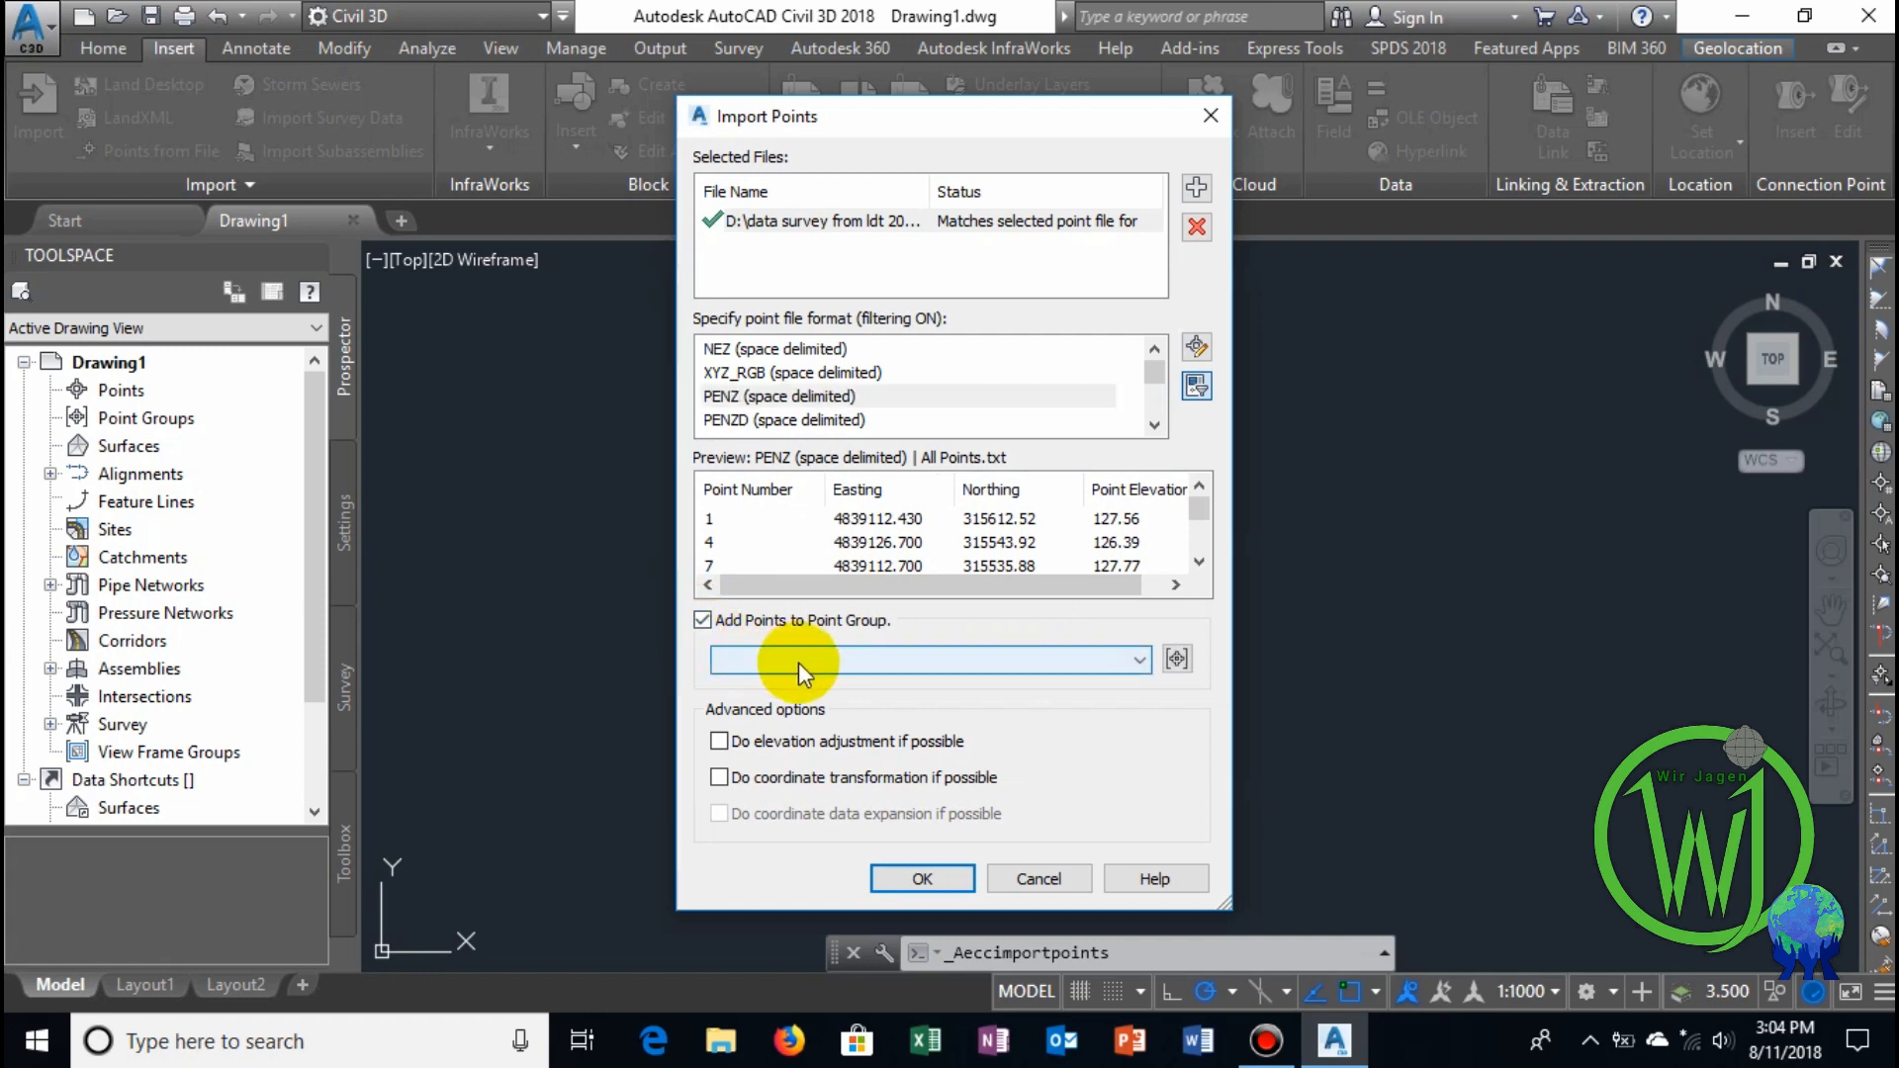
left_click(1176, 660)
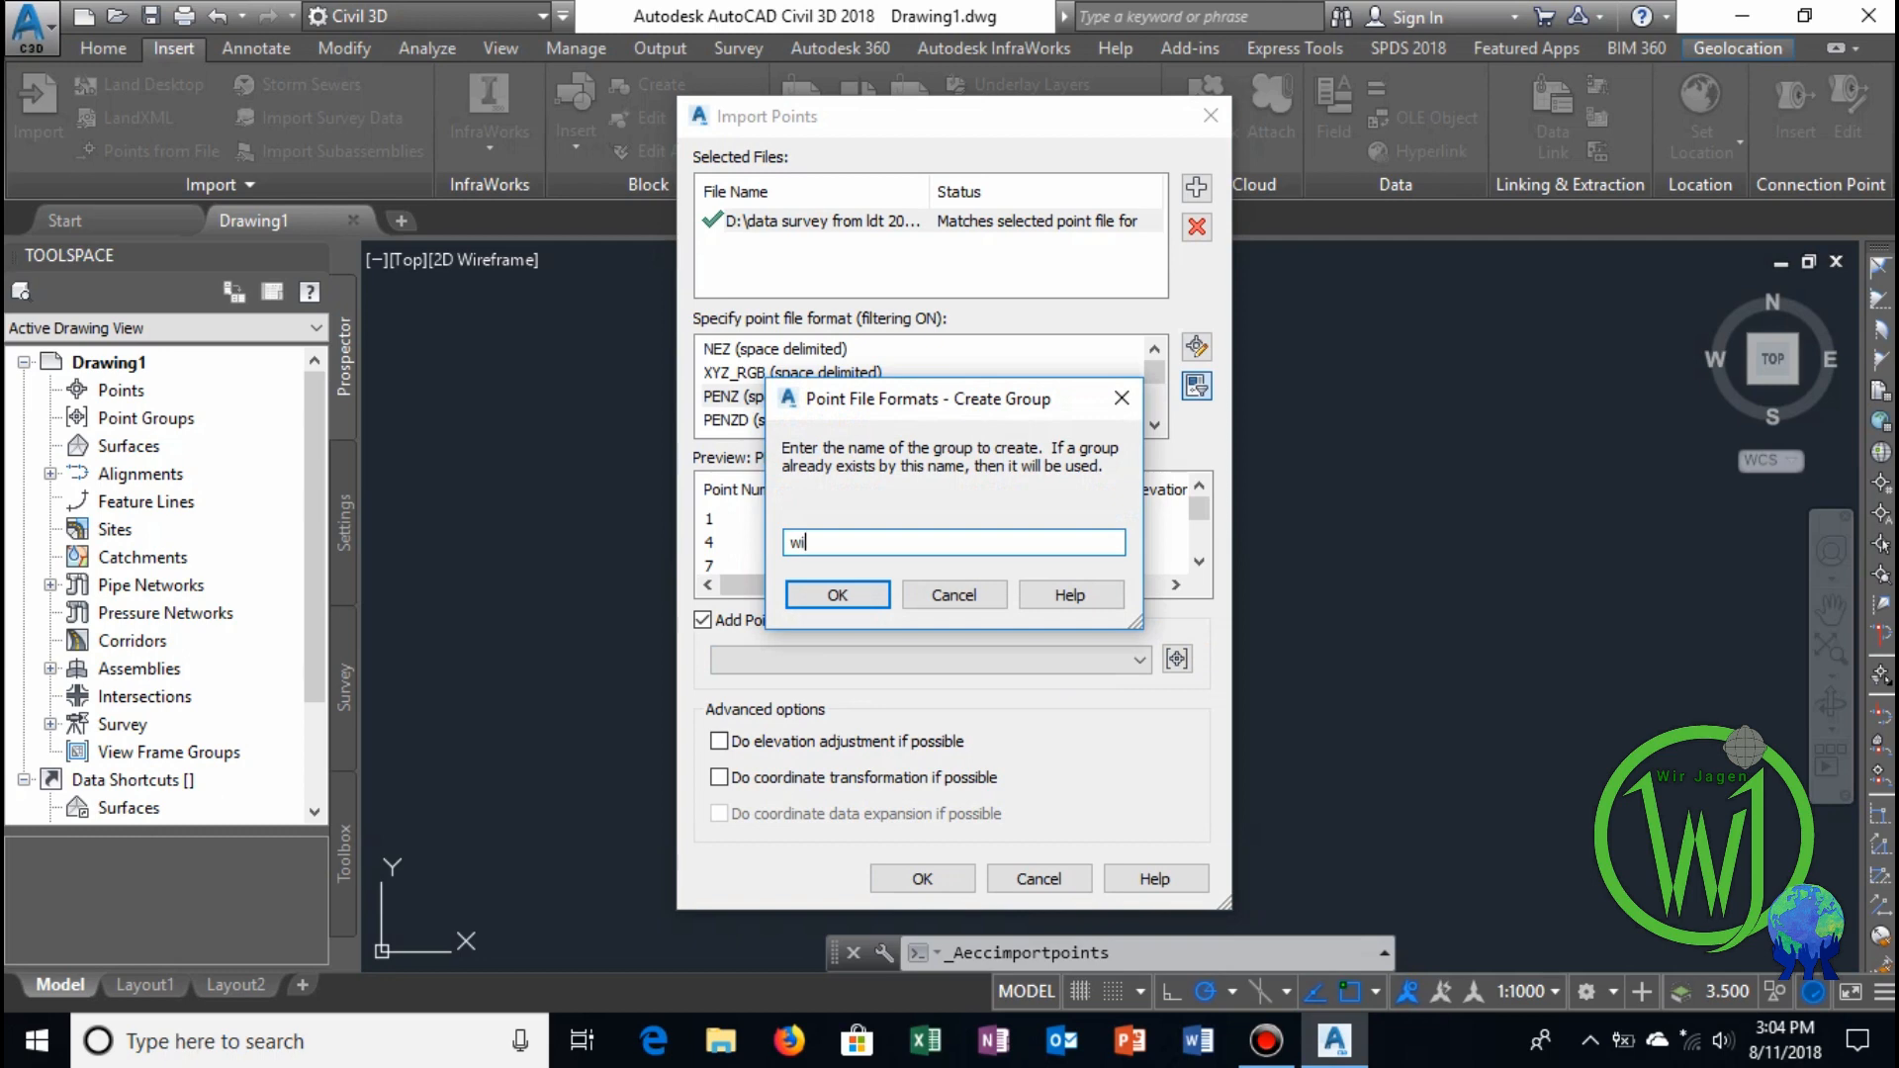
left_click(813, 597)
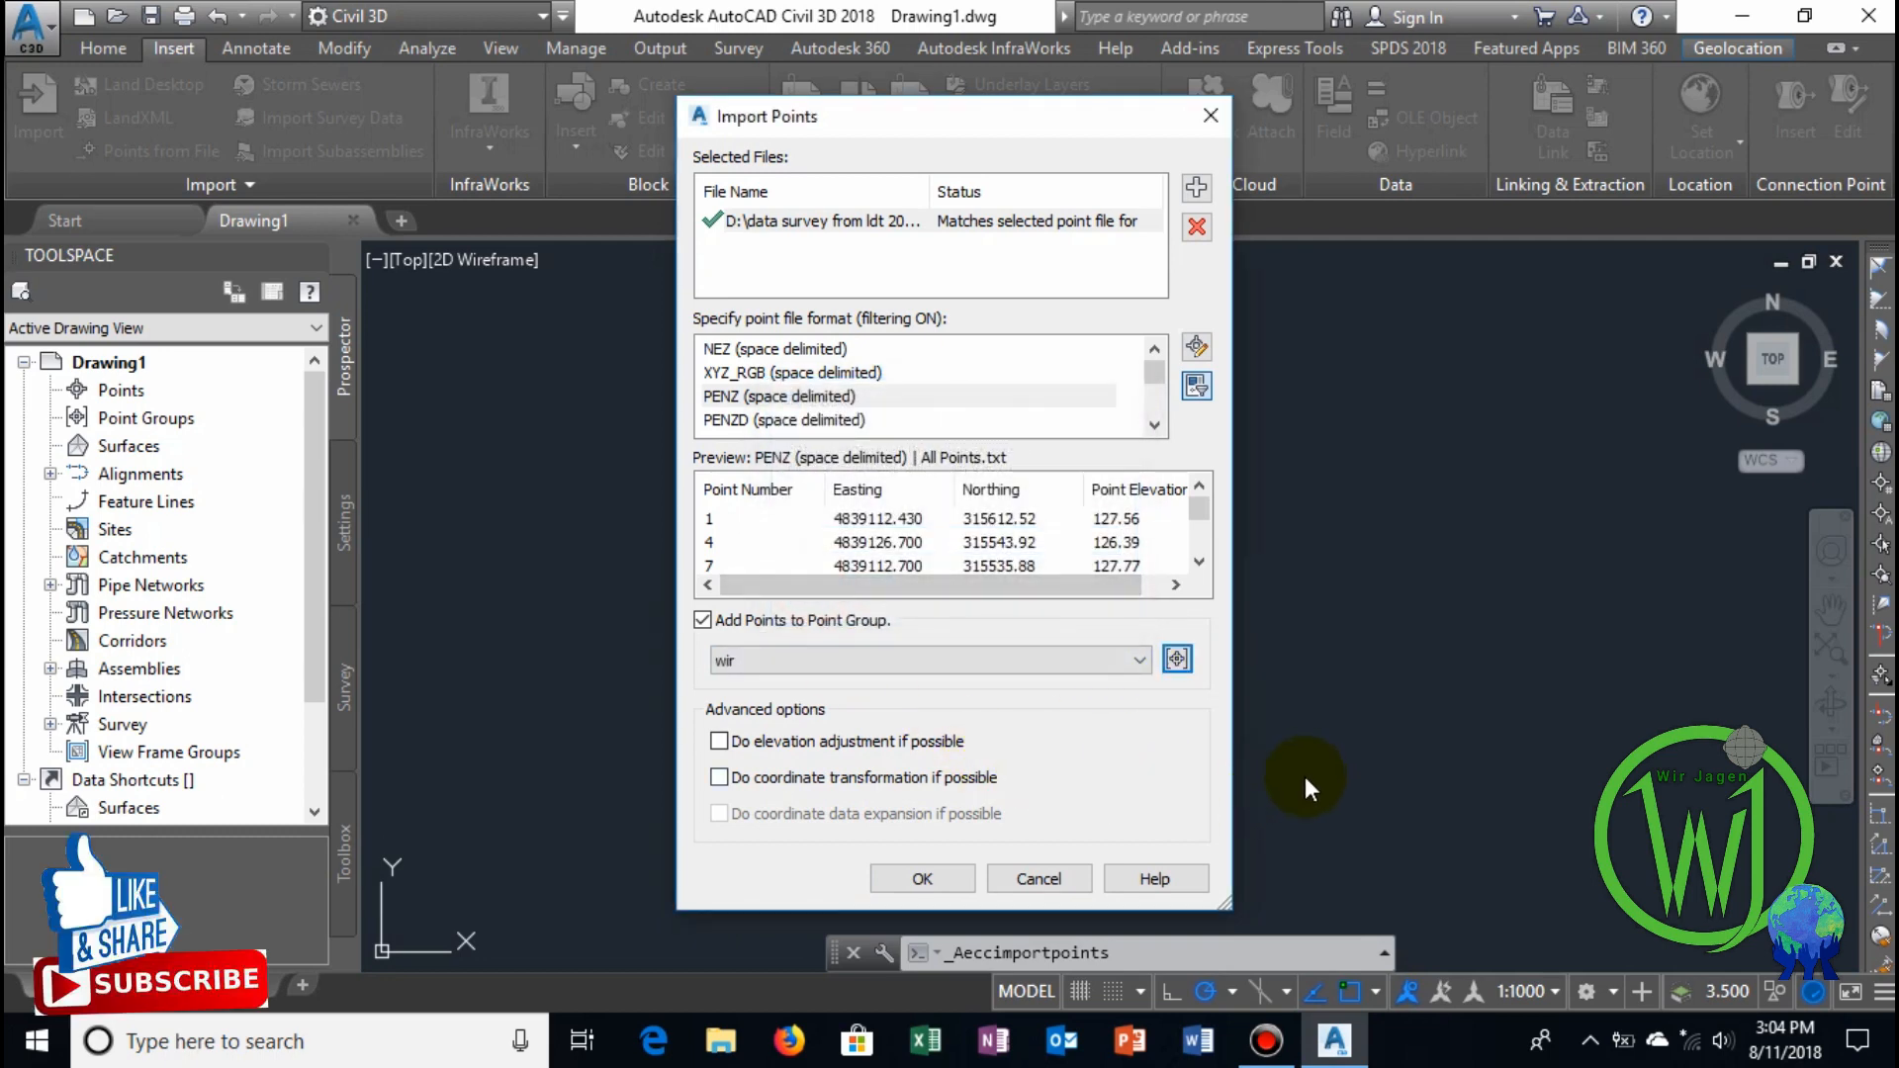
left_click(912, 880)
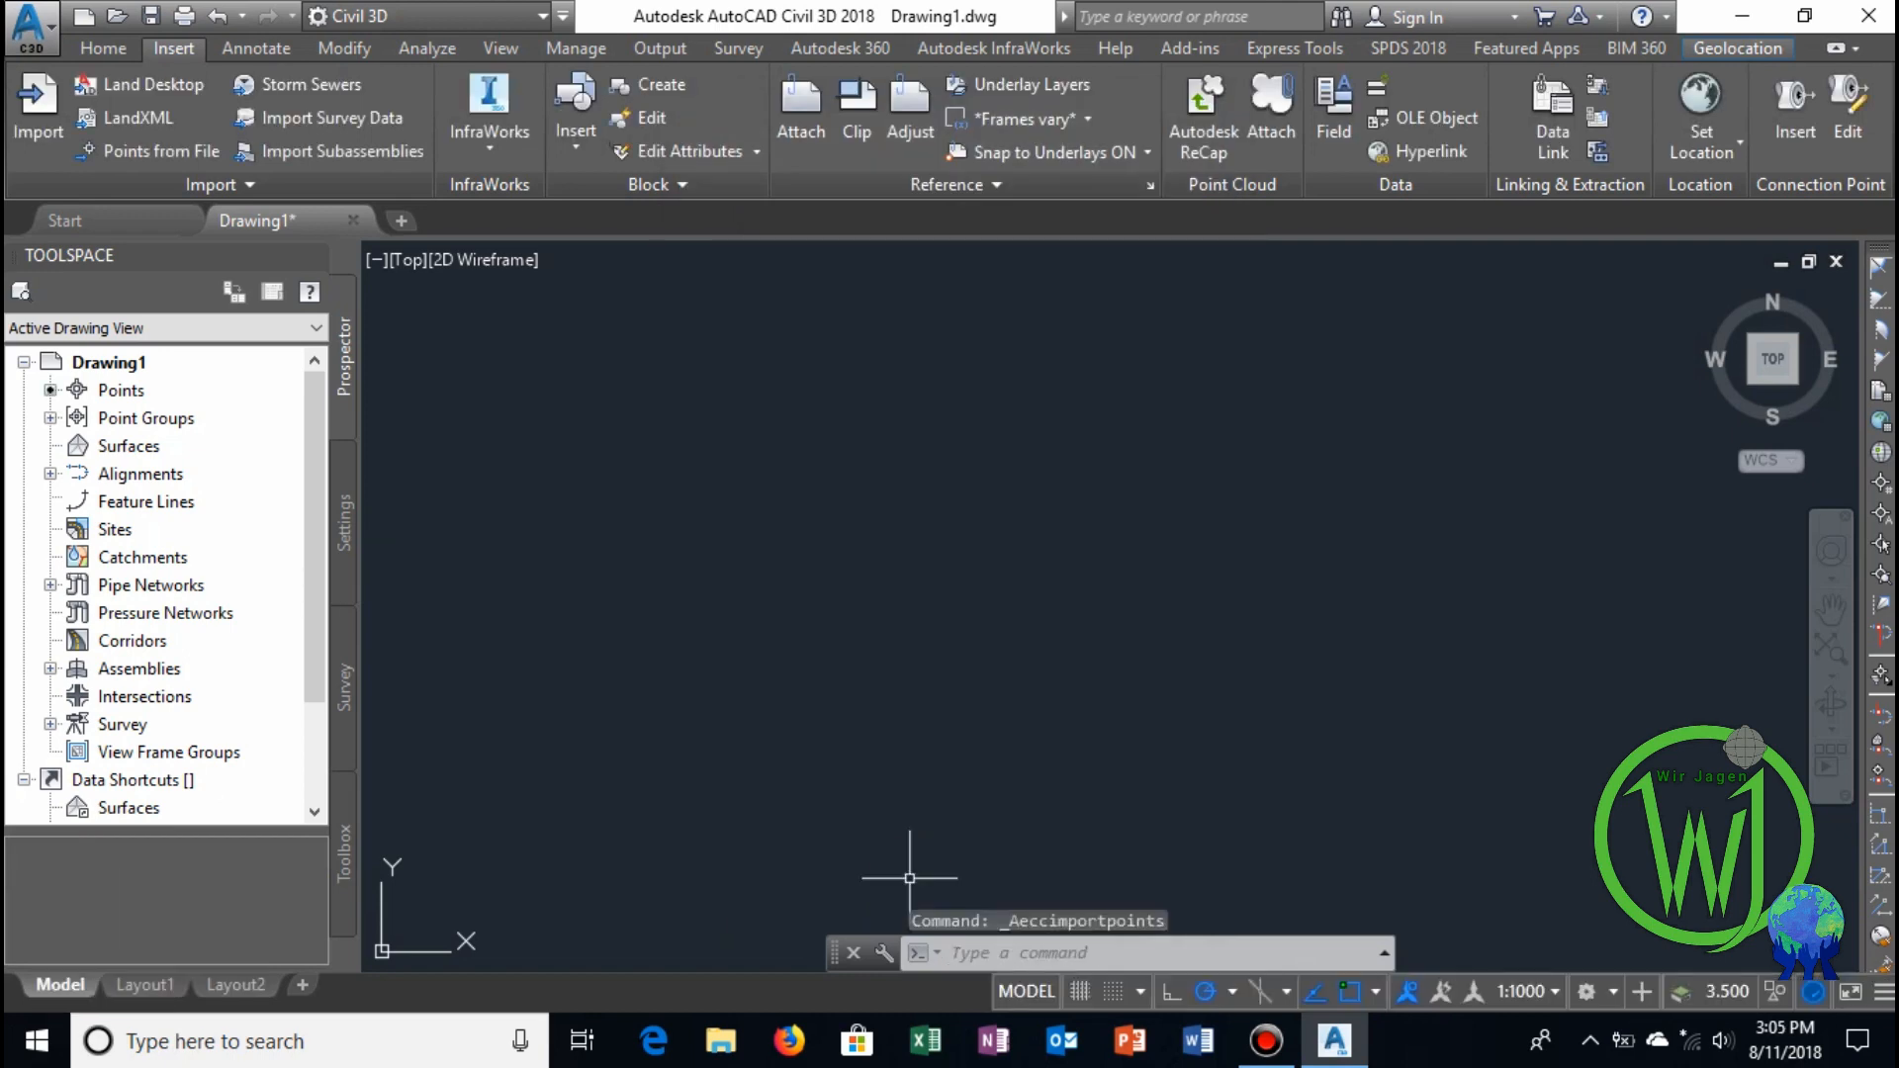
Zoom to the drawing extents and examine the imported survey points.
type("z")
key("Return")
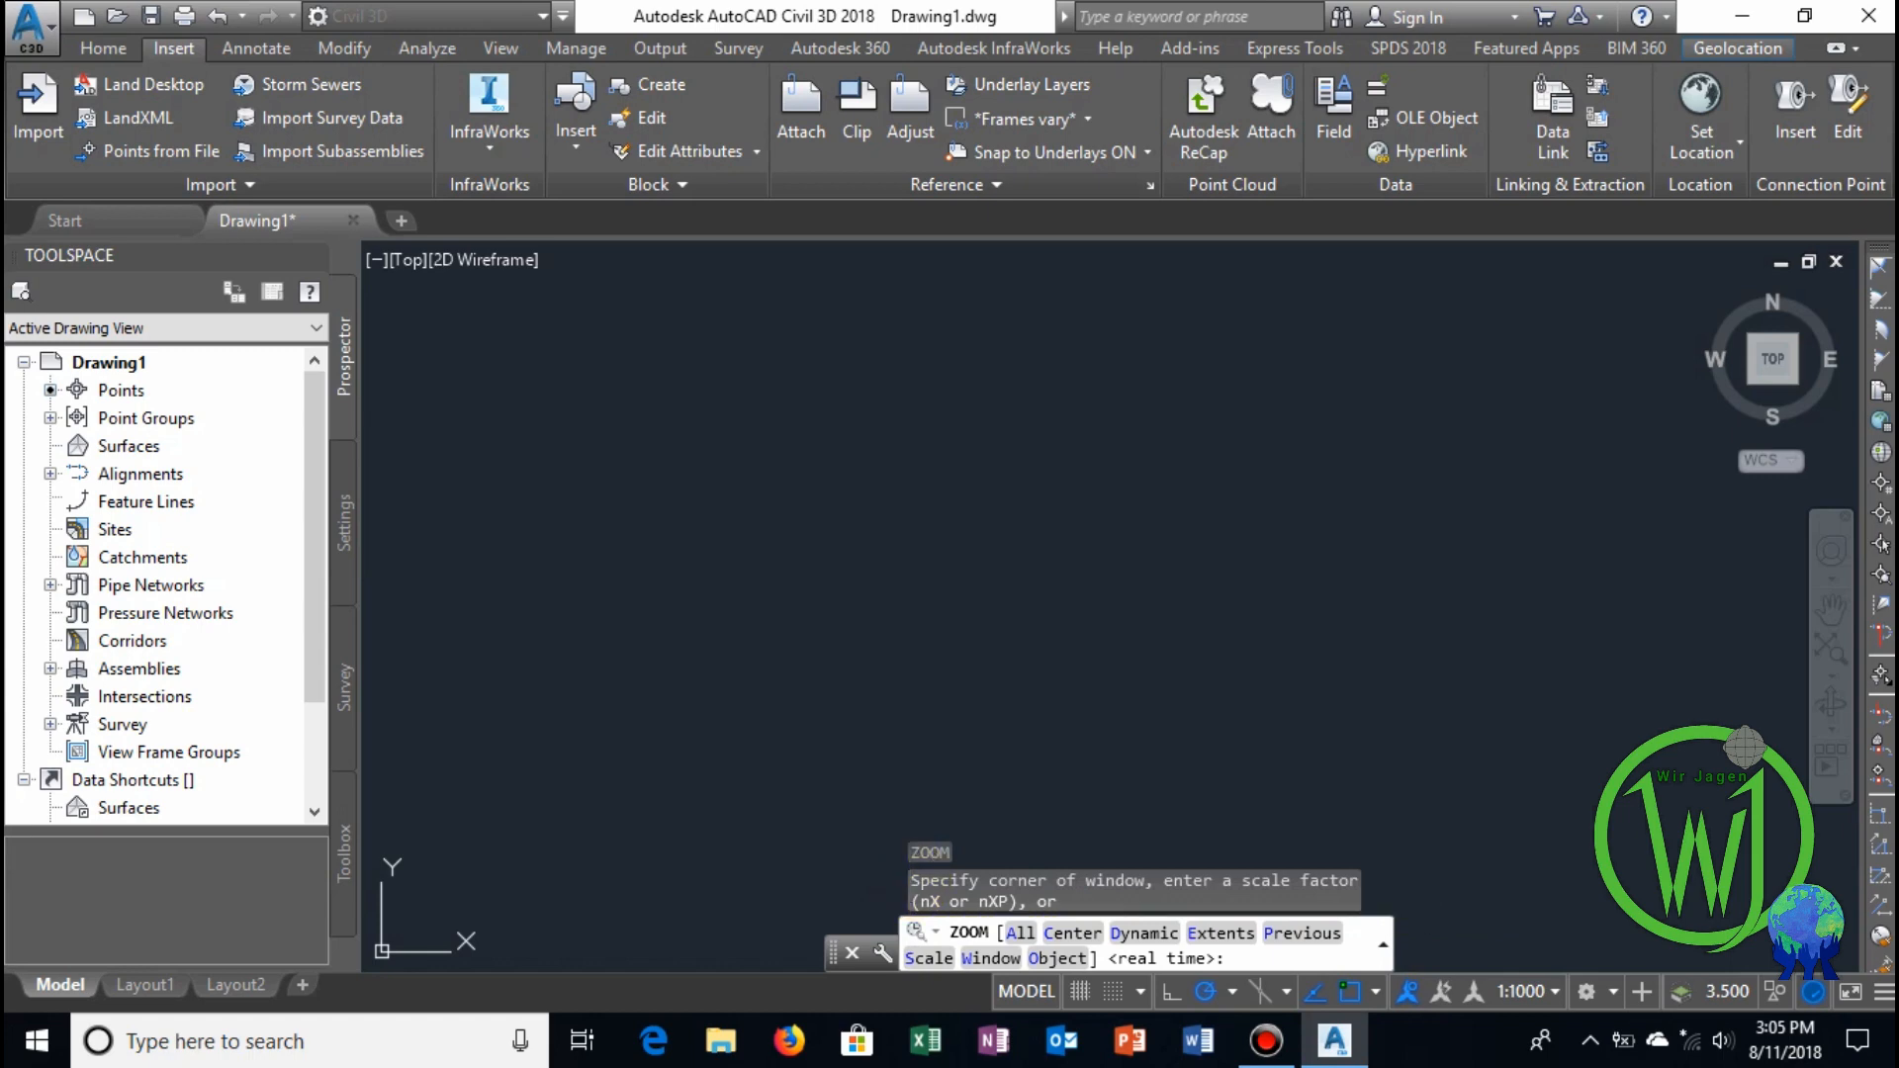
type("e")
key("Return")
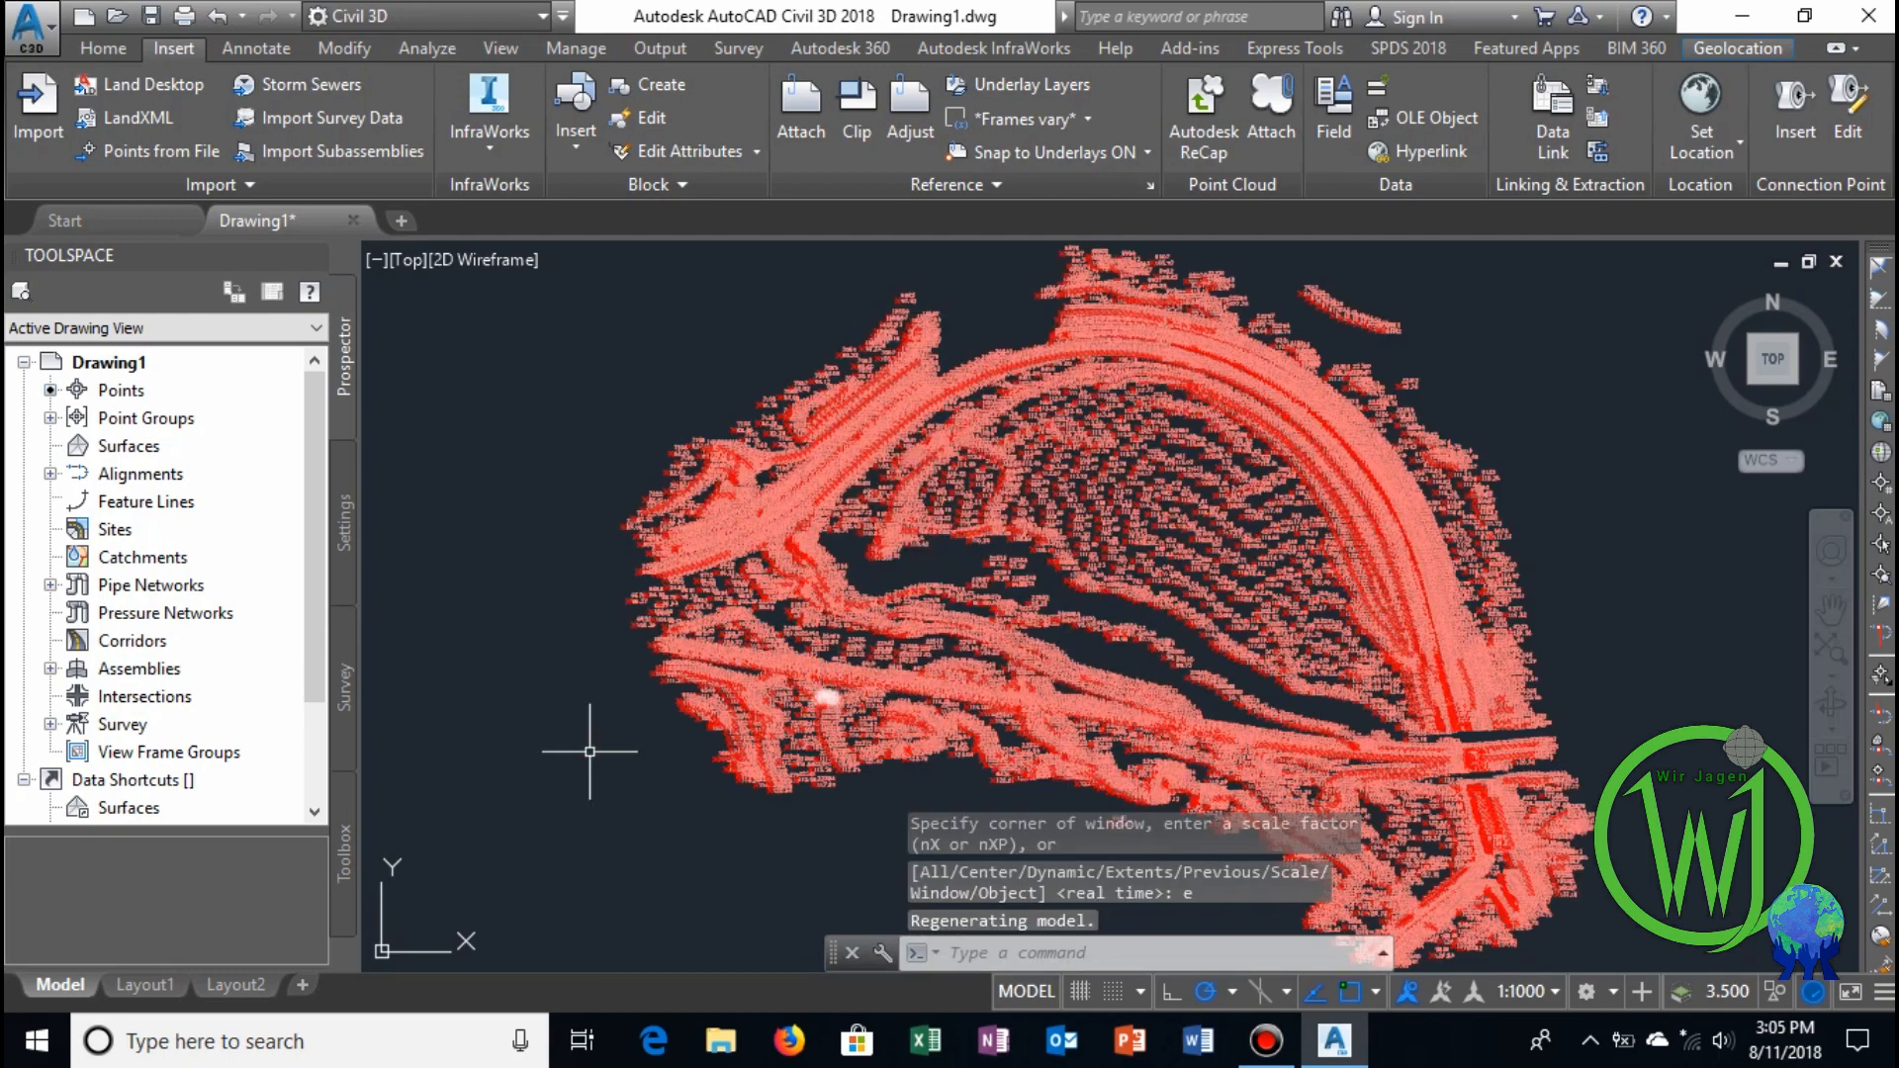
scroll(1682, 571, "up", 2)
scroll(1642, 568, "down", 6)
scroll(1588, 554, "up", 5)
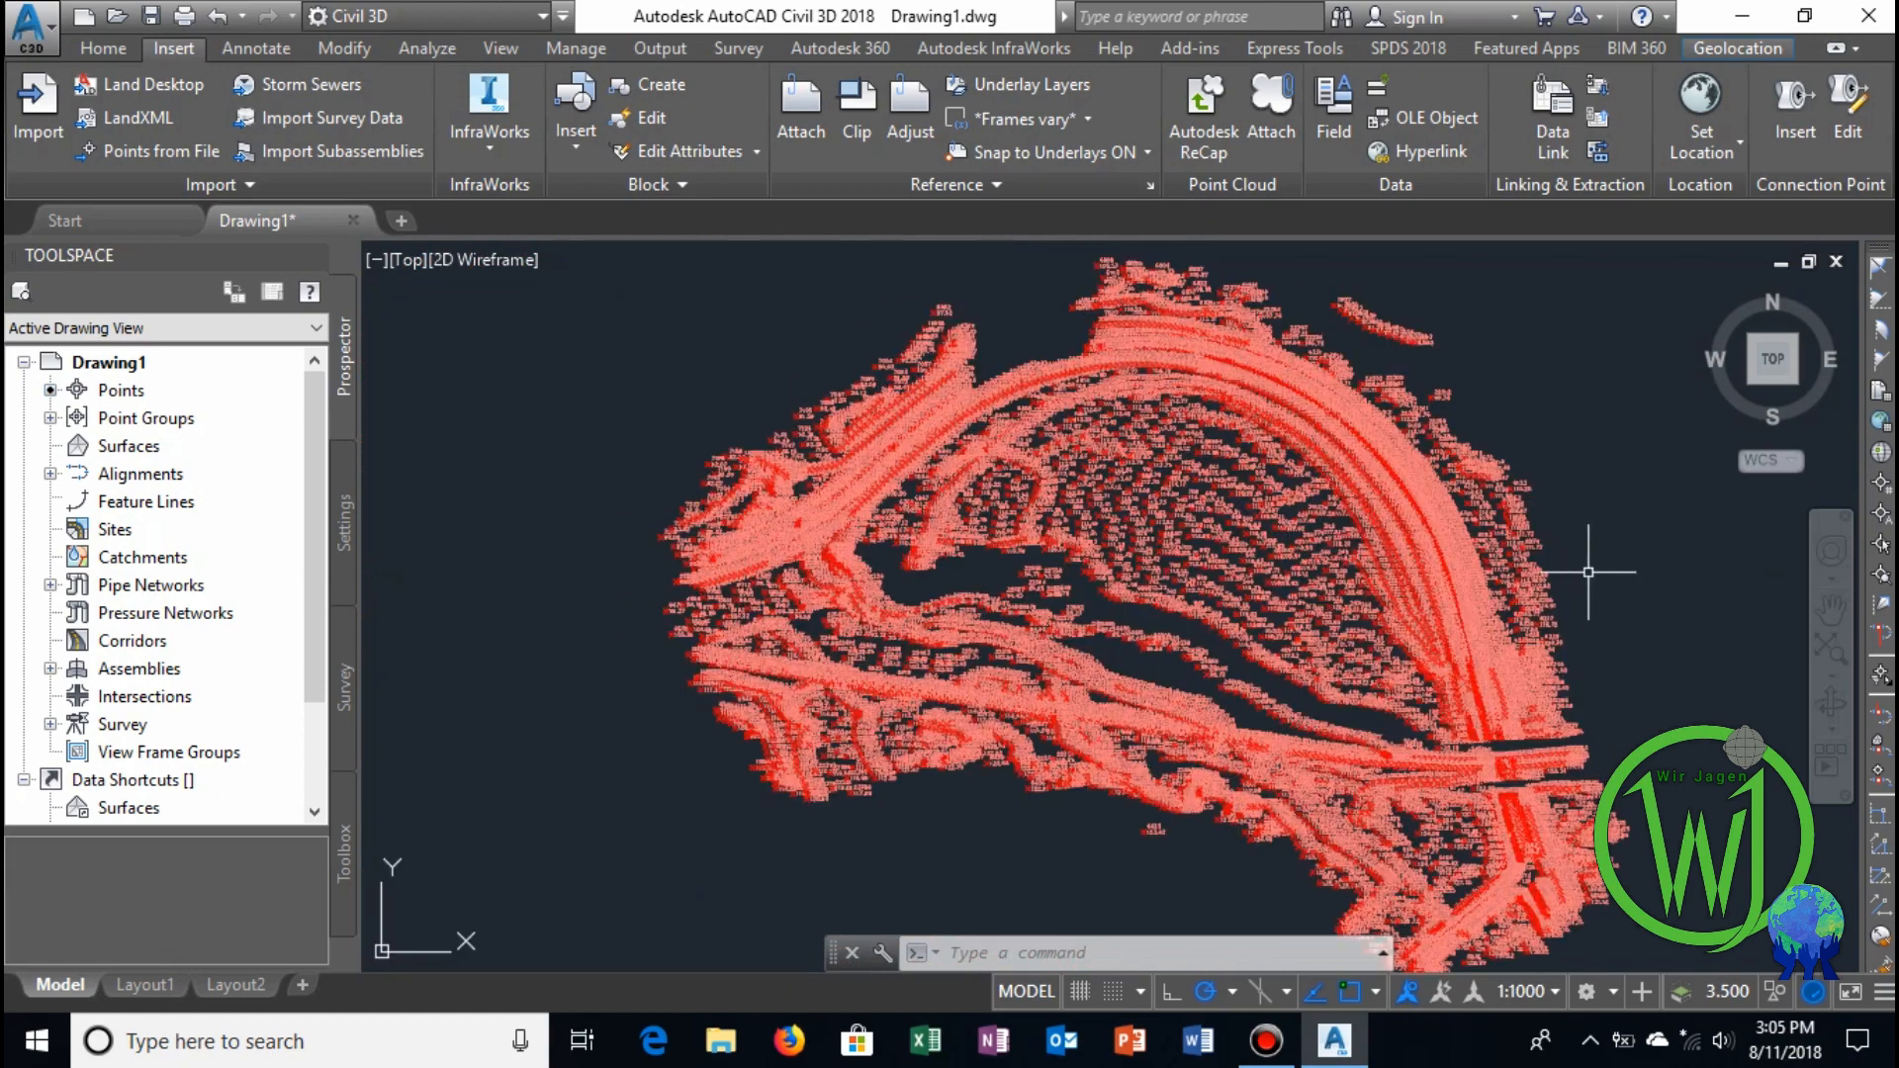
scroll(1583, 572, "down", 3)
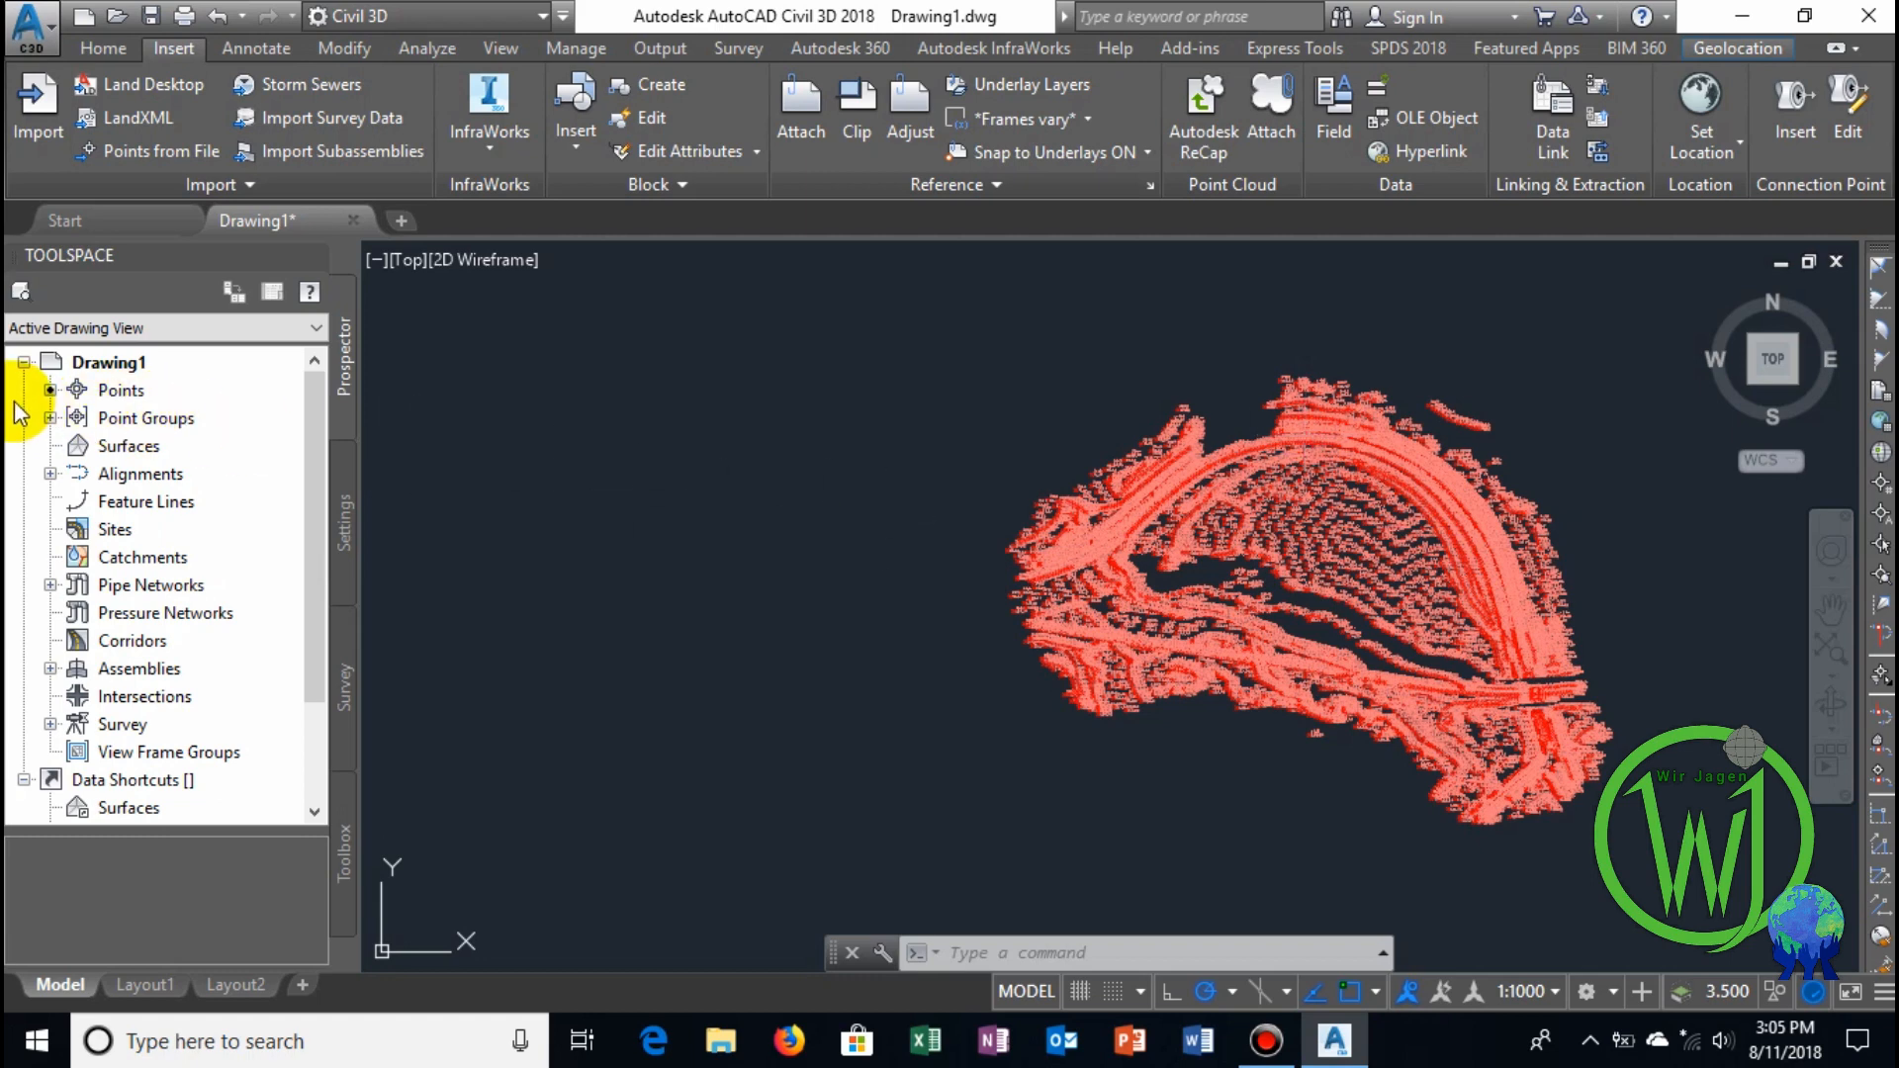
Open the properties of the "wir" point group and set its point label style to <none>.
right_click(128, 392)
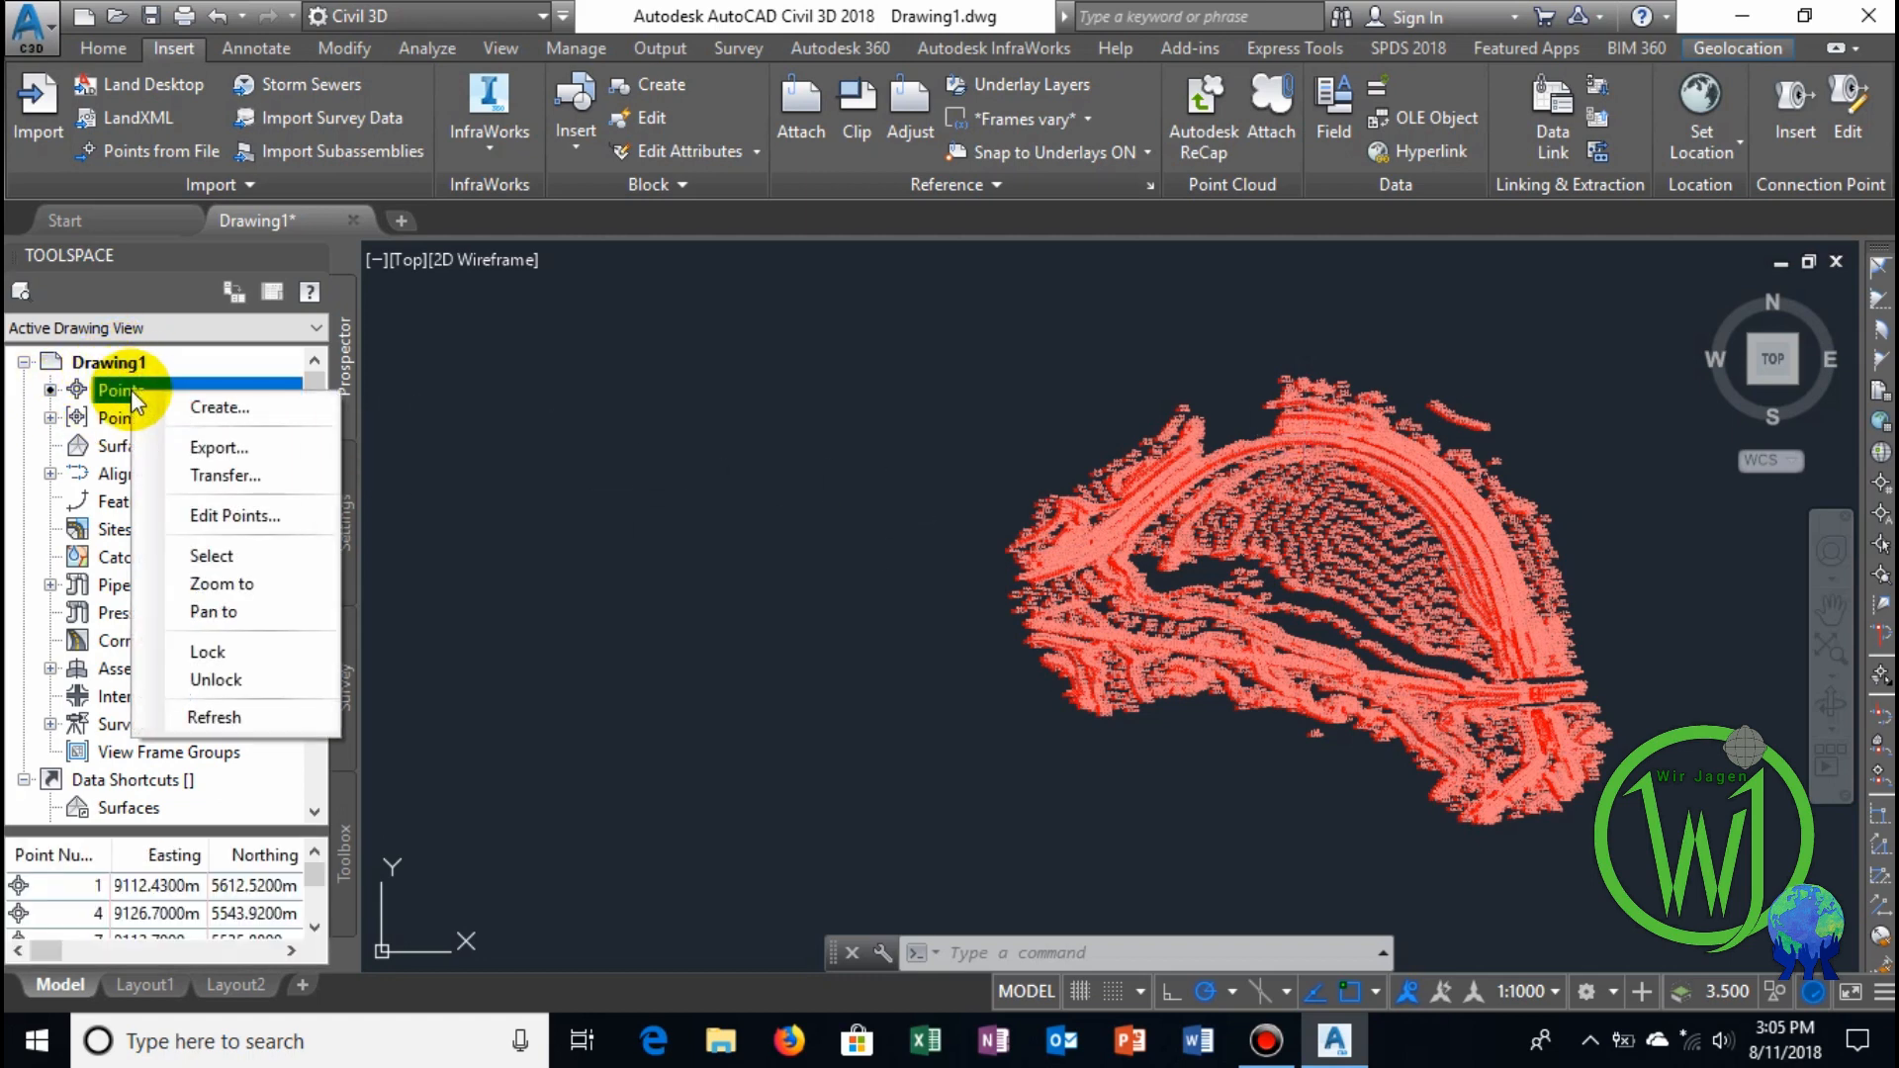
right_click(116, 417)
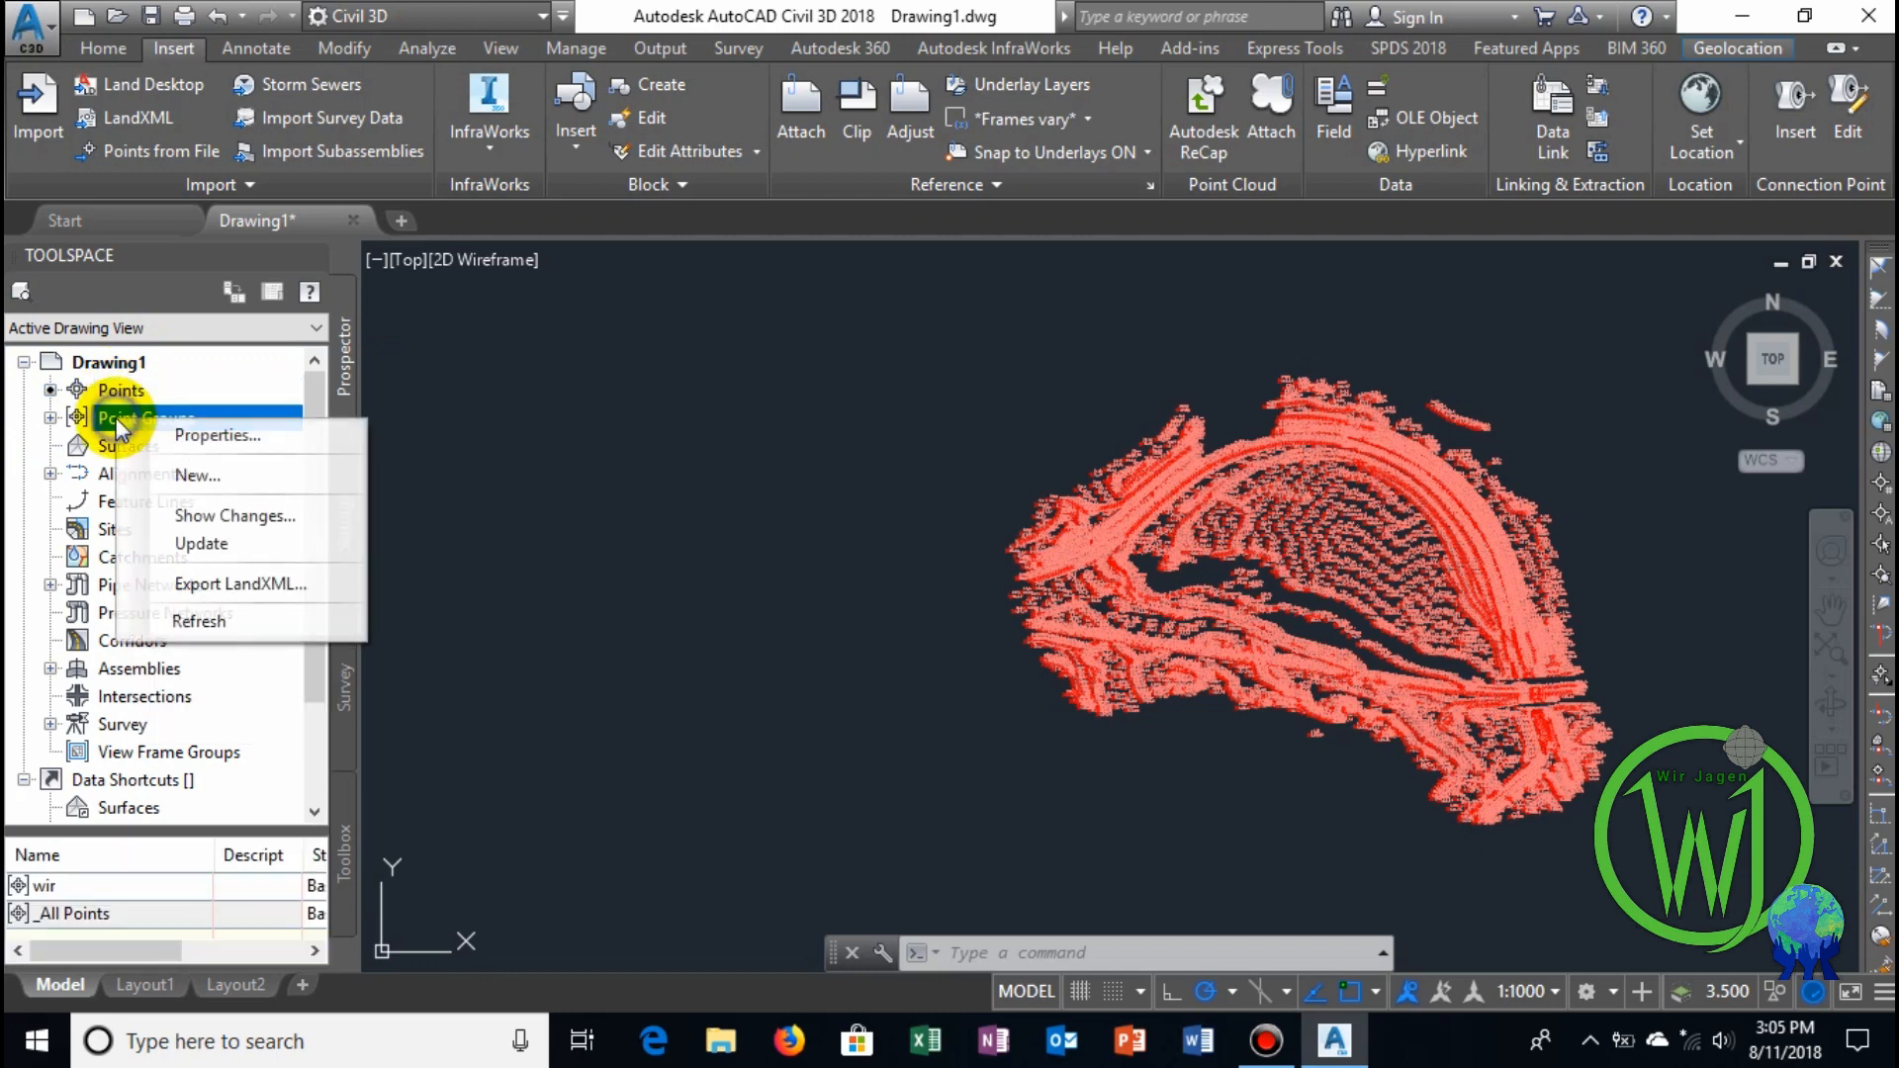
left_click(229, 438)
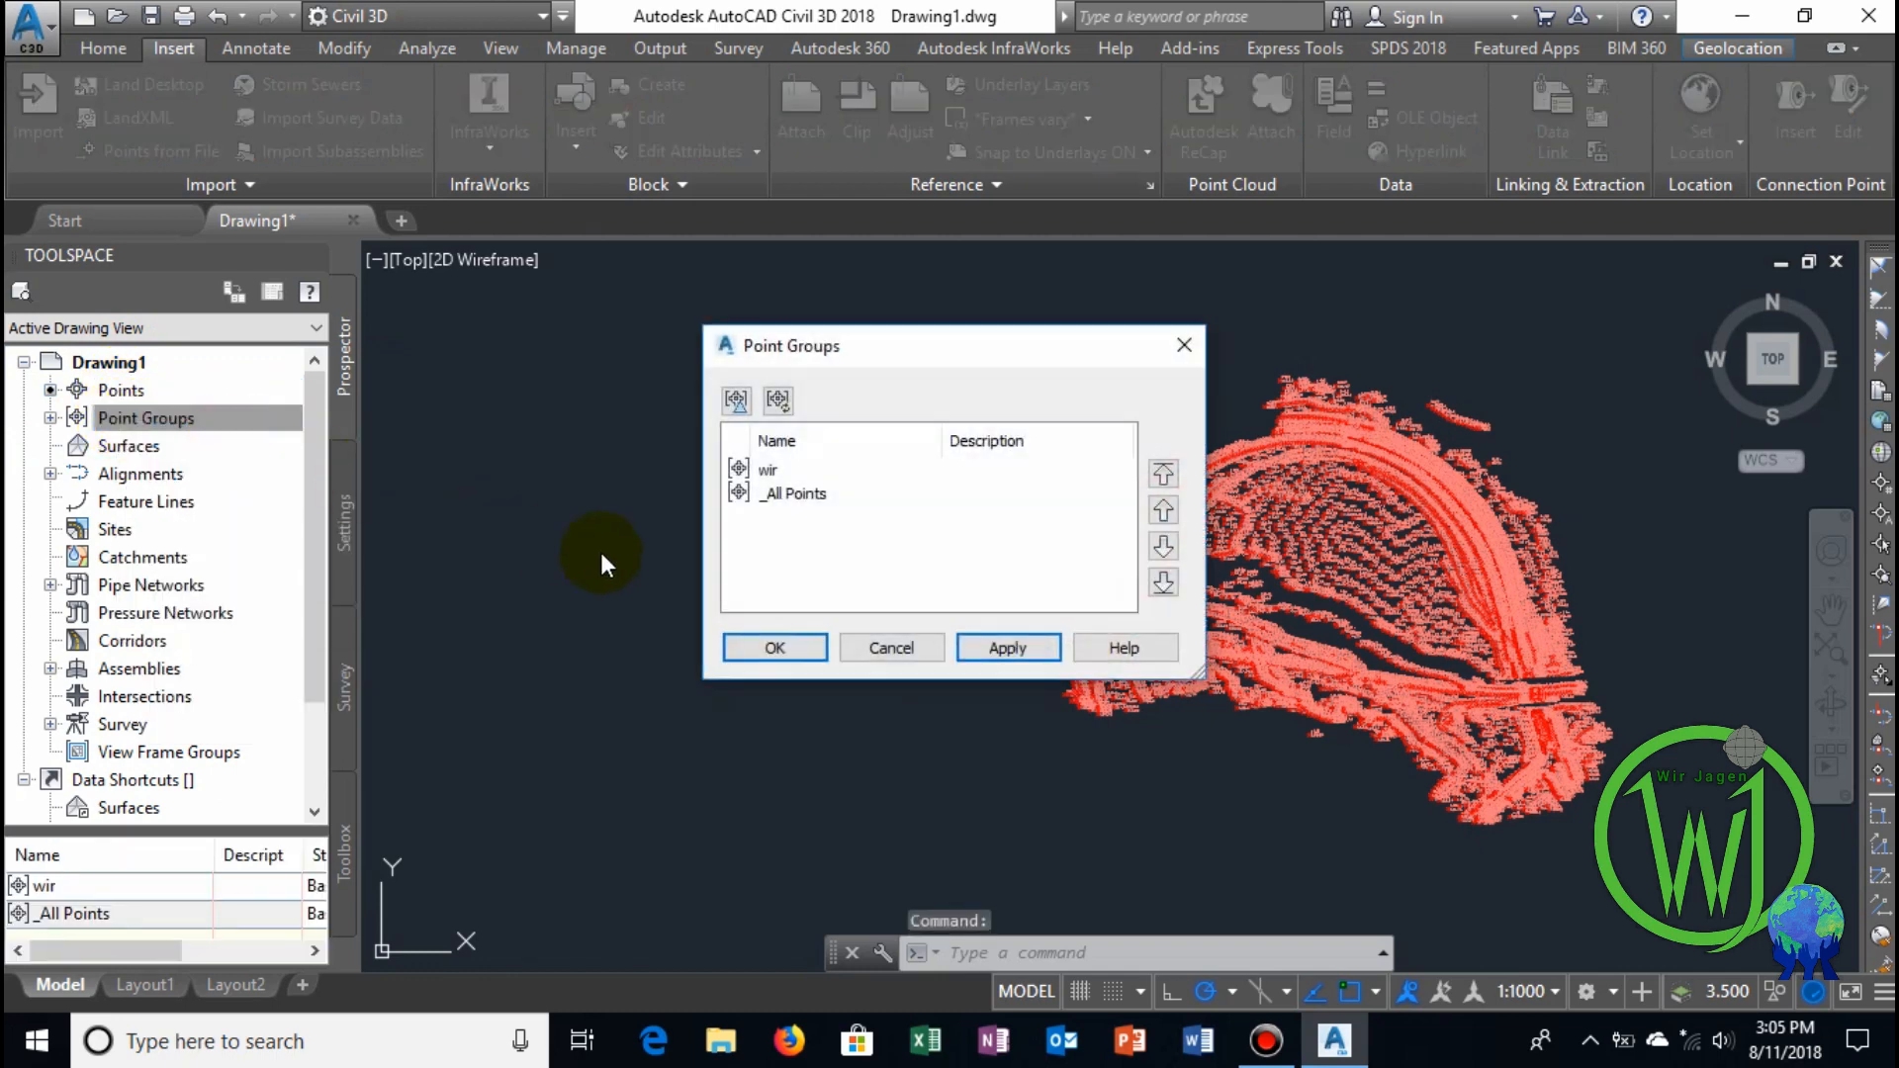
left_click(777, 471)
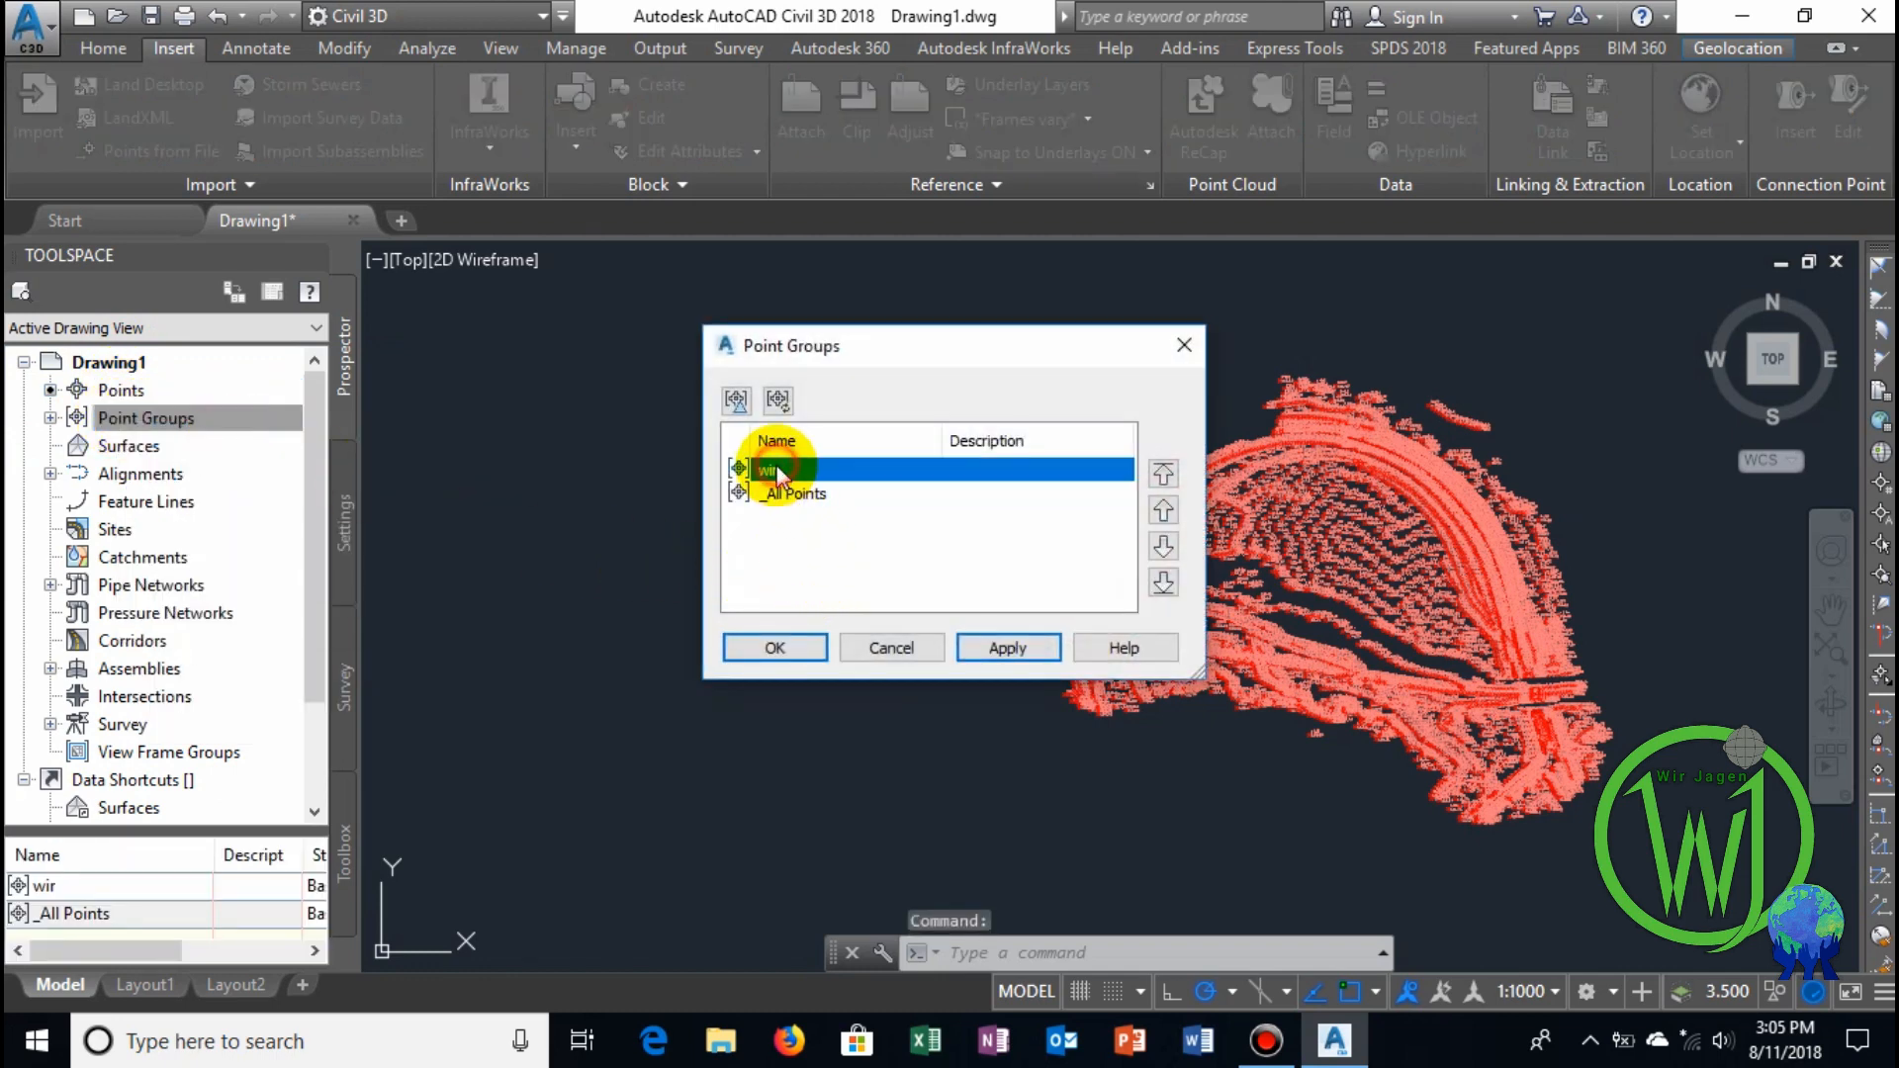
left_click(1019, 636)
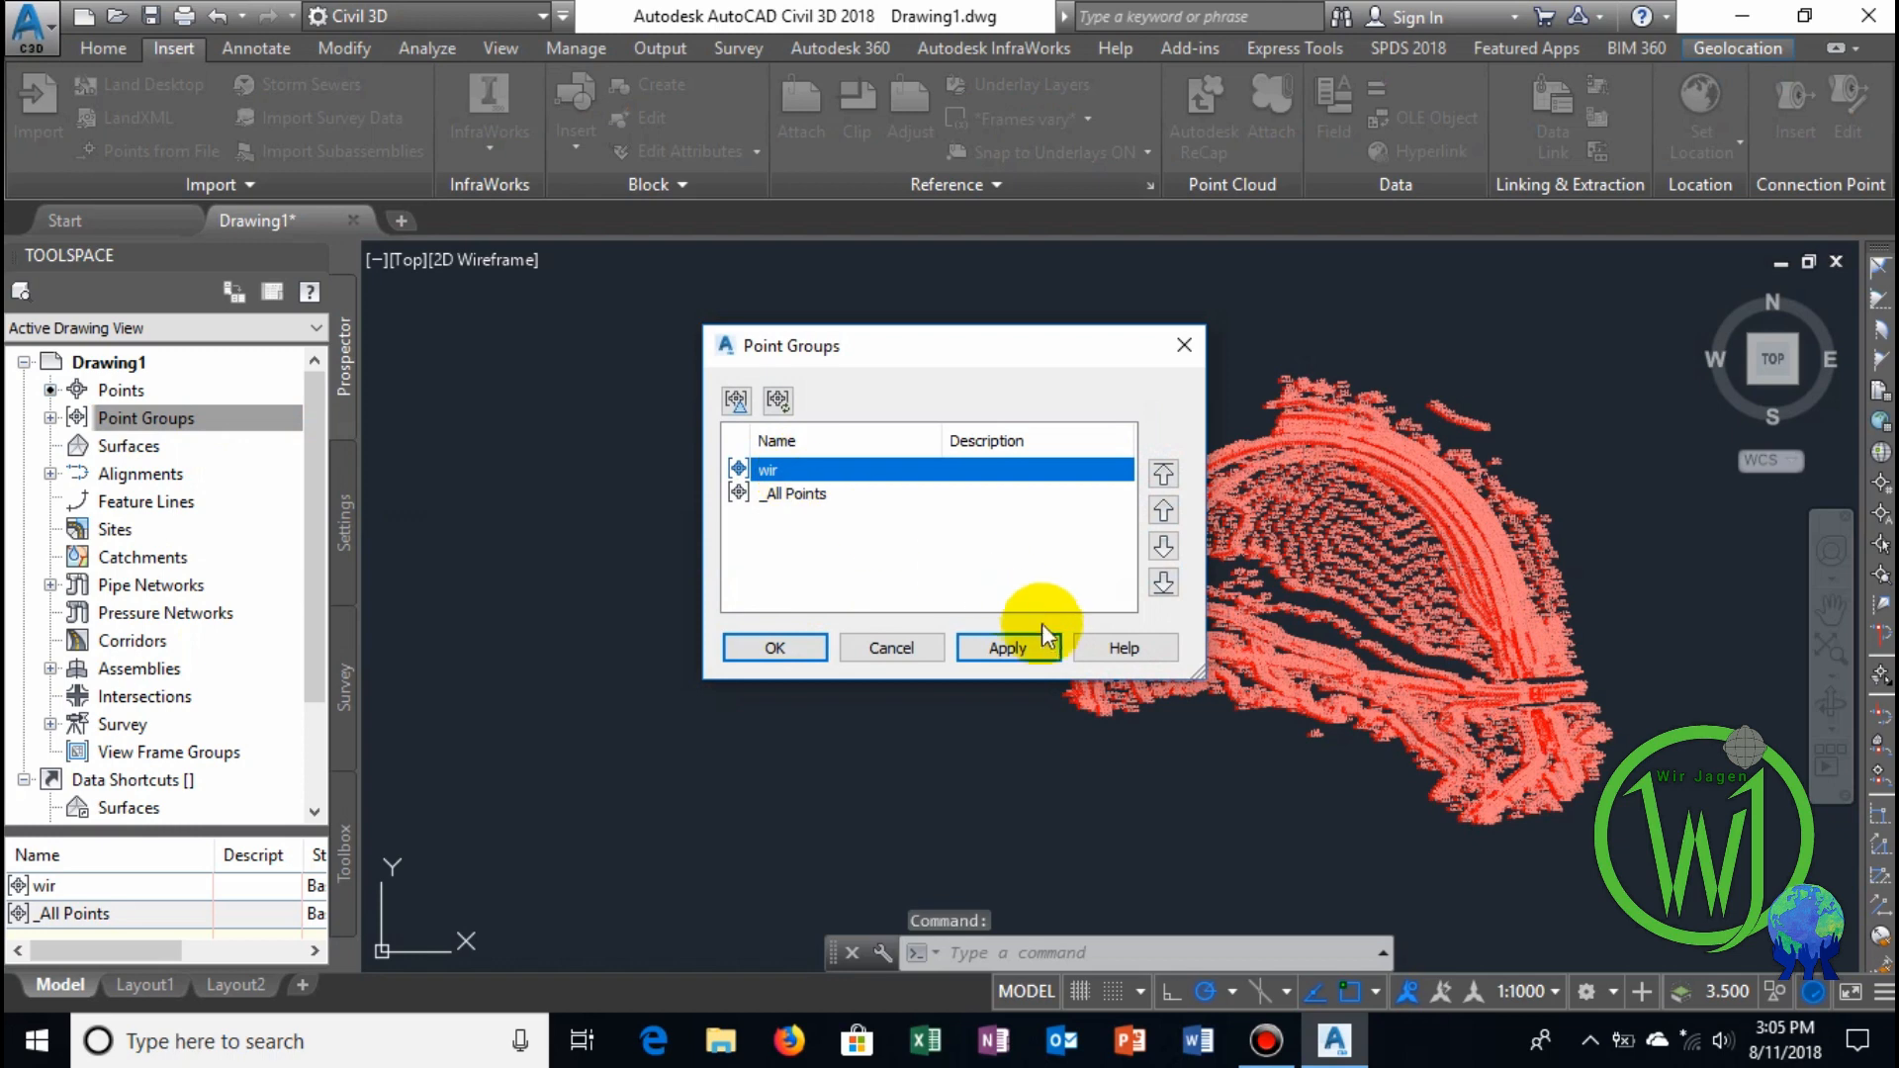
double_click(817, 473)
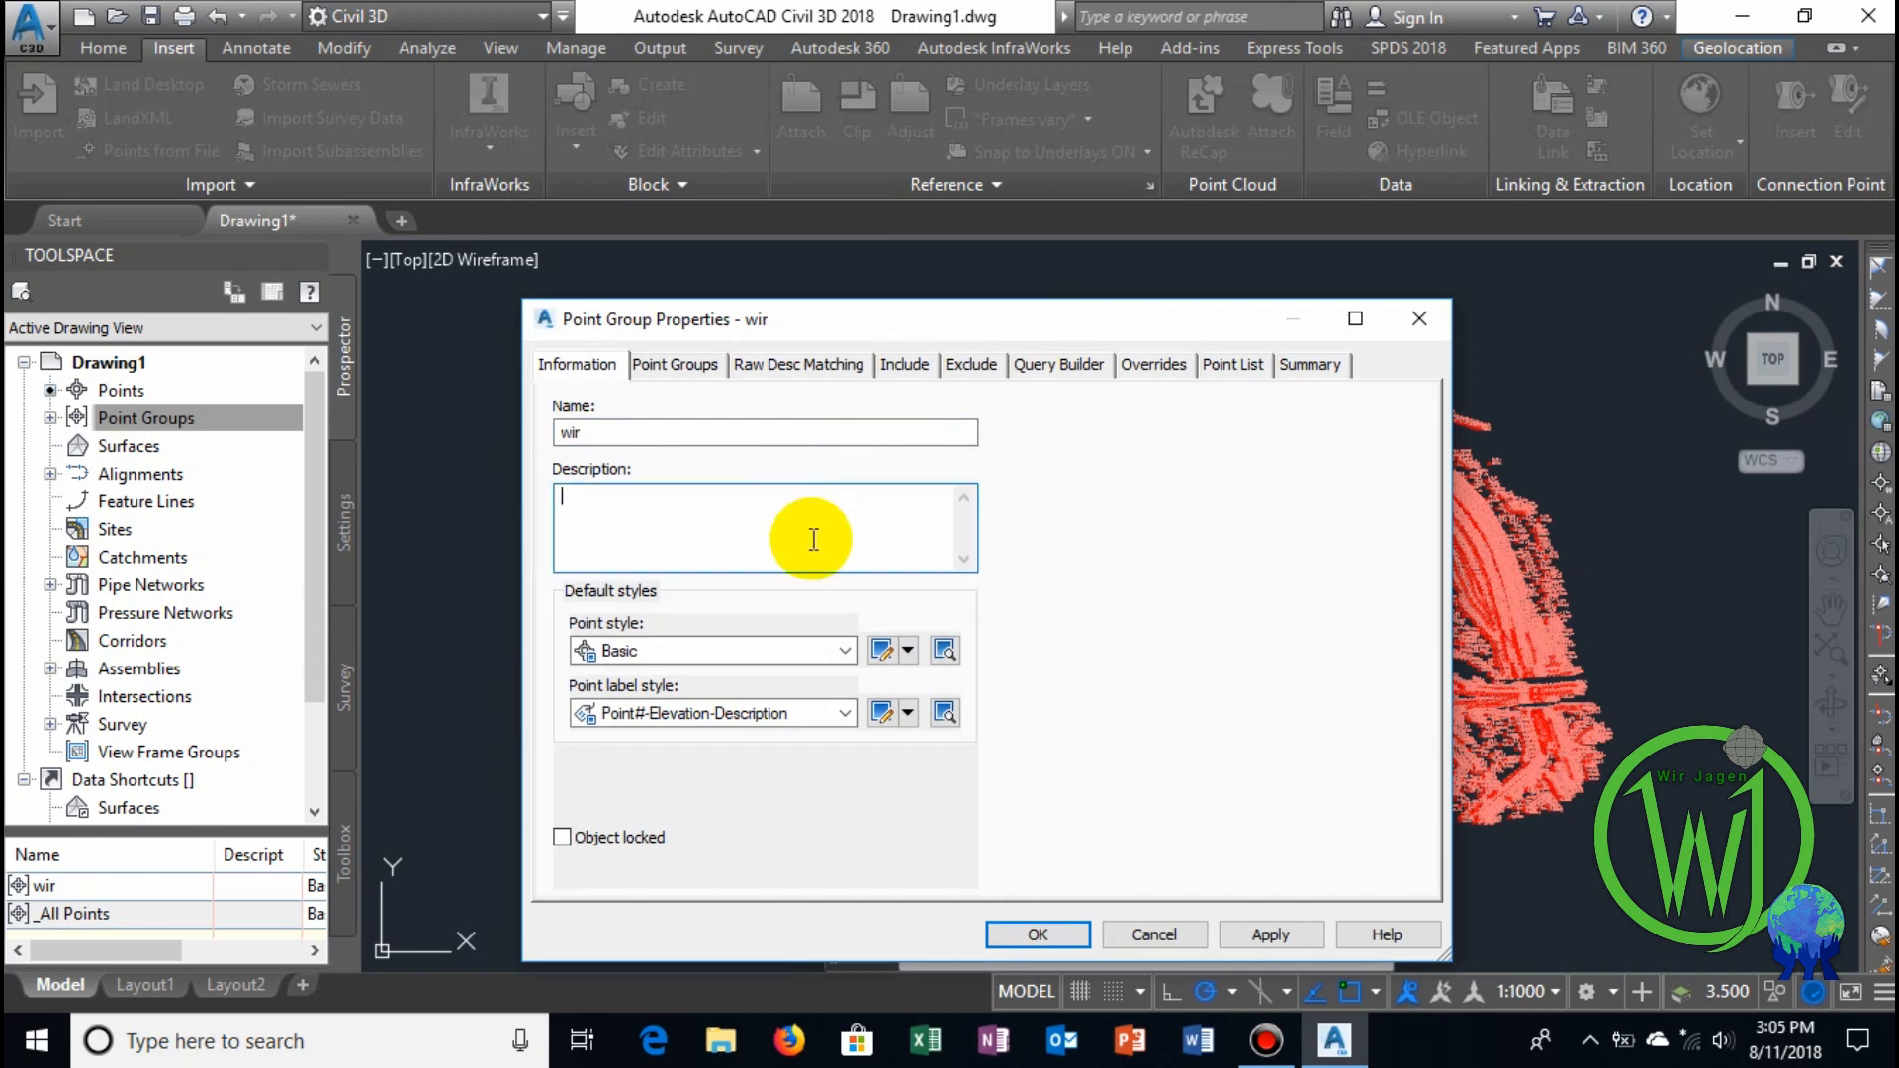
left_click(844, 713)
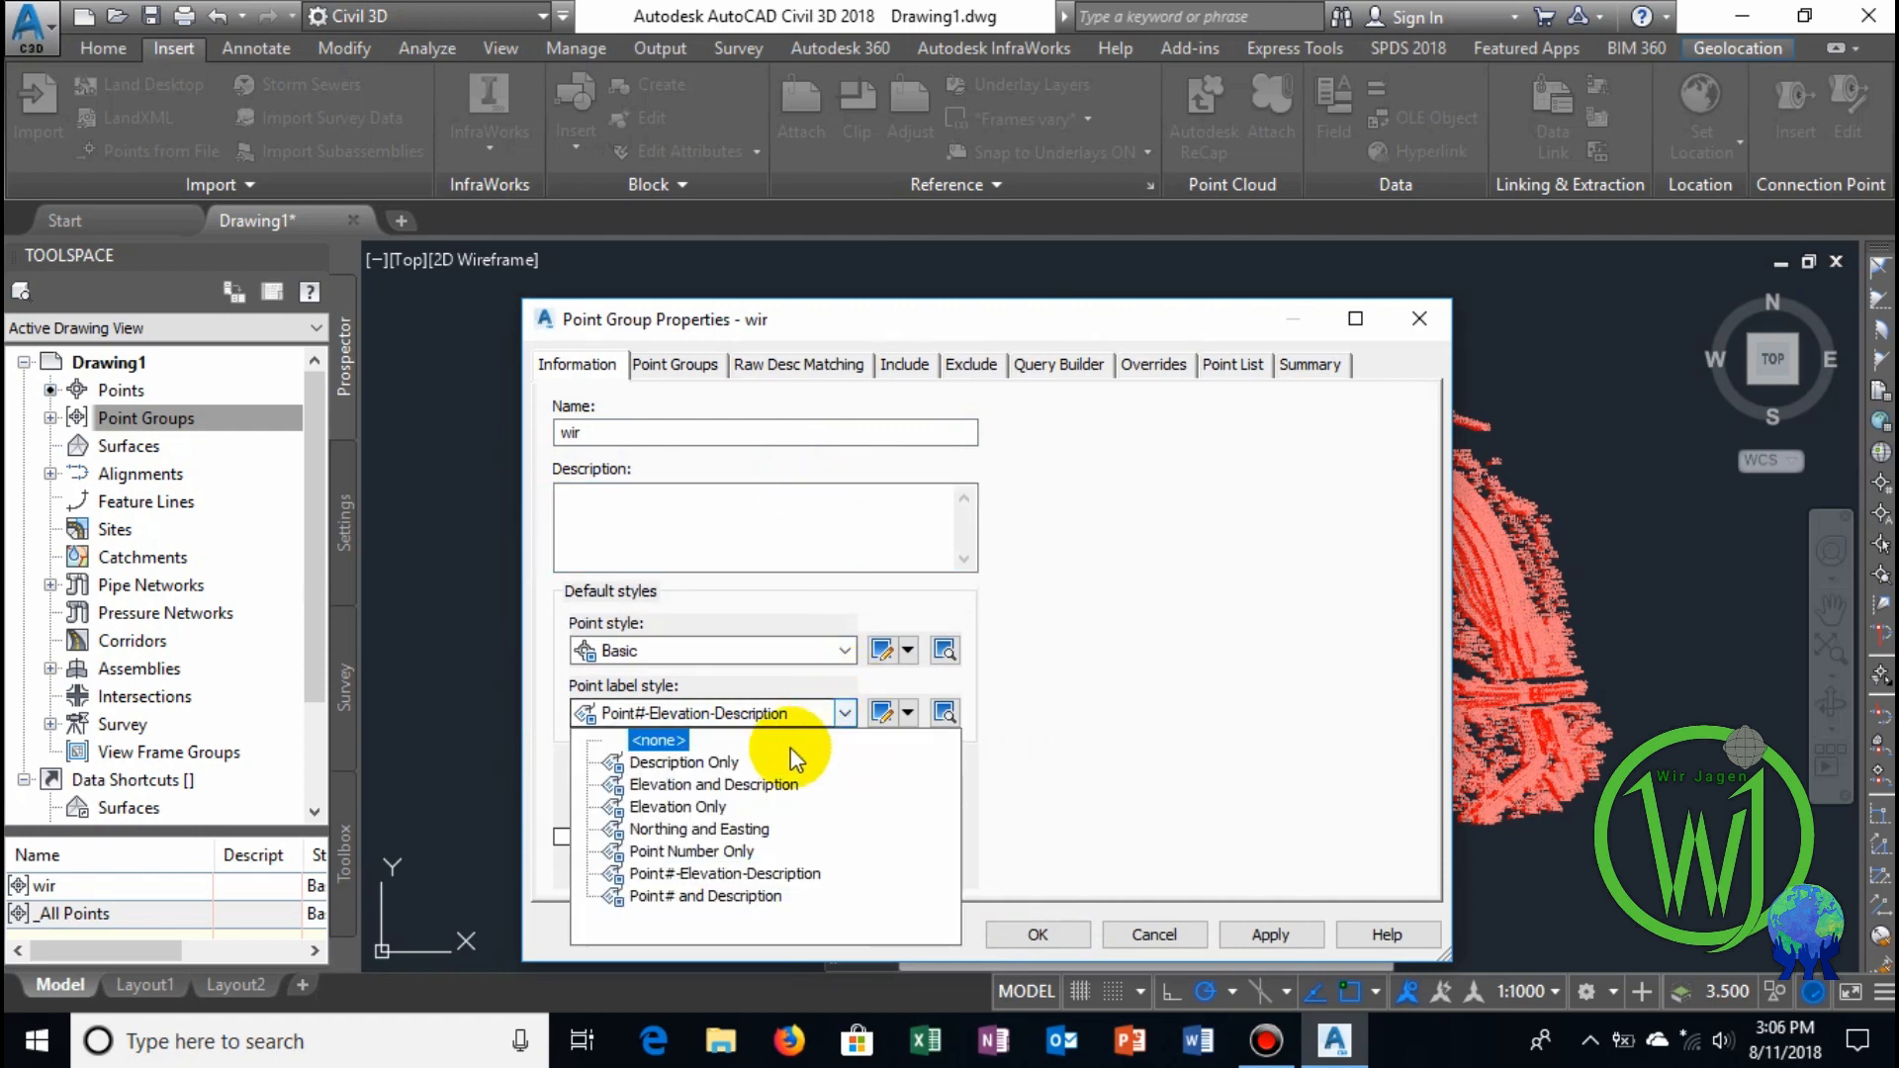
left_click(660, 741)
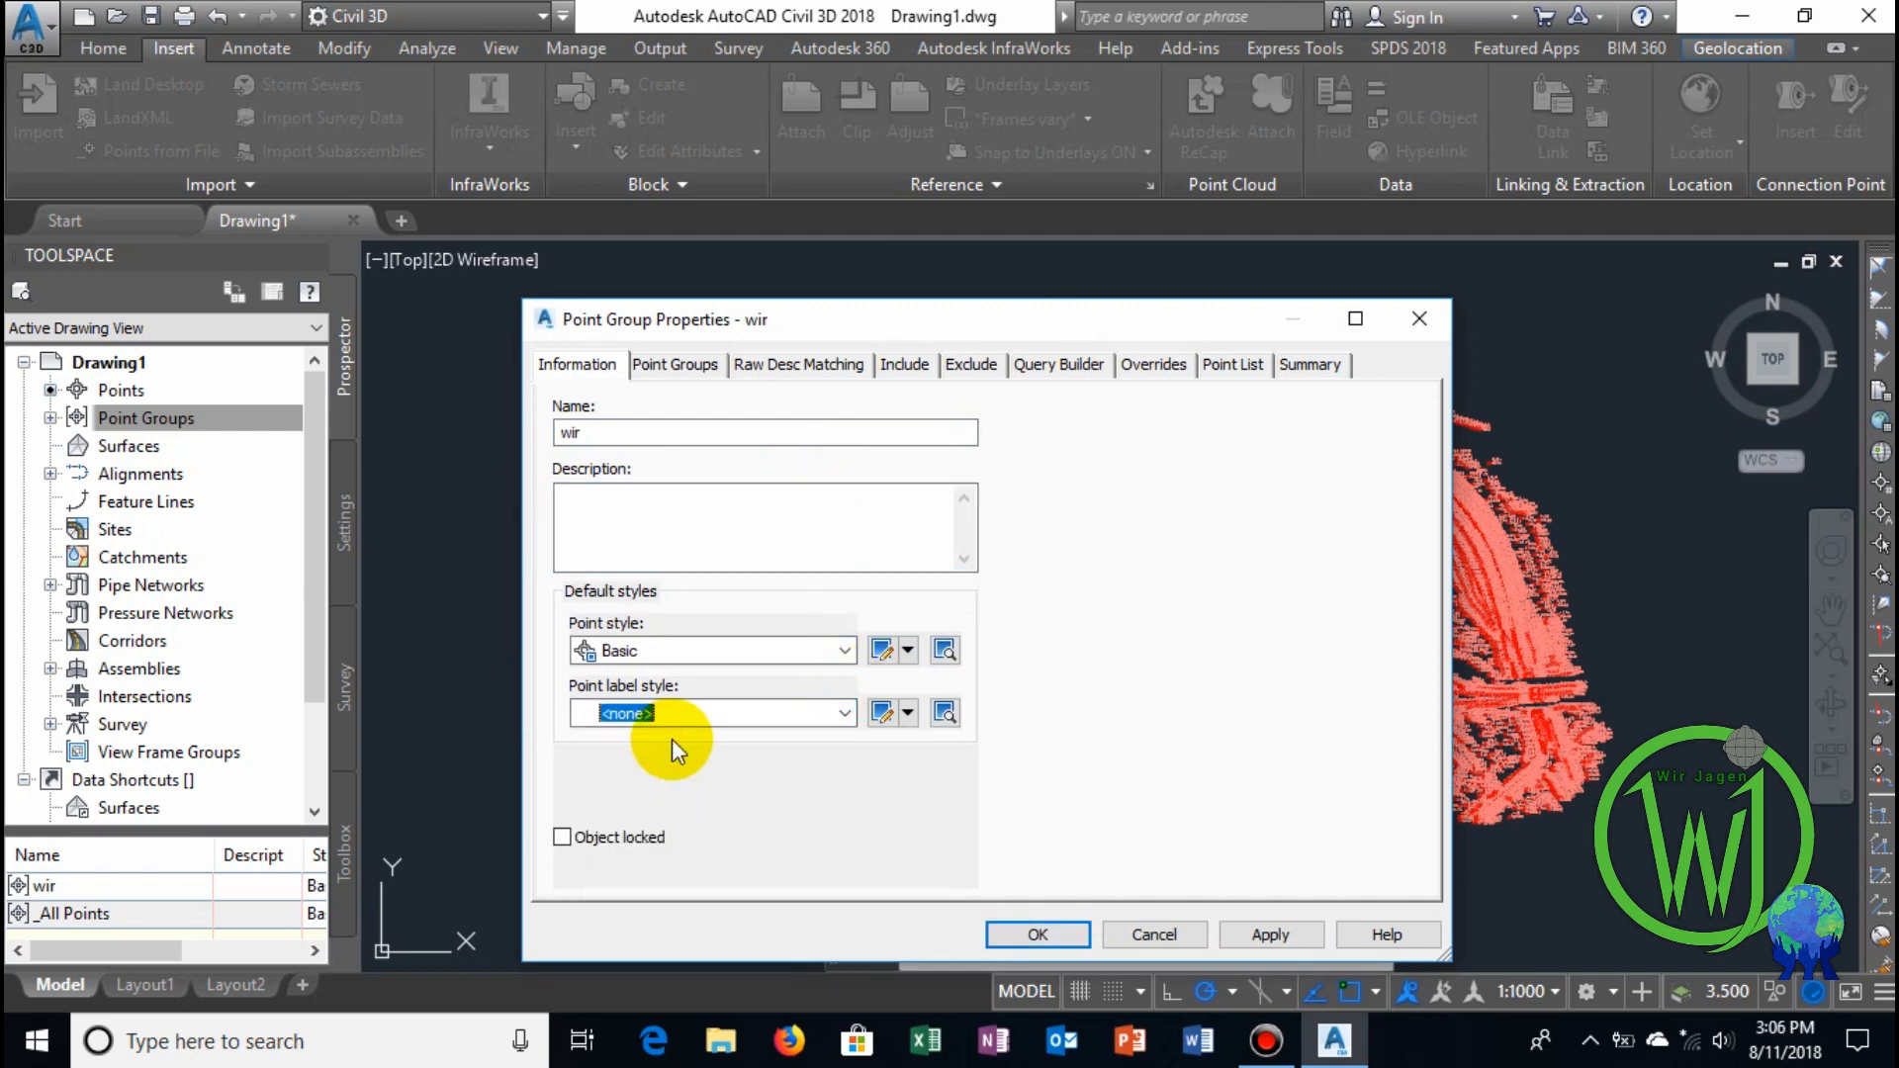
Edit the group's Basic point style to use the dot custom marker, and apply the style change.
left_click(883, 649)
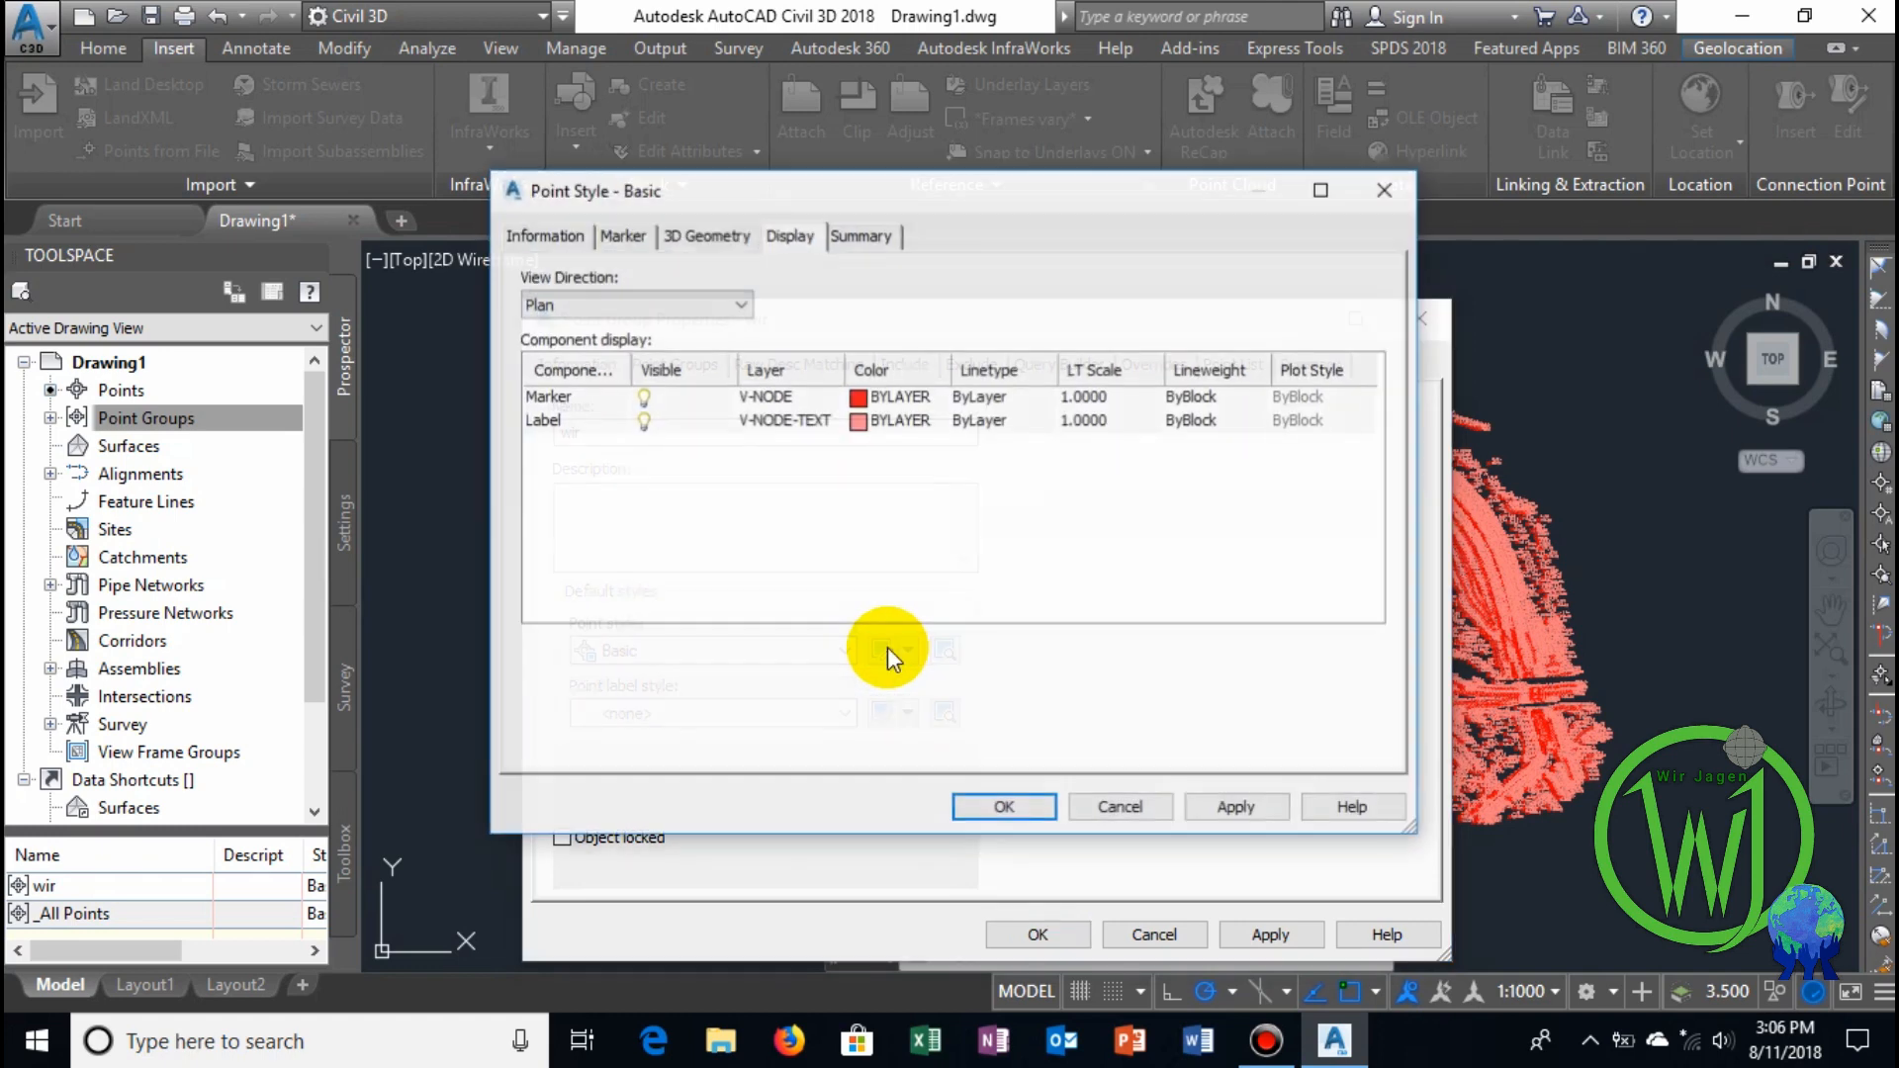
left_click(732, 238)
left_click(620, 237)
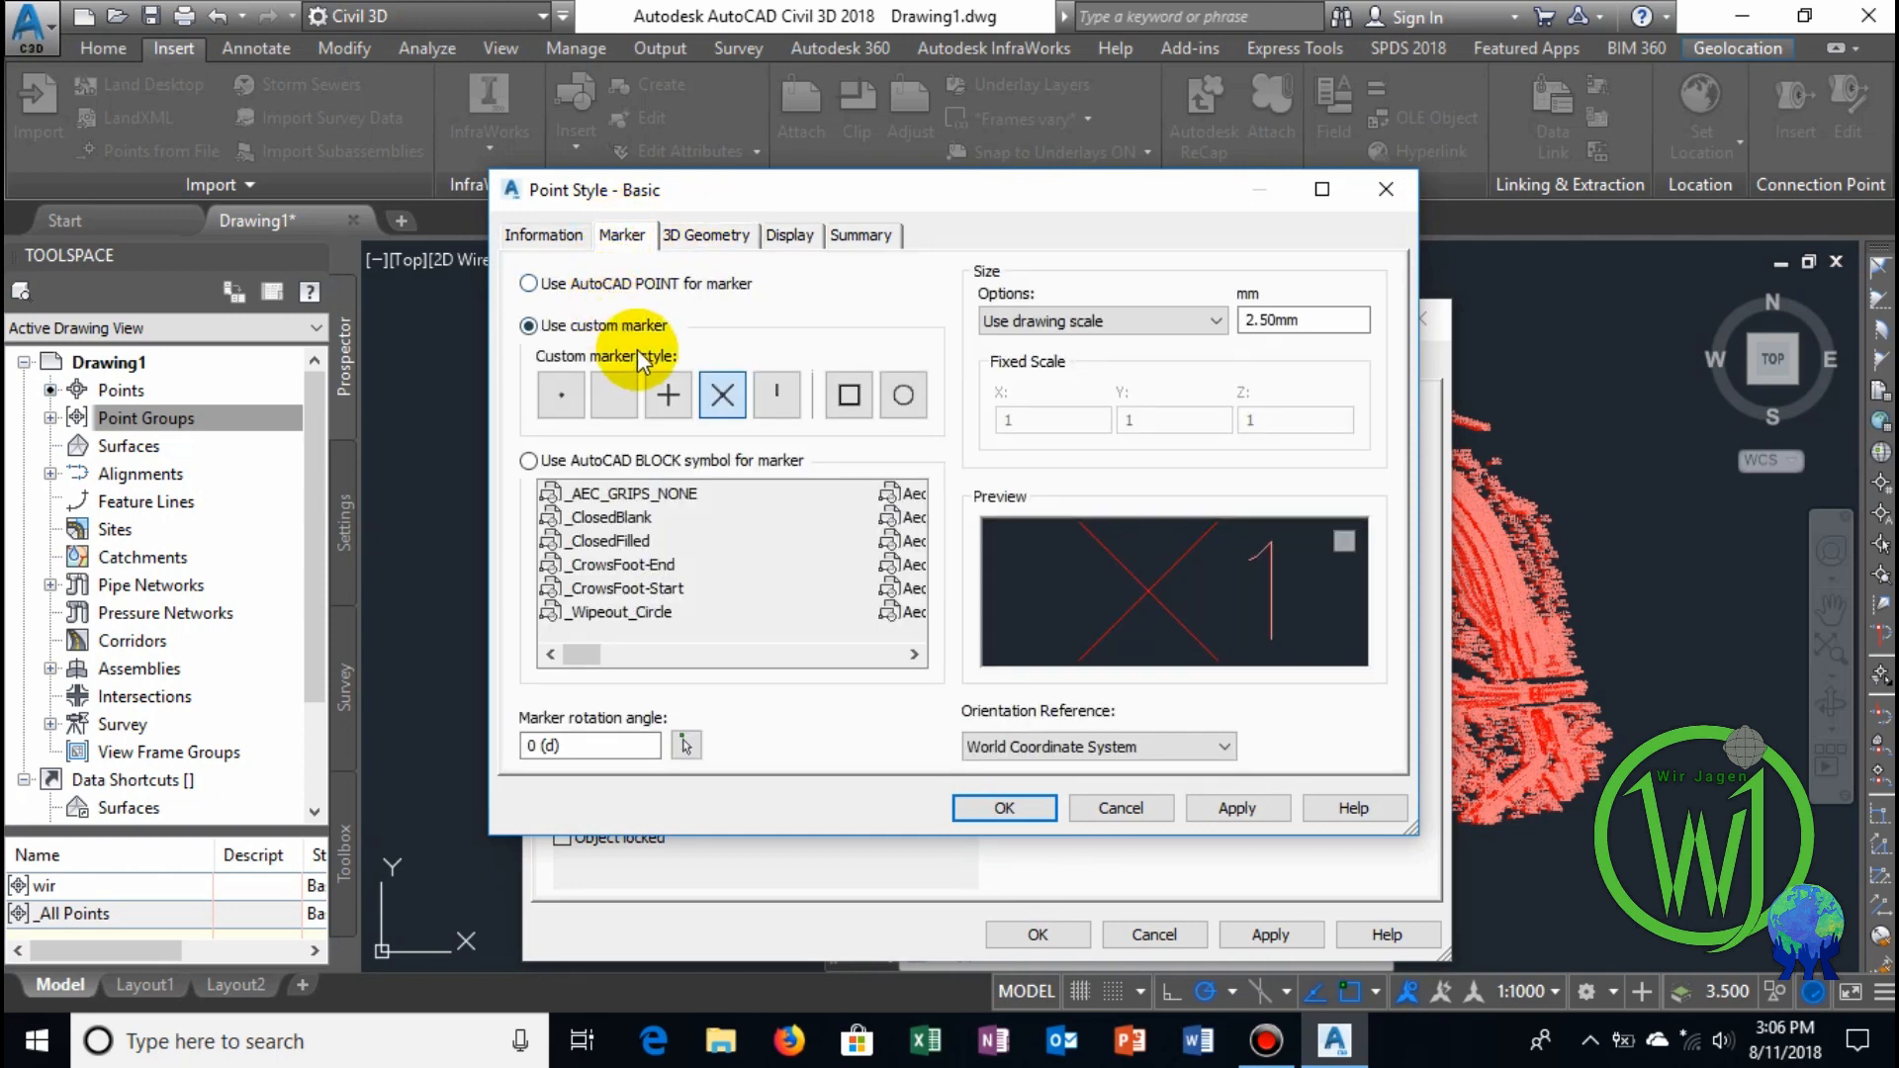
left_click(564, 396)
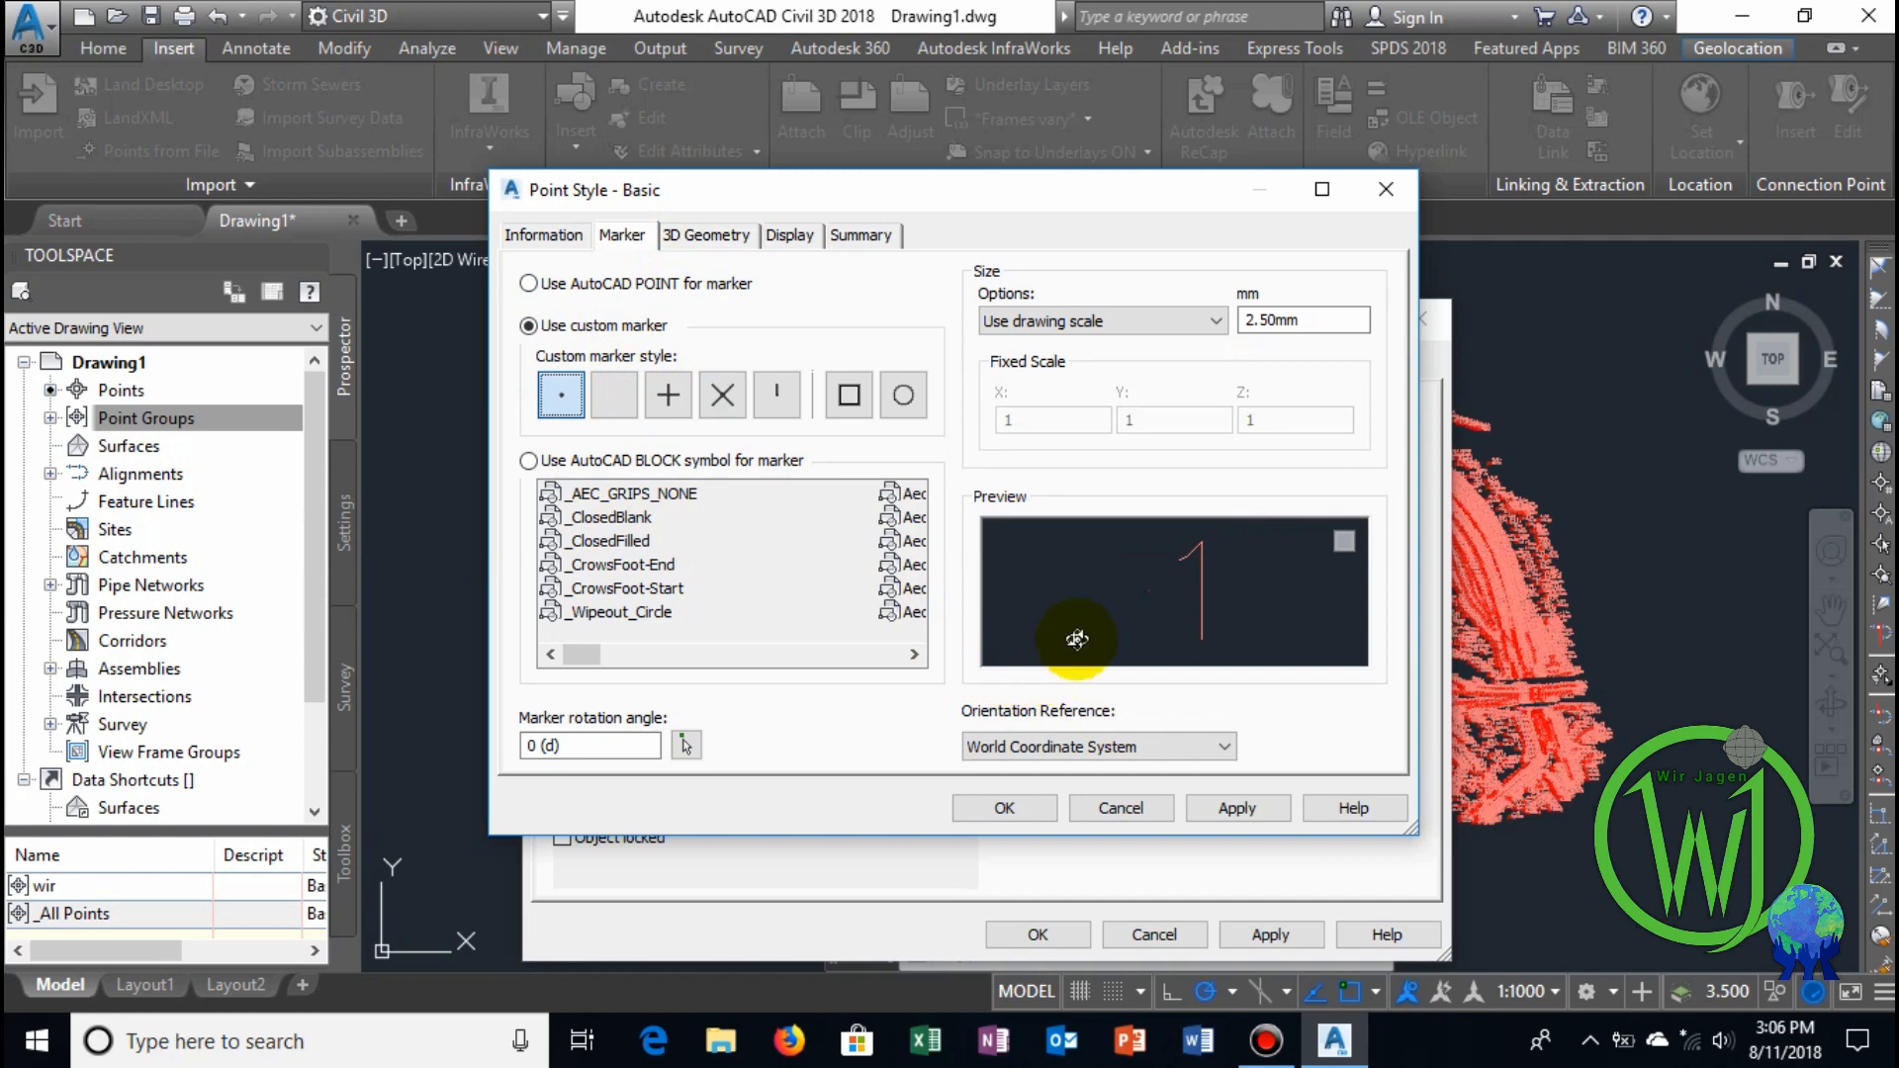
left_click(544, 234)
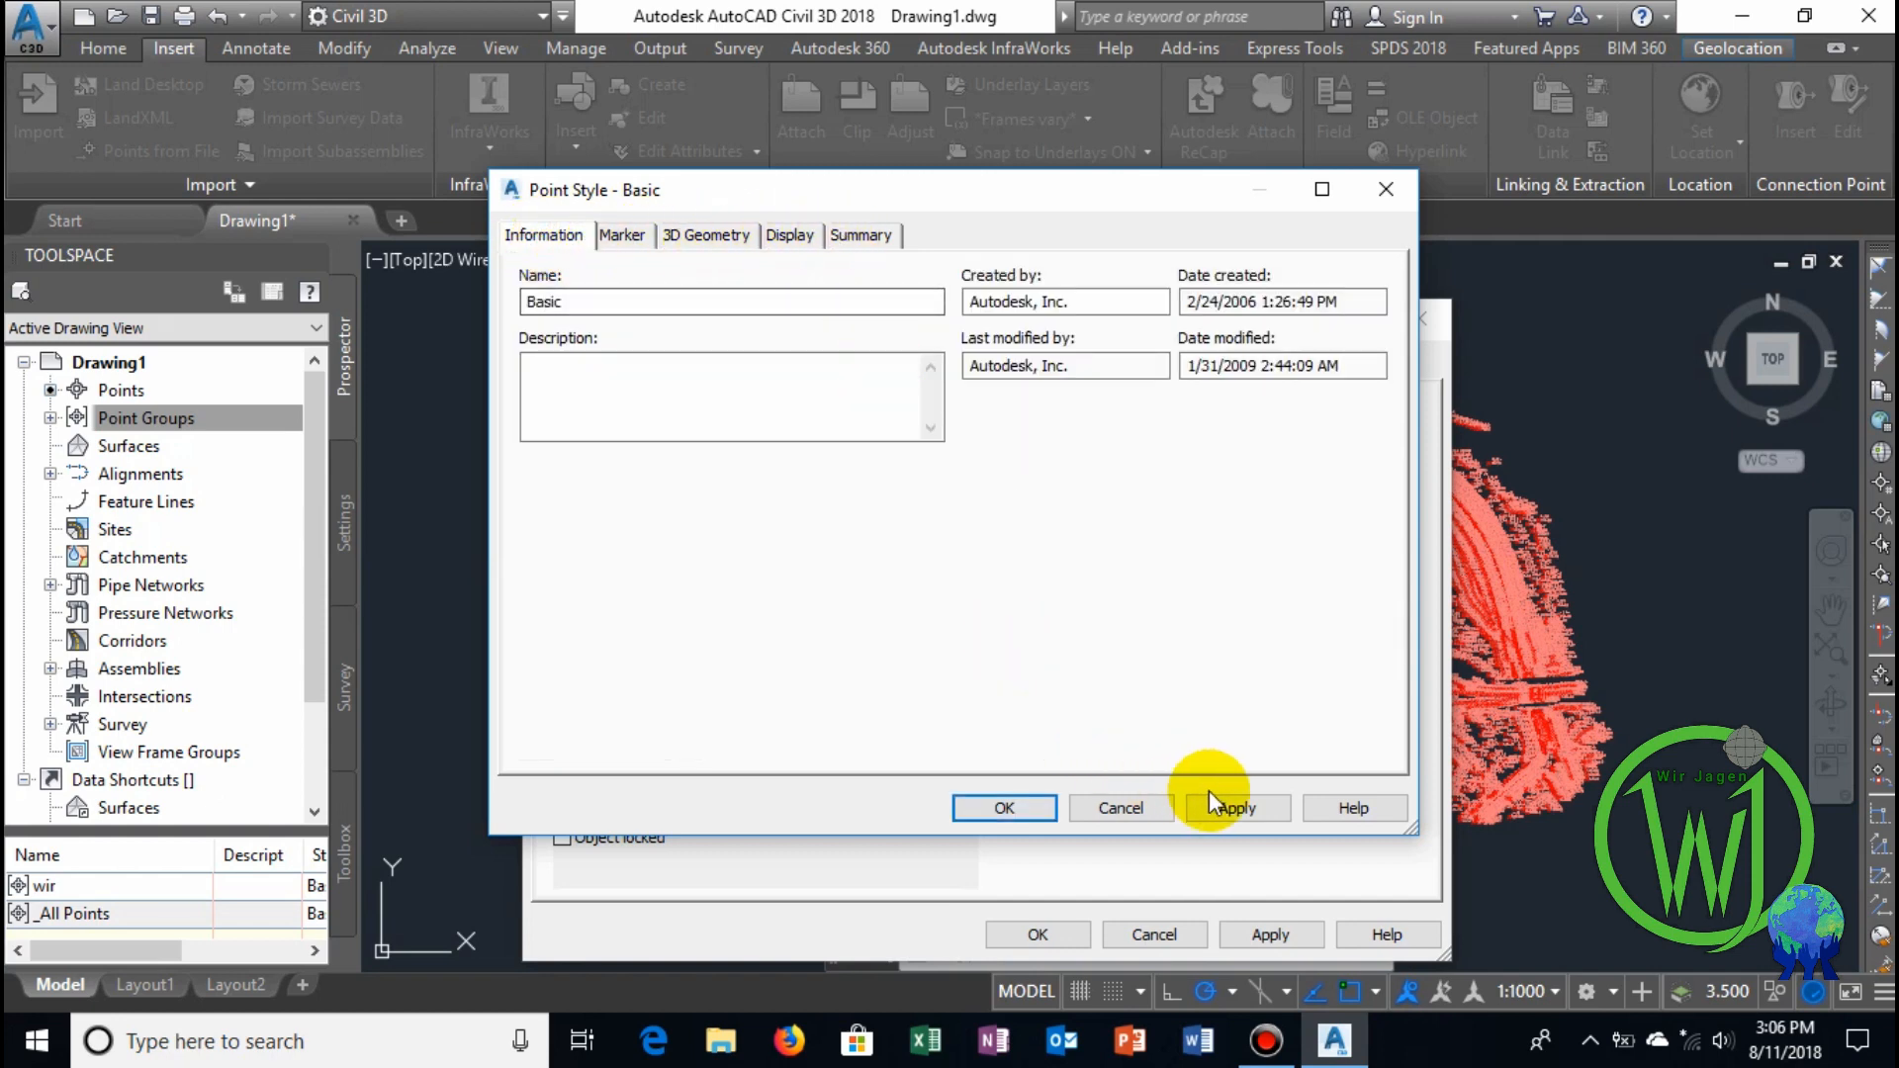
left_click(1254, 809)
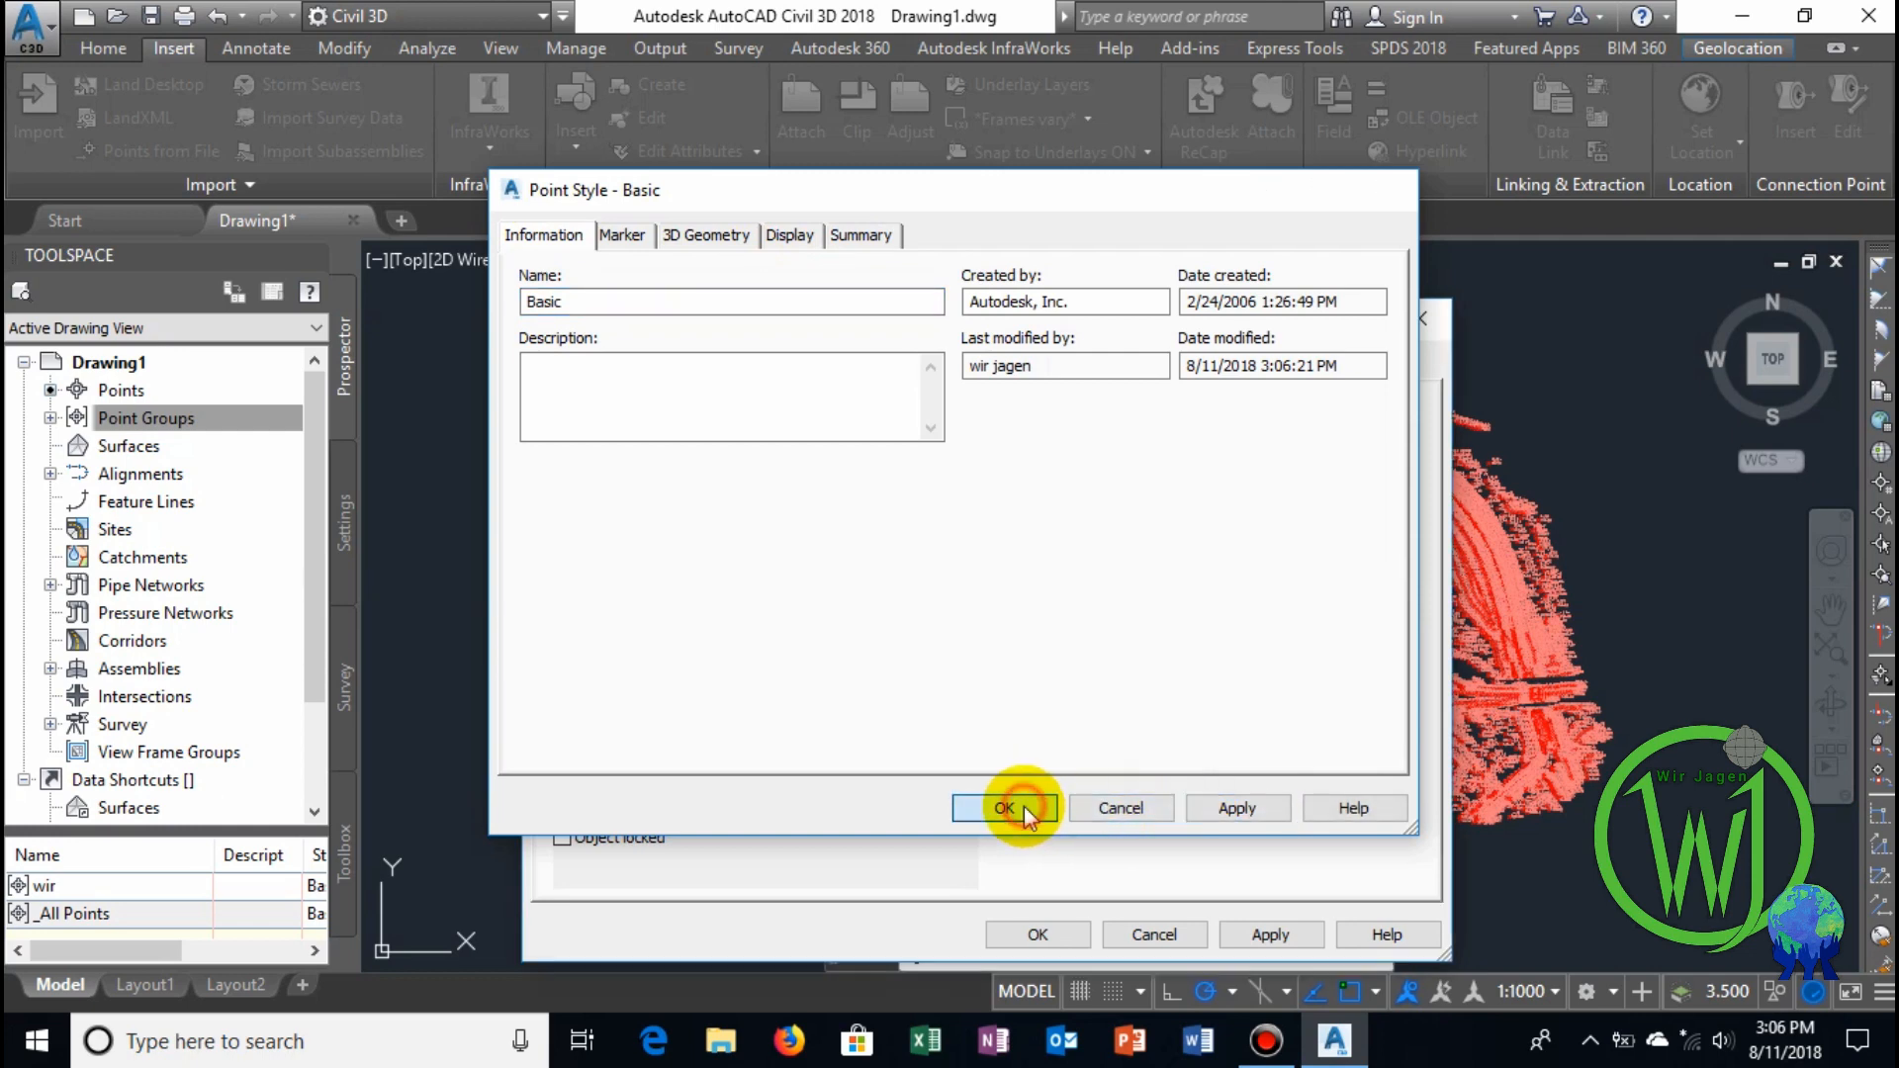
left_click(1024, 807)
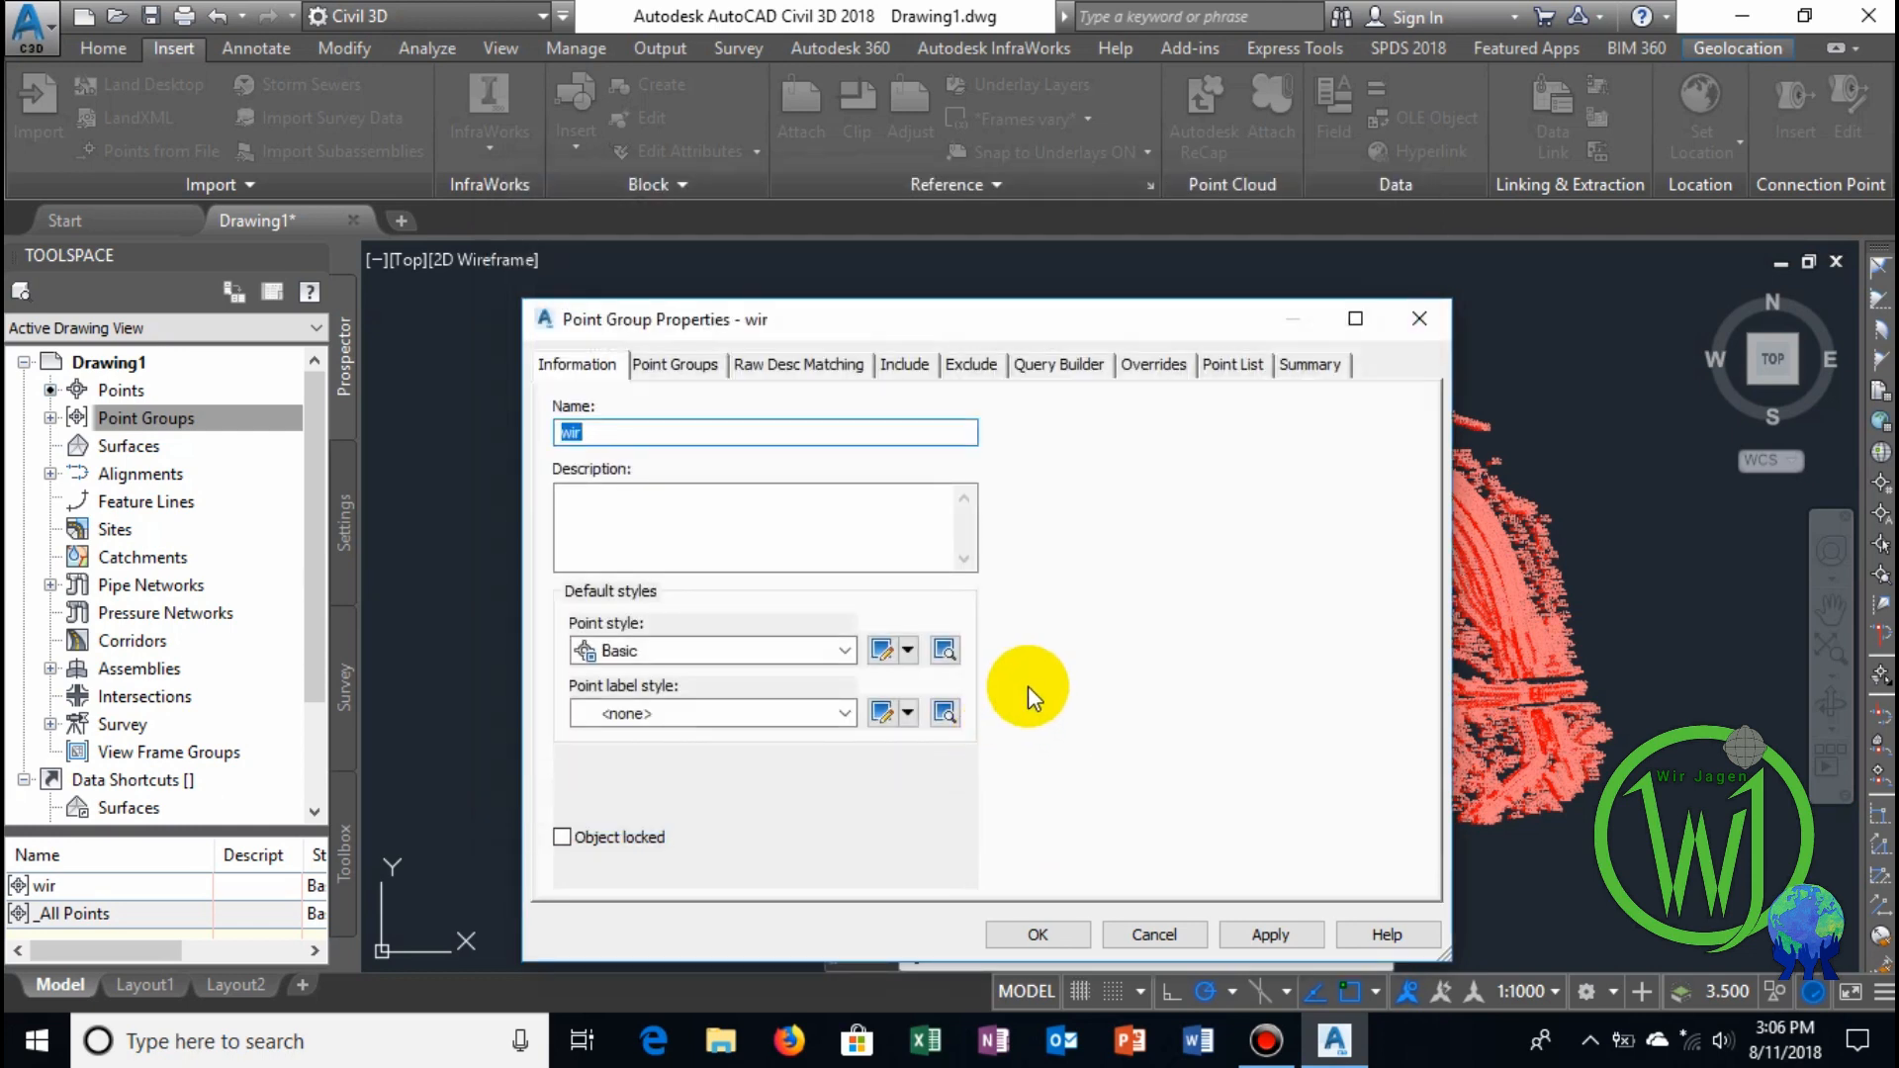
Apply the "wir" point group's properties, close the point group list and inspect the redrawn points.
left_click(1276, 935)
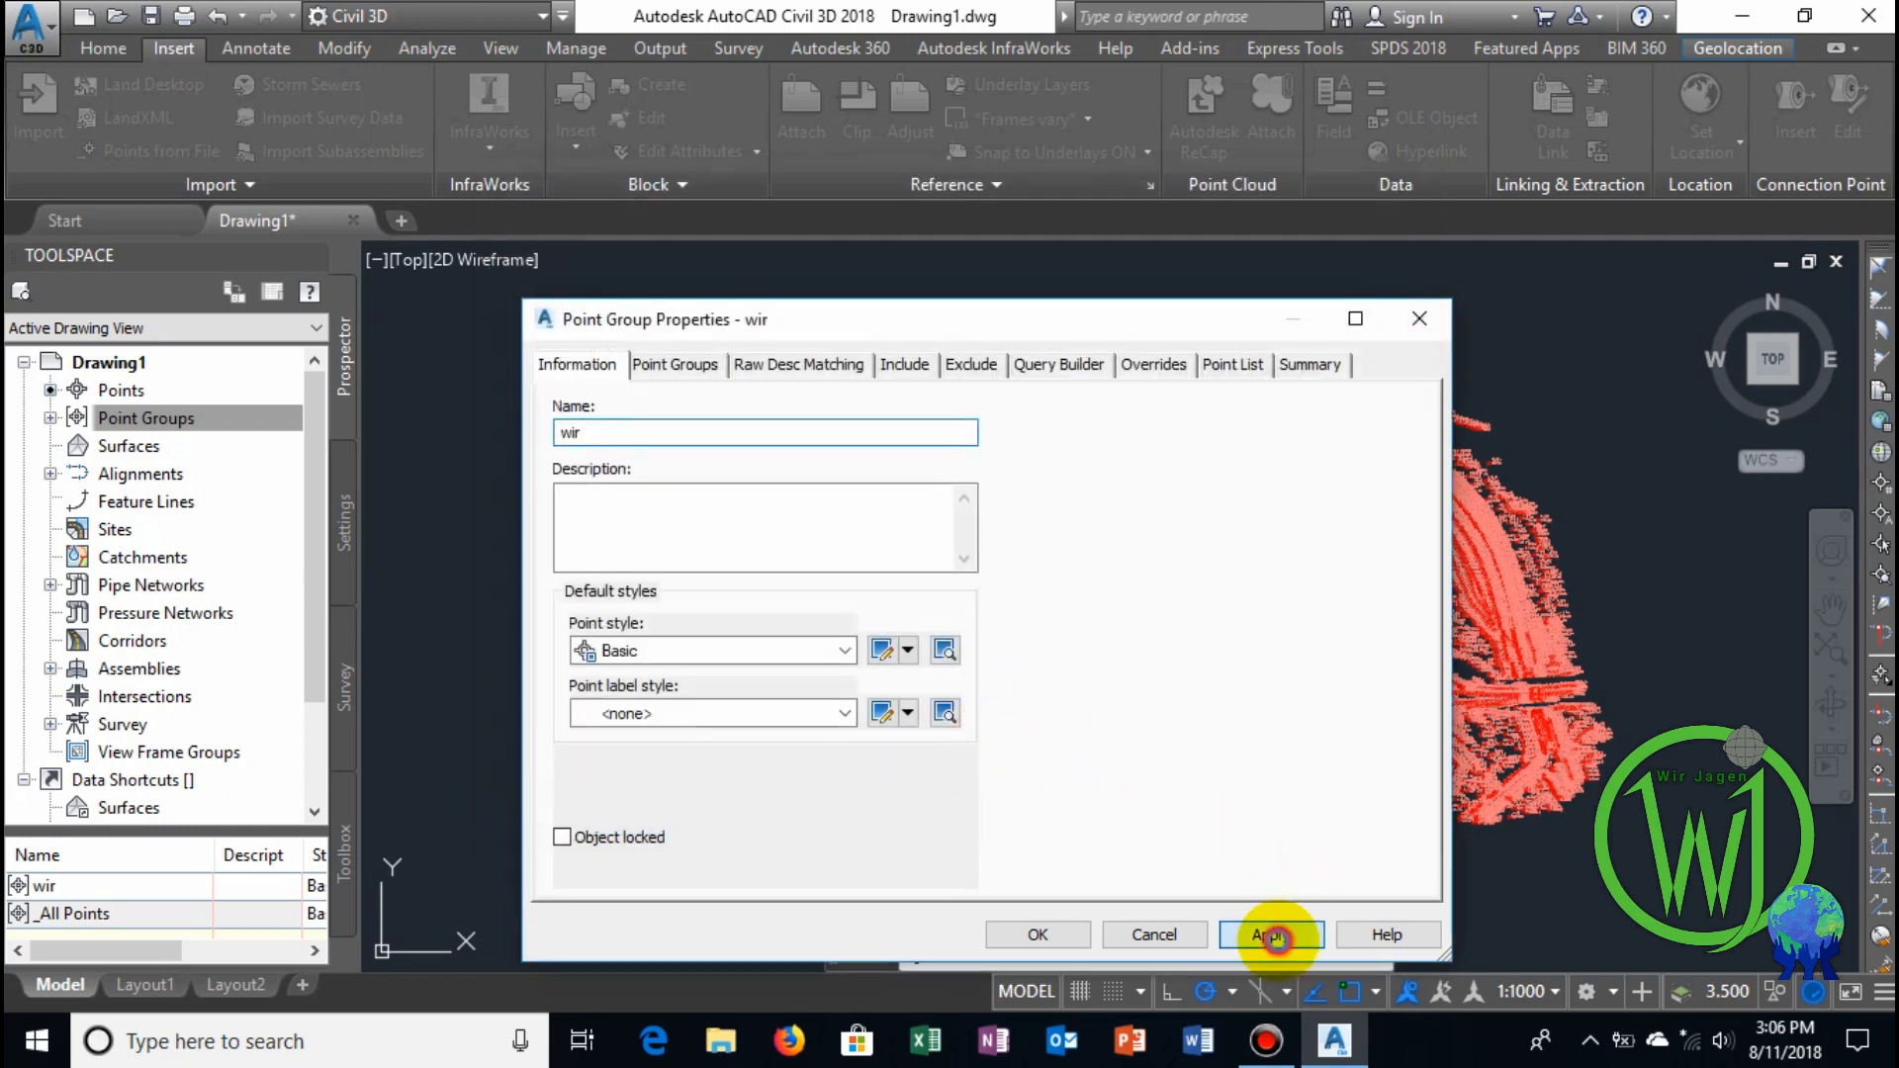
left_click(1068, 942)
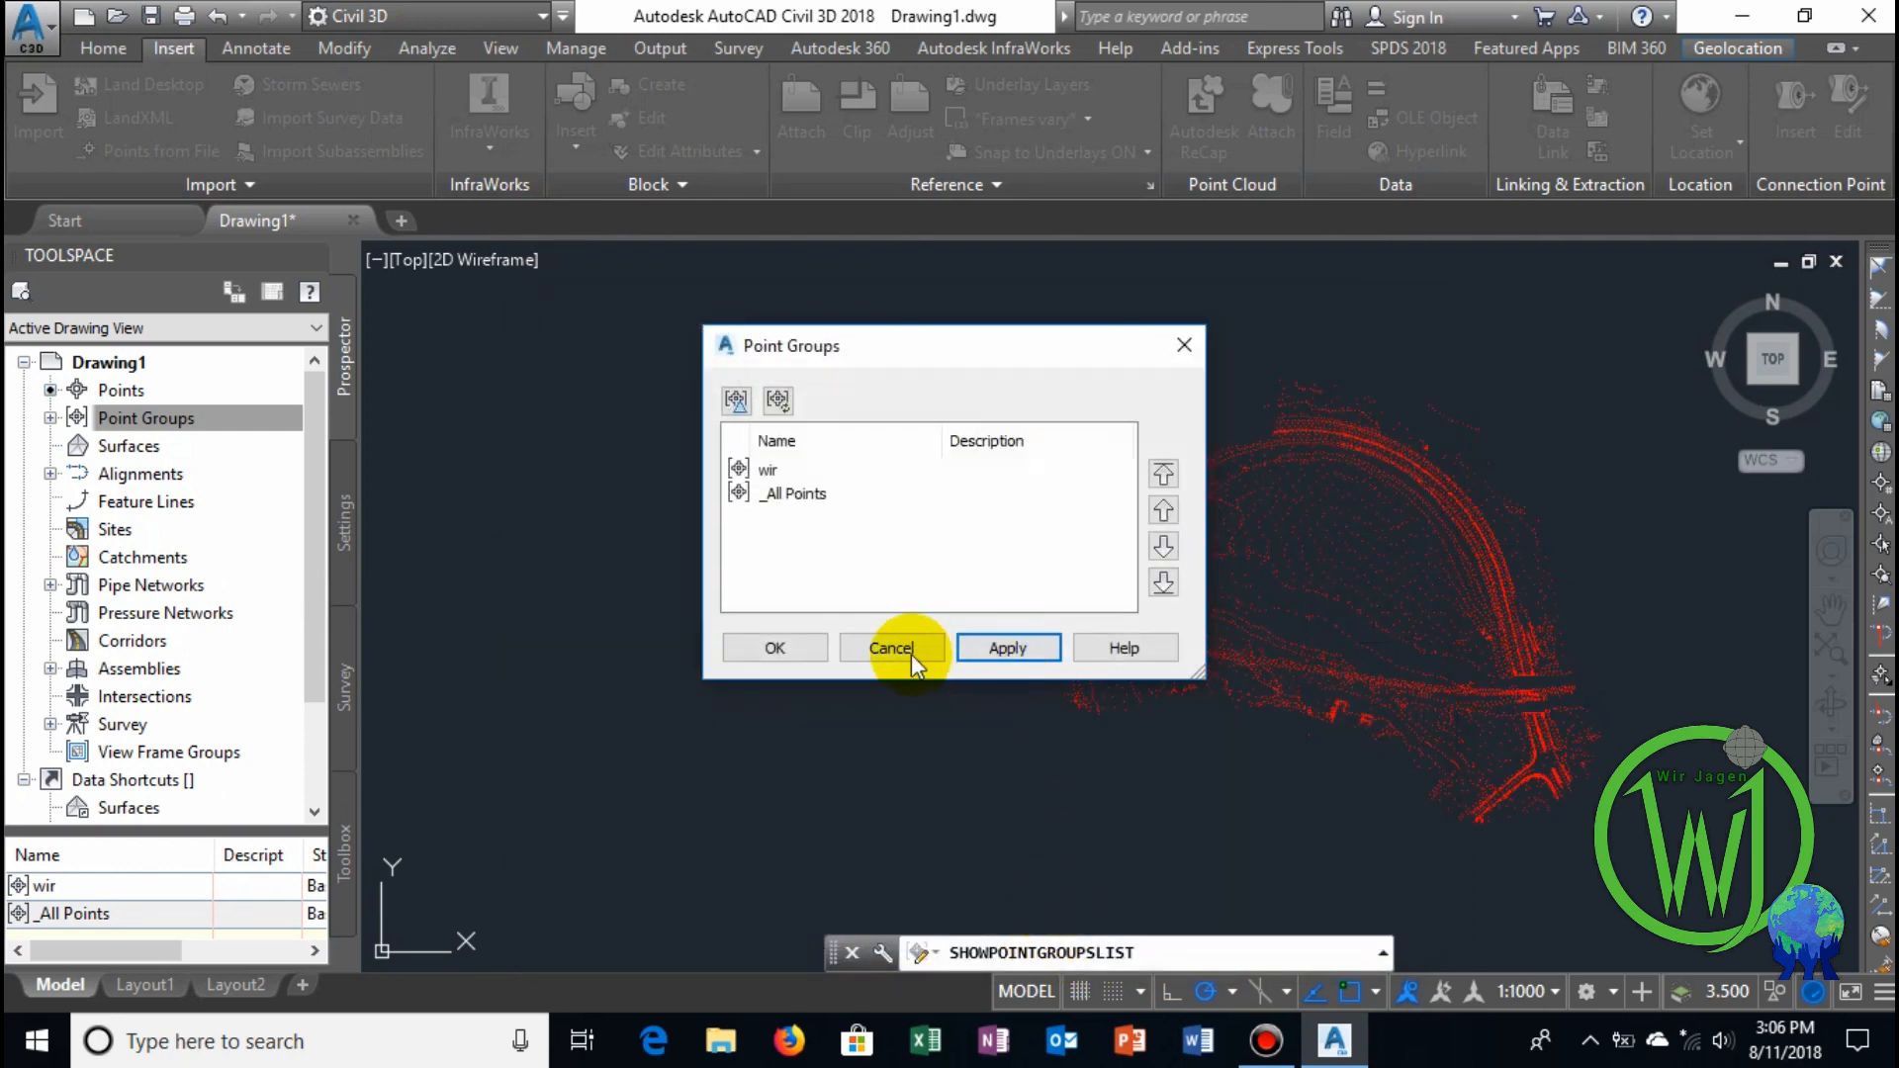
left_click(775, 650)
scroll(1327, 530, "up", 4)
middle_click_drag(1441, 501, 1225, 475)
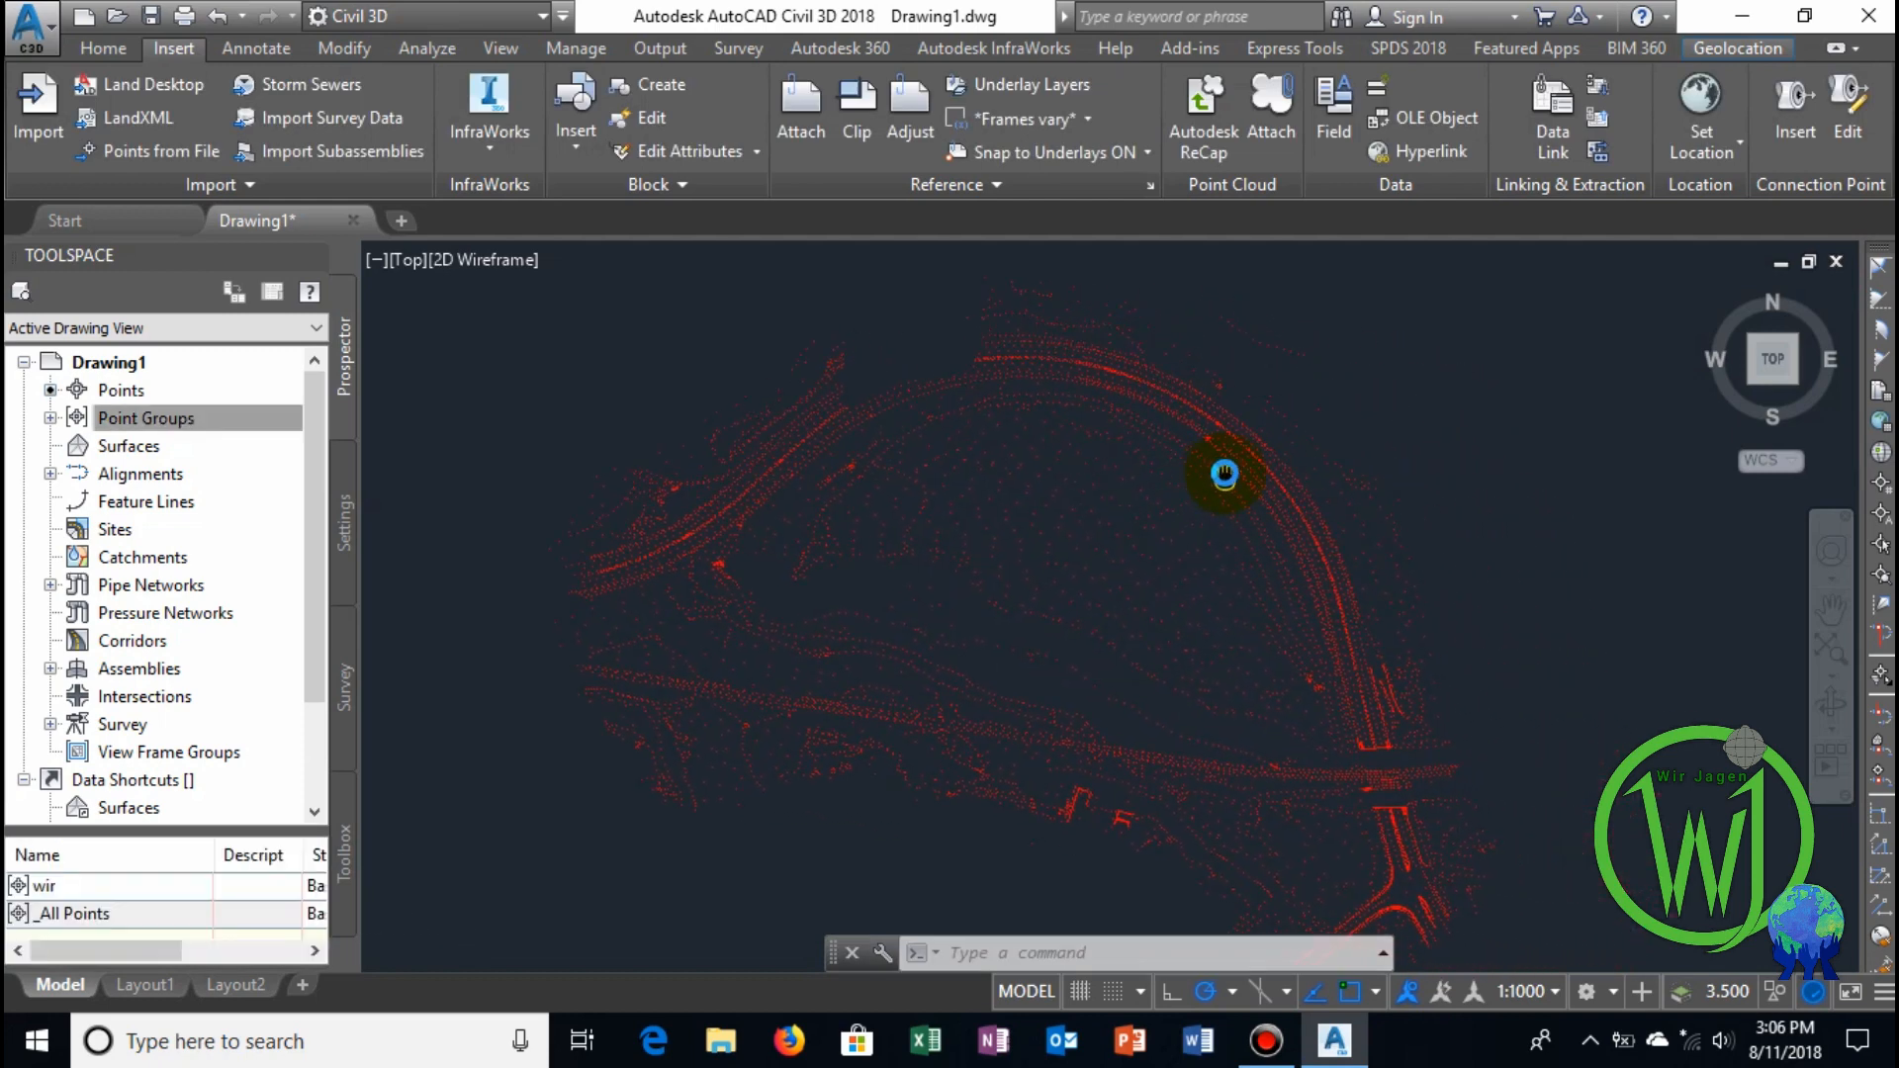
scroll(1319, 517, "up", 5)
scroll(1319, 518, "down", 3)
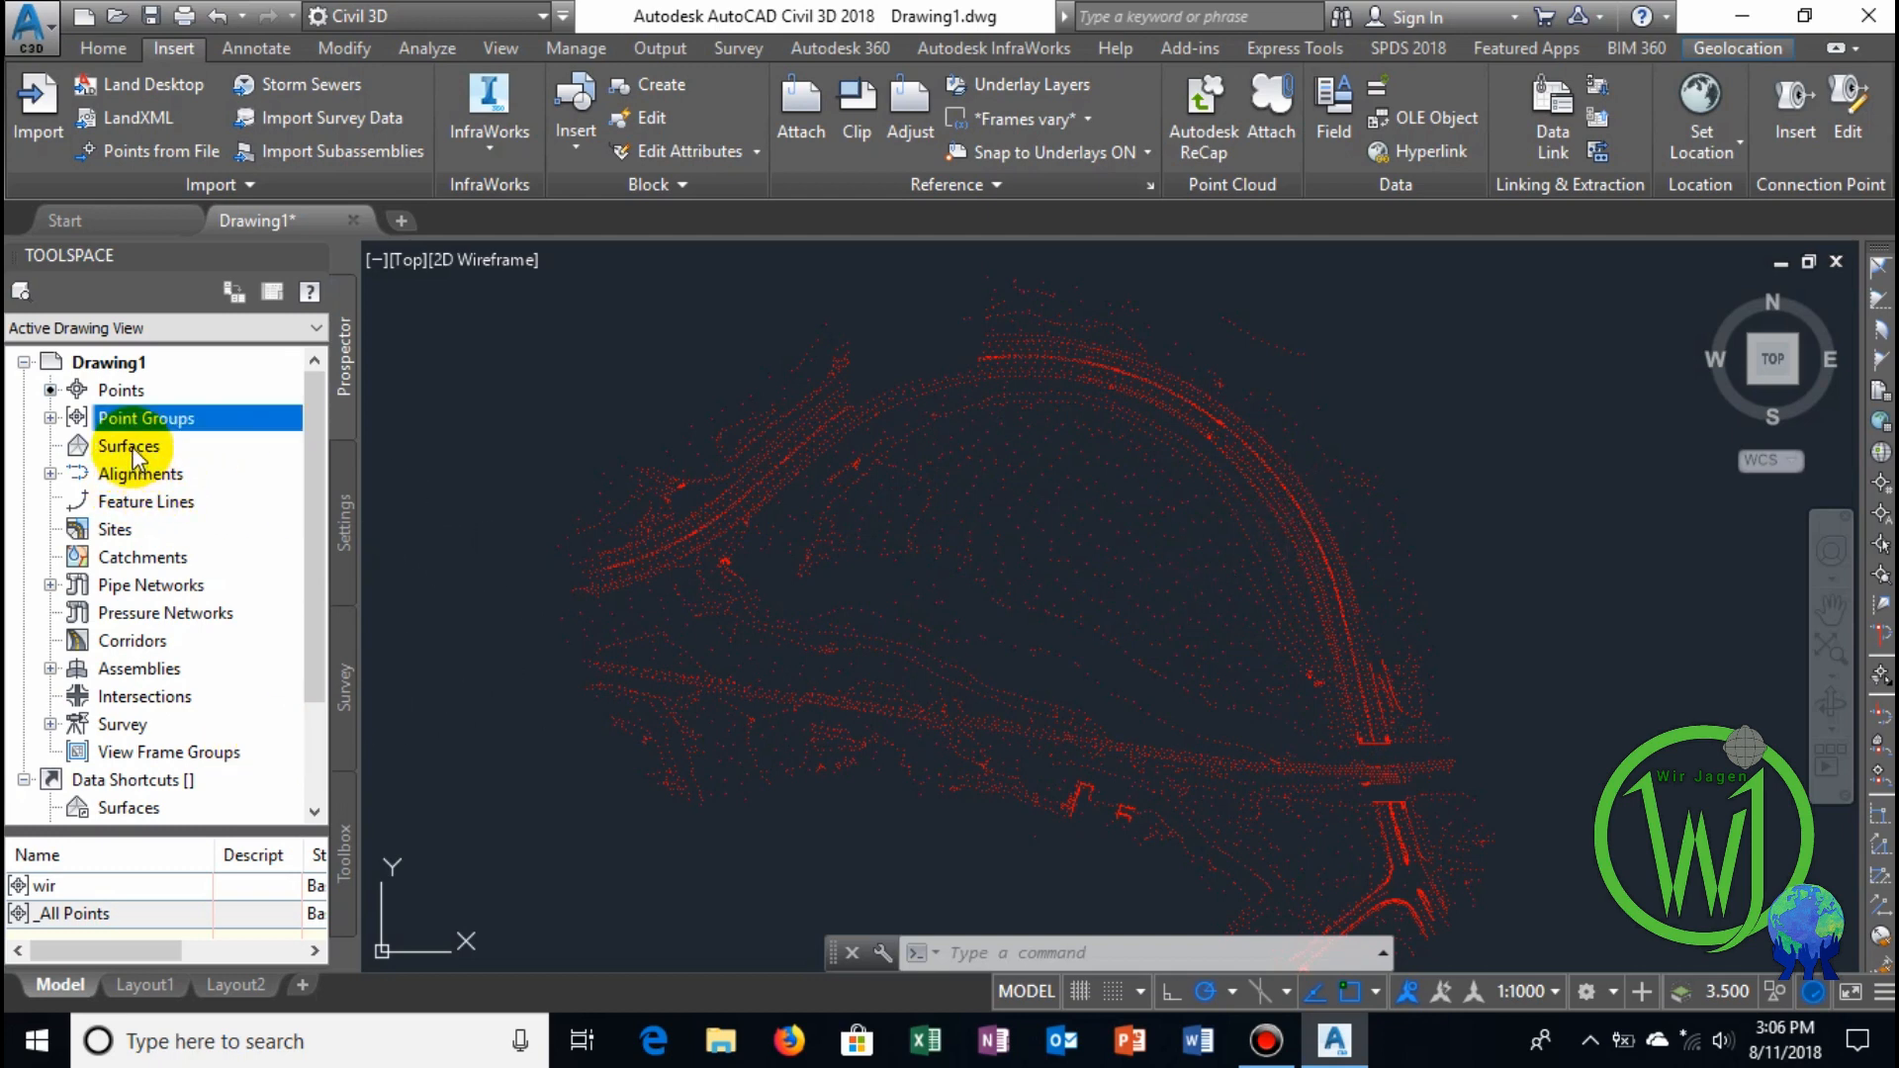
Start a new TIN surface on layer C-TOPO and name it "wir jagen".
right_click(130, 447)
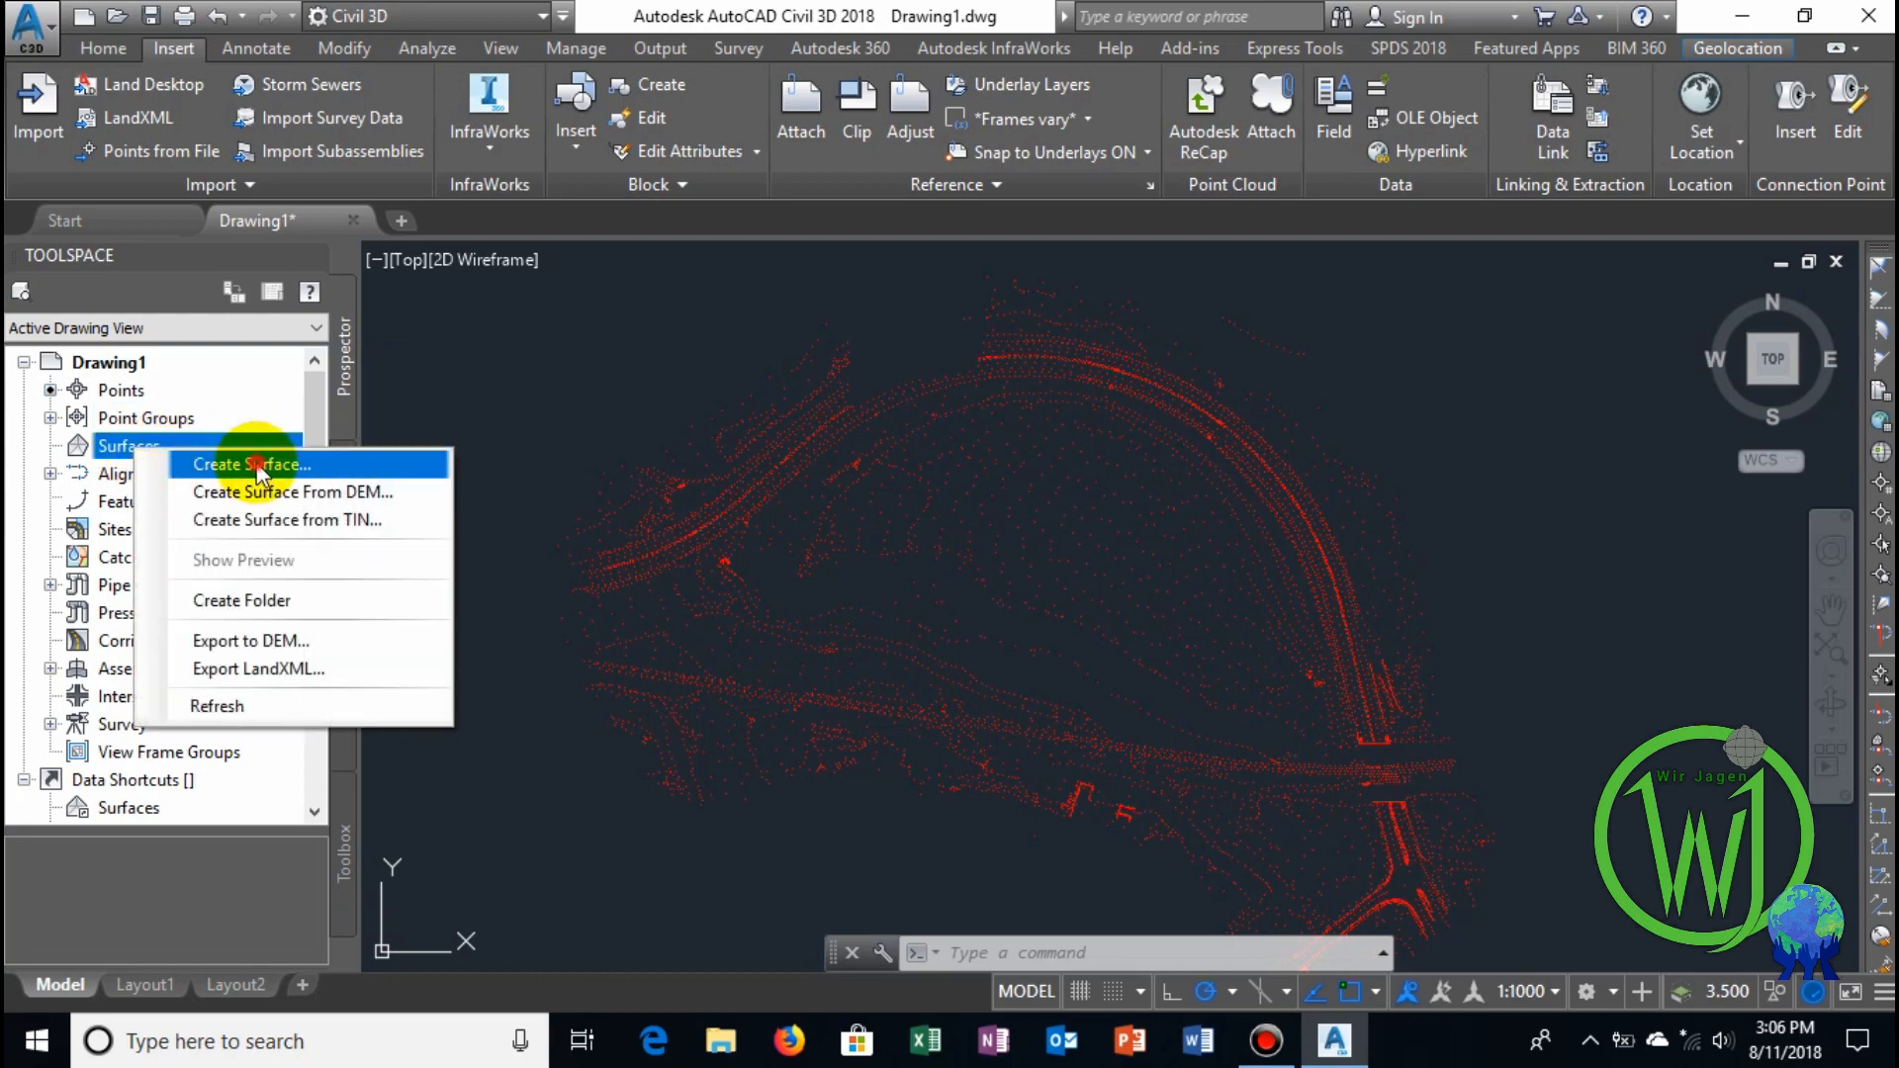
left_click(259, 473)
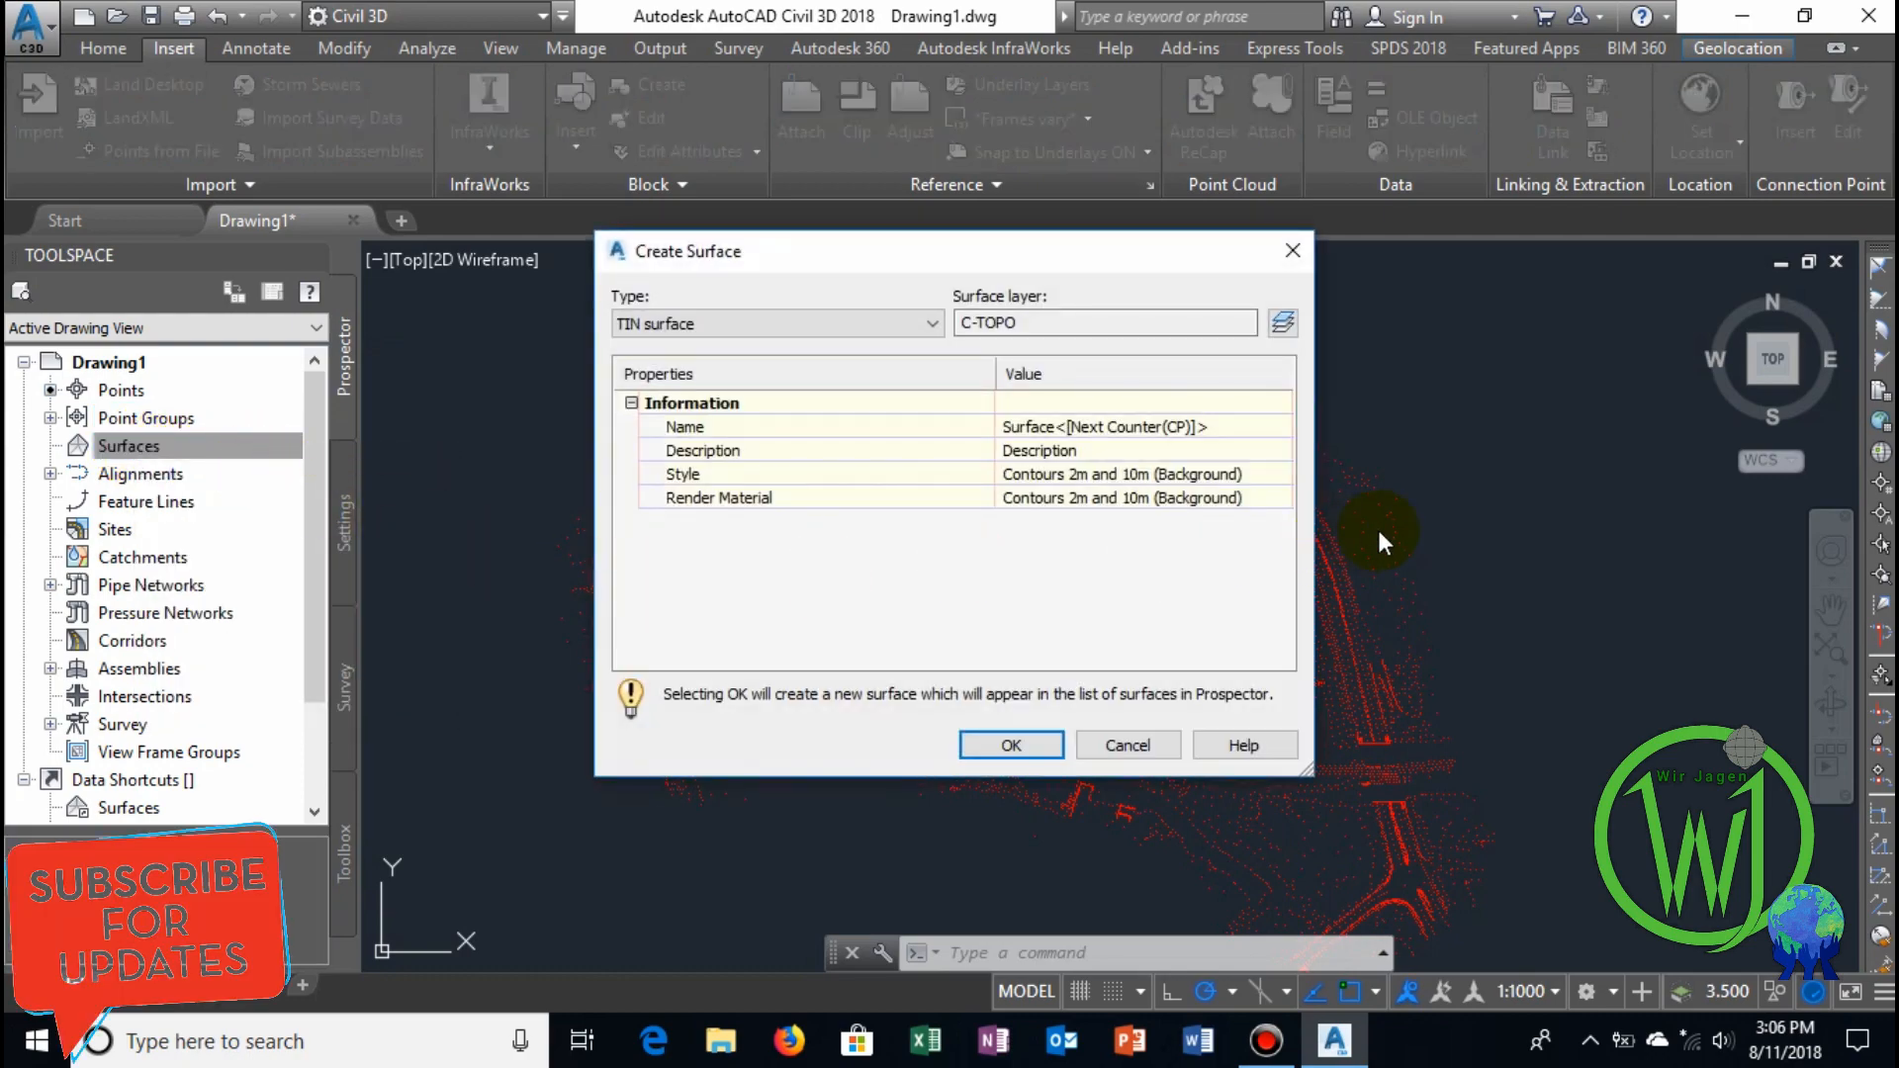
left_click(1243, 432)
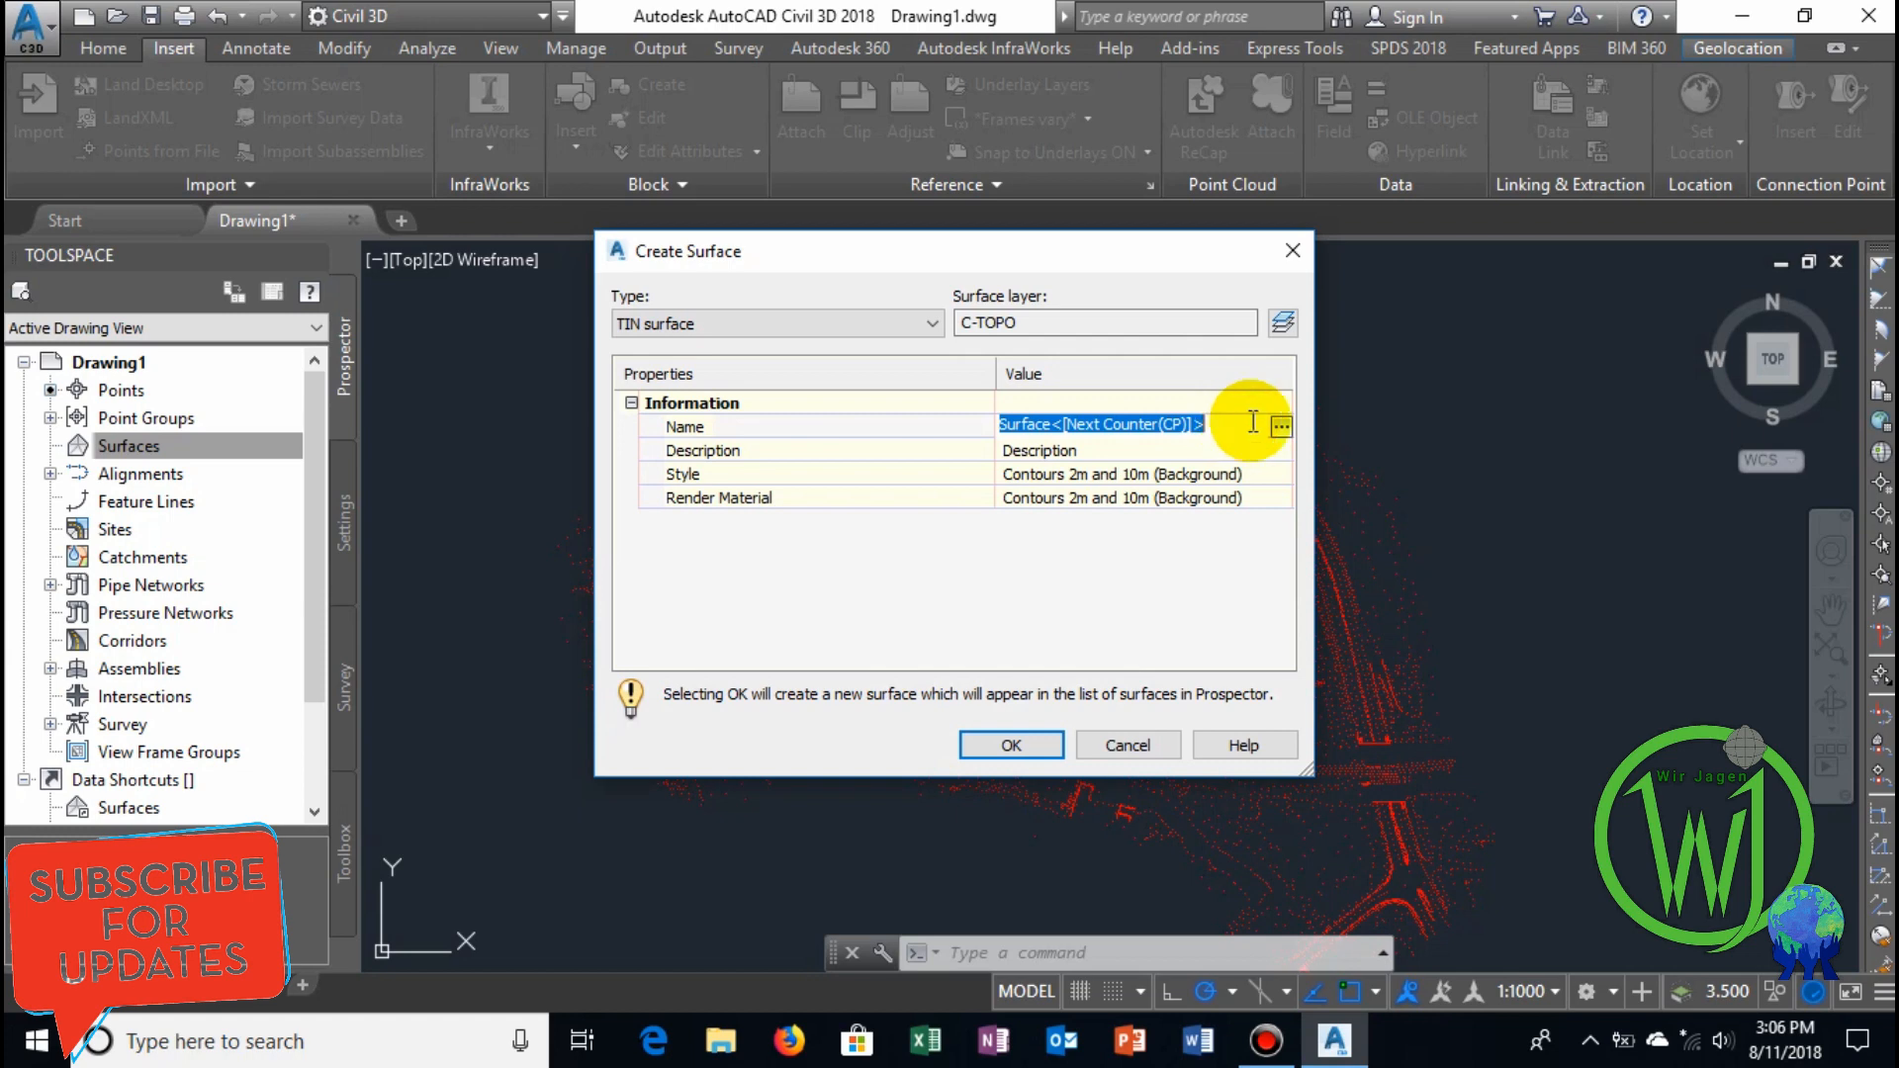
left_click(1280, 429)
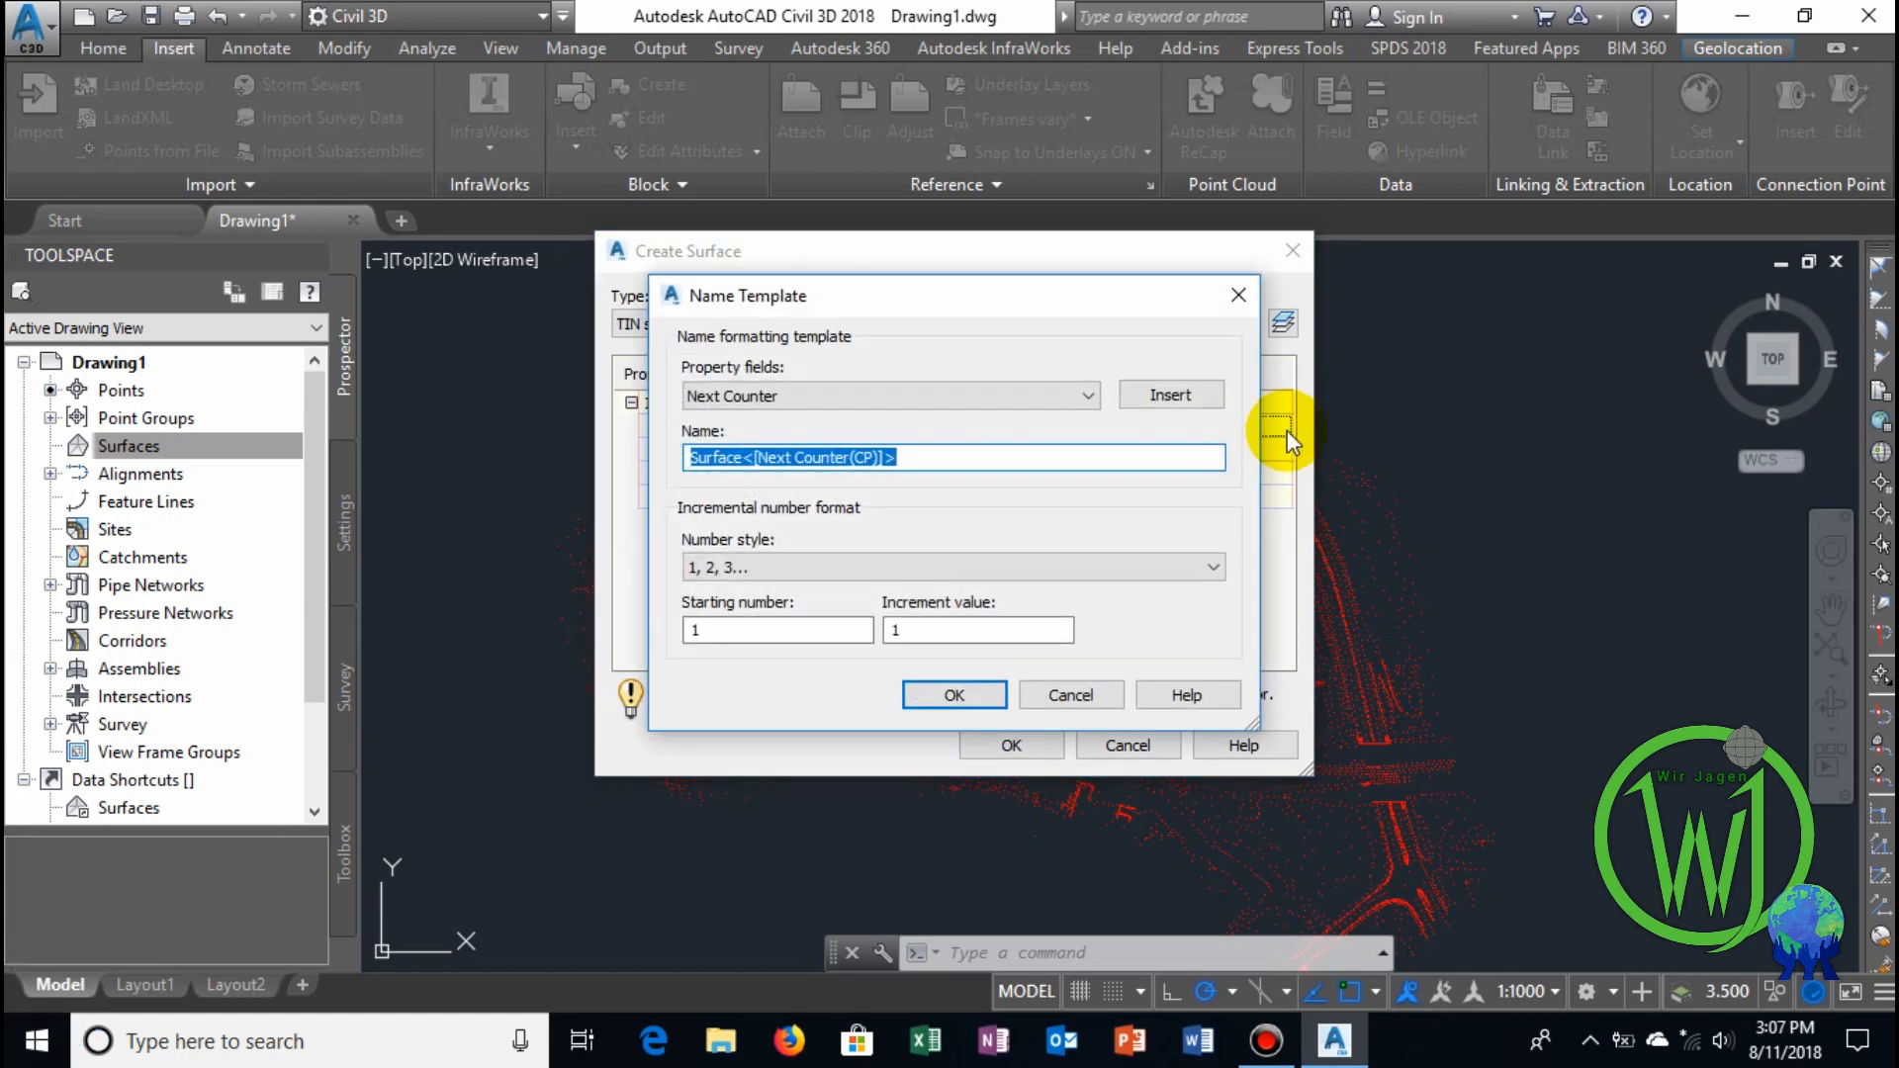
type("wir jagen")
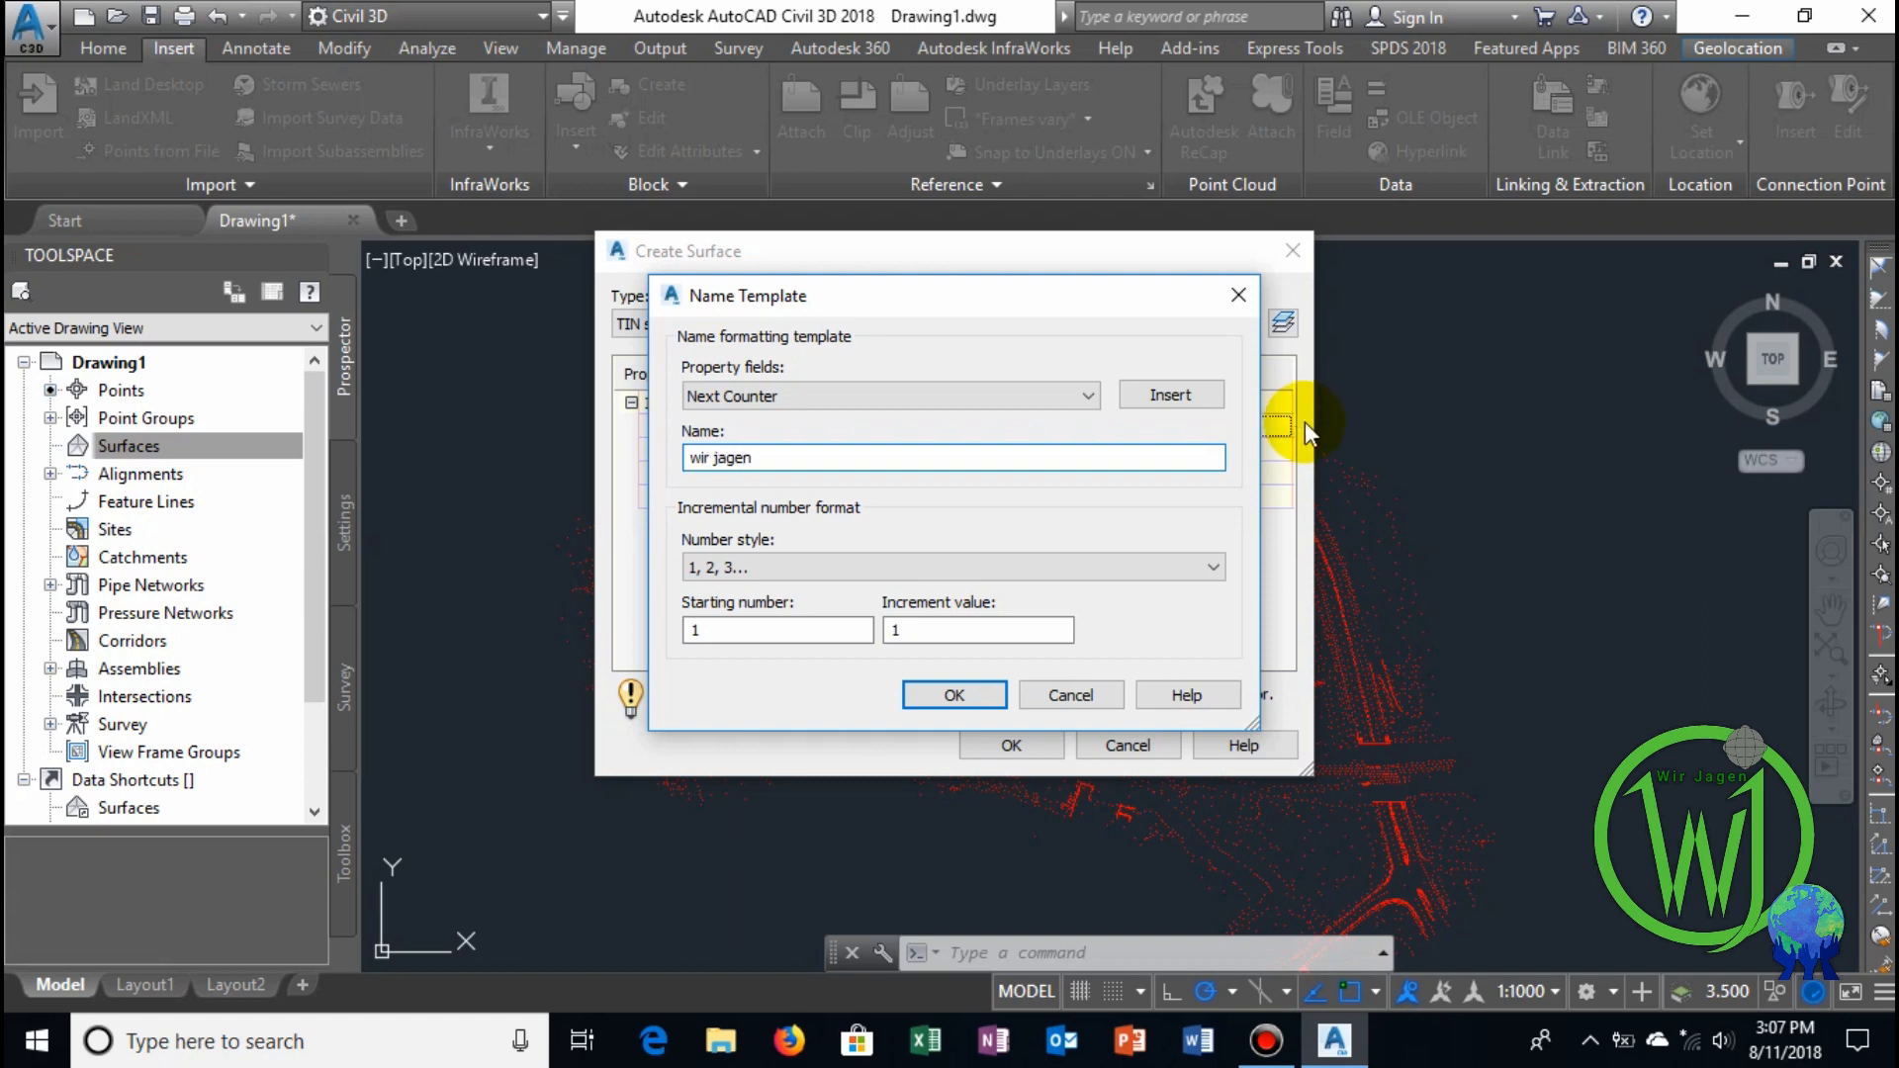
left_click(956, 695)
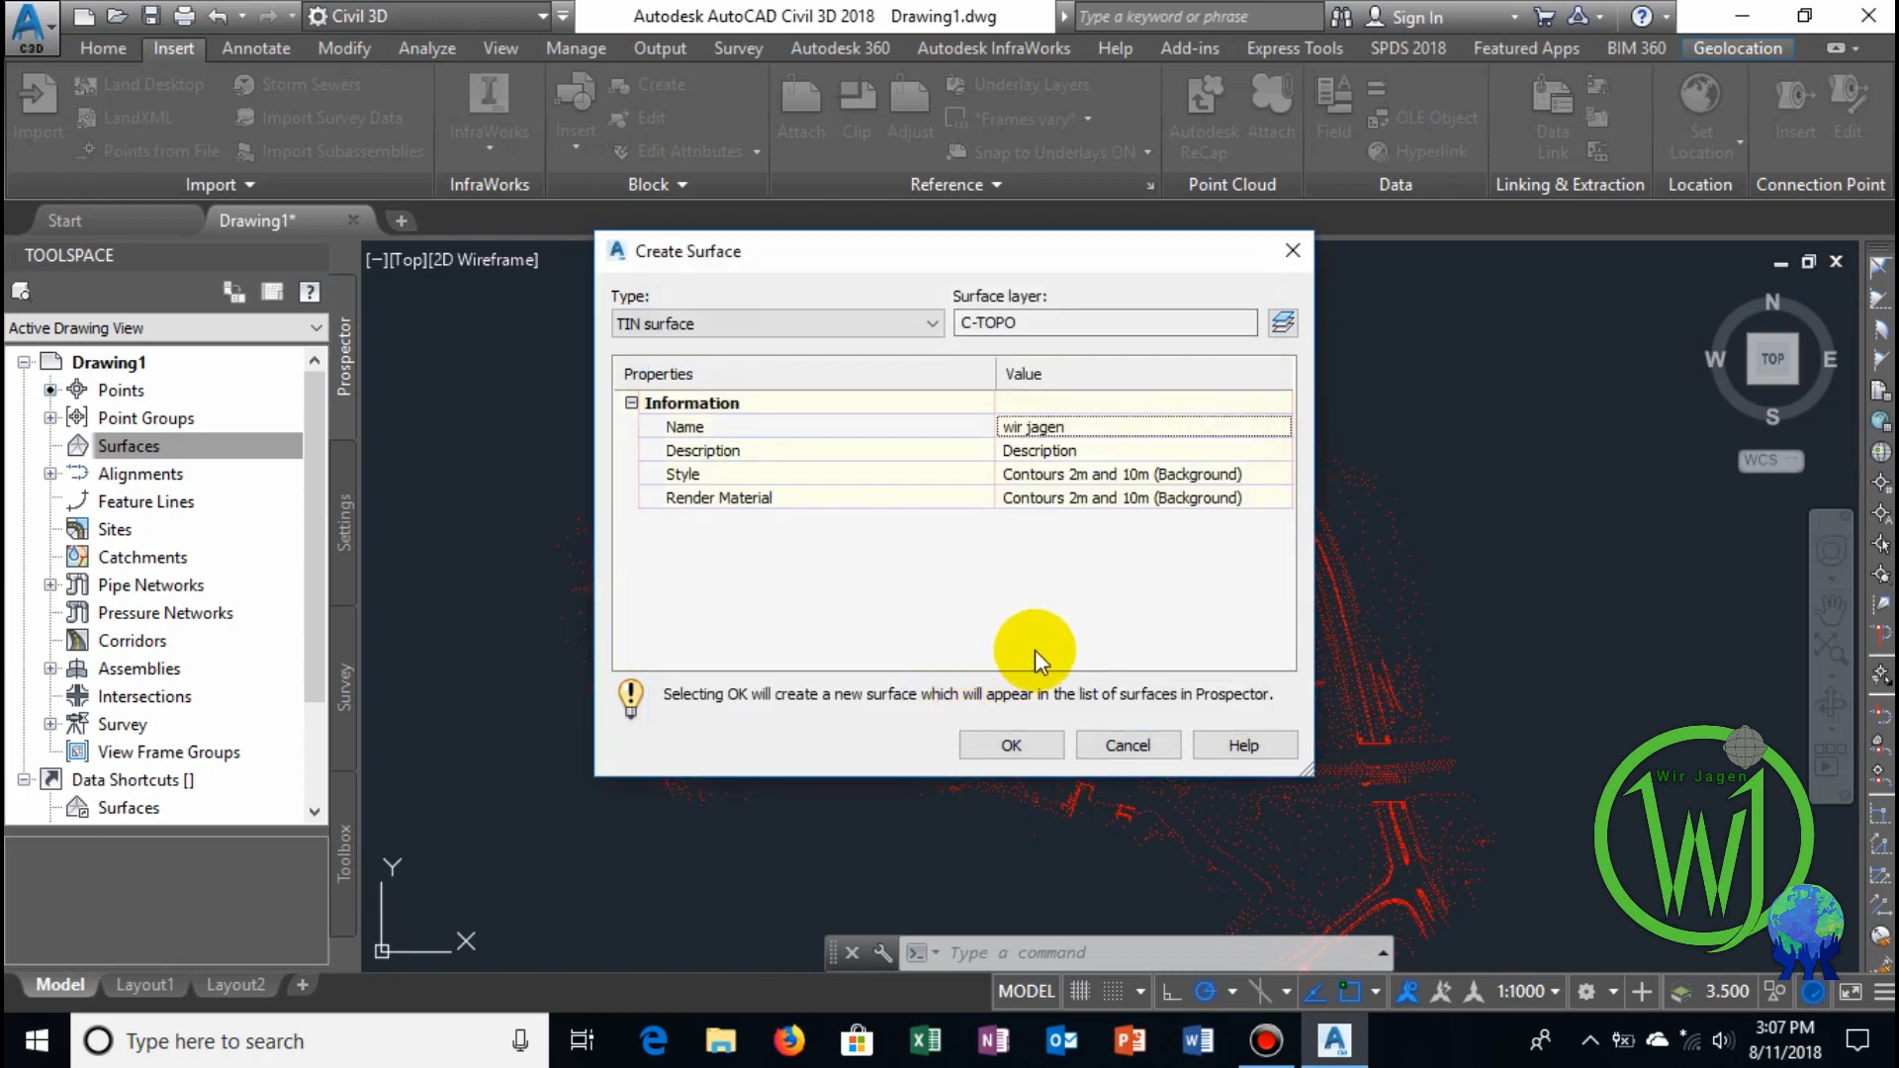
Set the new surface's style to Contours 1m and 5m (Background).
left_click(1276, 449)
left_click(1278, 449)
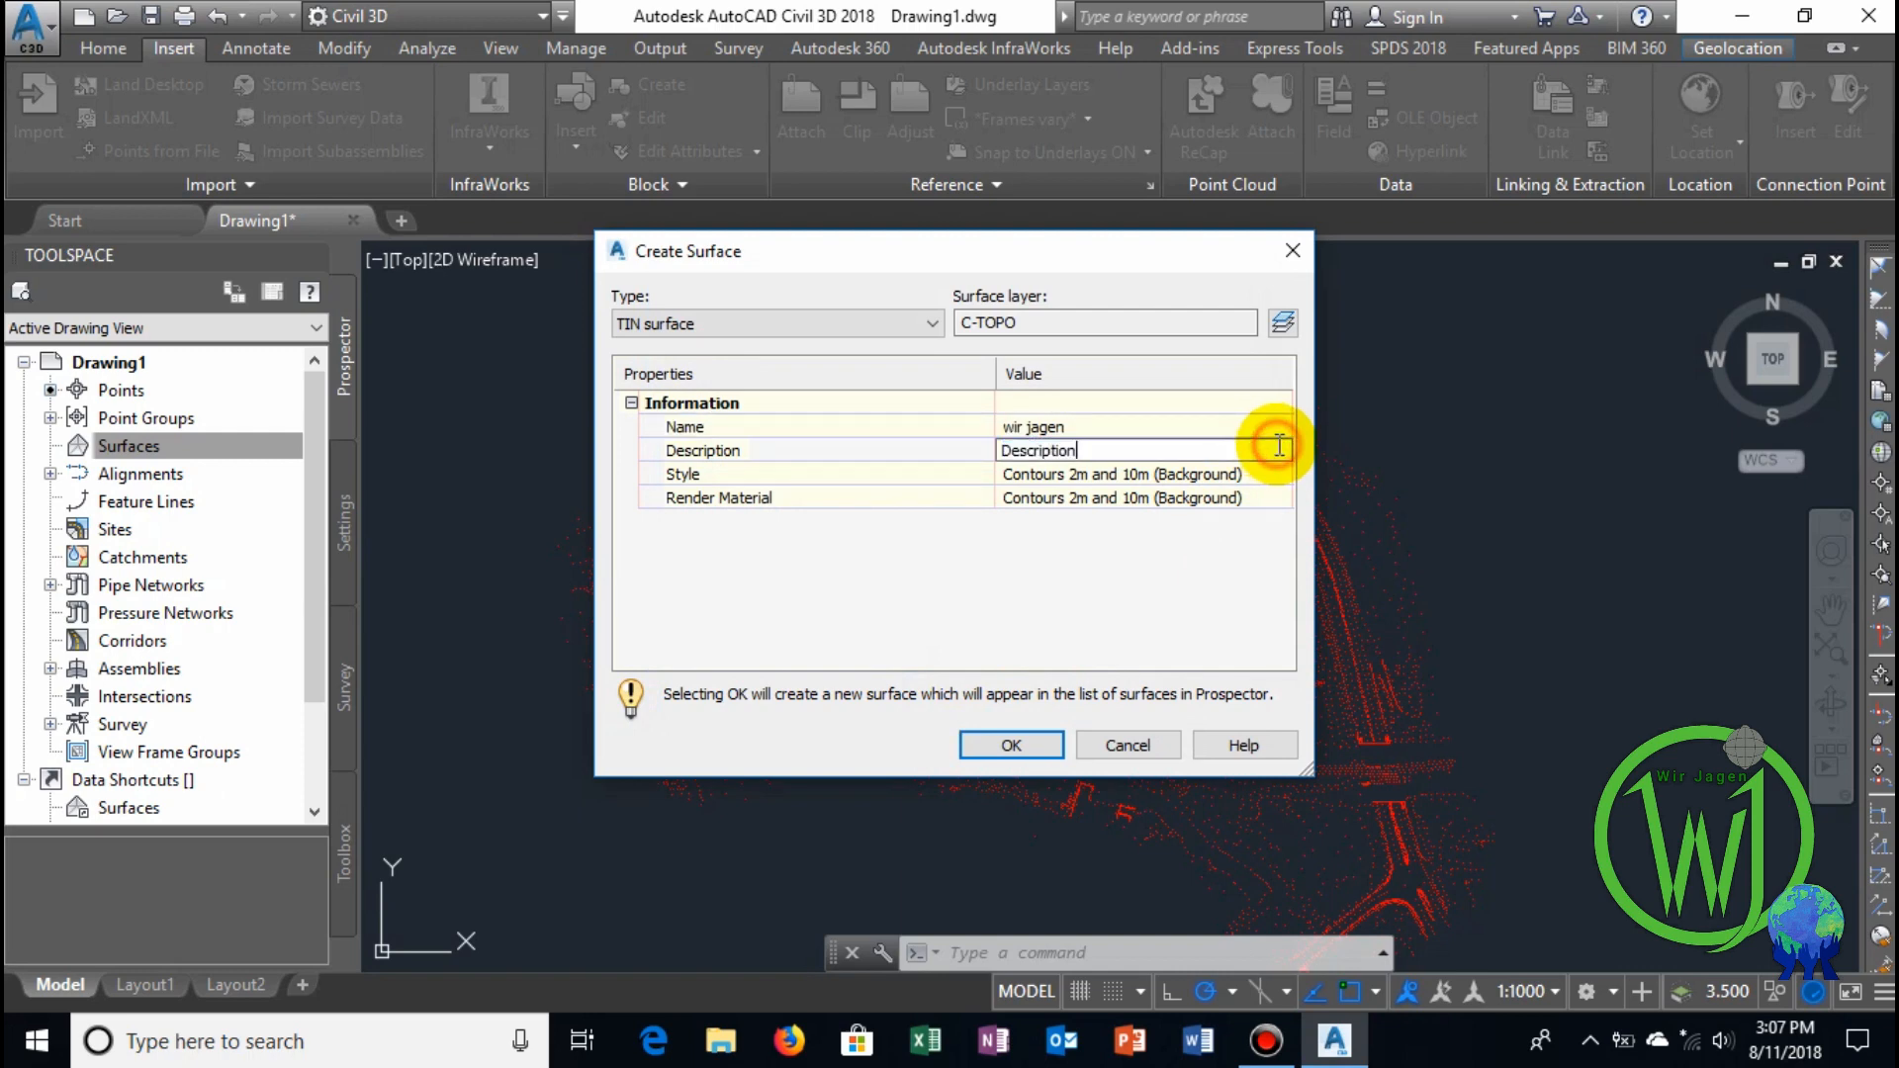
left_click(1279, 474)
left_click(1281, 476)
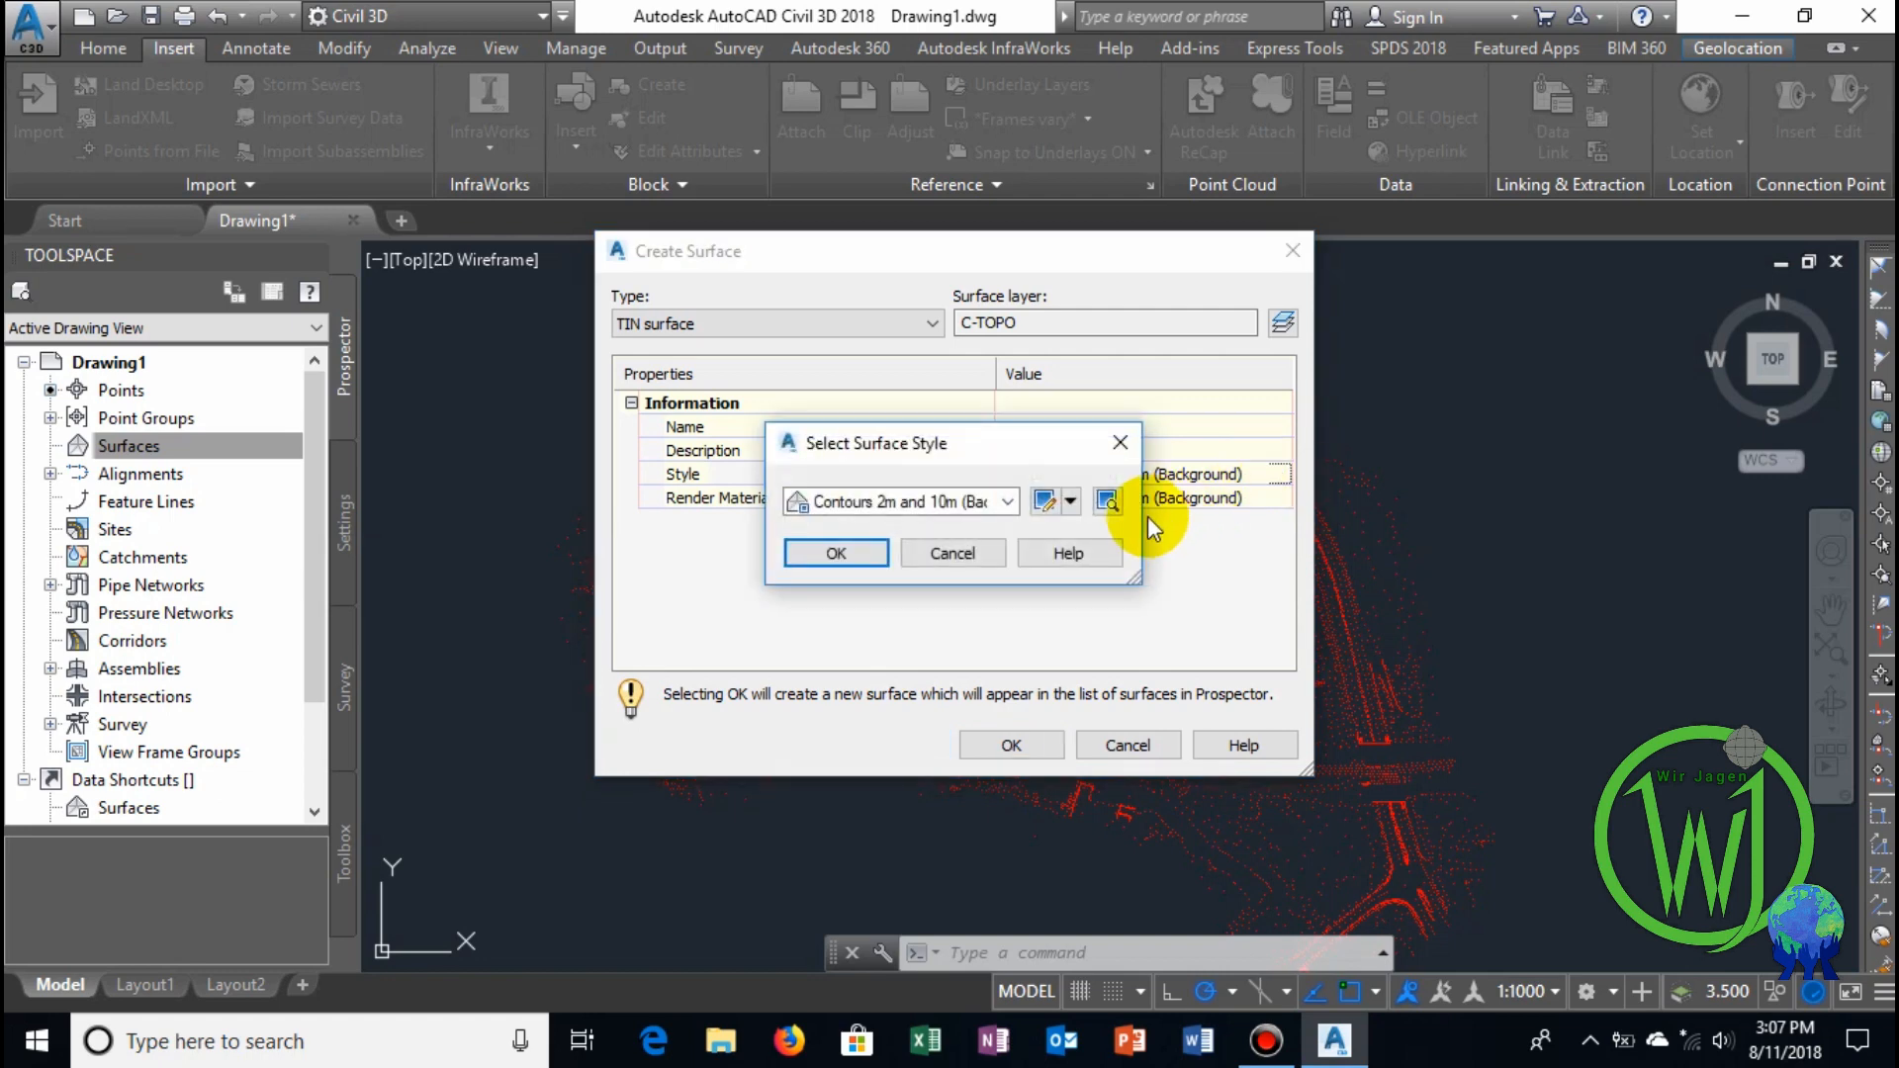
left_click(1071, 502)
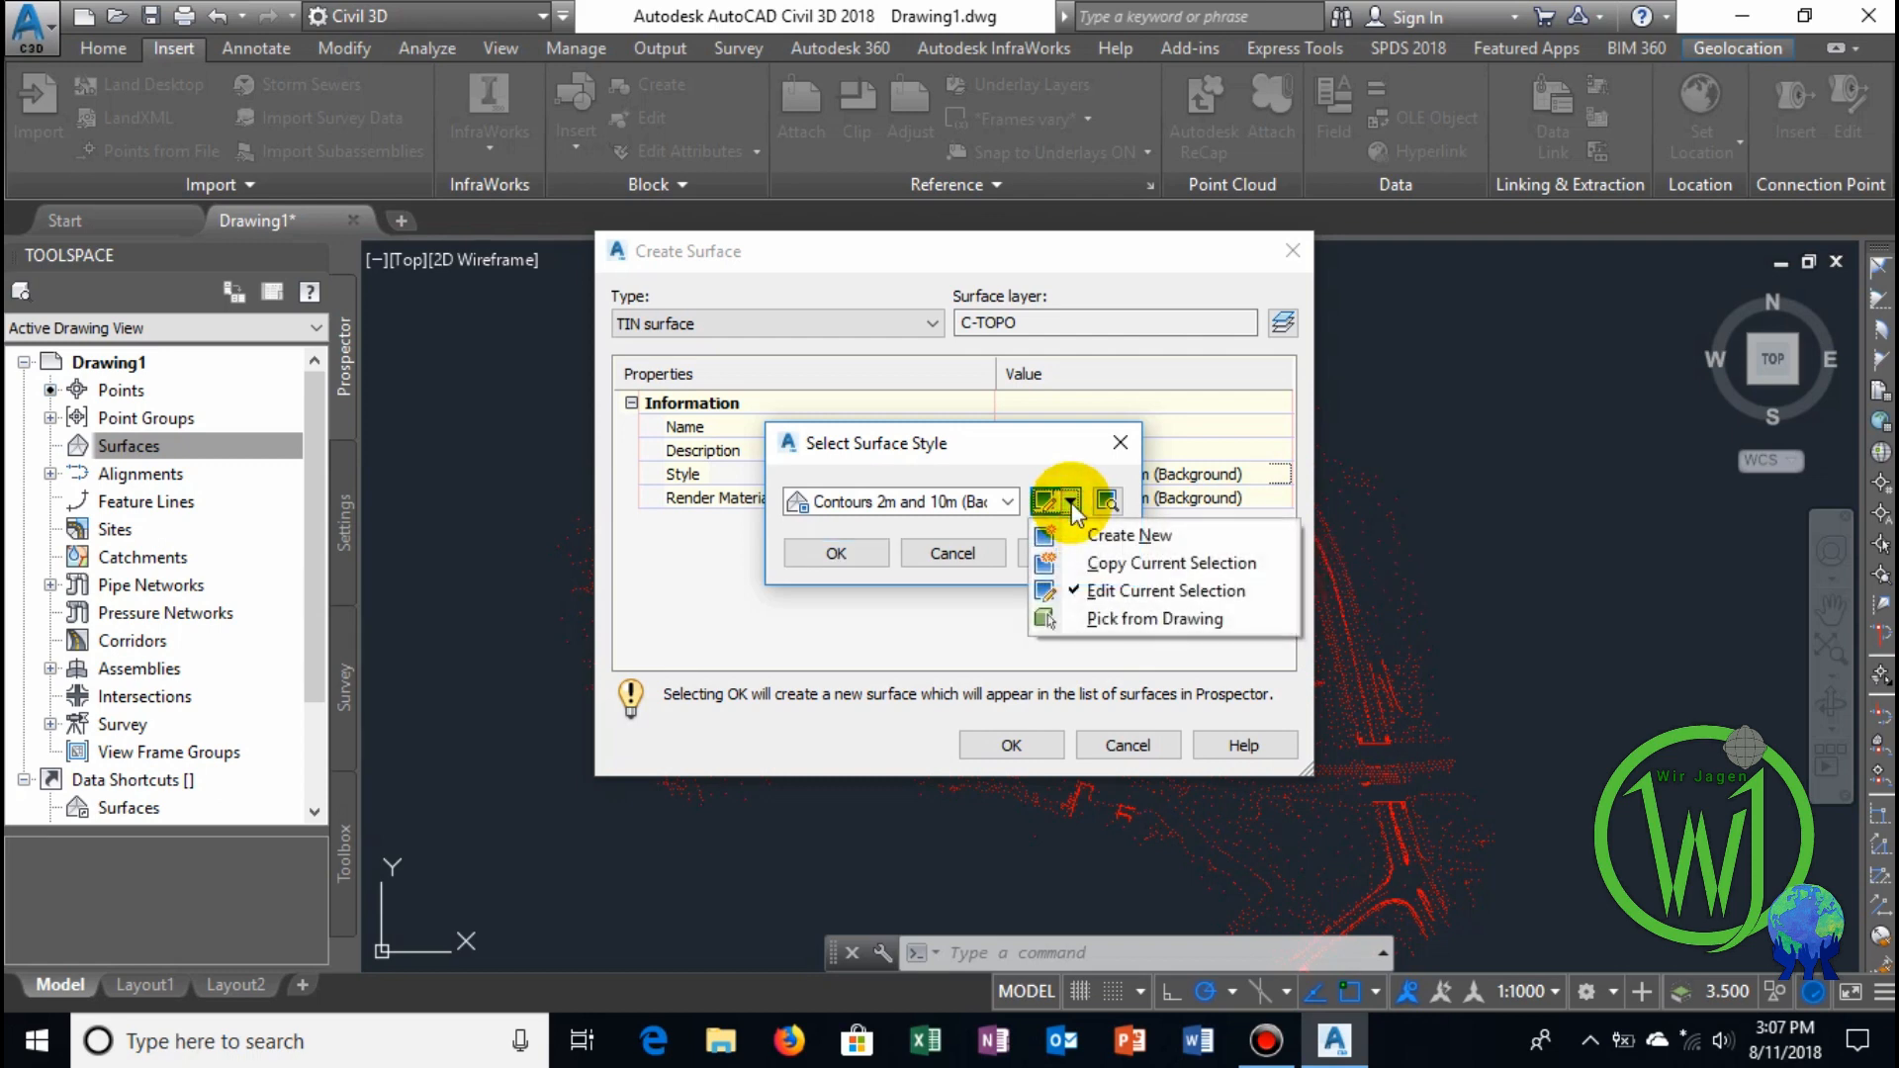
left_click(1071, 503)
left_click(1008, 501)
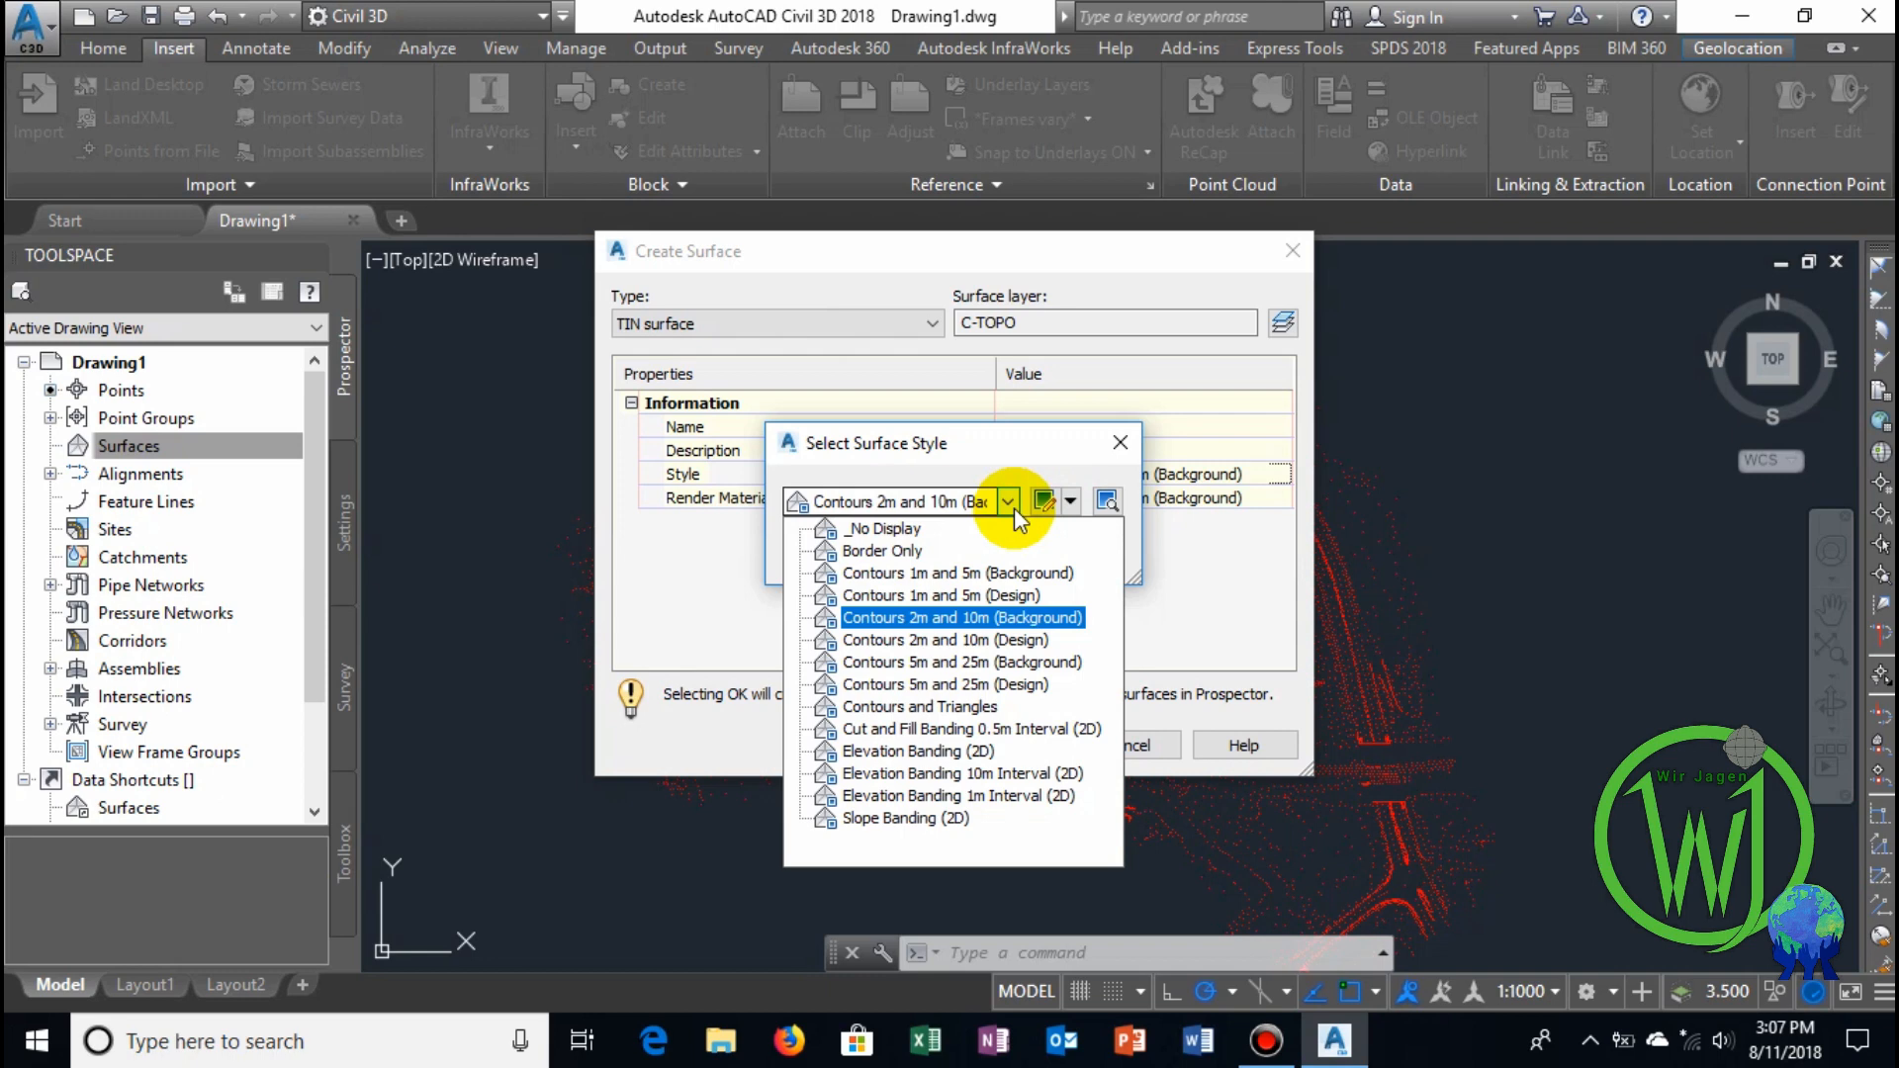
left_click(1031, 577)
left_click(866, 552)
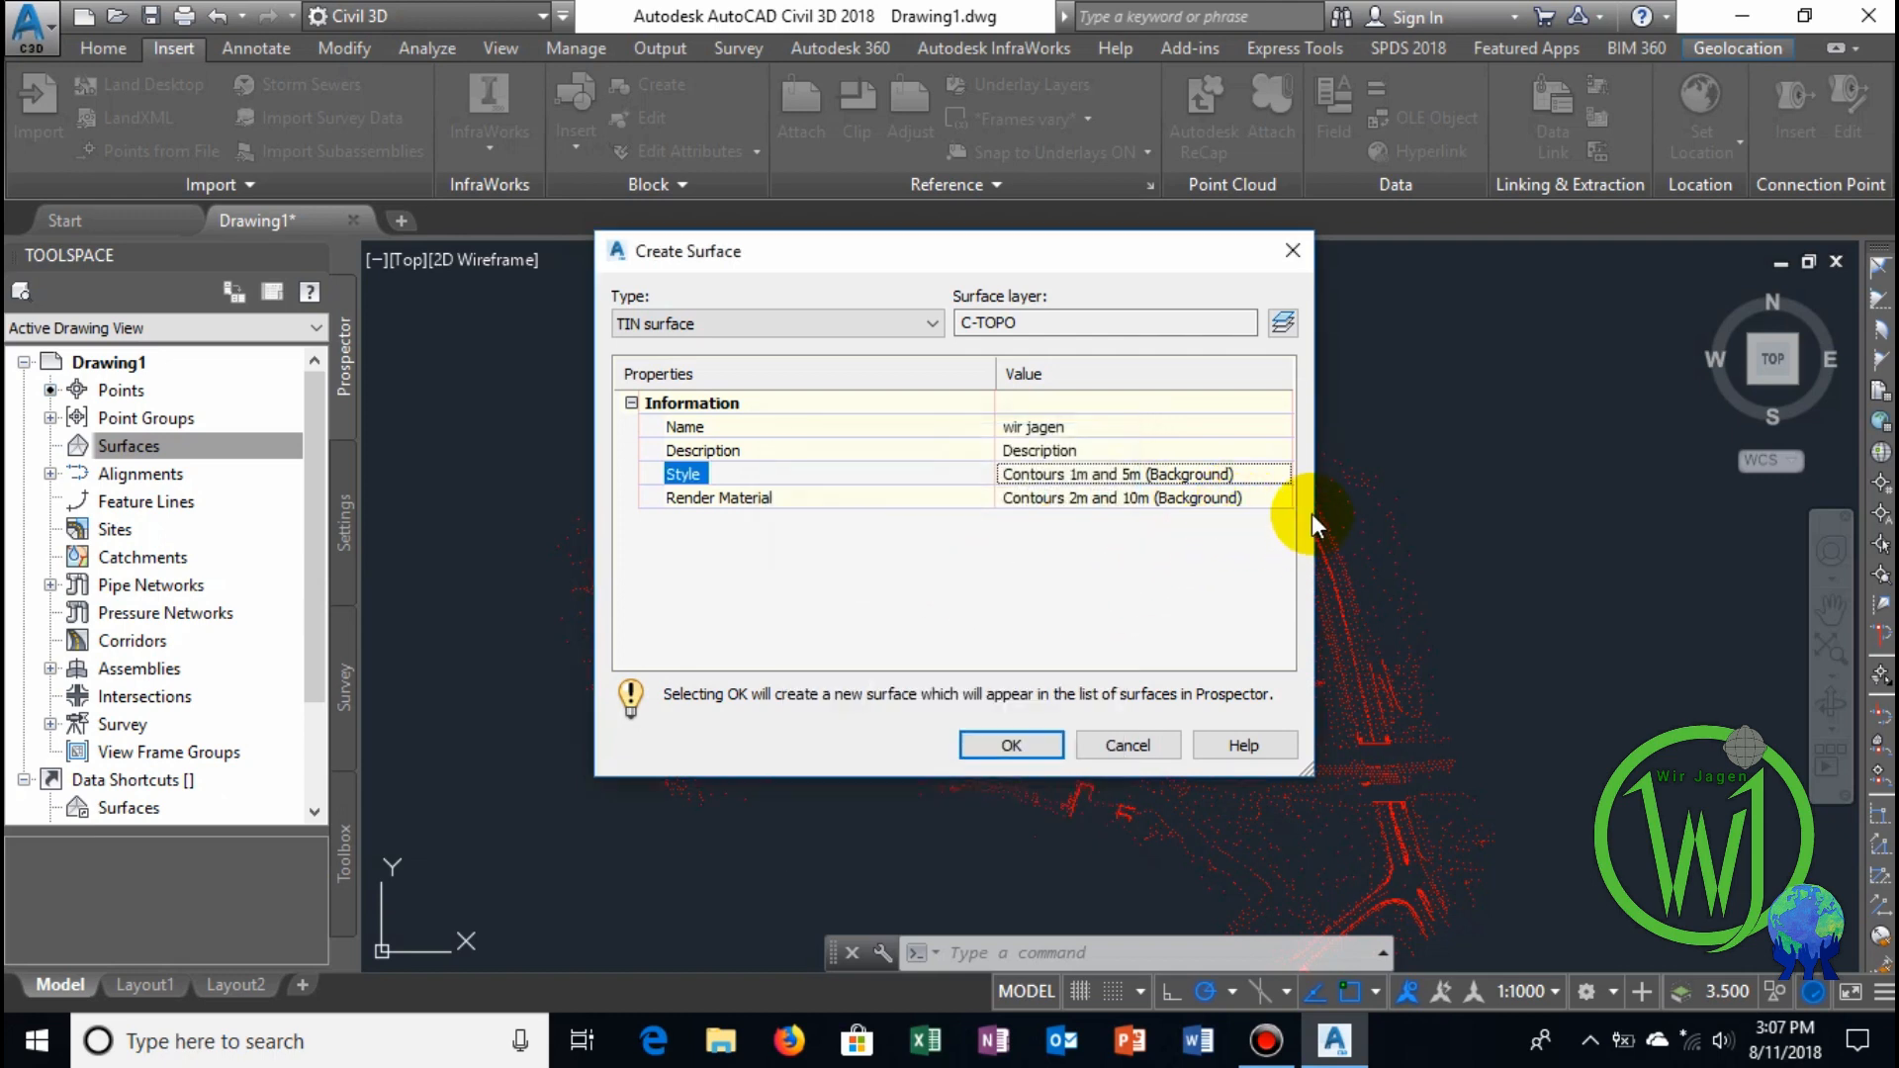
Set the surface's render material to ByBlock and create the surface.
left_click(1274, 498)
left_click(1280, 497)
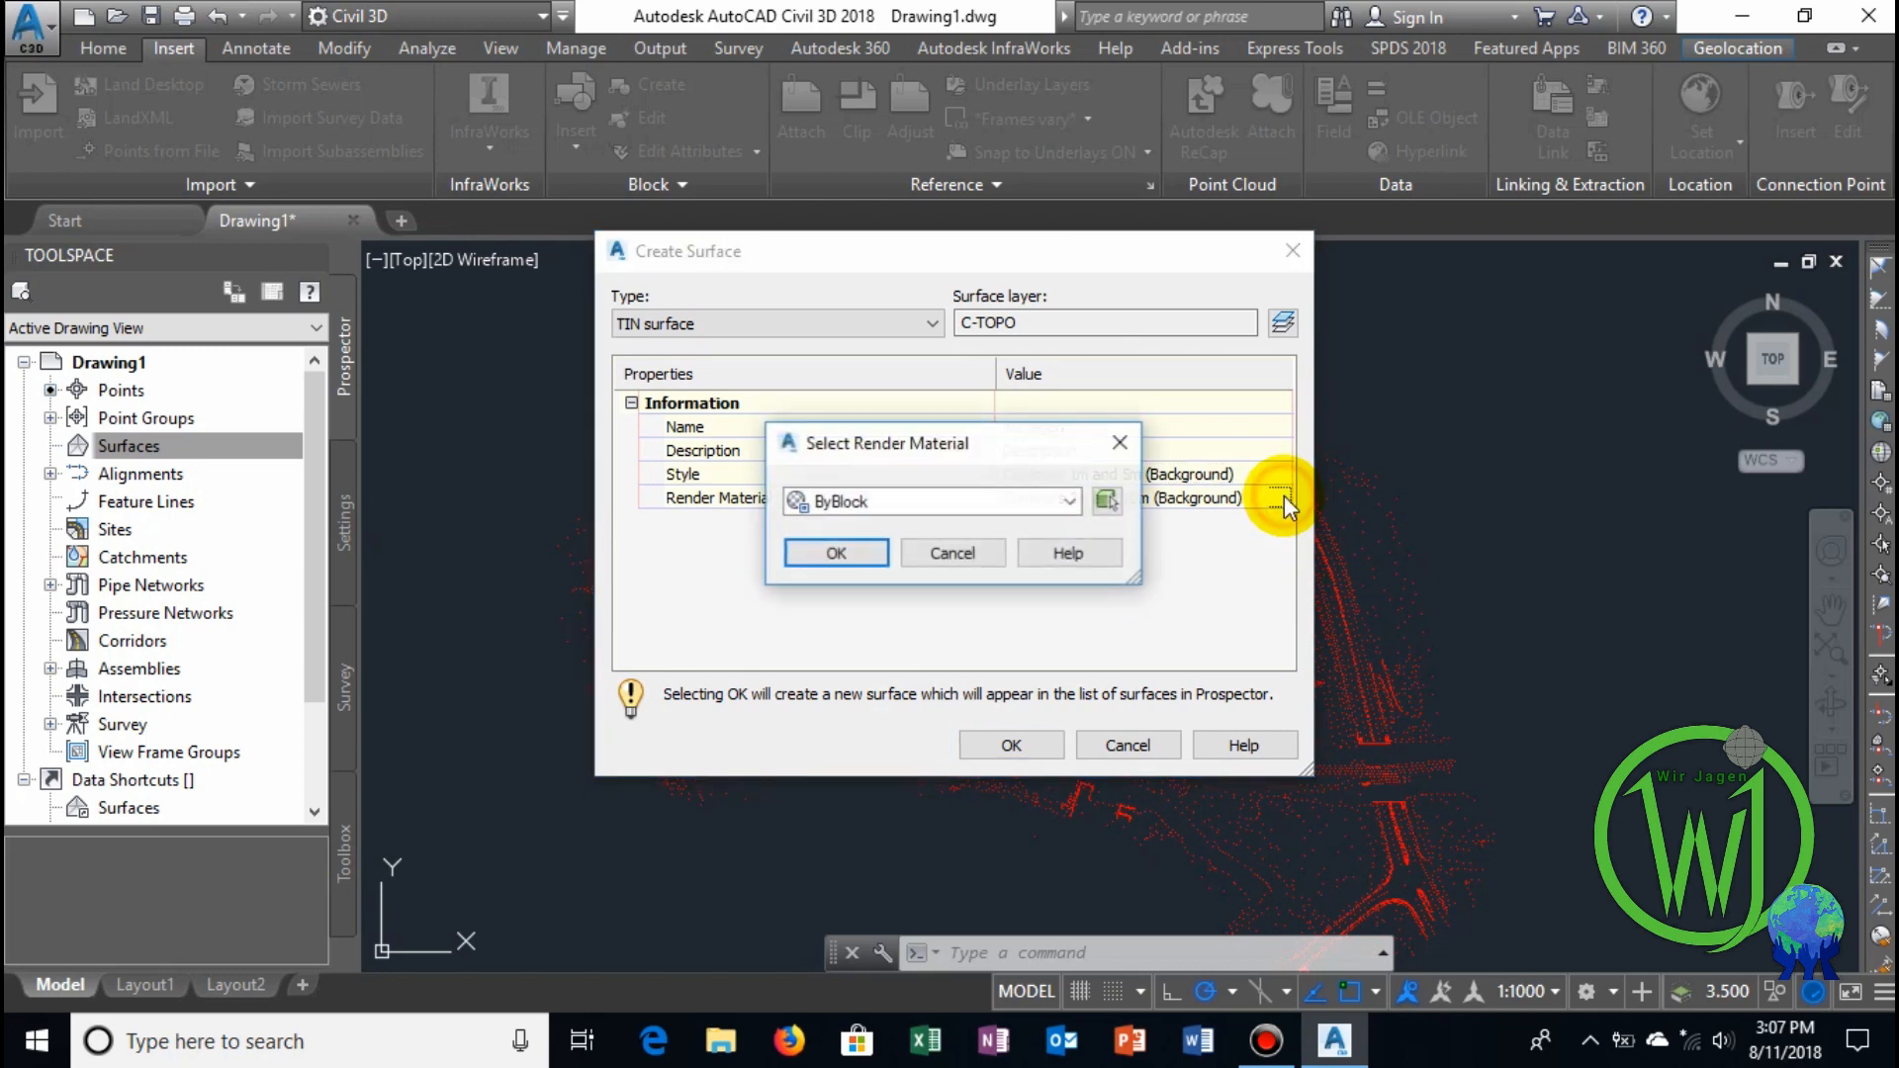
left_click(874, 566)
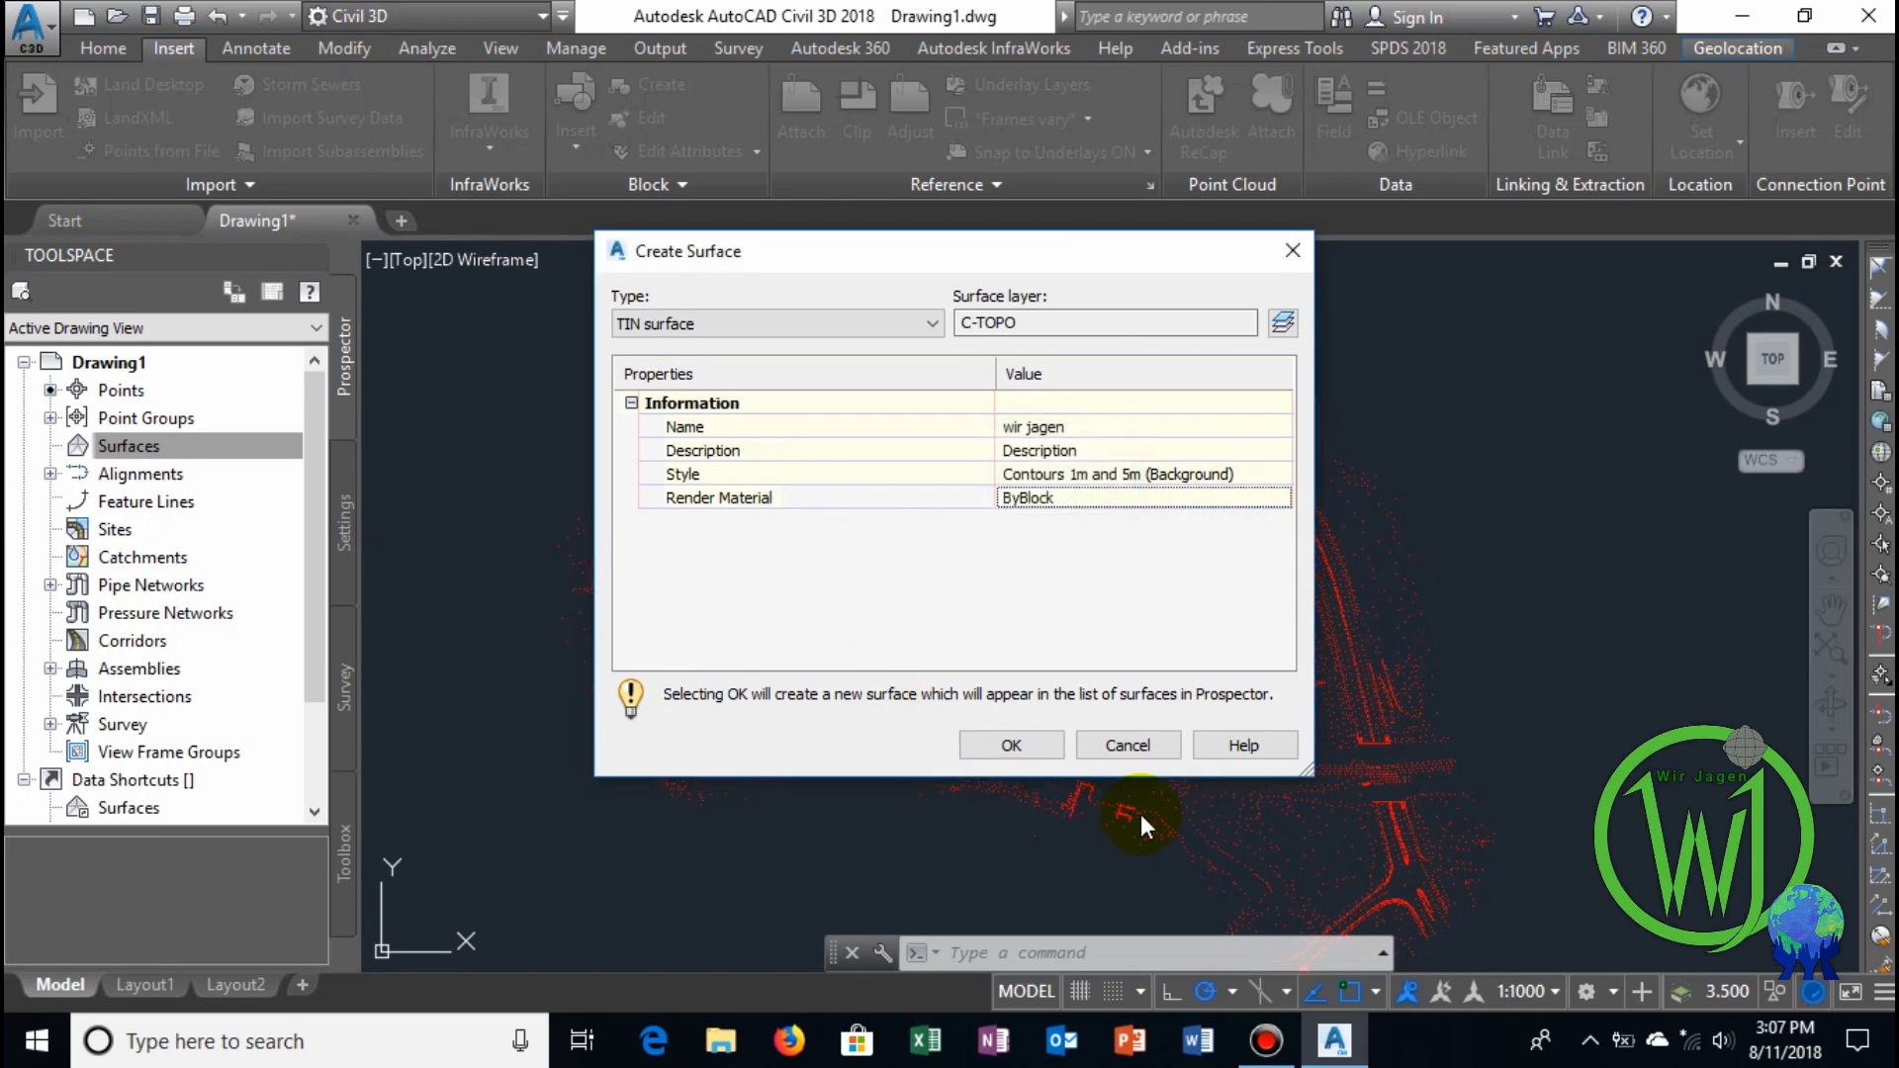
left_click(1011, 747)
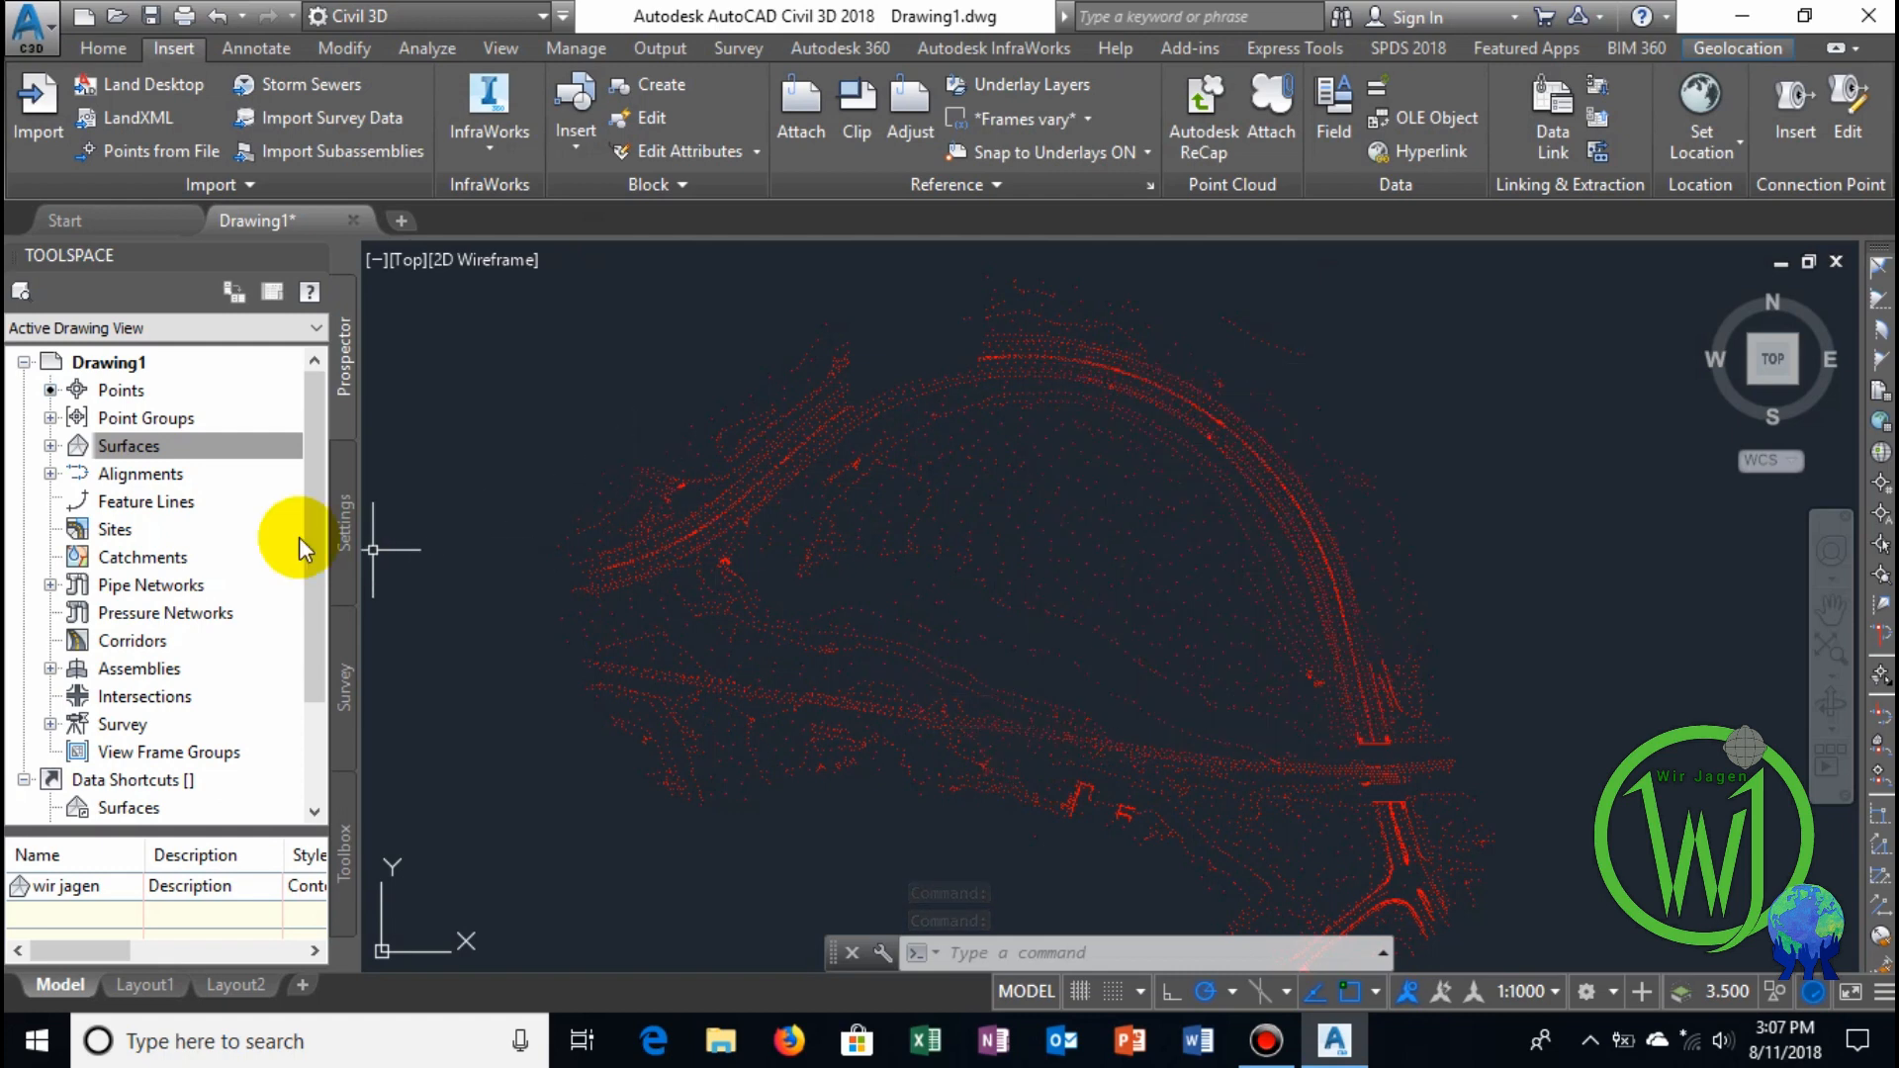
Choose the All Points text file as a point file for the definition of the "wir jagen" surface.
left_click(52, 446)
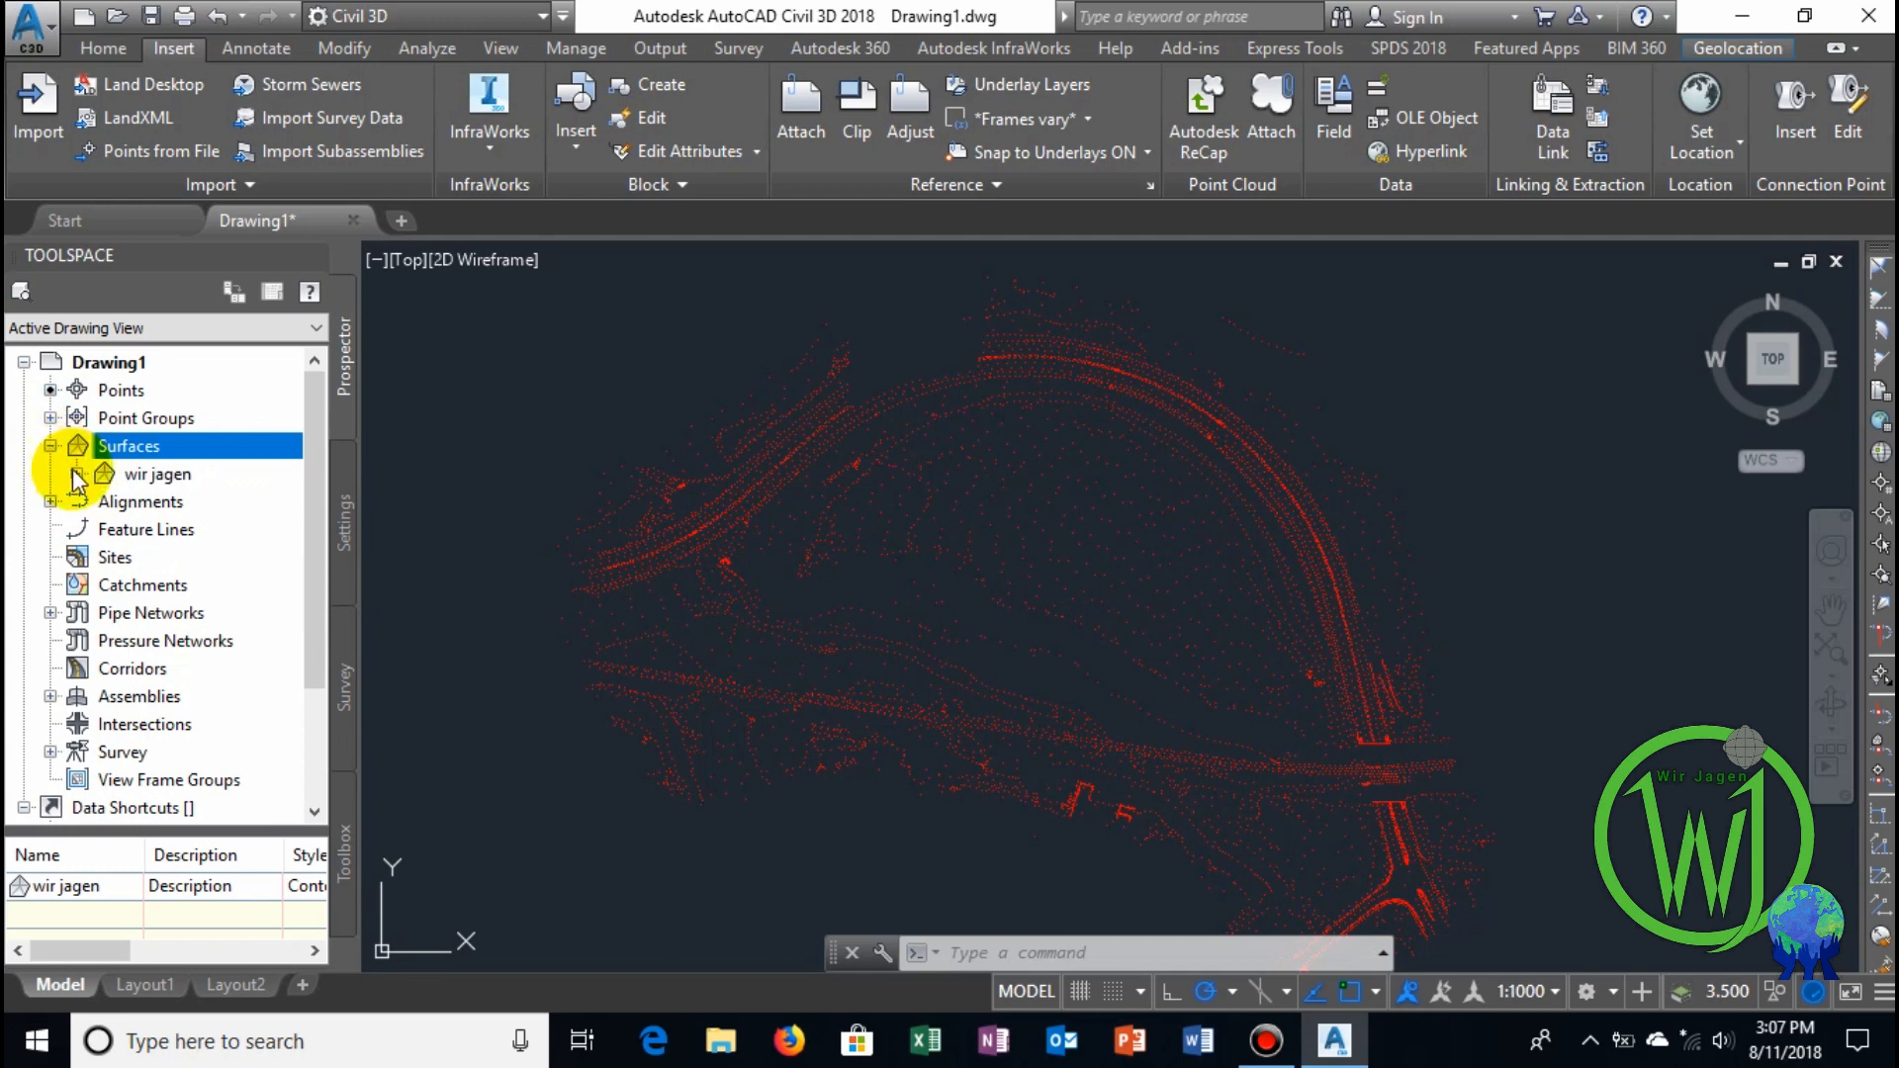
left_click(76, 474)
right_click(173, 481)
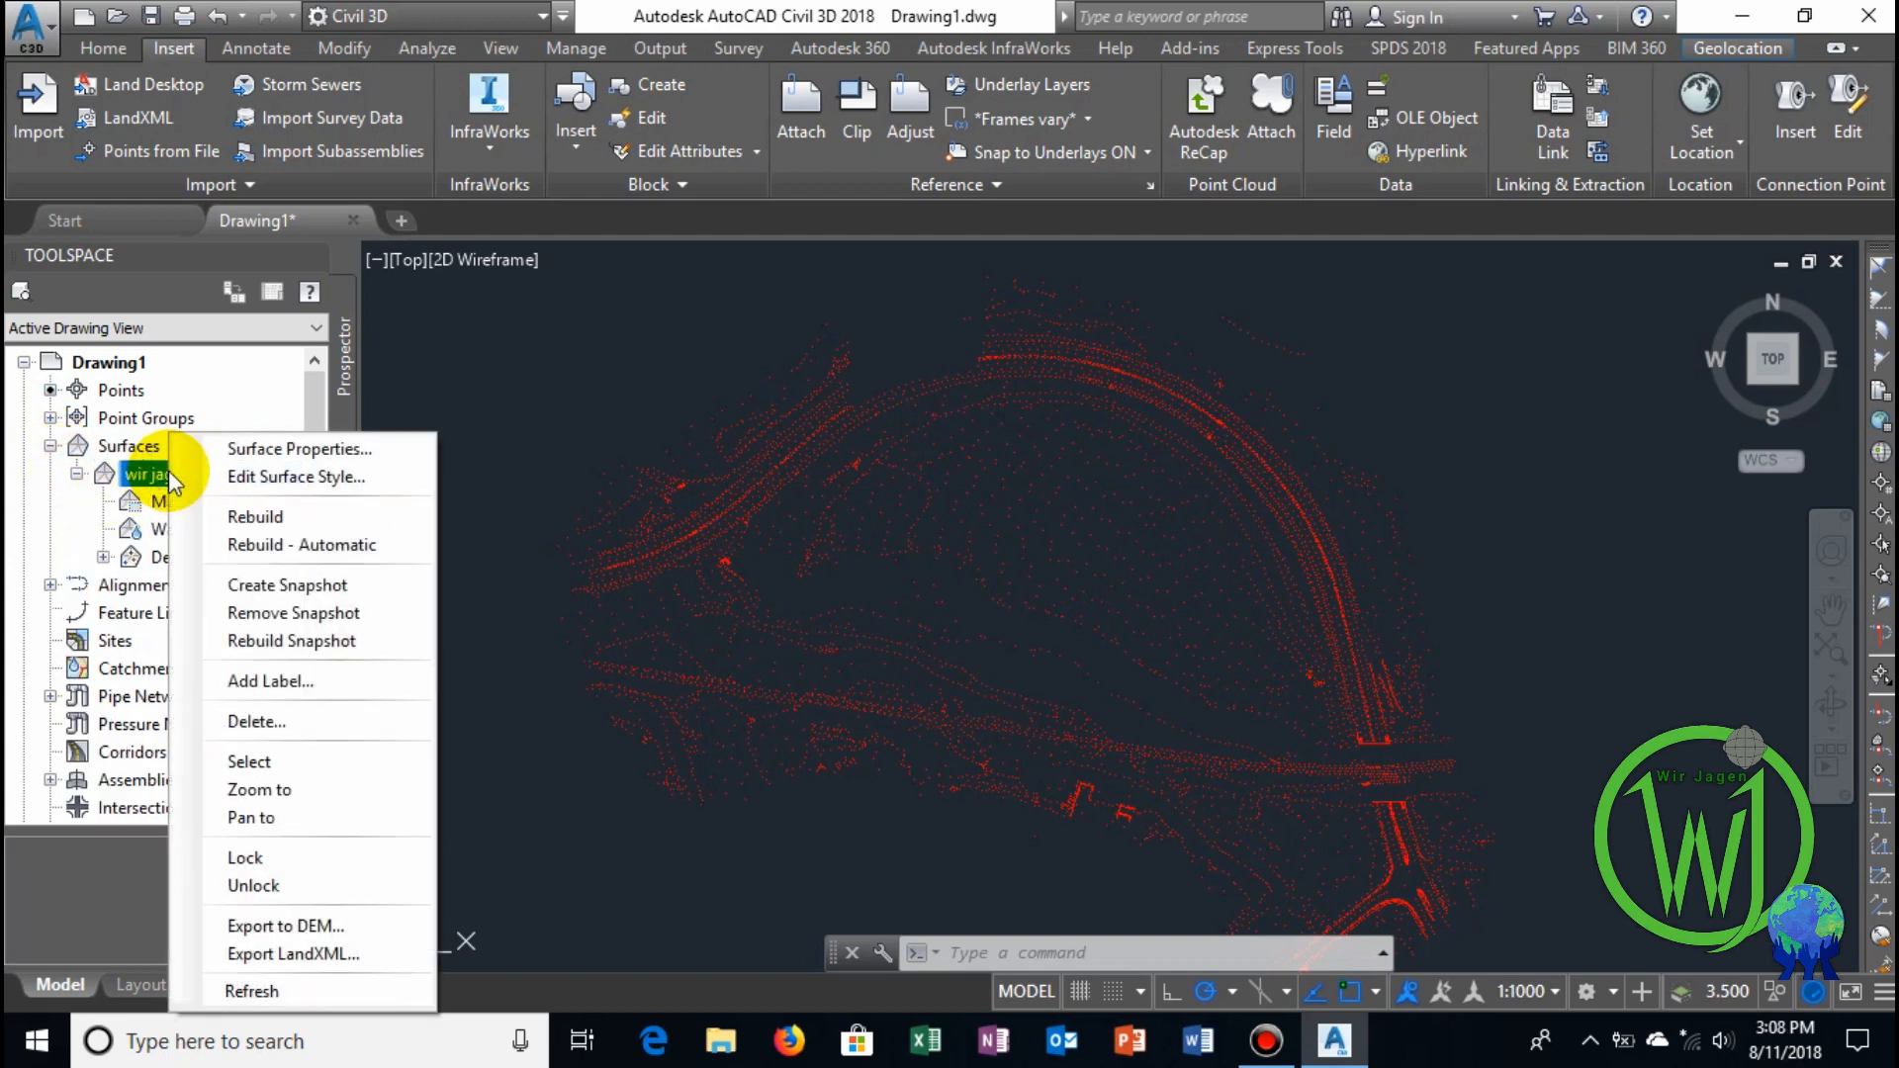
left_click(549, 348)
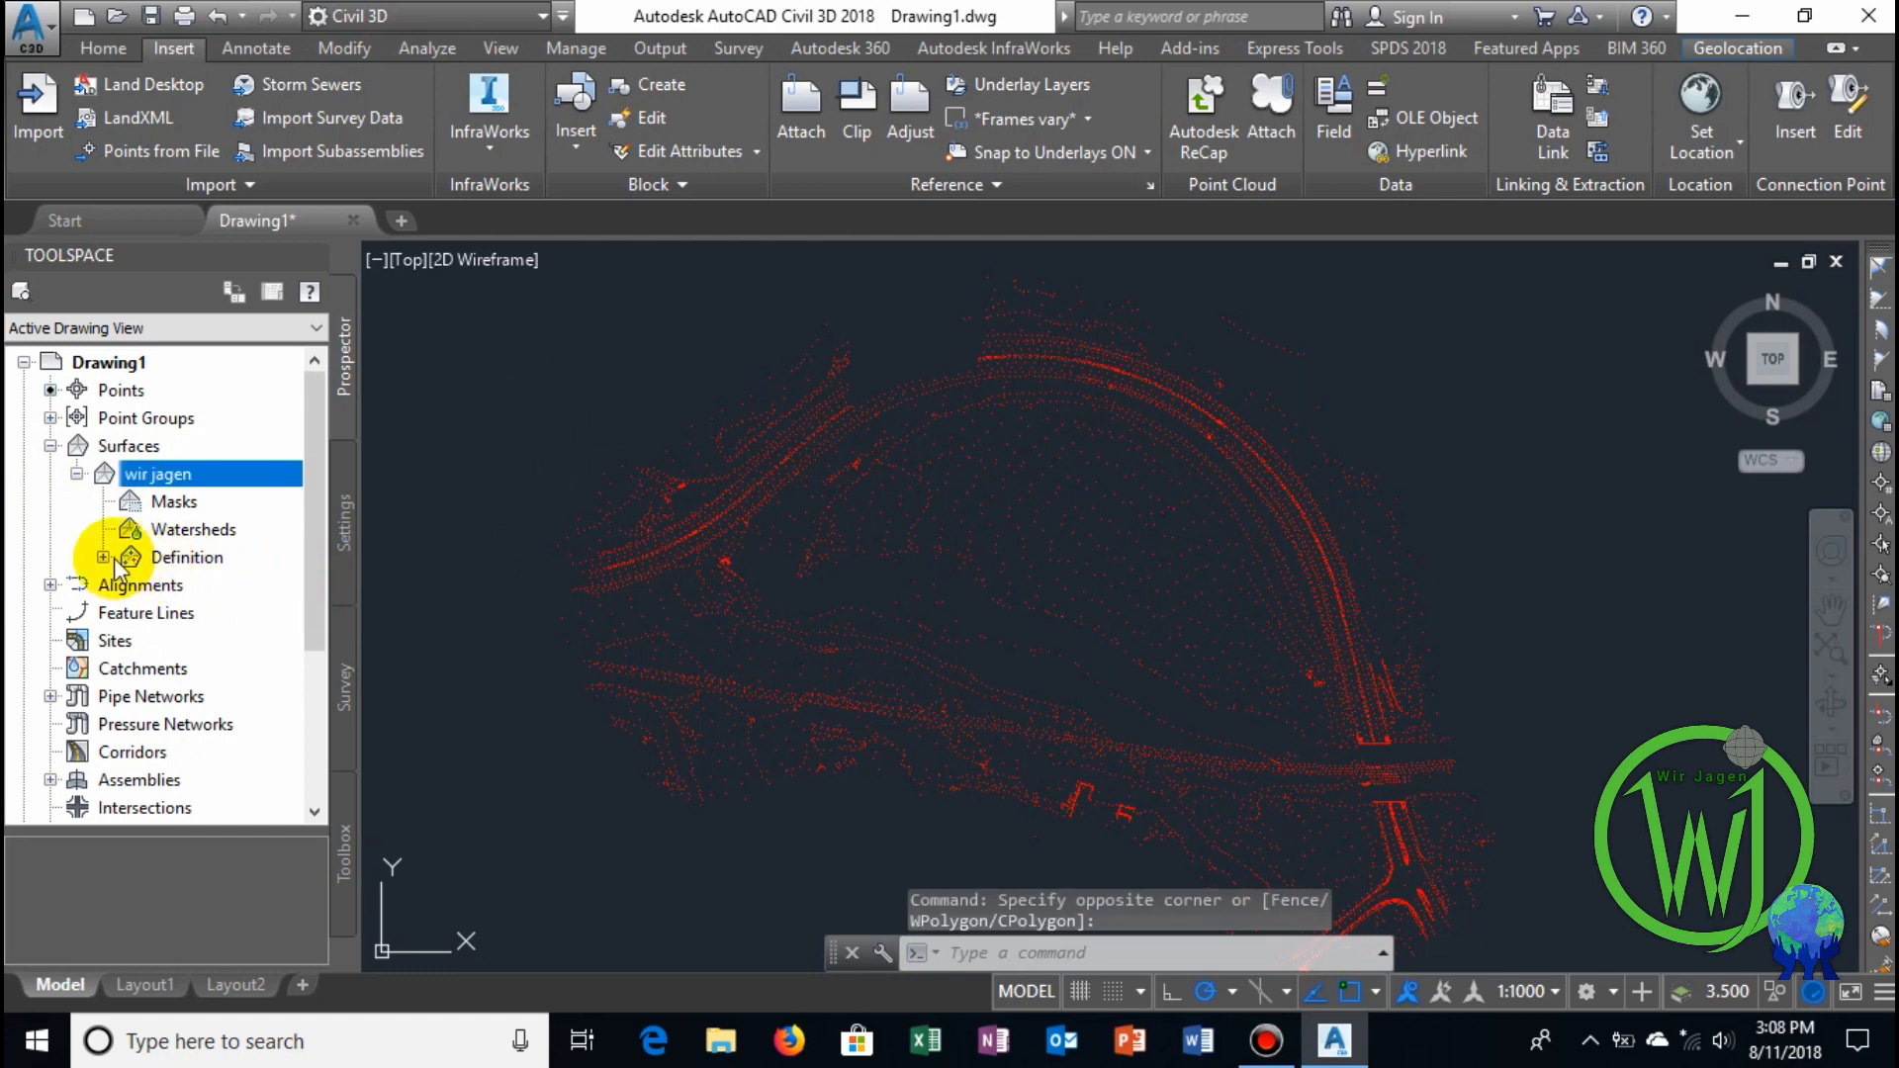
left_click(102, 557)
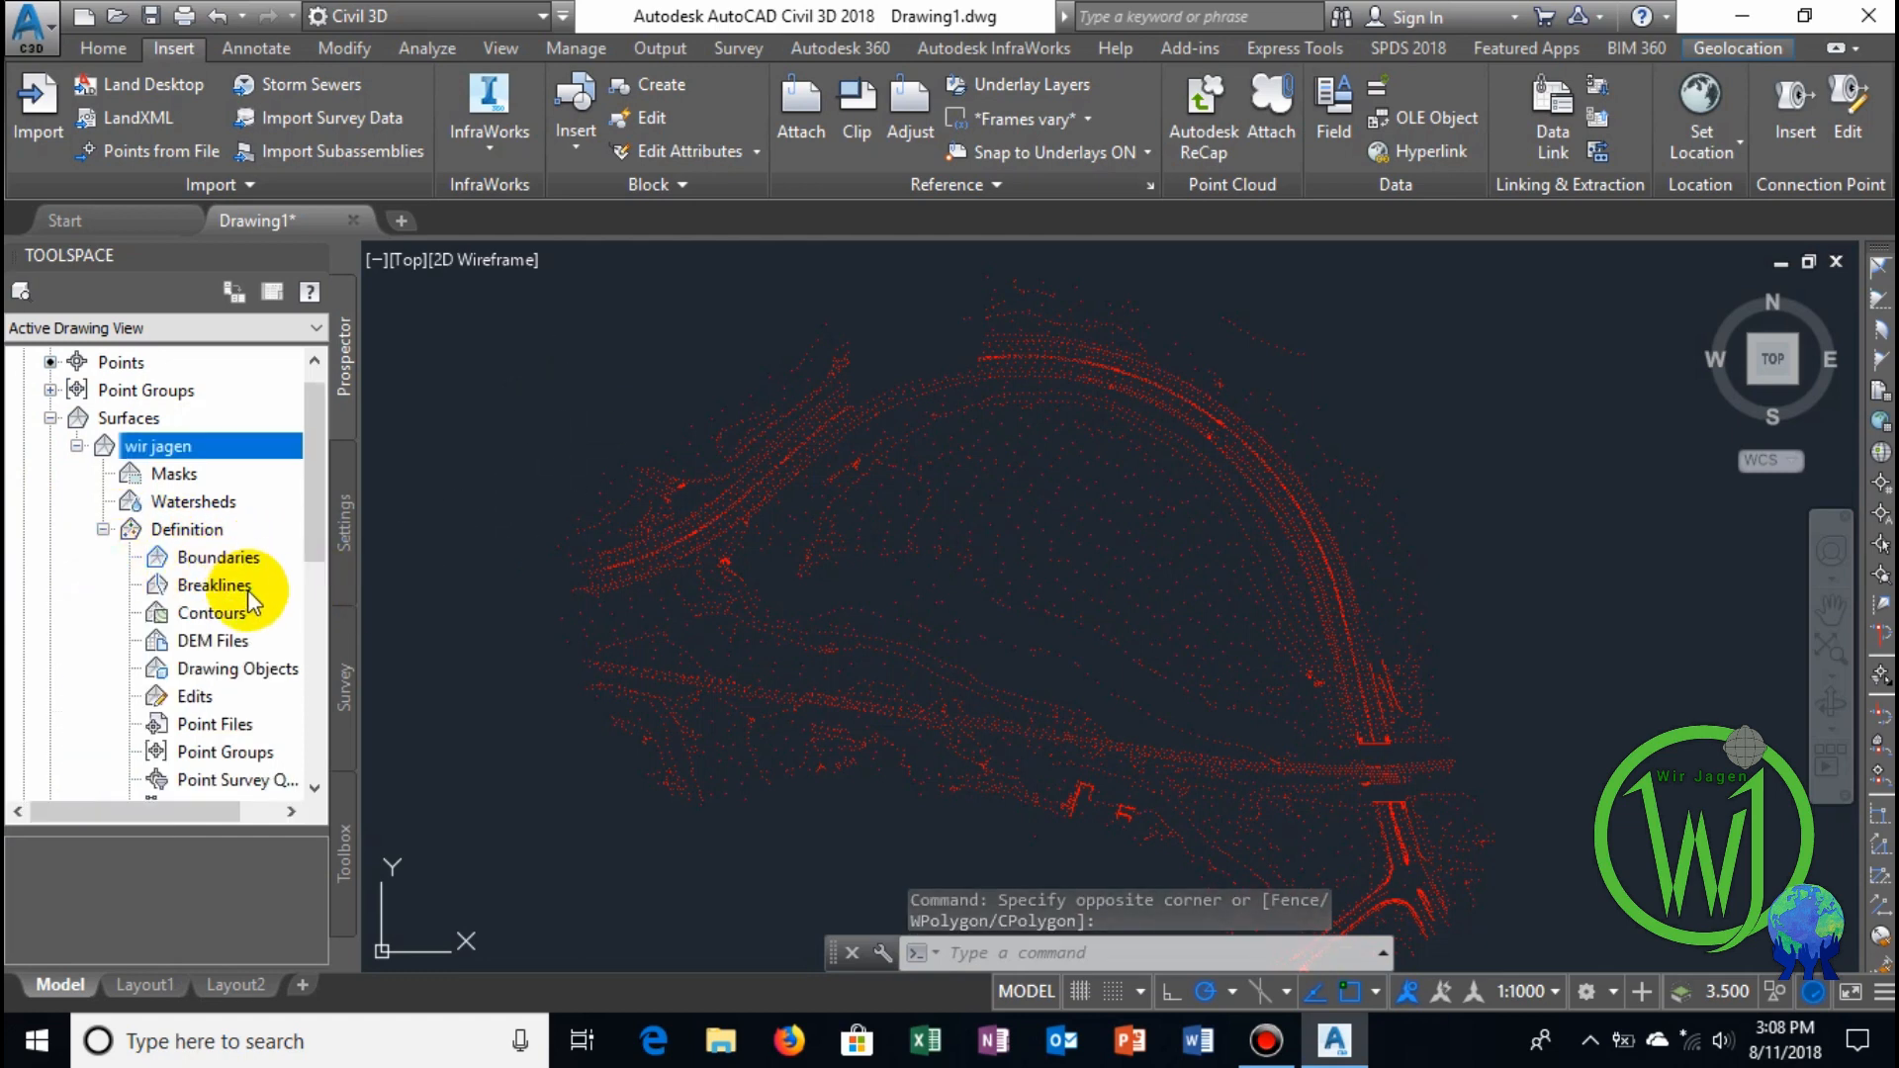
right_click(215, 735)
left_click(292, 742)
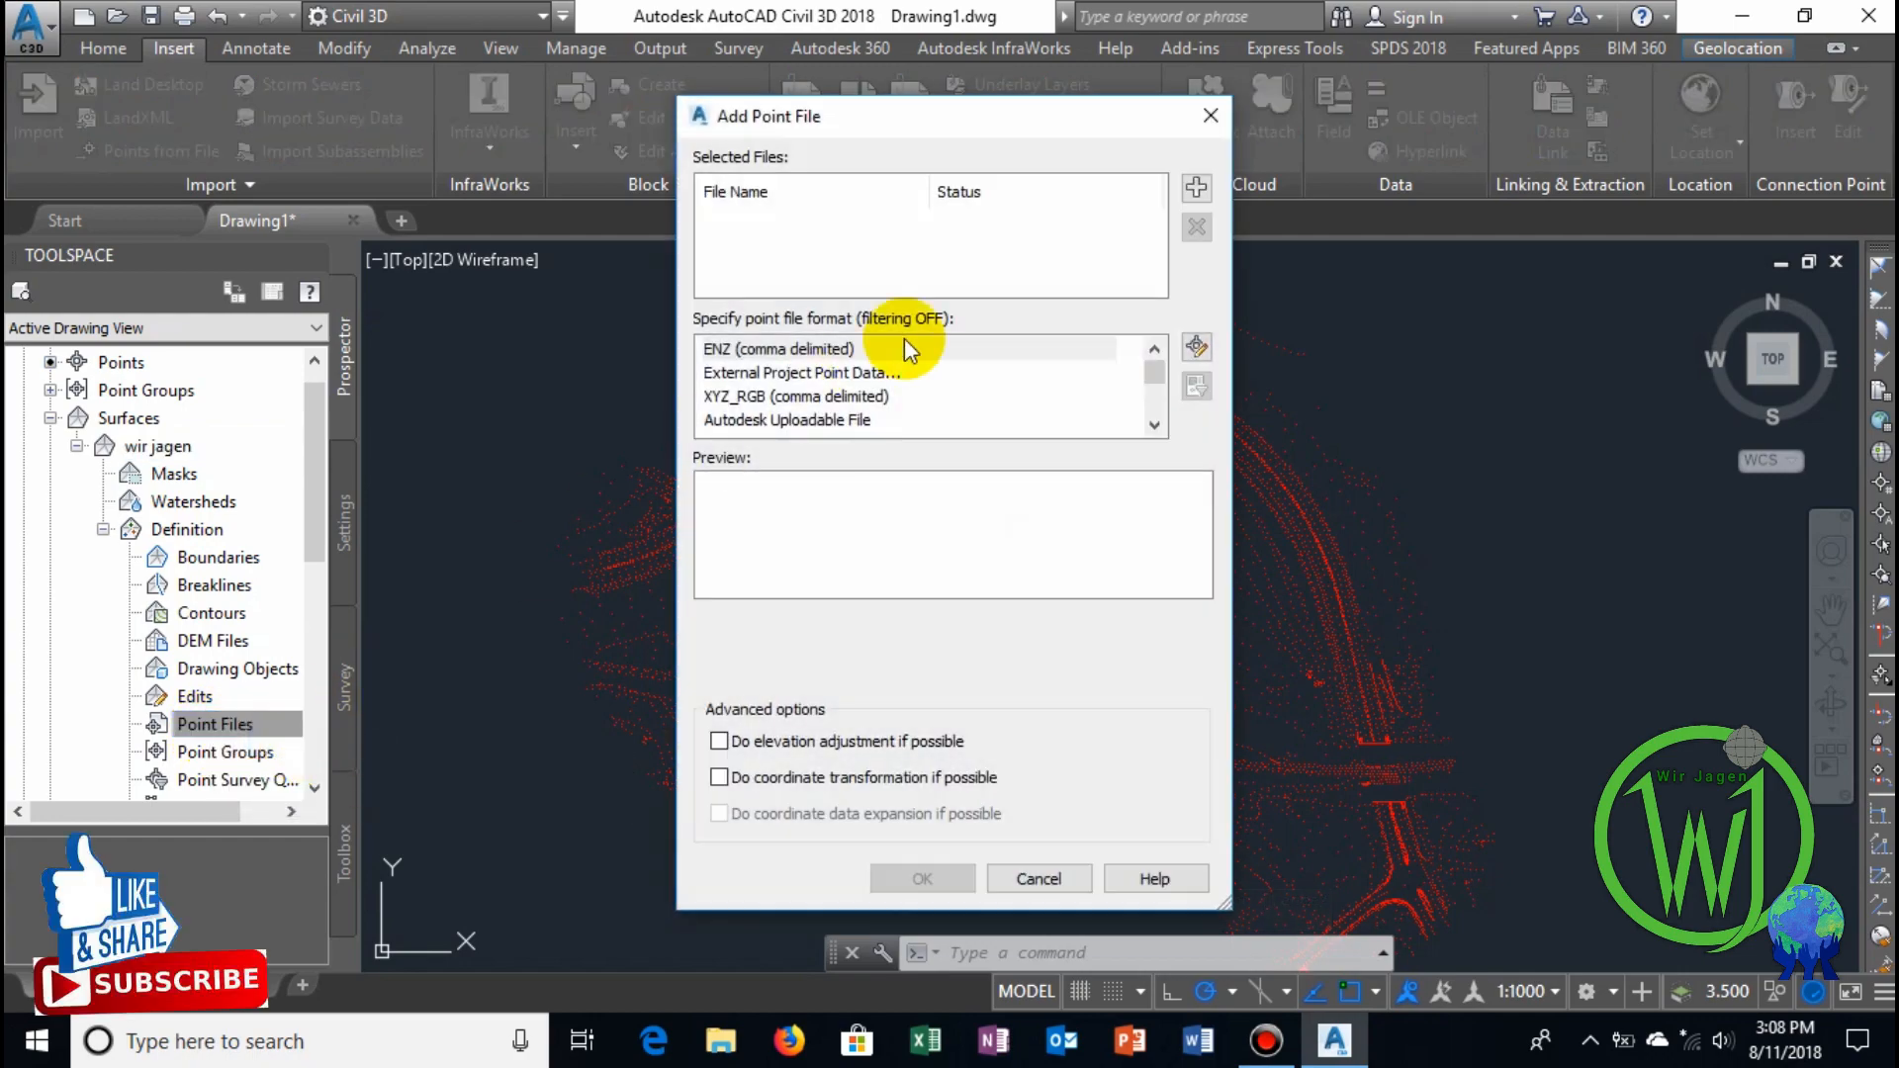
left_click(1196, 187)
left_click(757, 317)
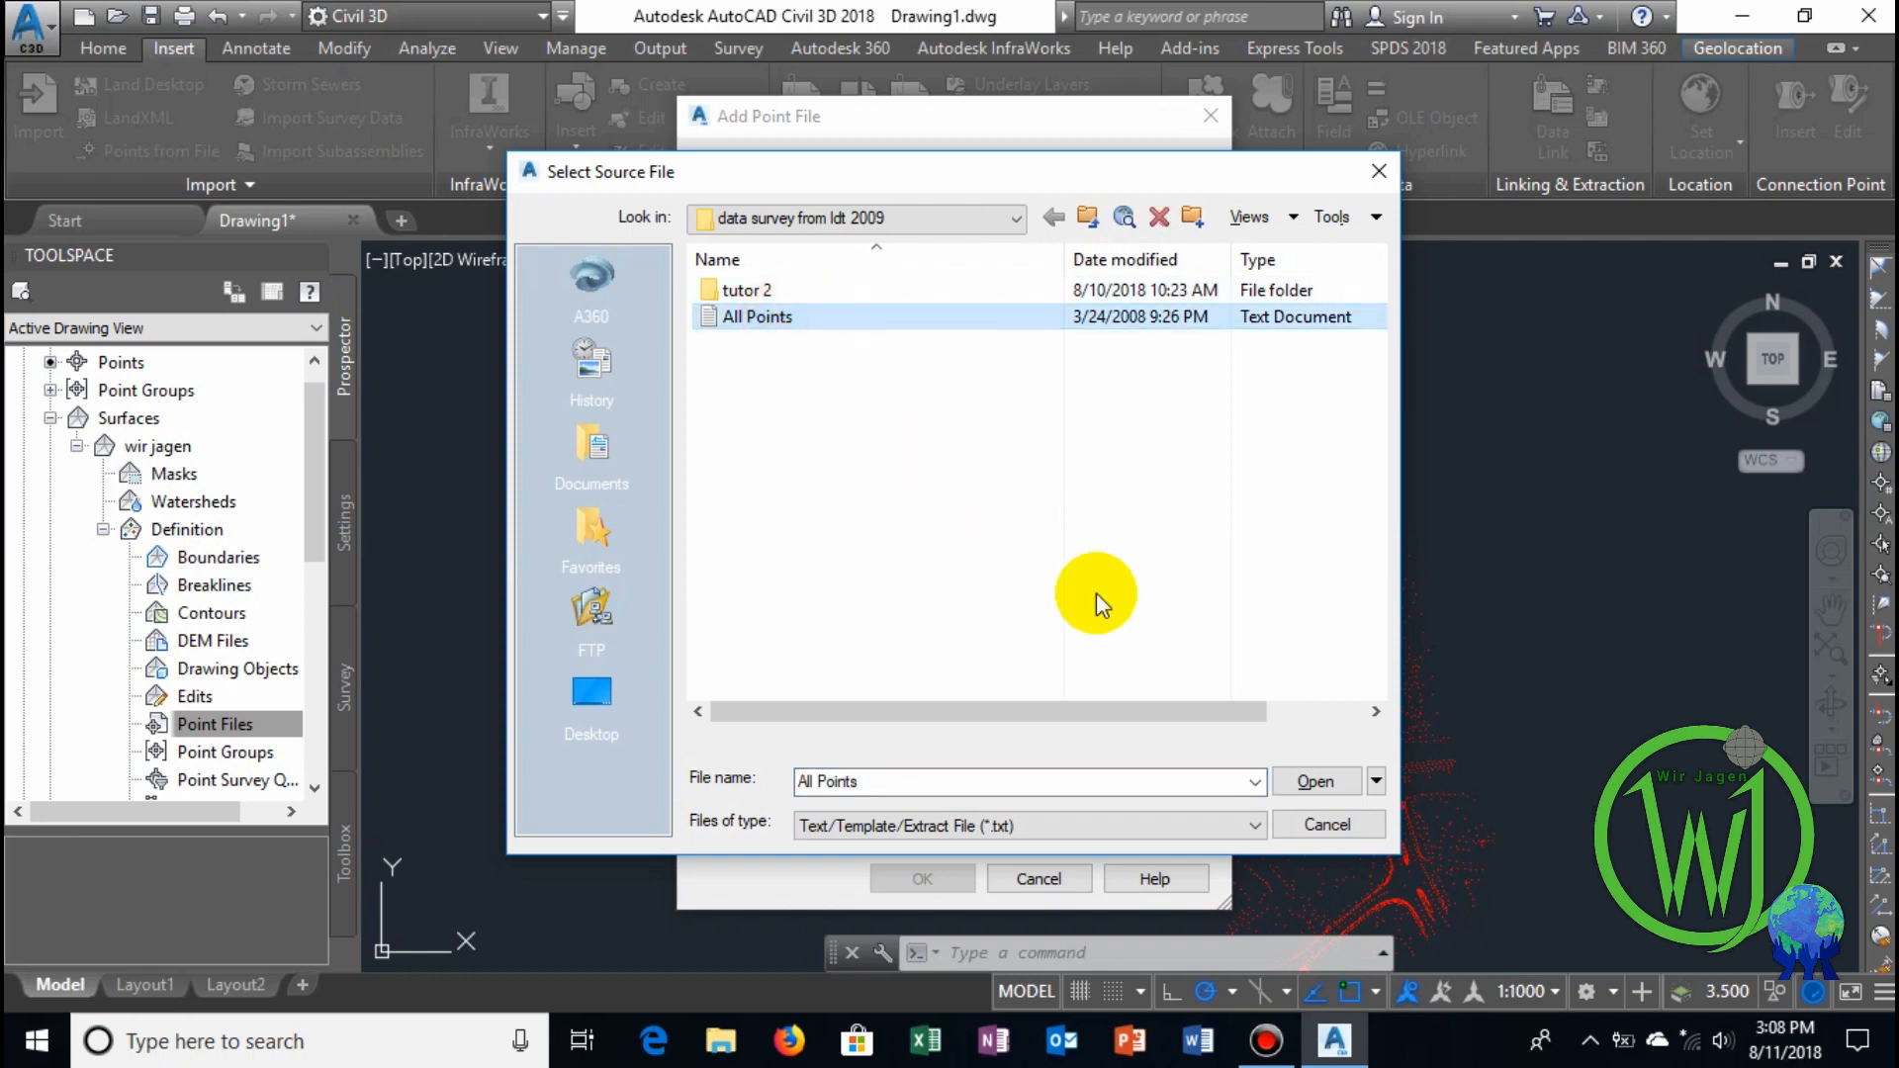
left_click(1313, 780)
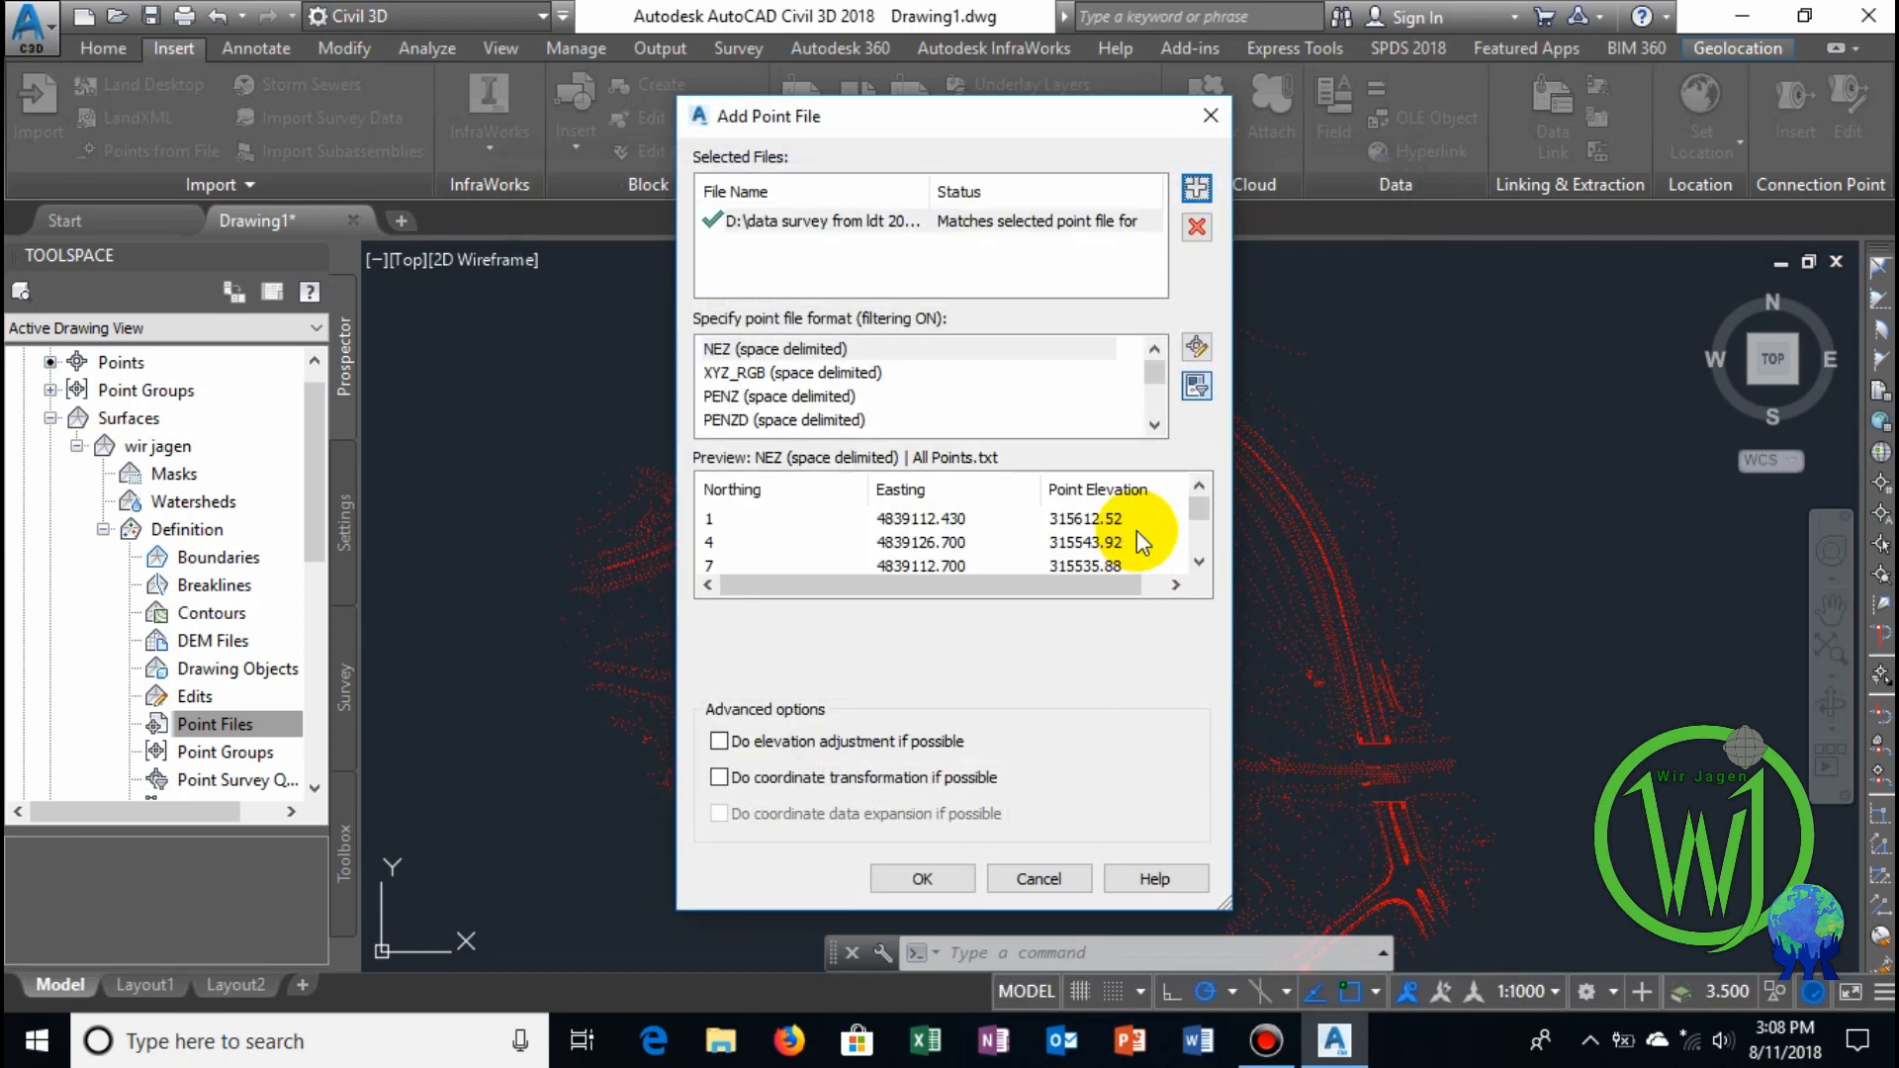
Set the point file format to PENZ (space delimited), add the data to the surface and inspect the contours.
left_click(726, 395)
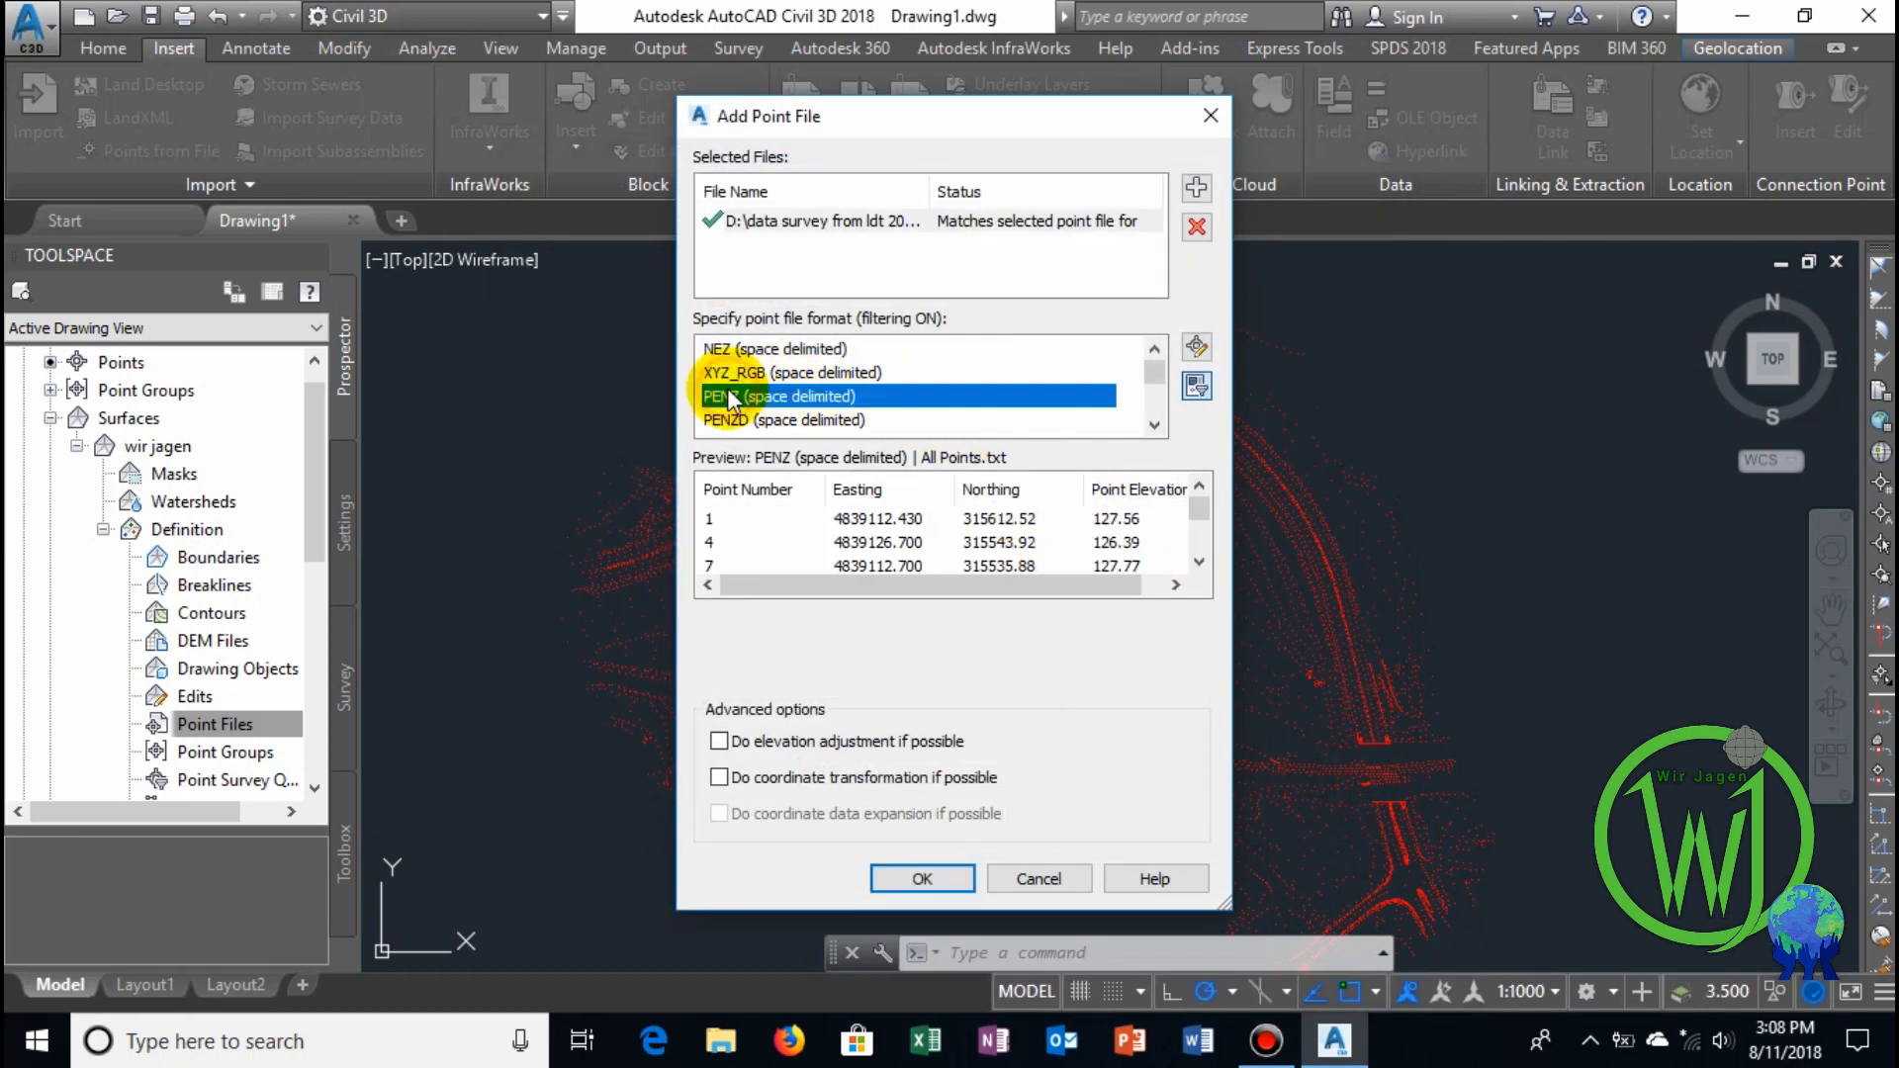
left_click_drag(884, 589, 1070, 591)
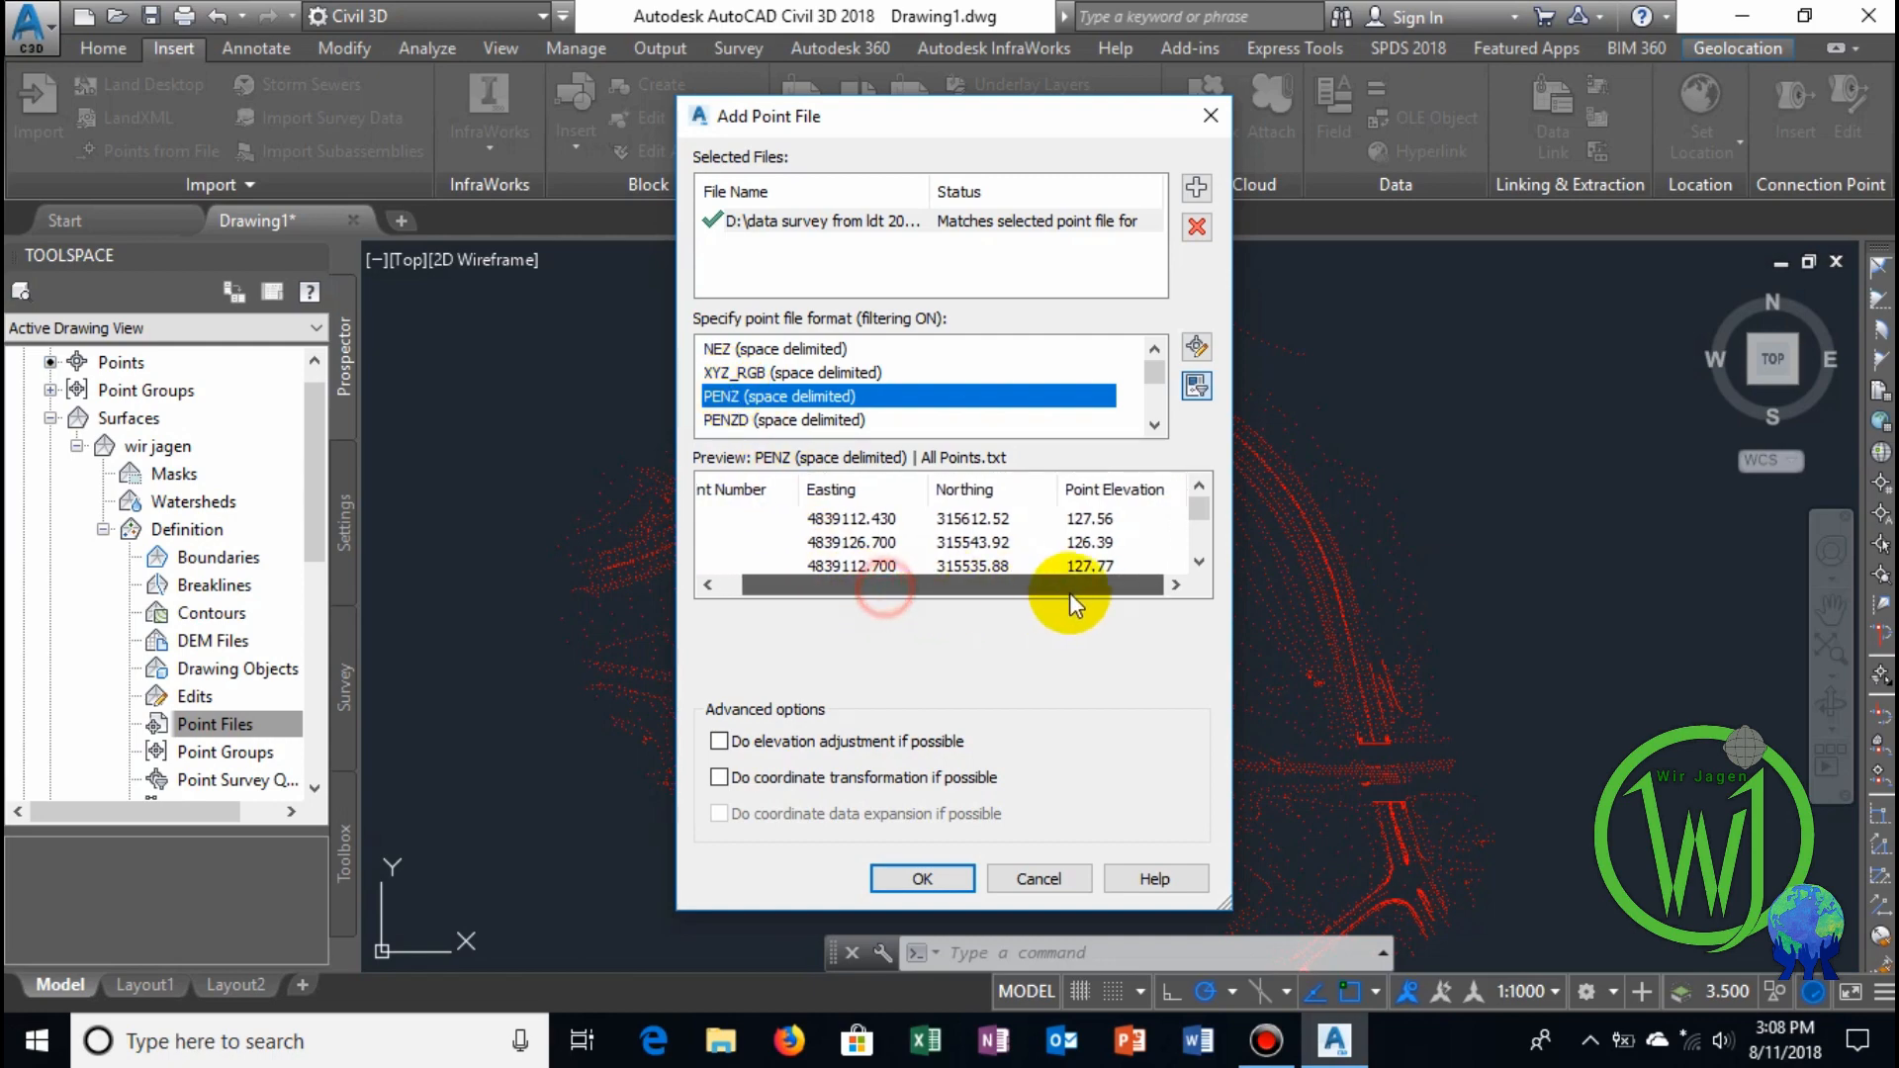
left_click(924, 878)
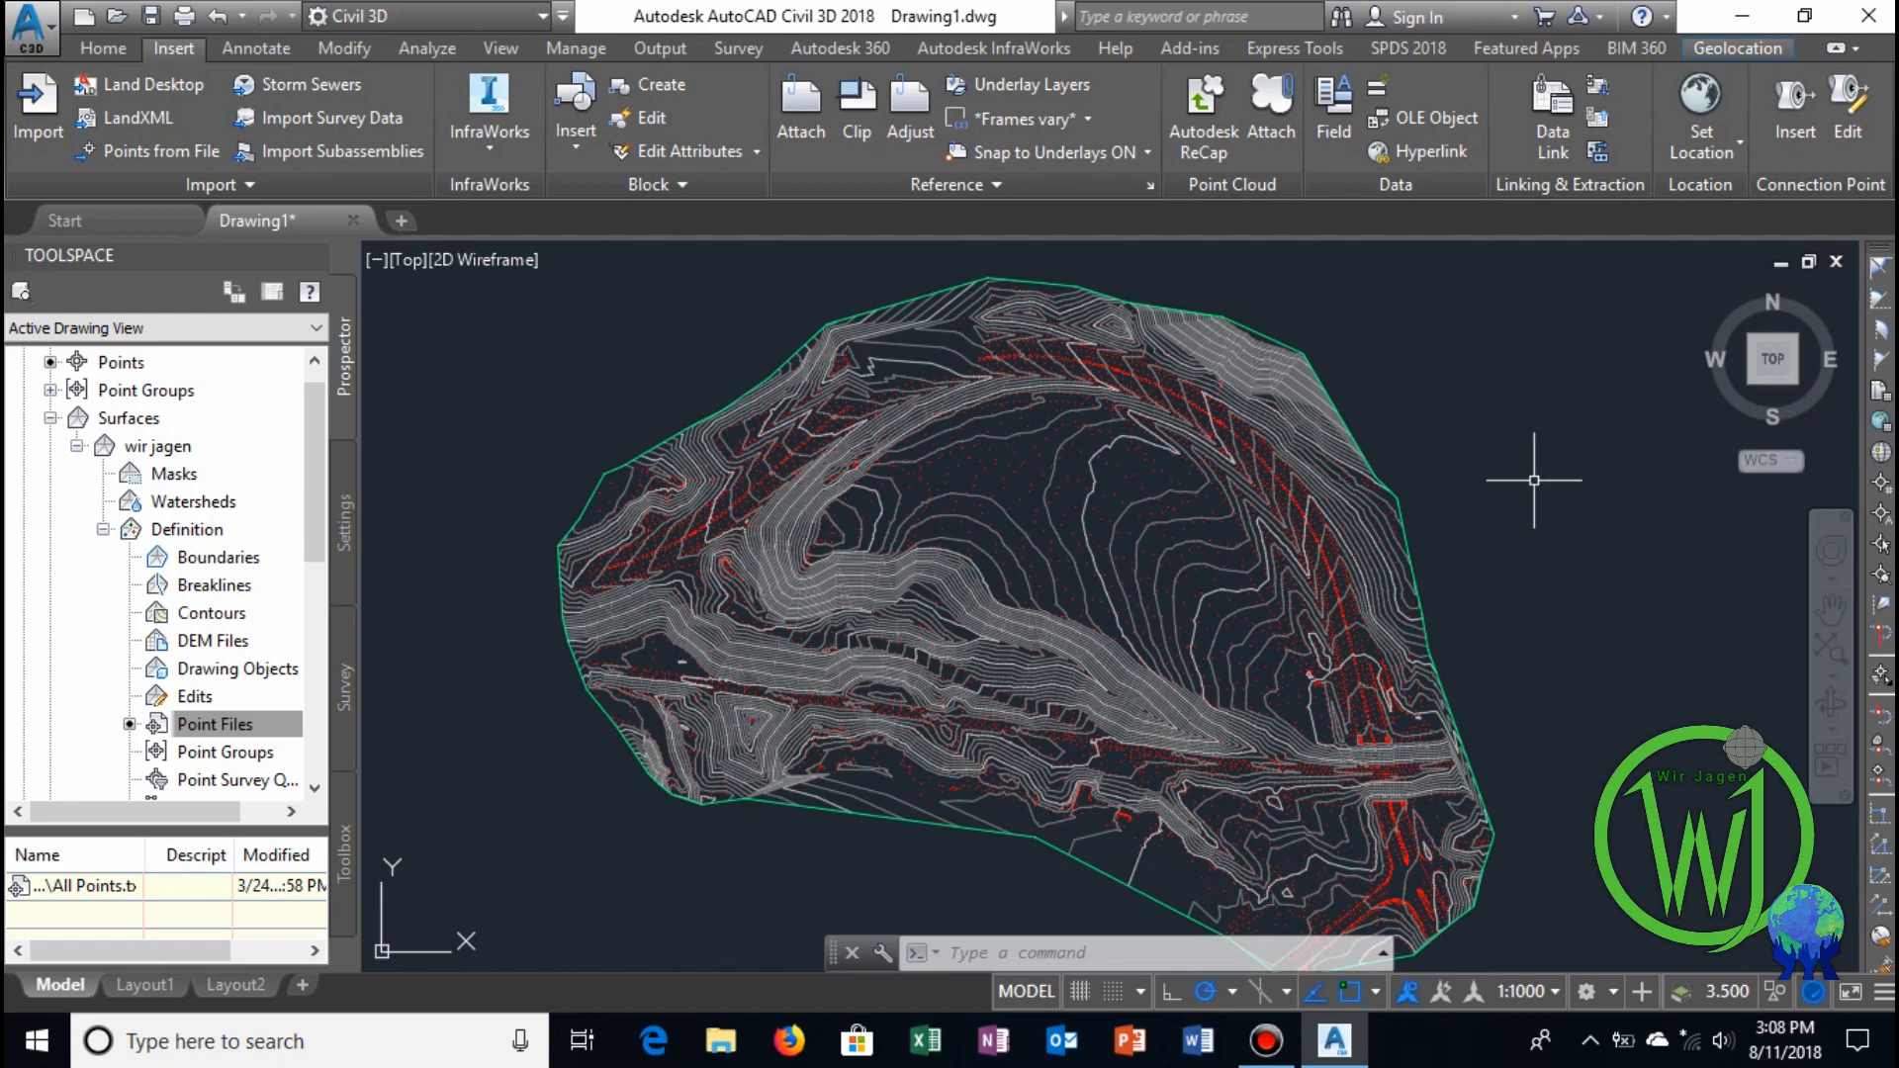
scroll(1145, 587, "up", 6)
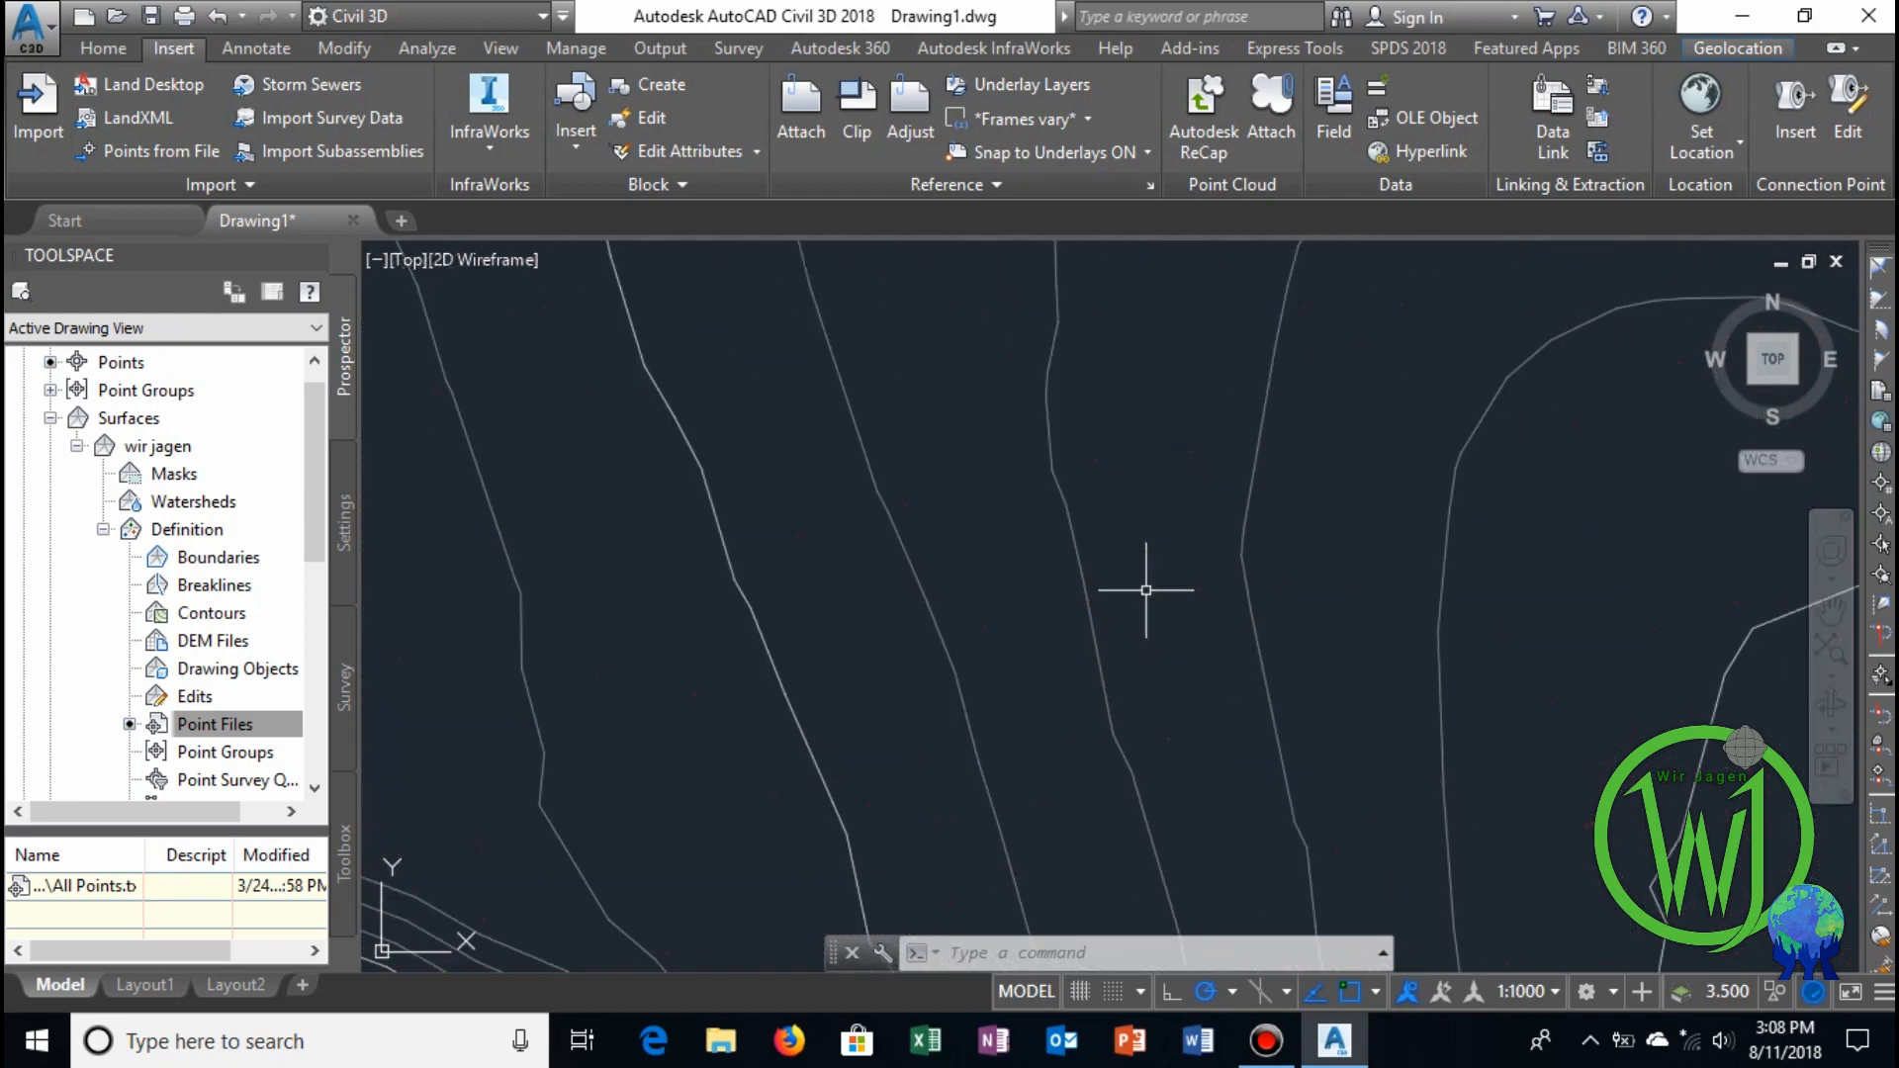
scroll(1145, 591, "down", 2)
scroll(1146, 590, "down", 5)
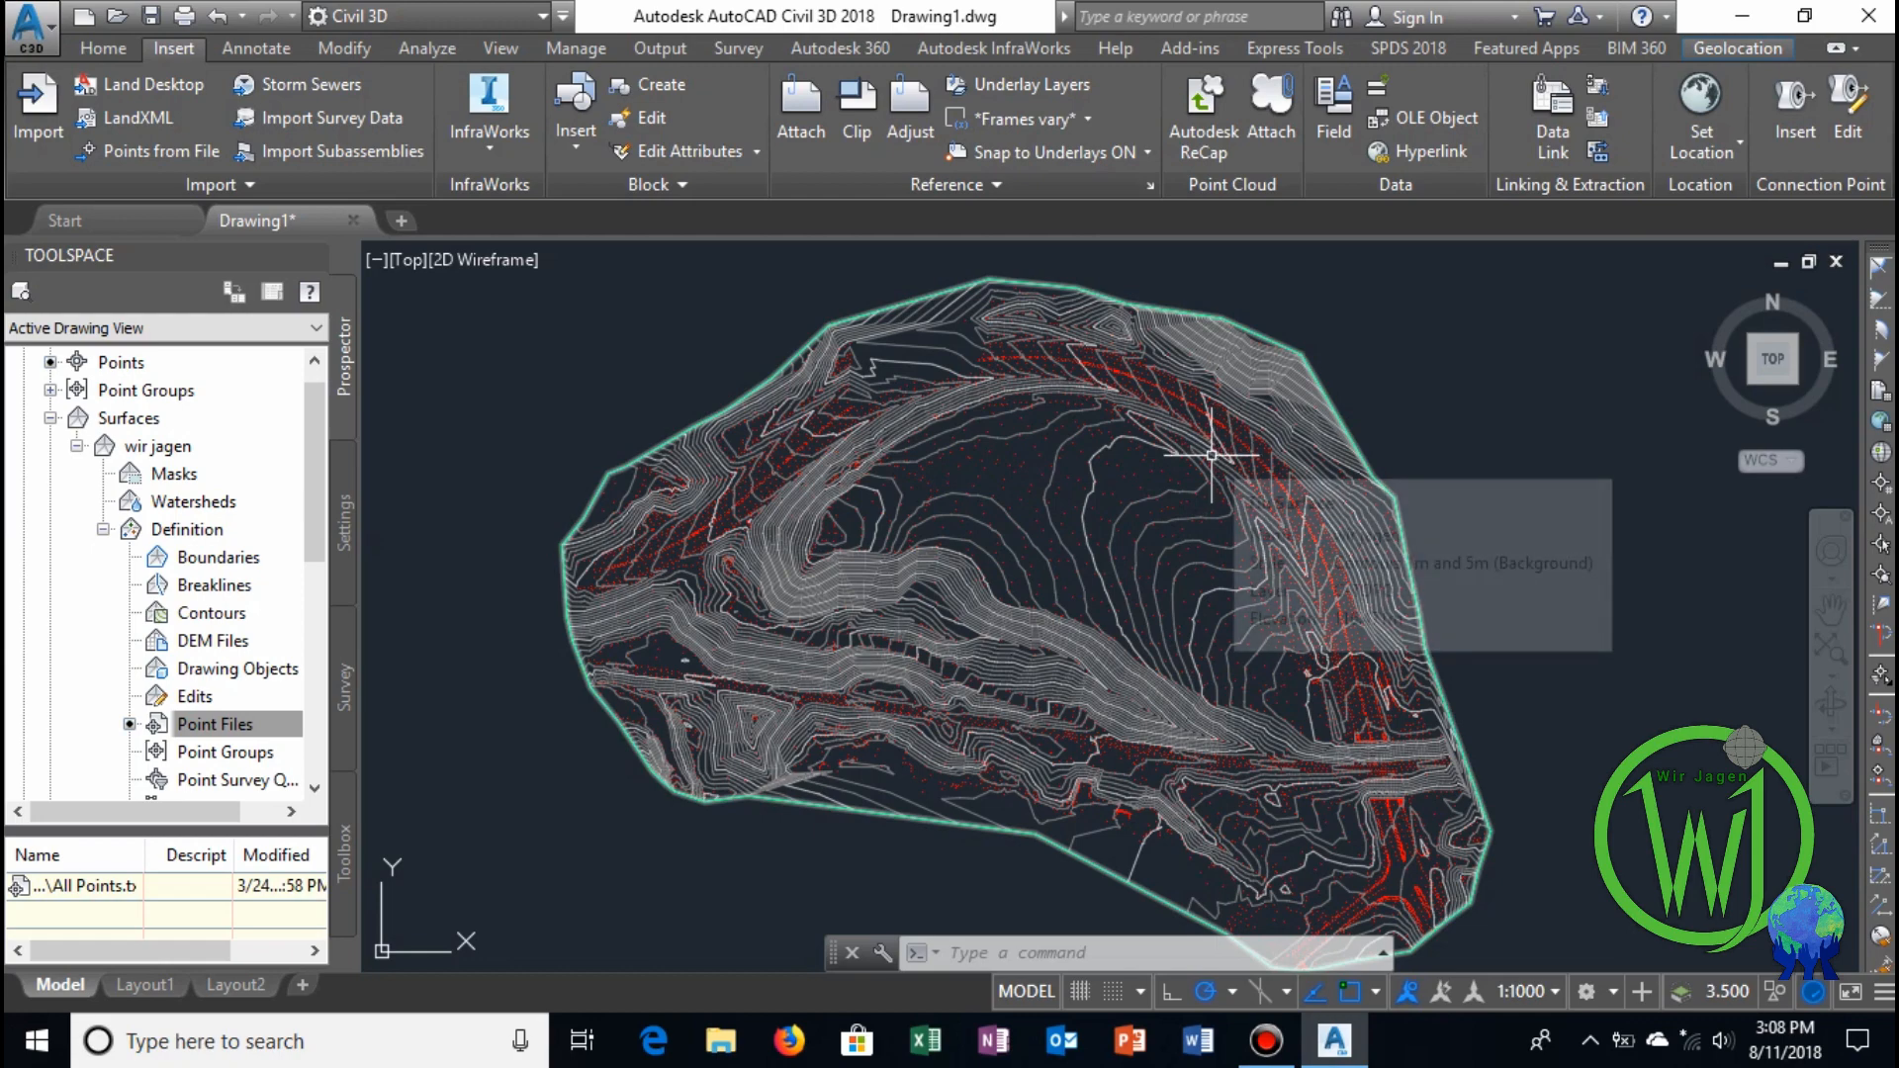
Set the "wir" point group's point style to <none>, apply it and close the point group list.
left_click_drag(314, 463, 314, 412)
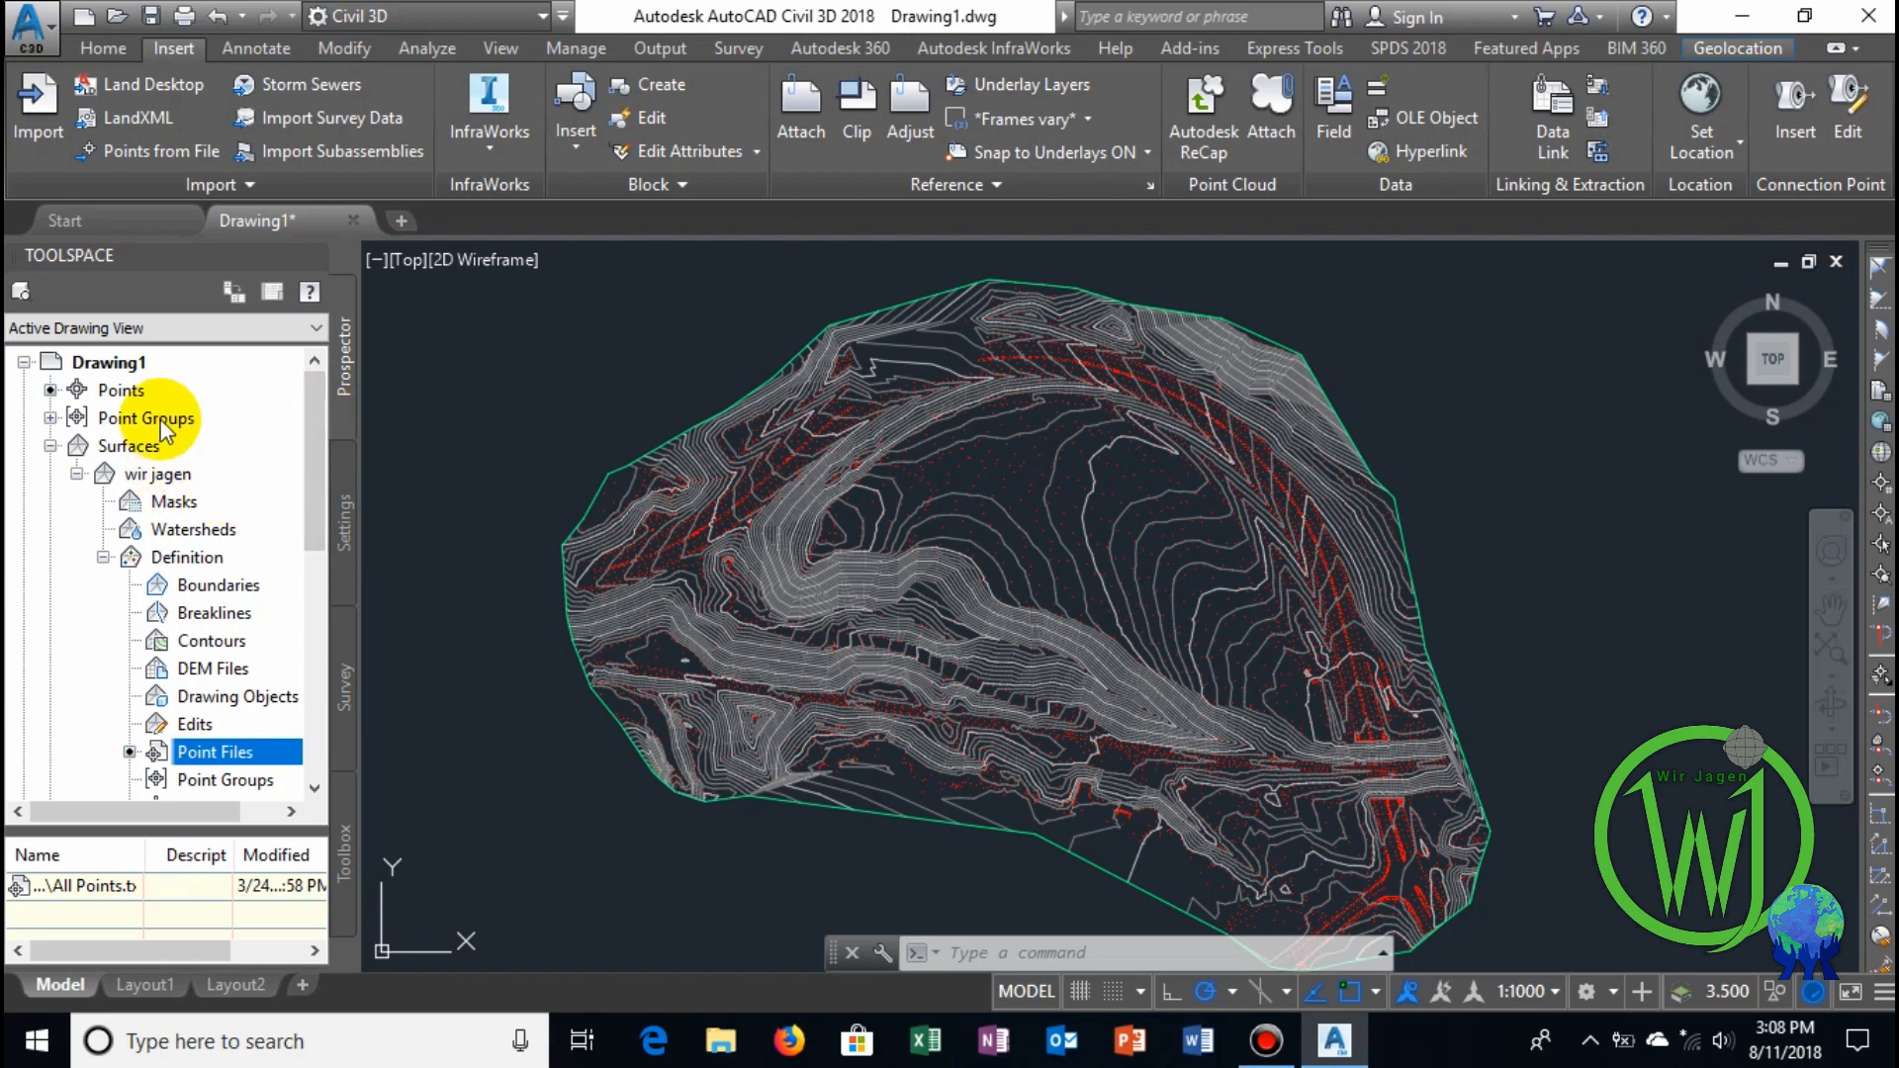
right_click(190, 417)
left_click(277, 433)
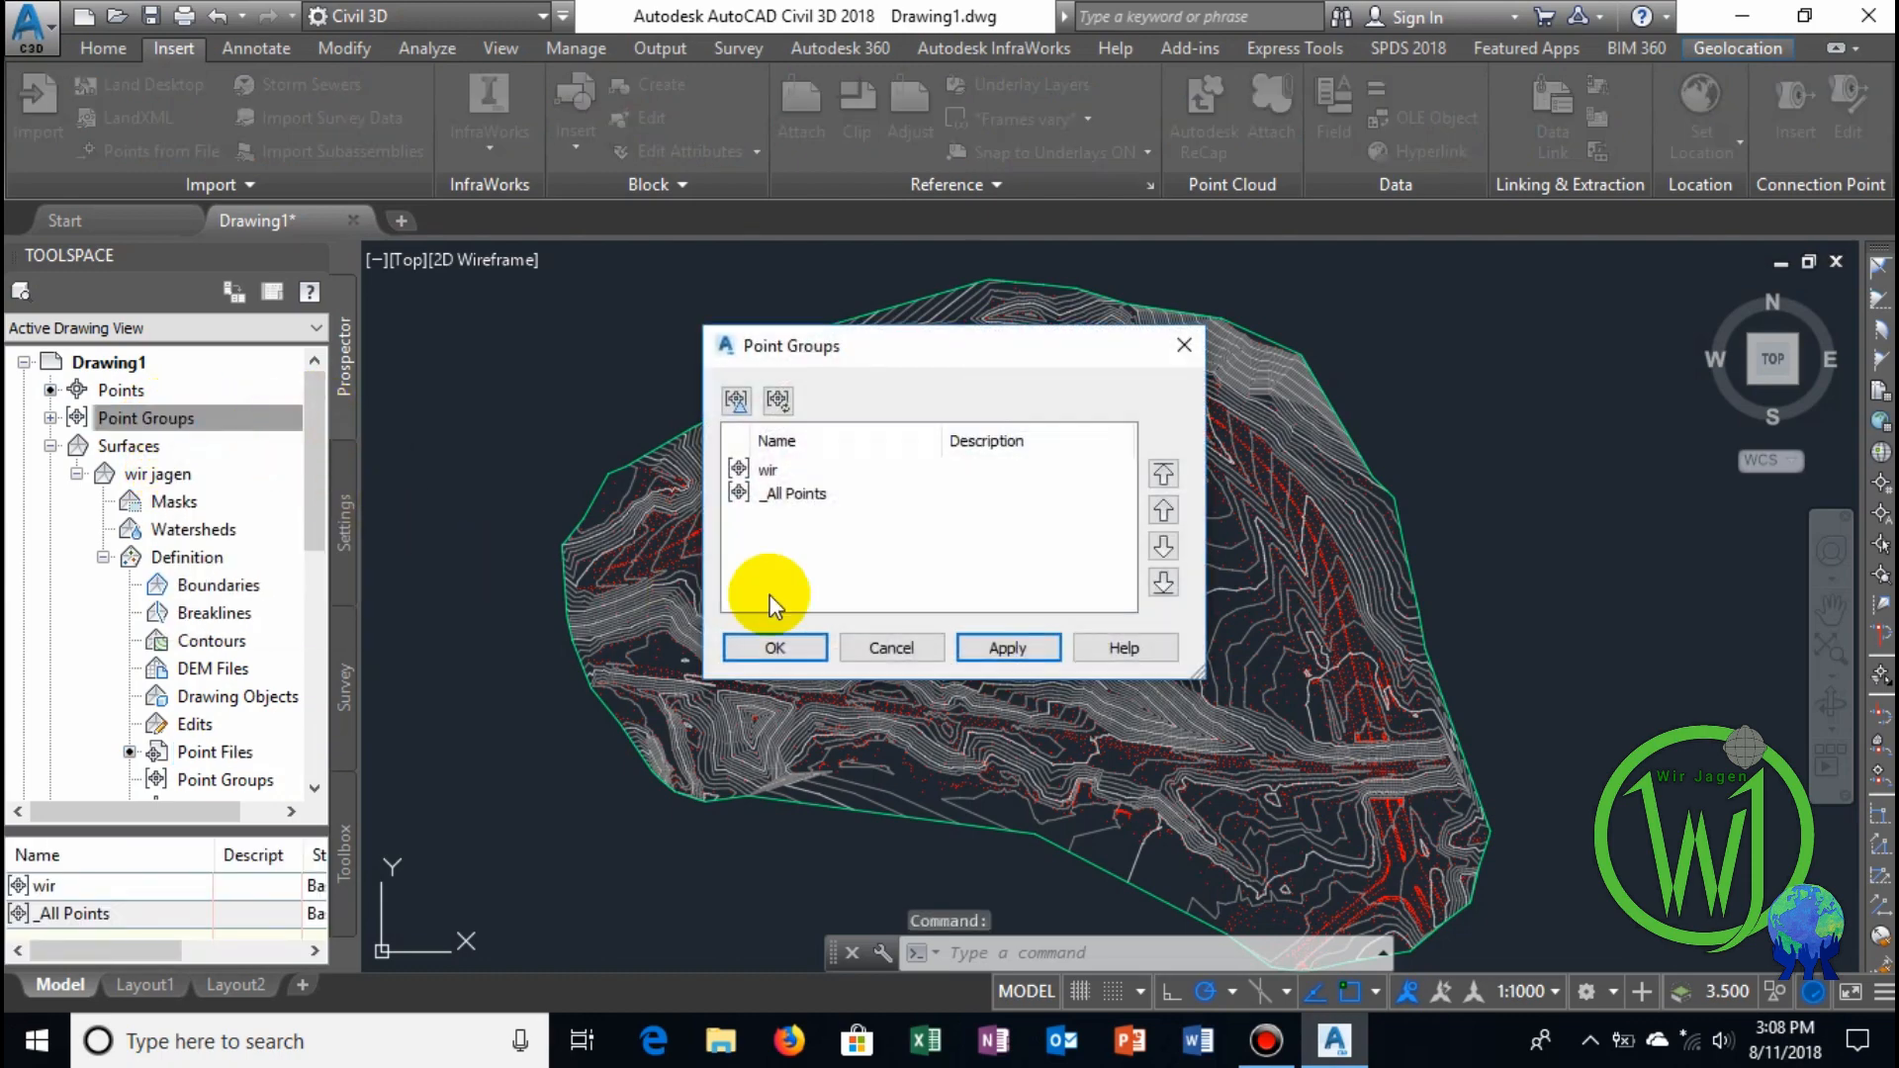
left_click(764, 469)
double_click(764, 471)
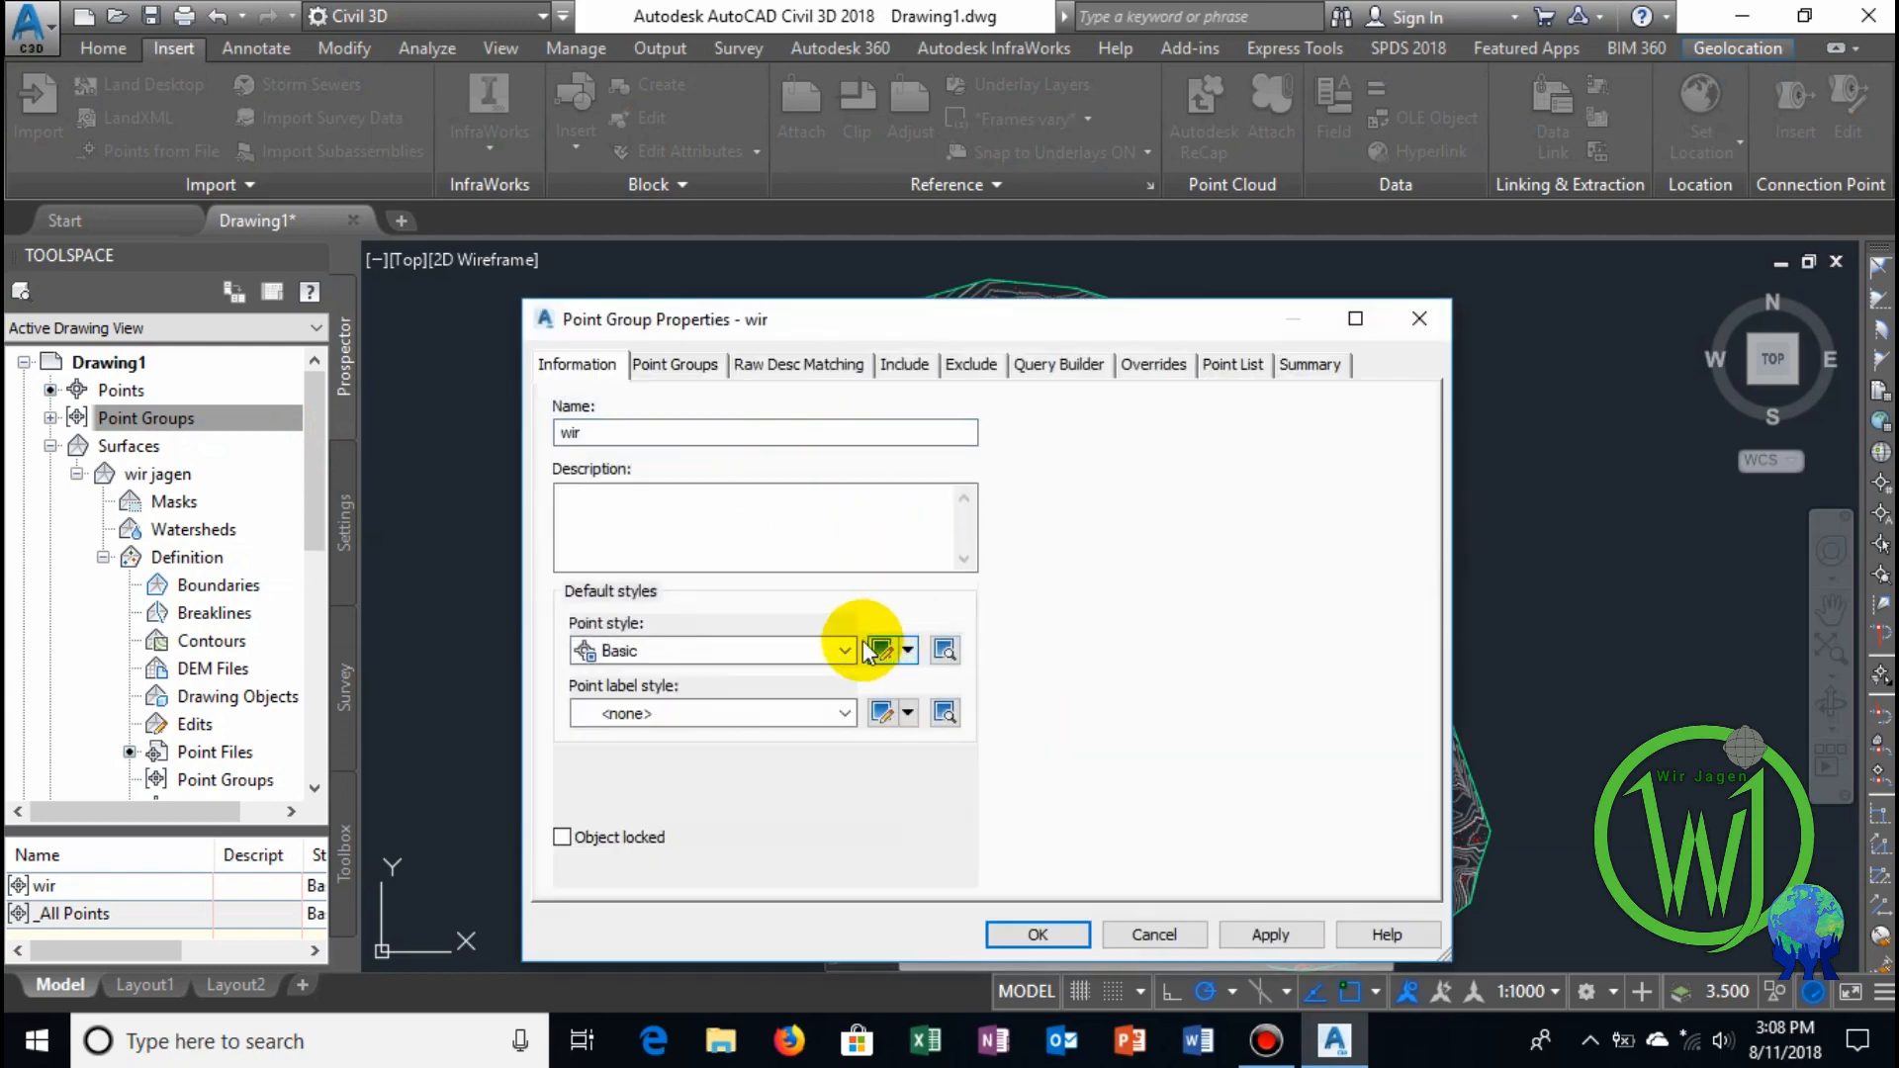
left_click(844, 651)
scroll(791, 685, "up", 2)
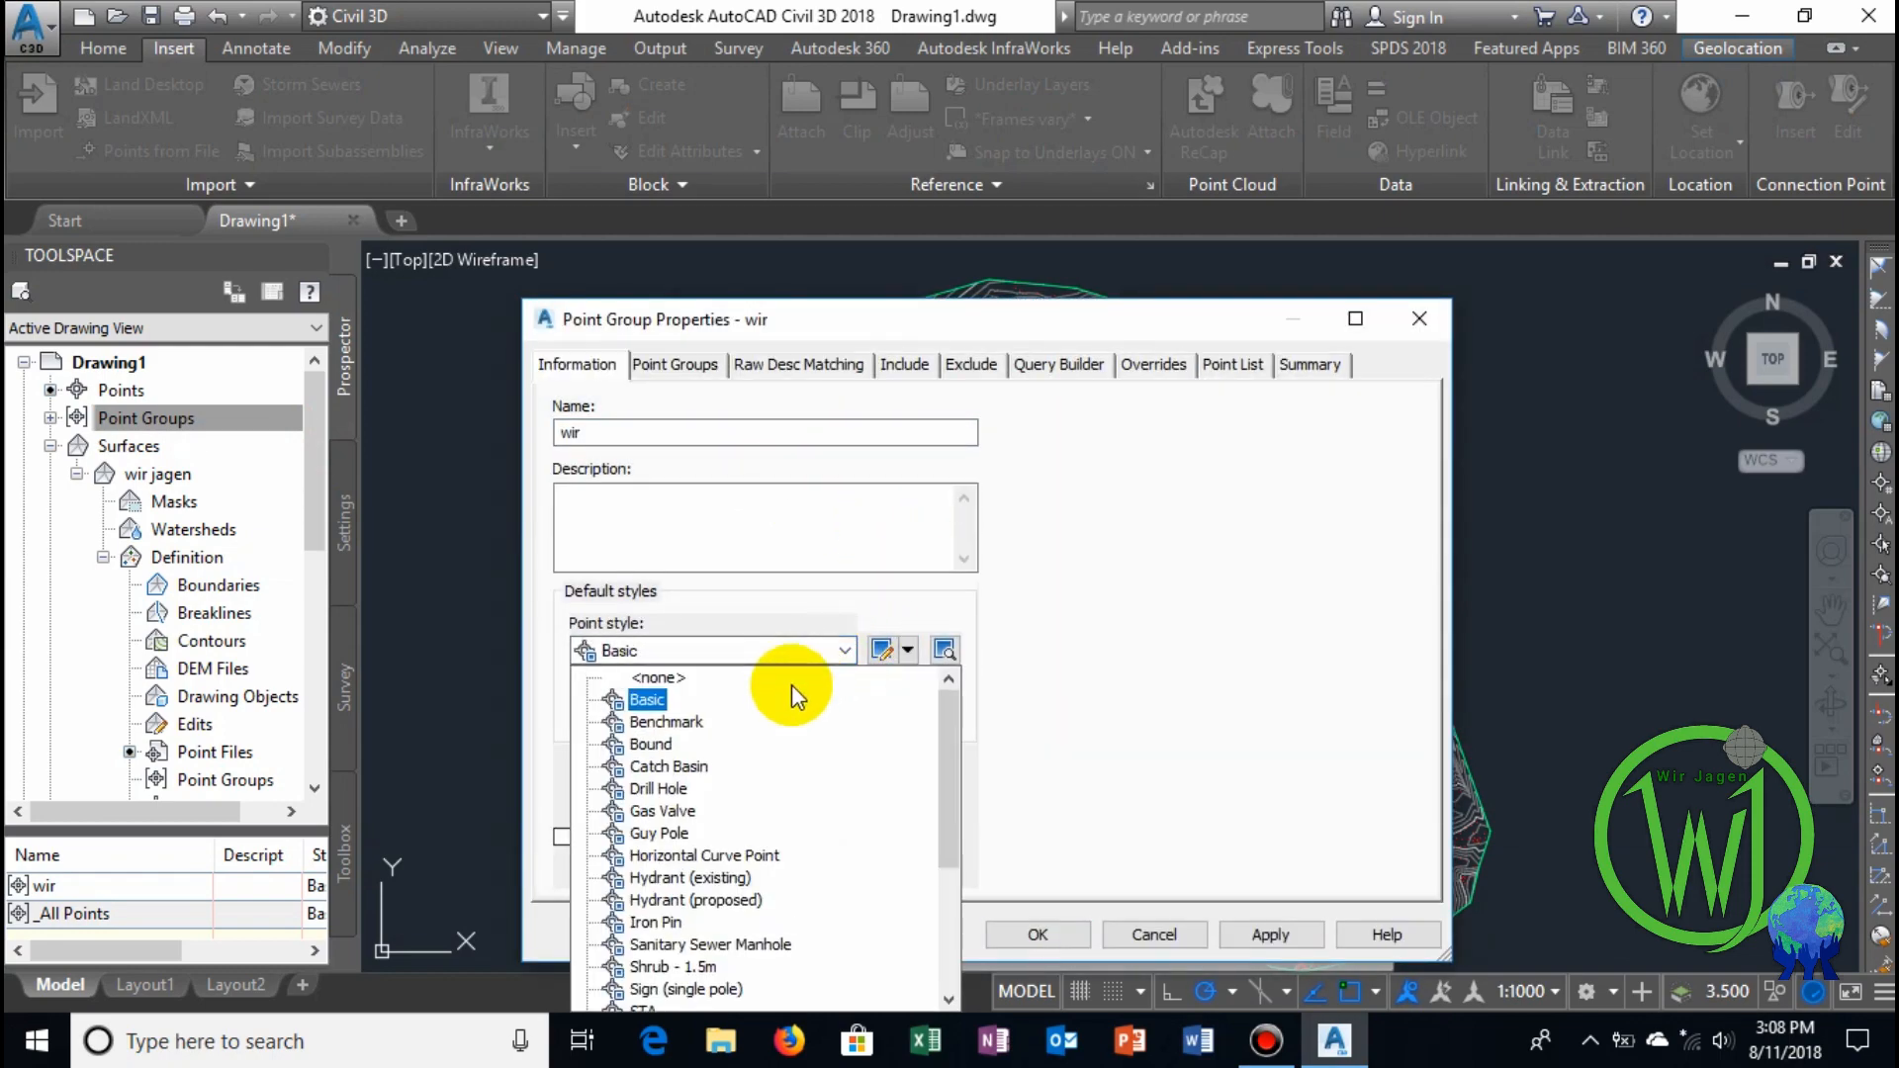
left_click(712, 677)
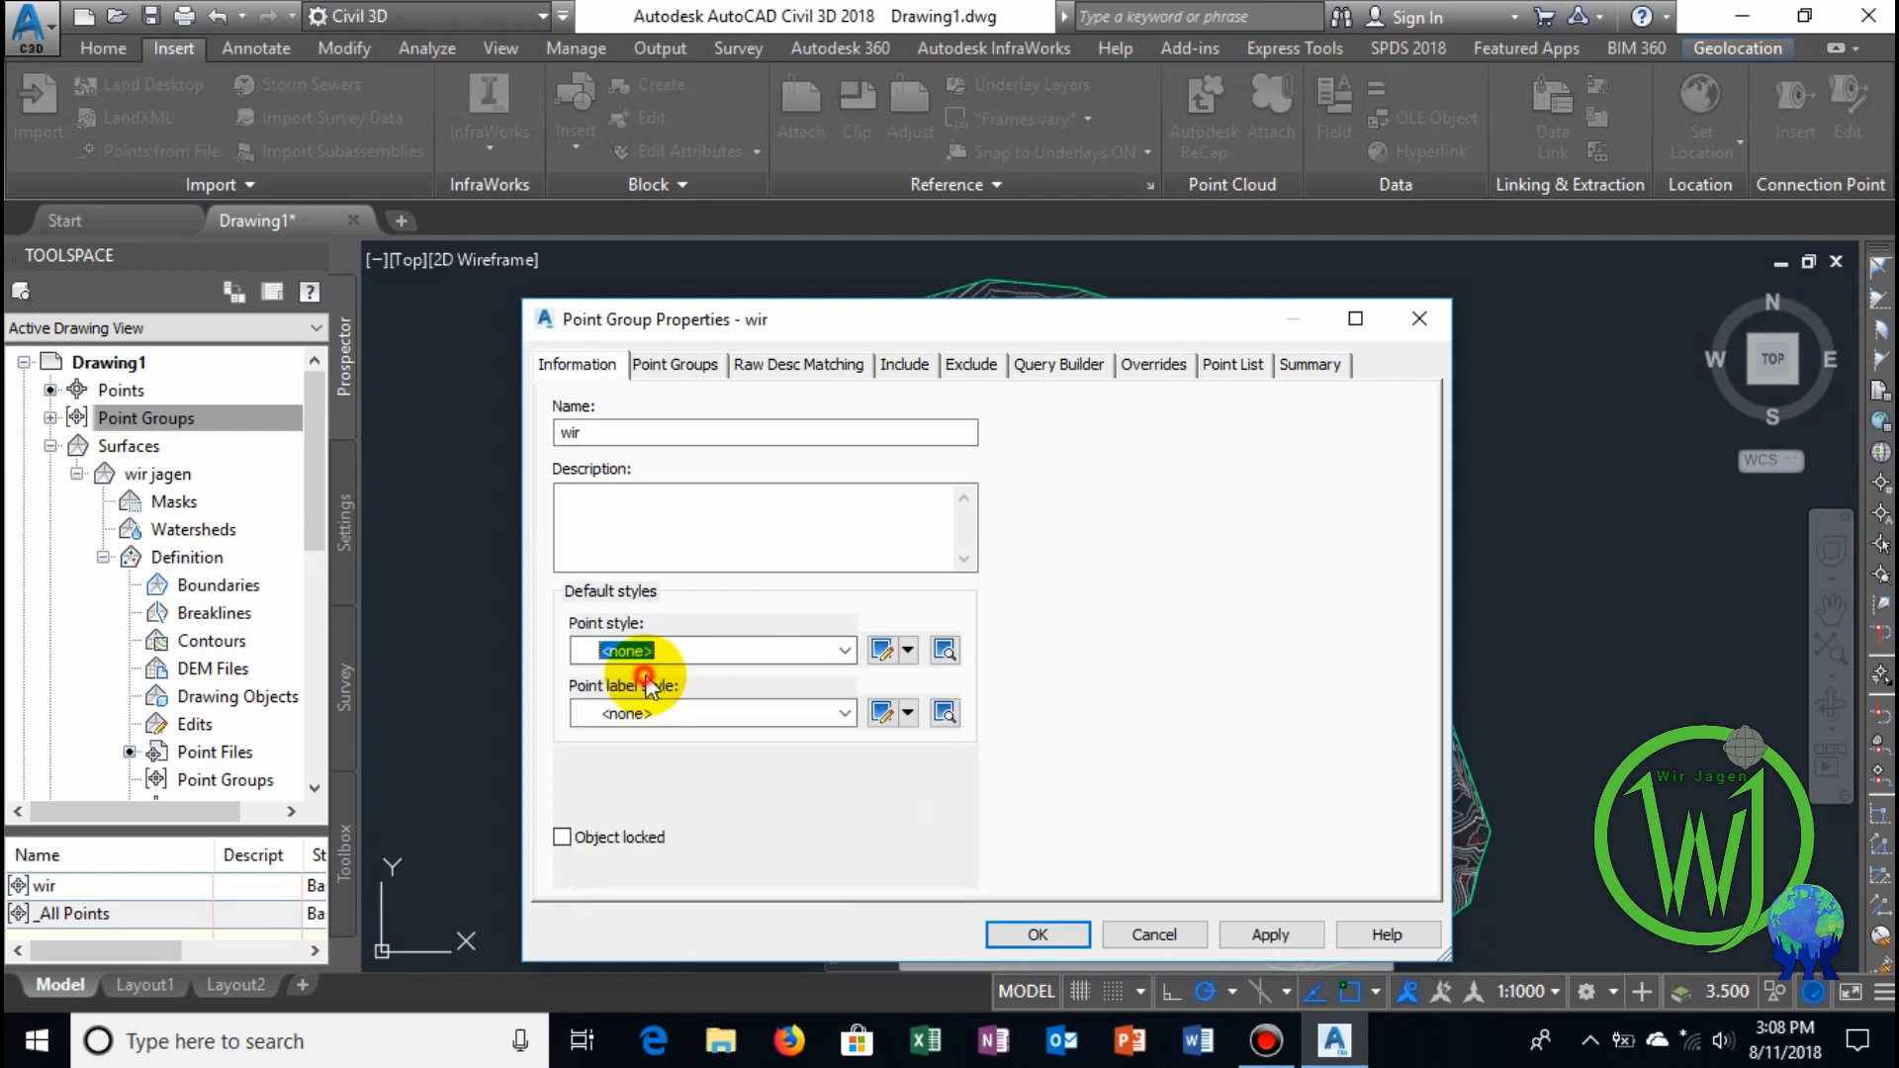
left_click(1262, 929)
left_click(1056, 936)
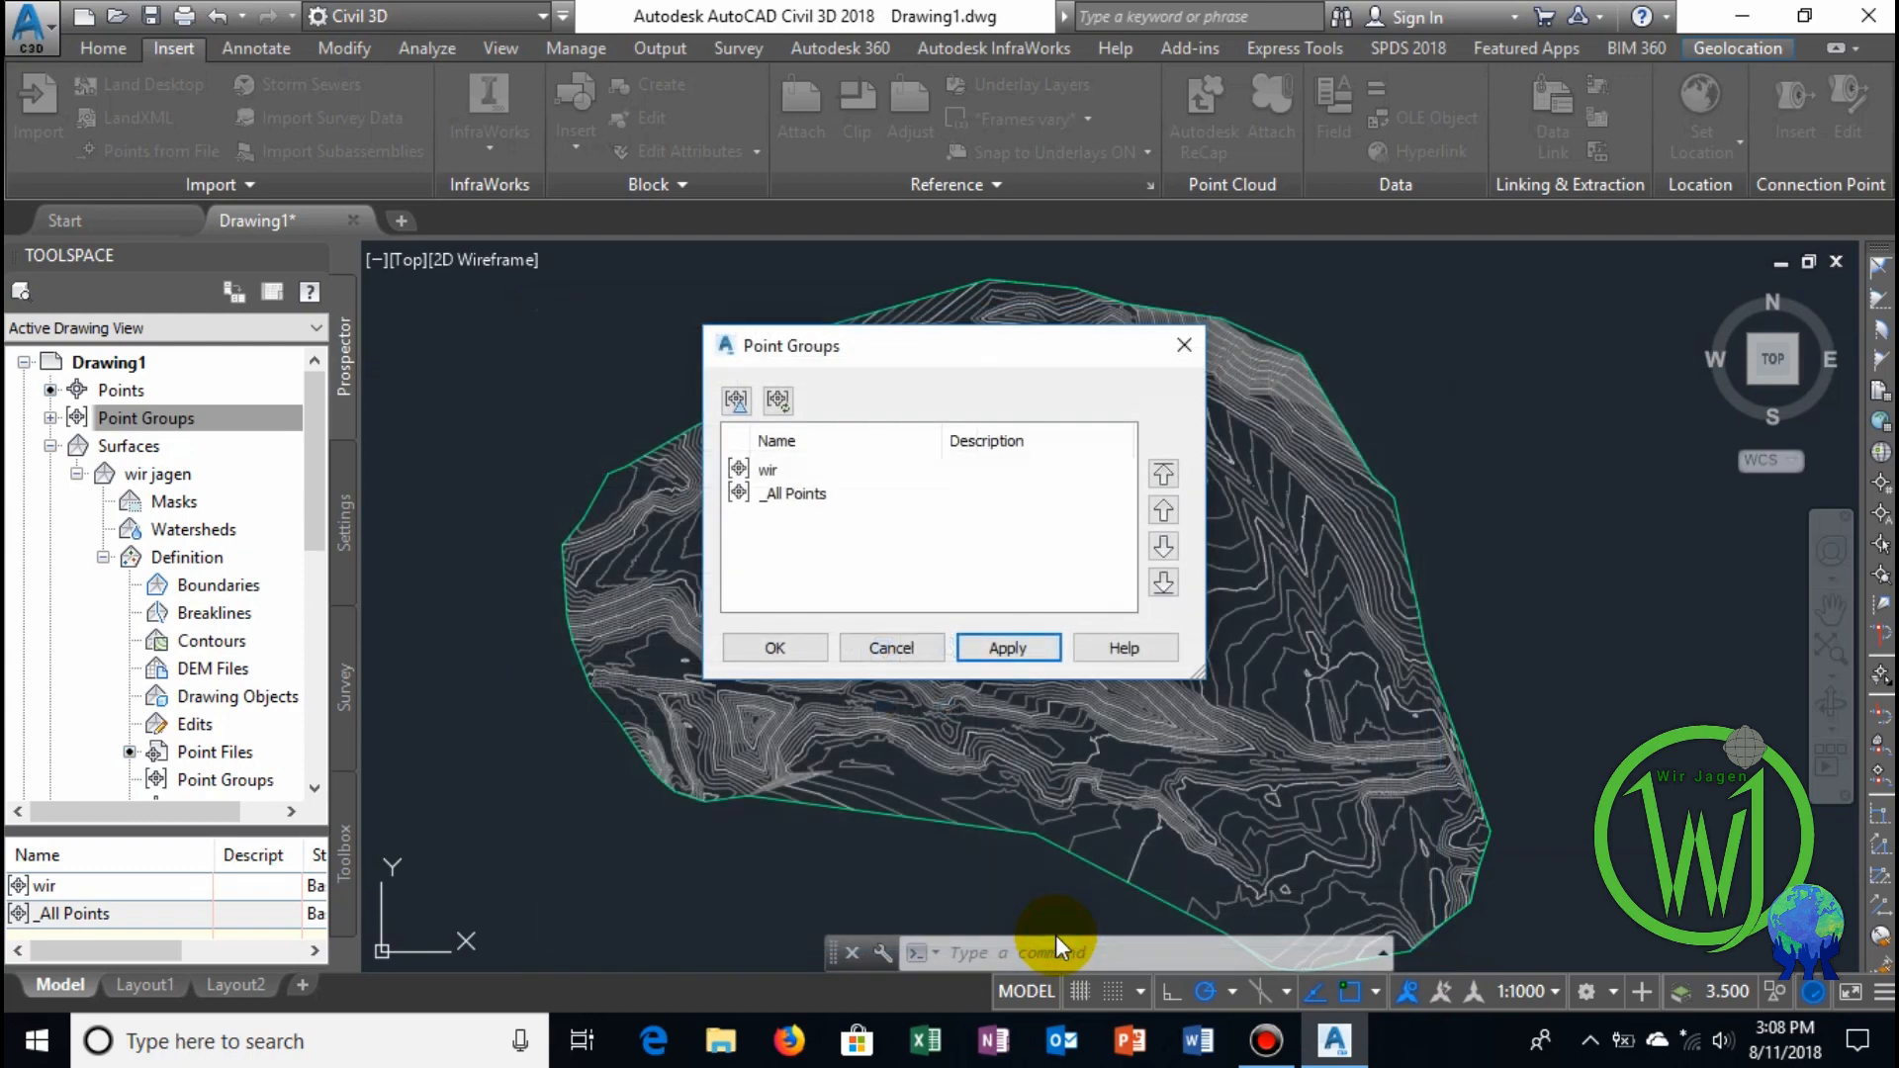
left_click(788, 657)
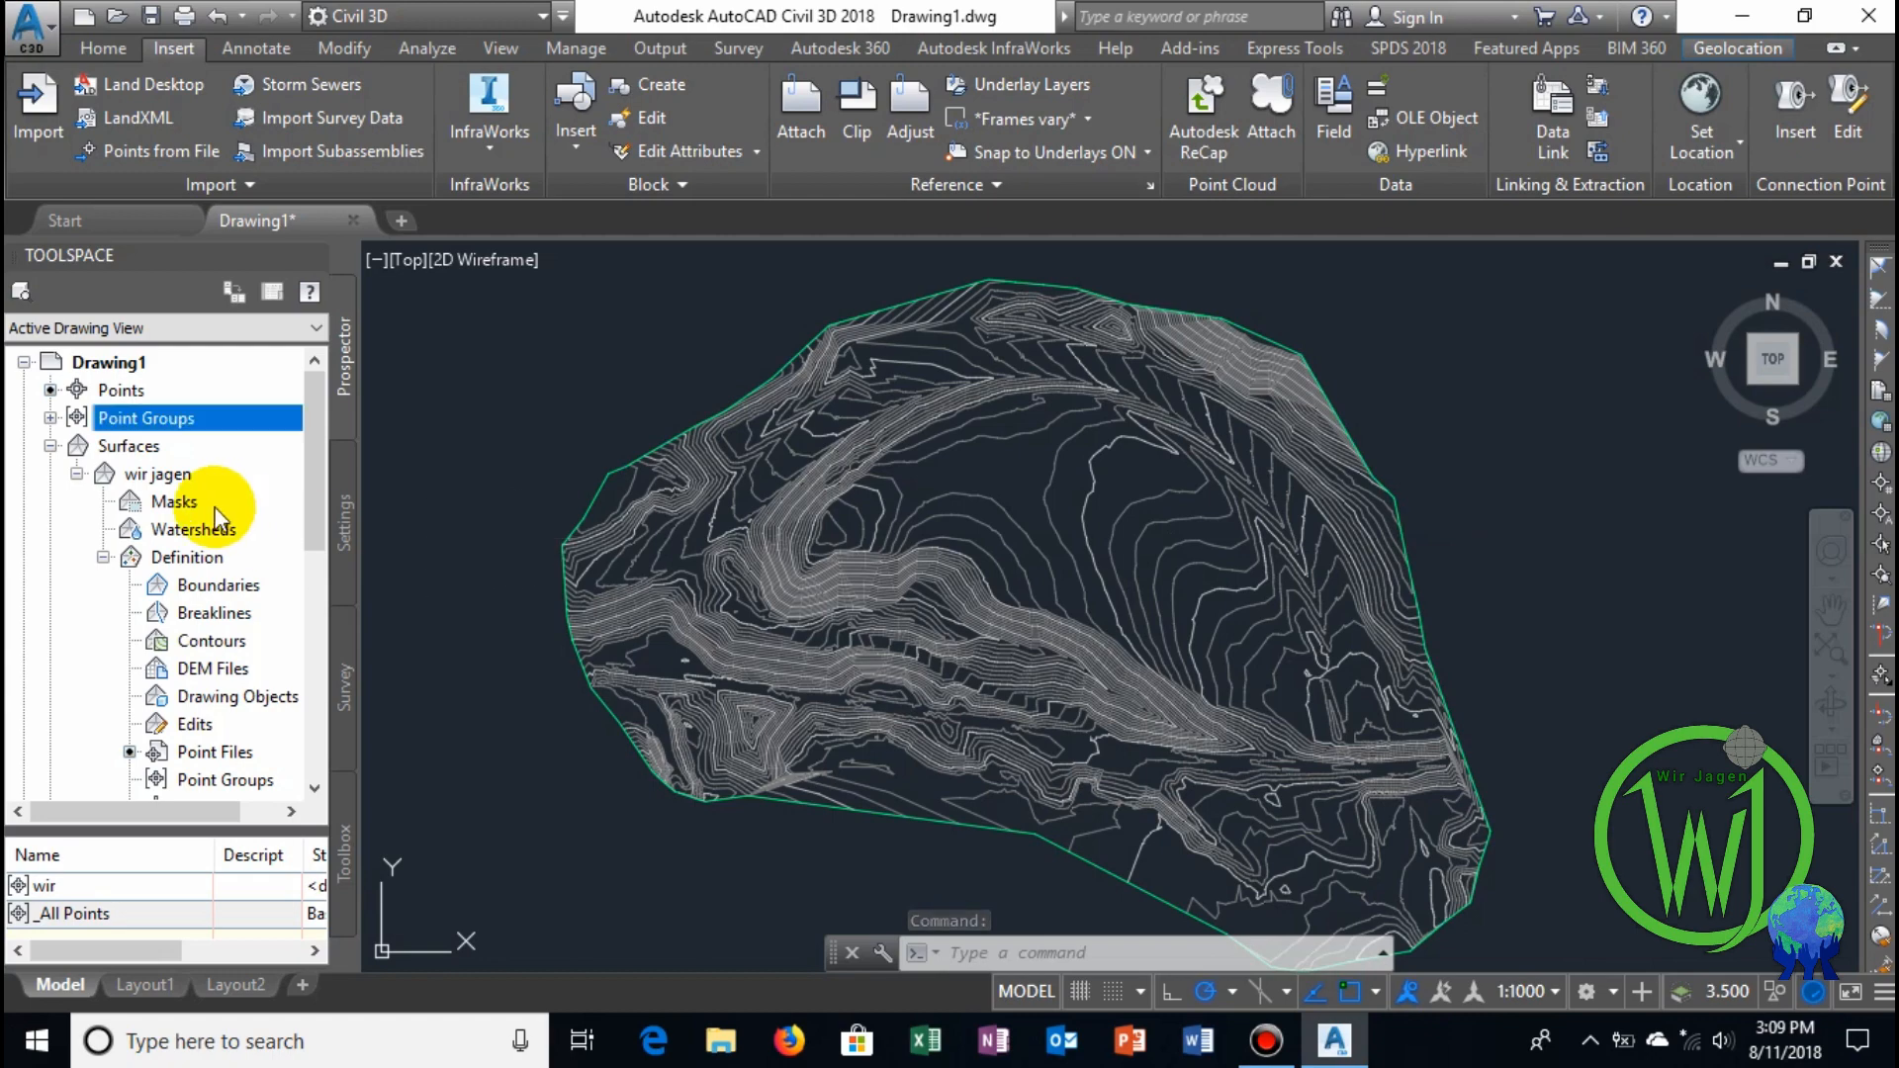
Edit the surface style of "wir jagen" and set Smooth Contours to True.
right_click(158, 475)
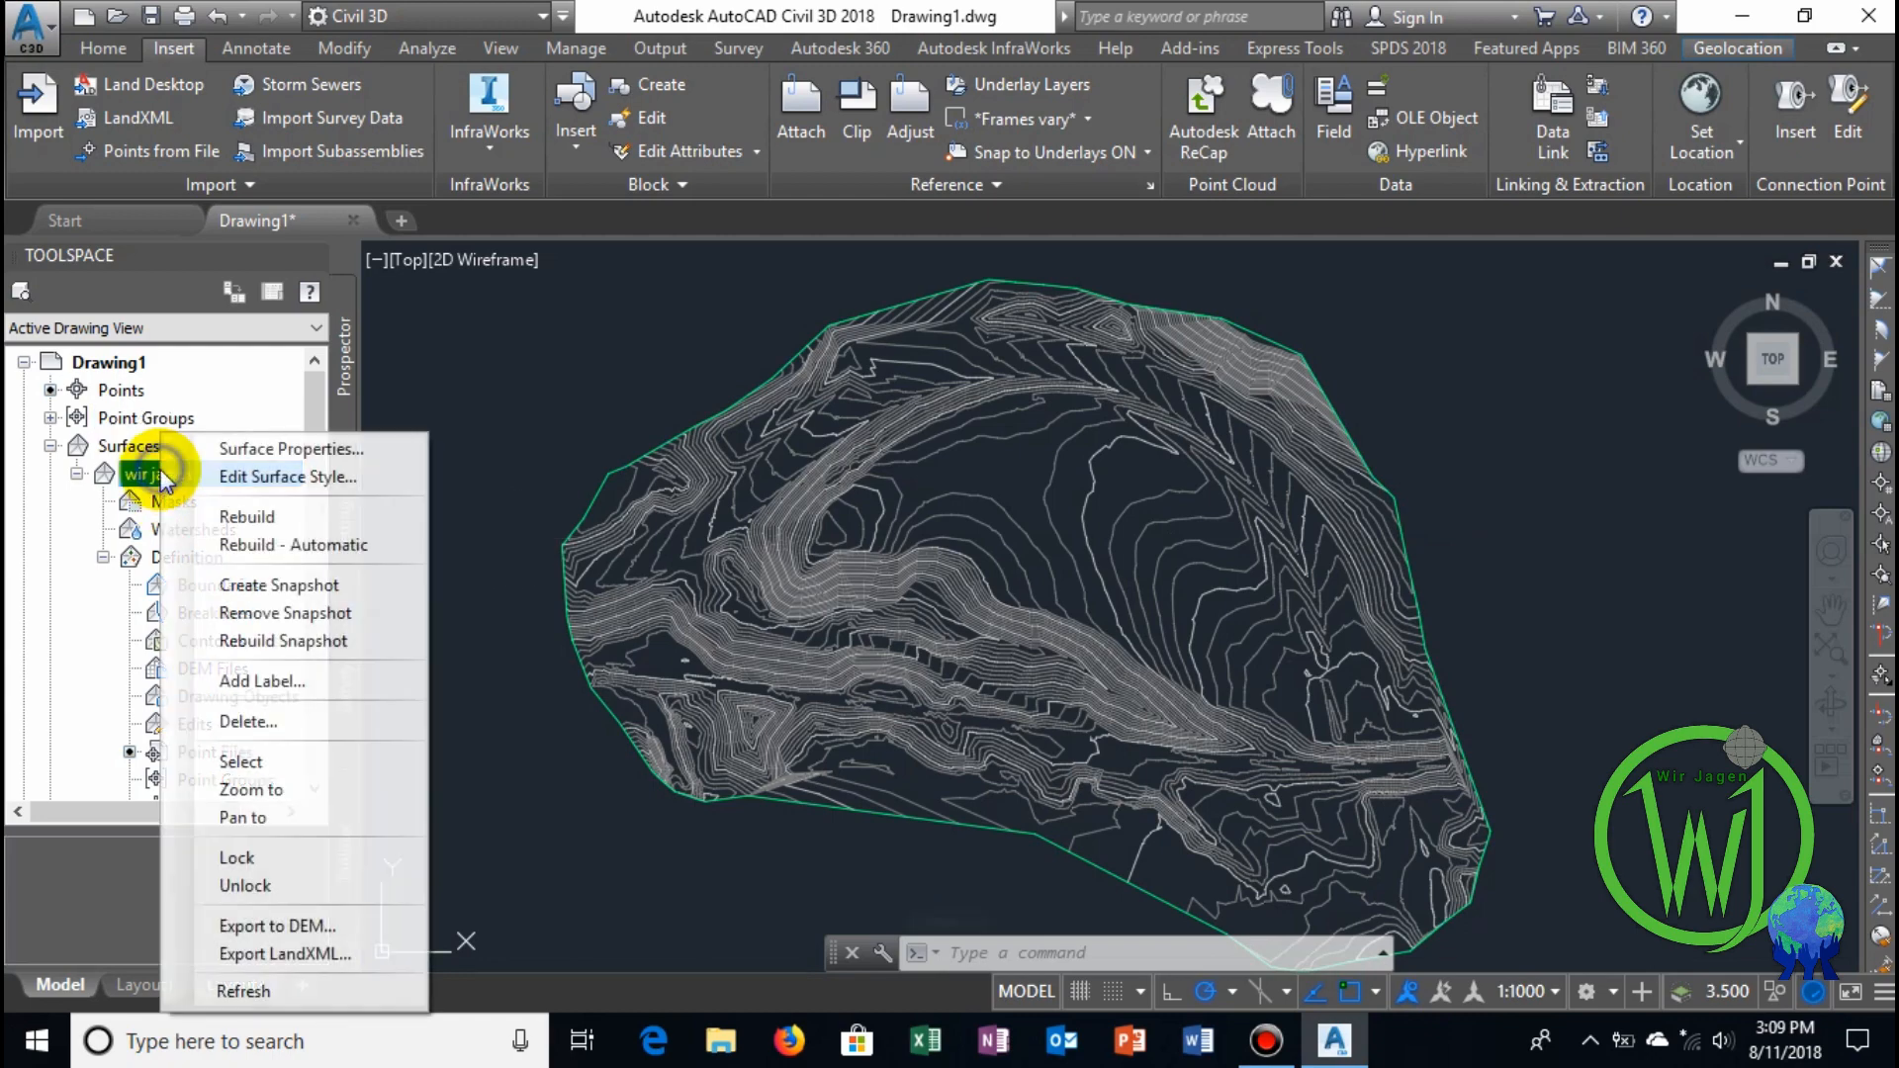
left_click(259, 479)
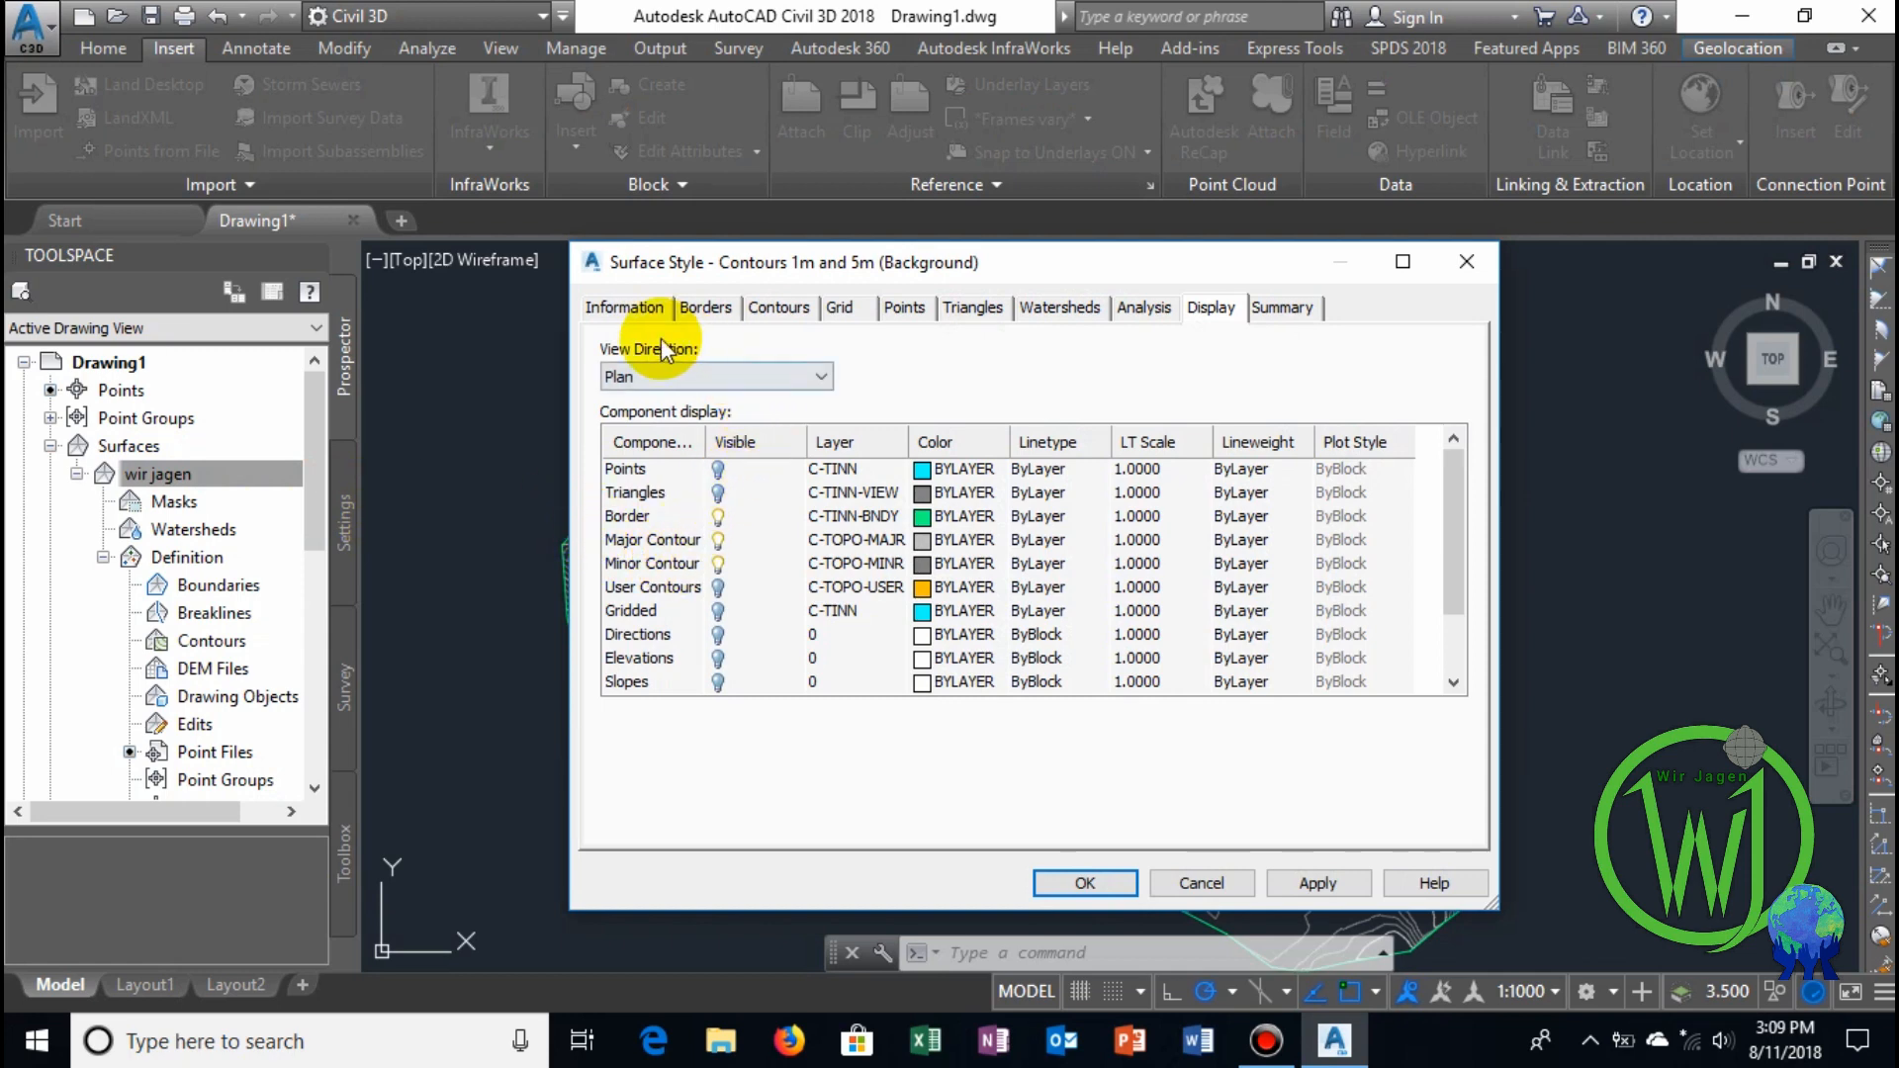
left_click(625, 307)
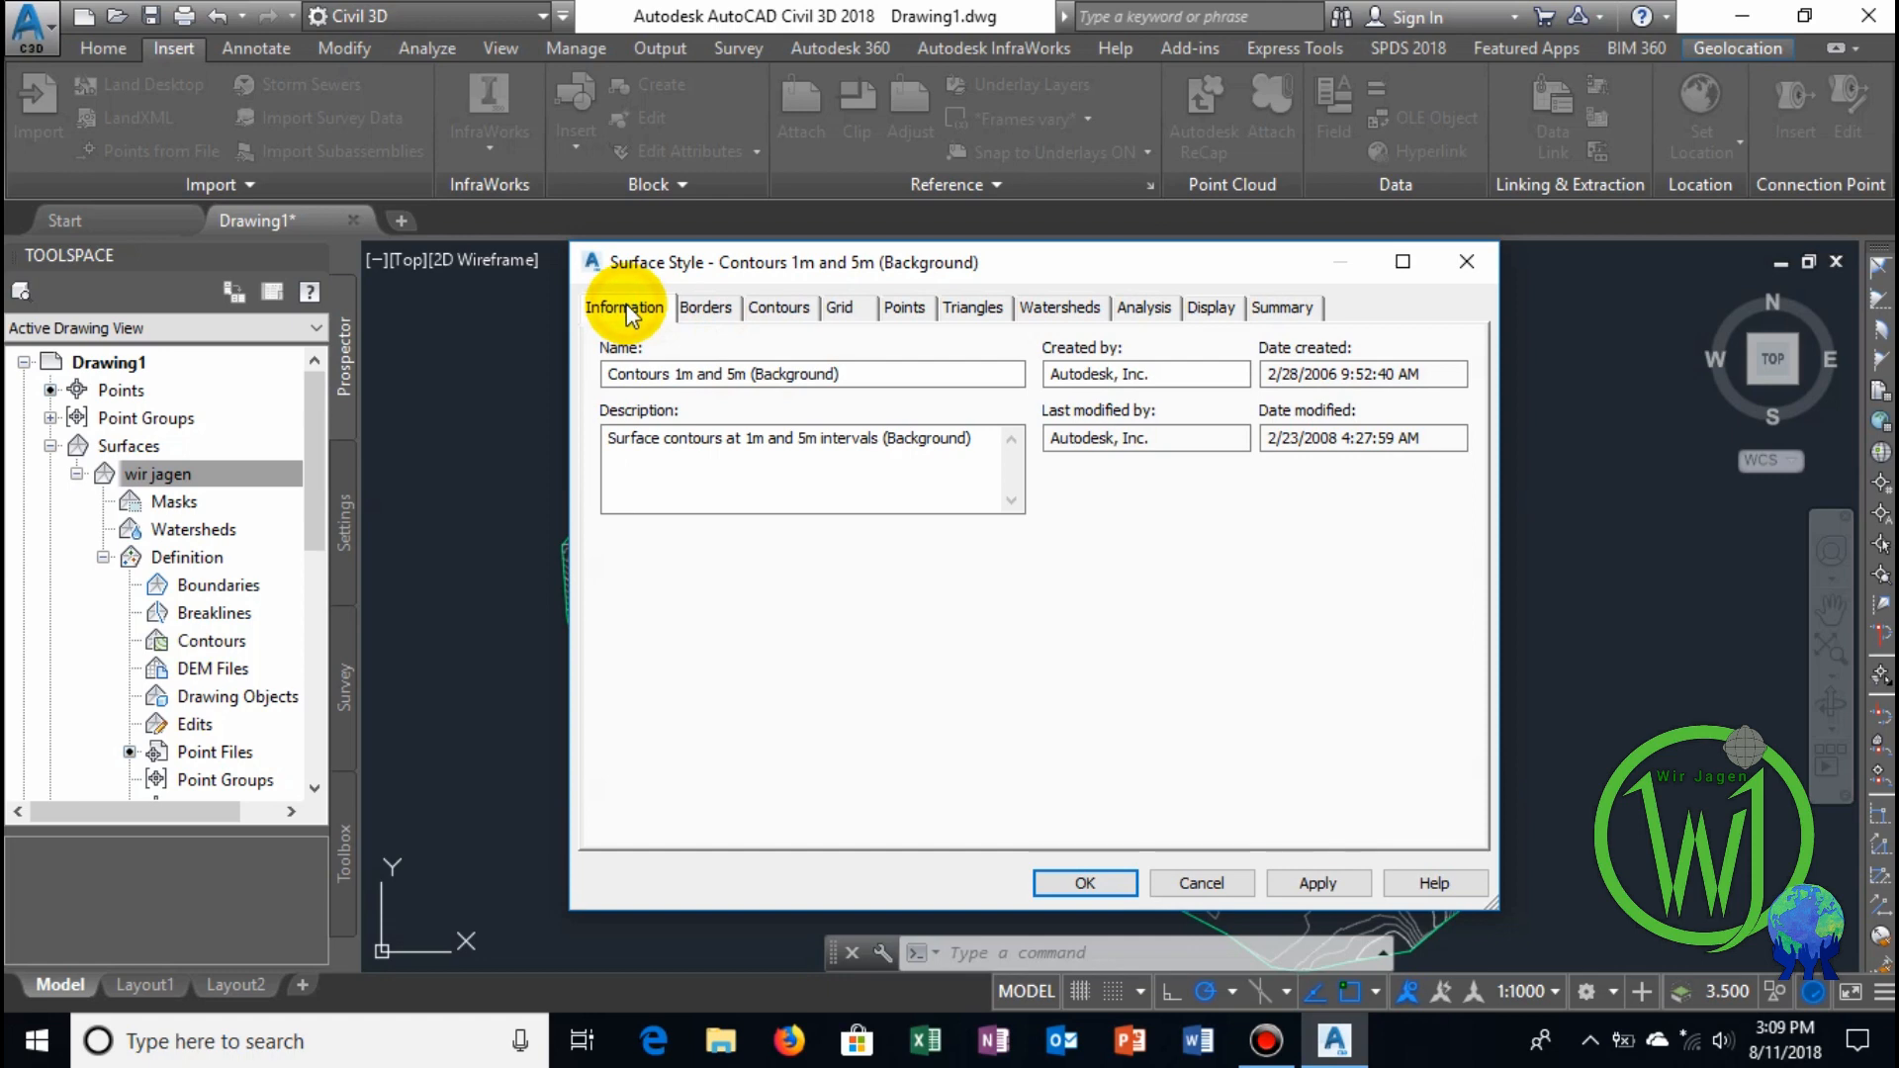
left_click(690, 309)
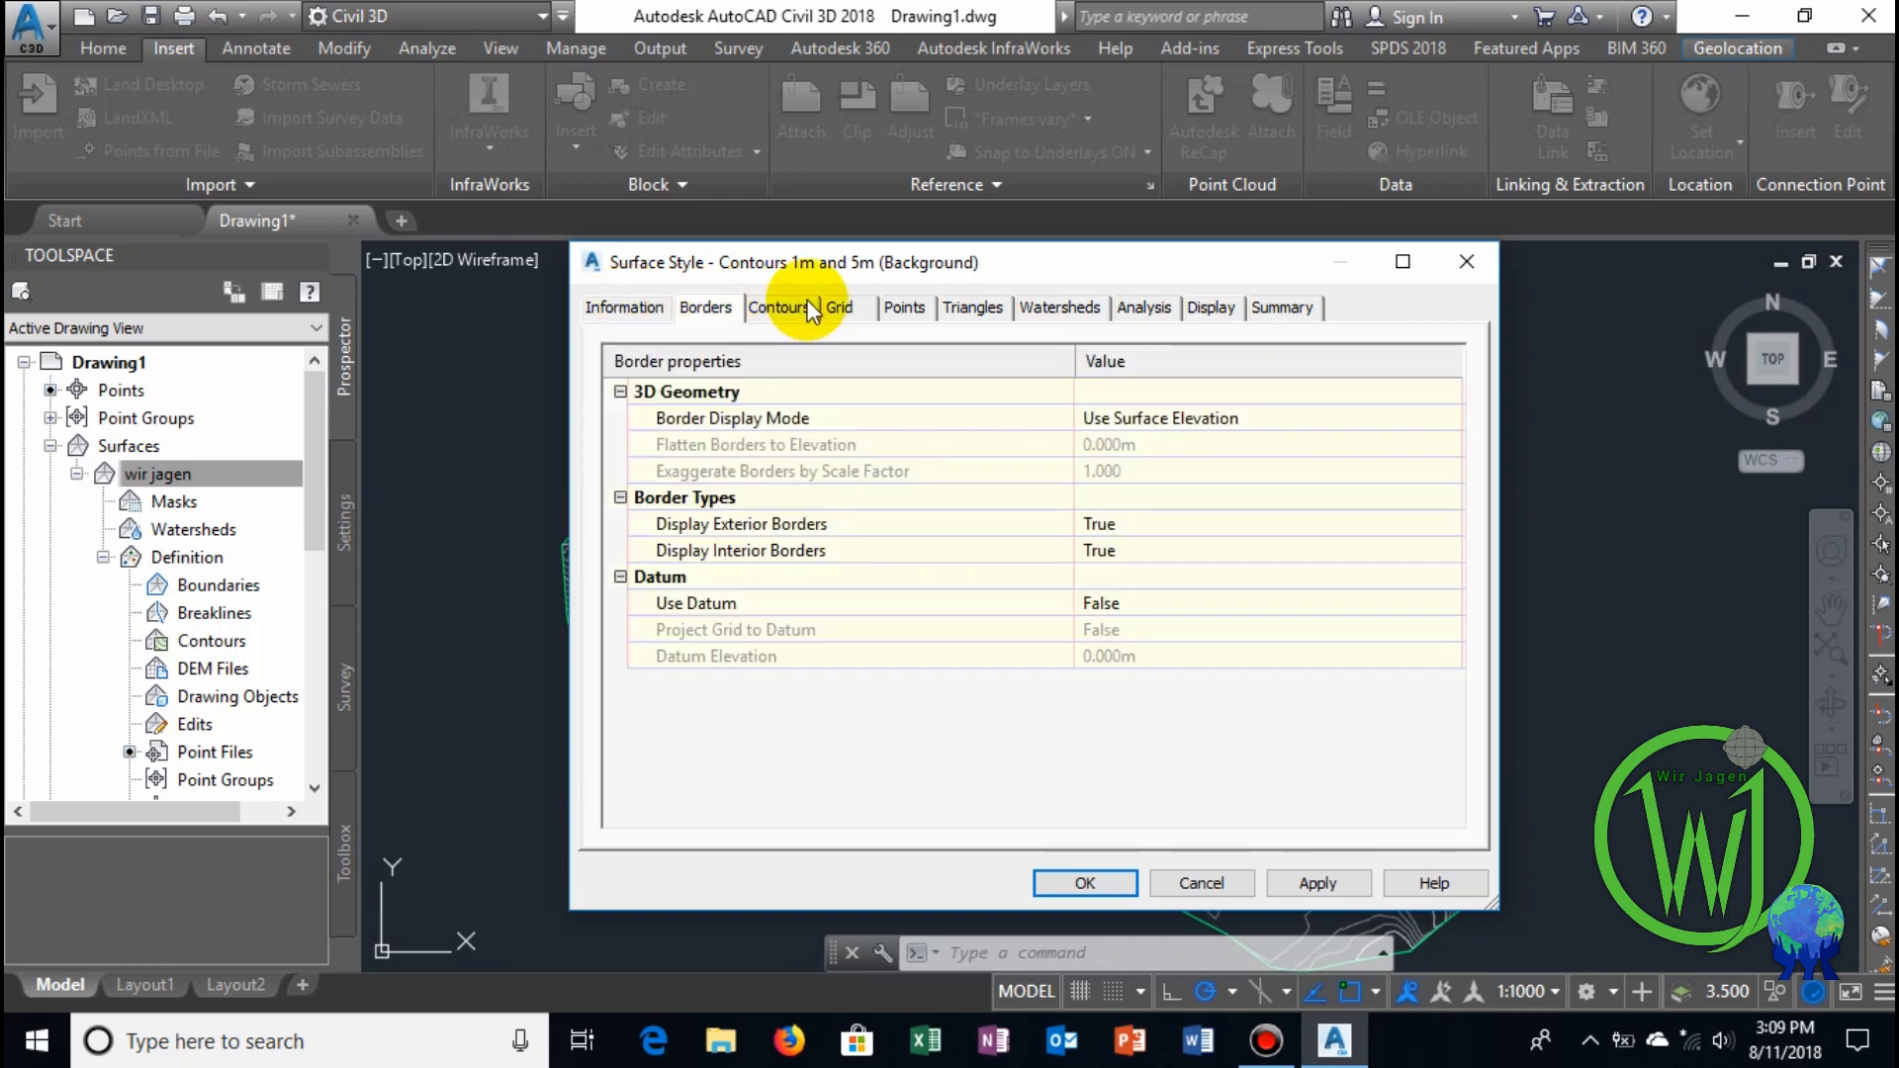
left_click(779, 308)
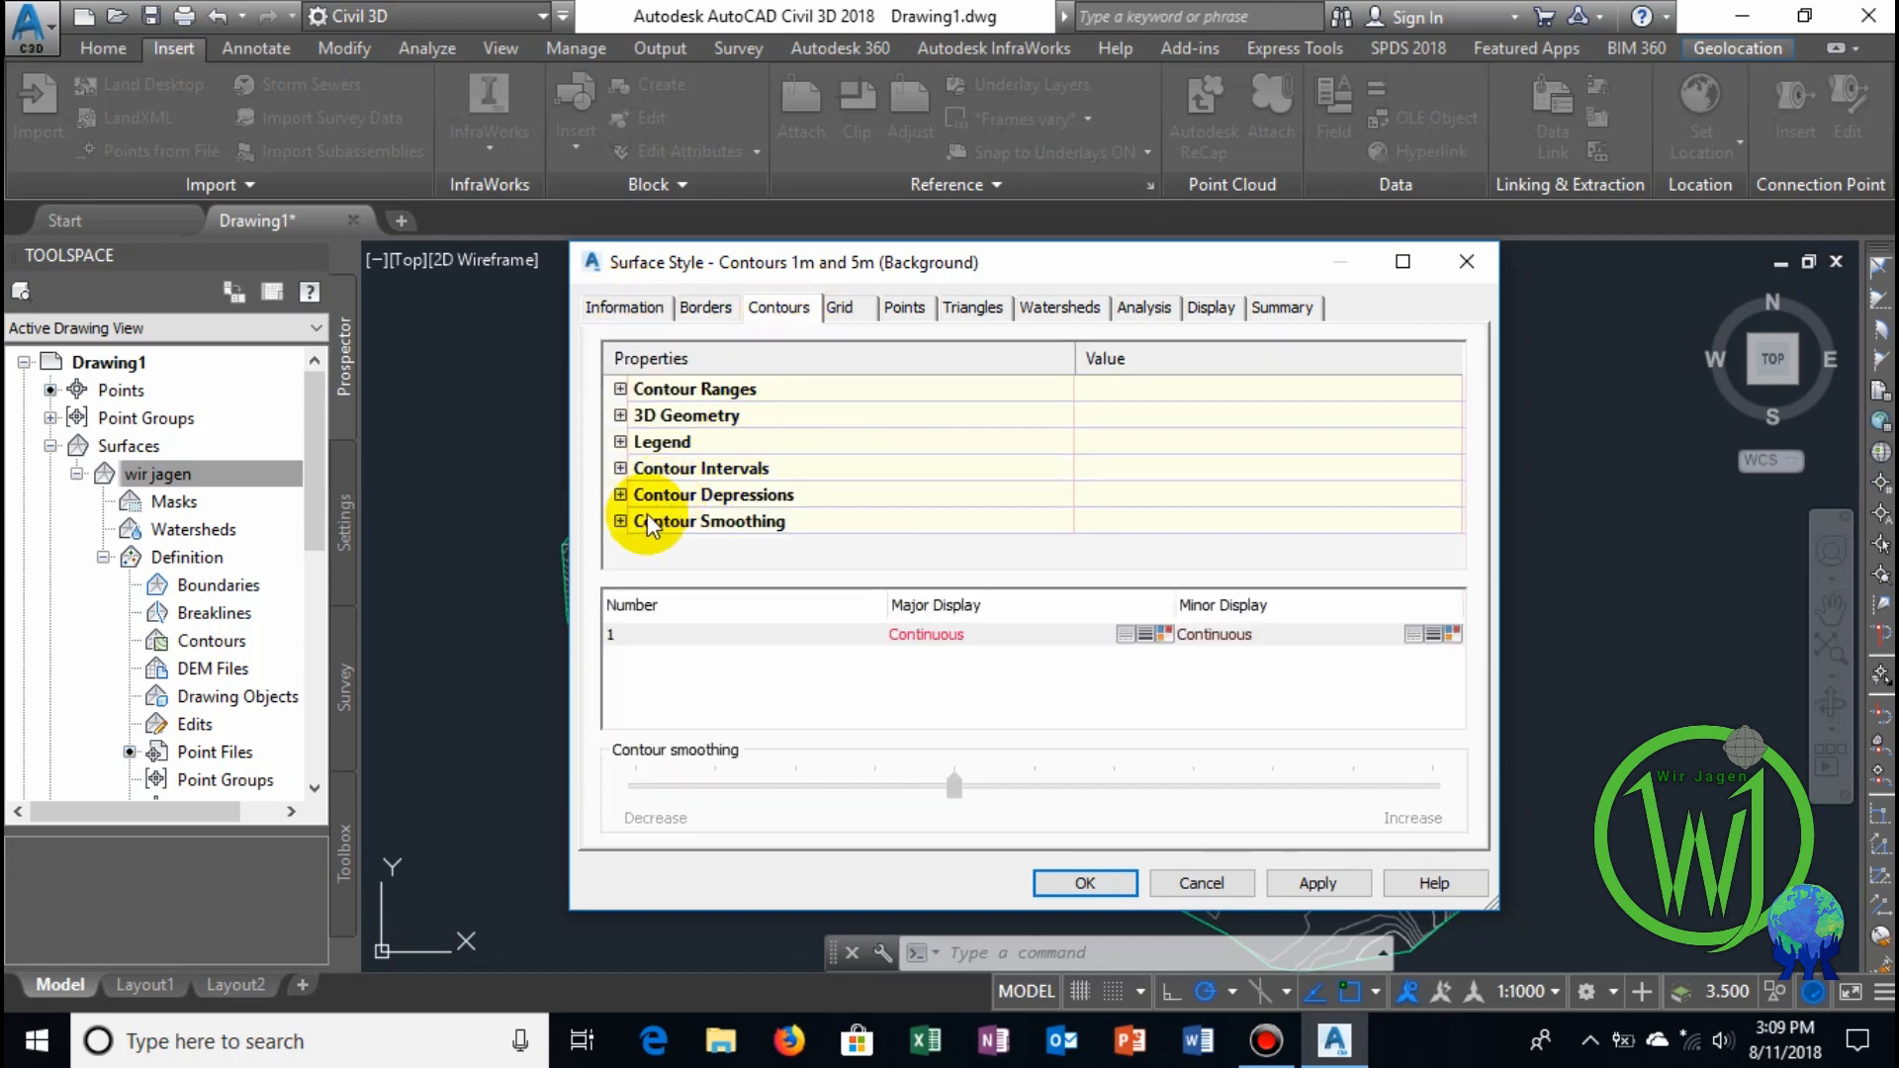
left_click(621, 521)
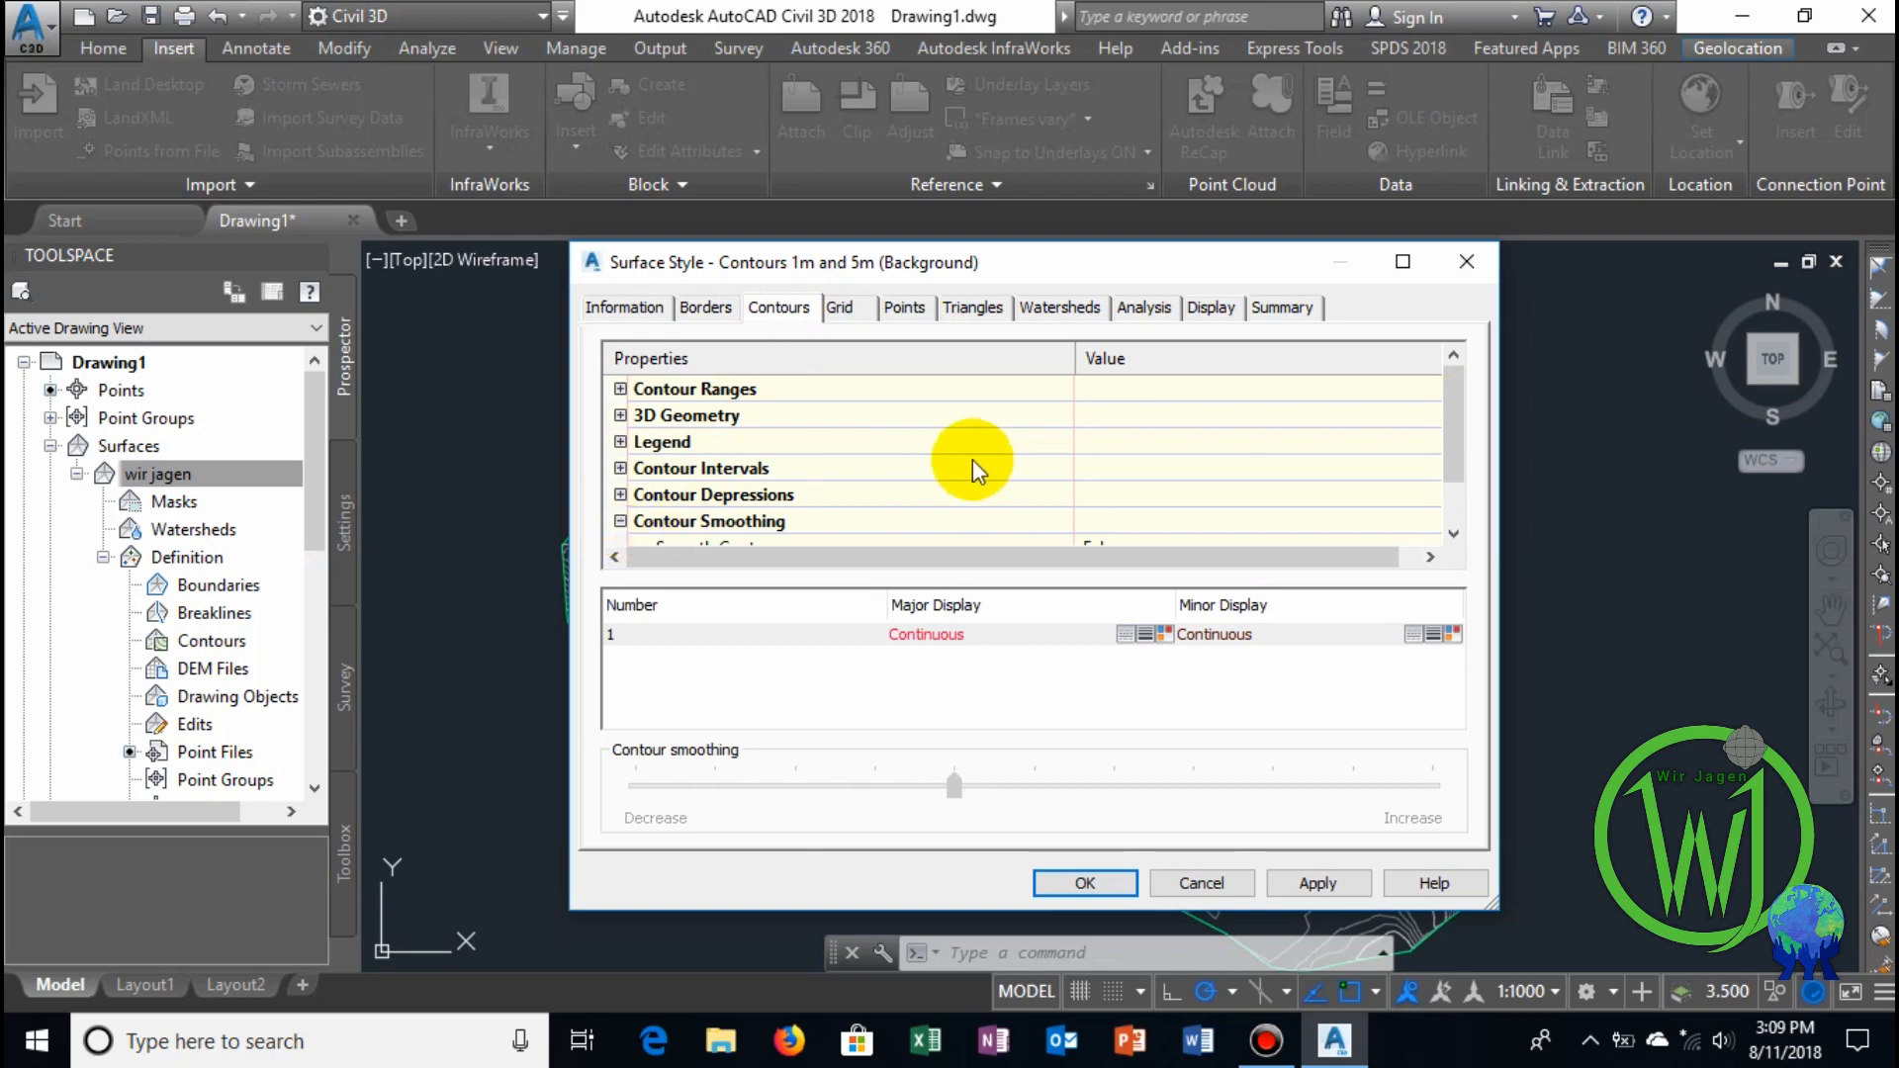
scroll(969, 466, "down", 1)
left_click(1355, 494)
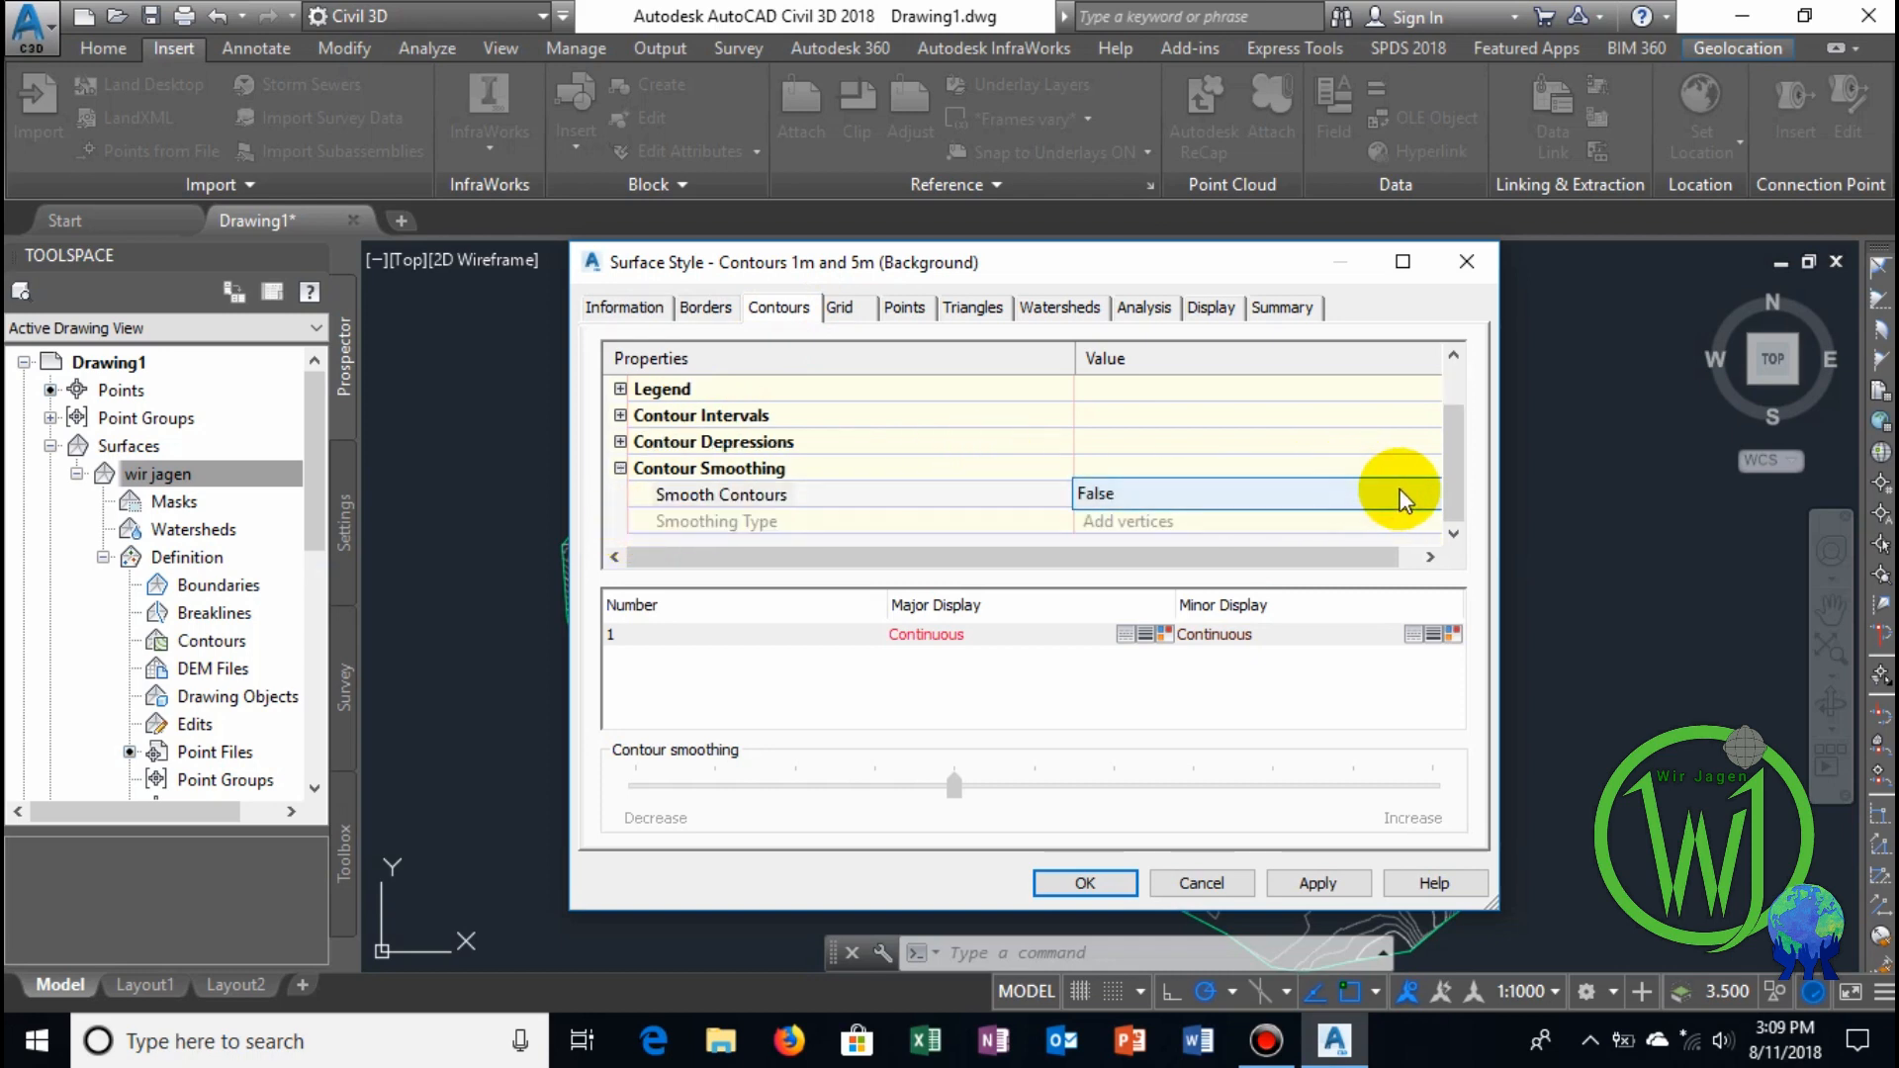
left_click(1374, 500)
left_click(1253, 542)
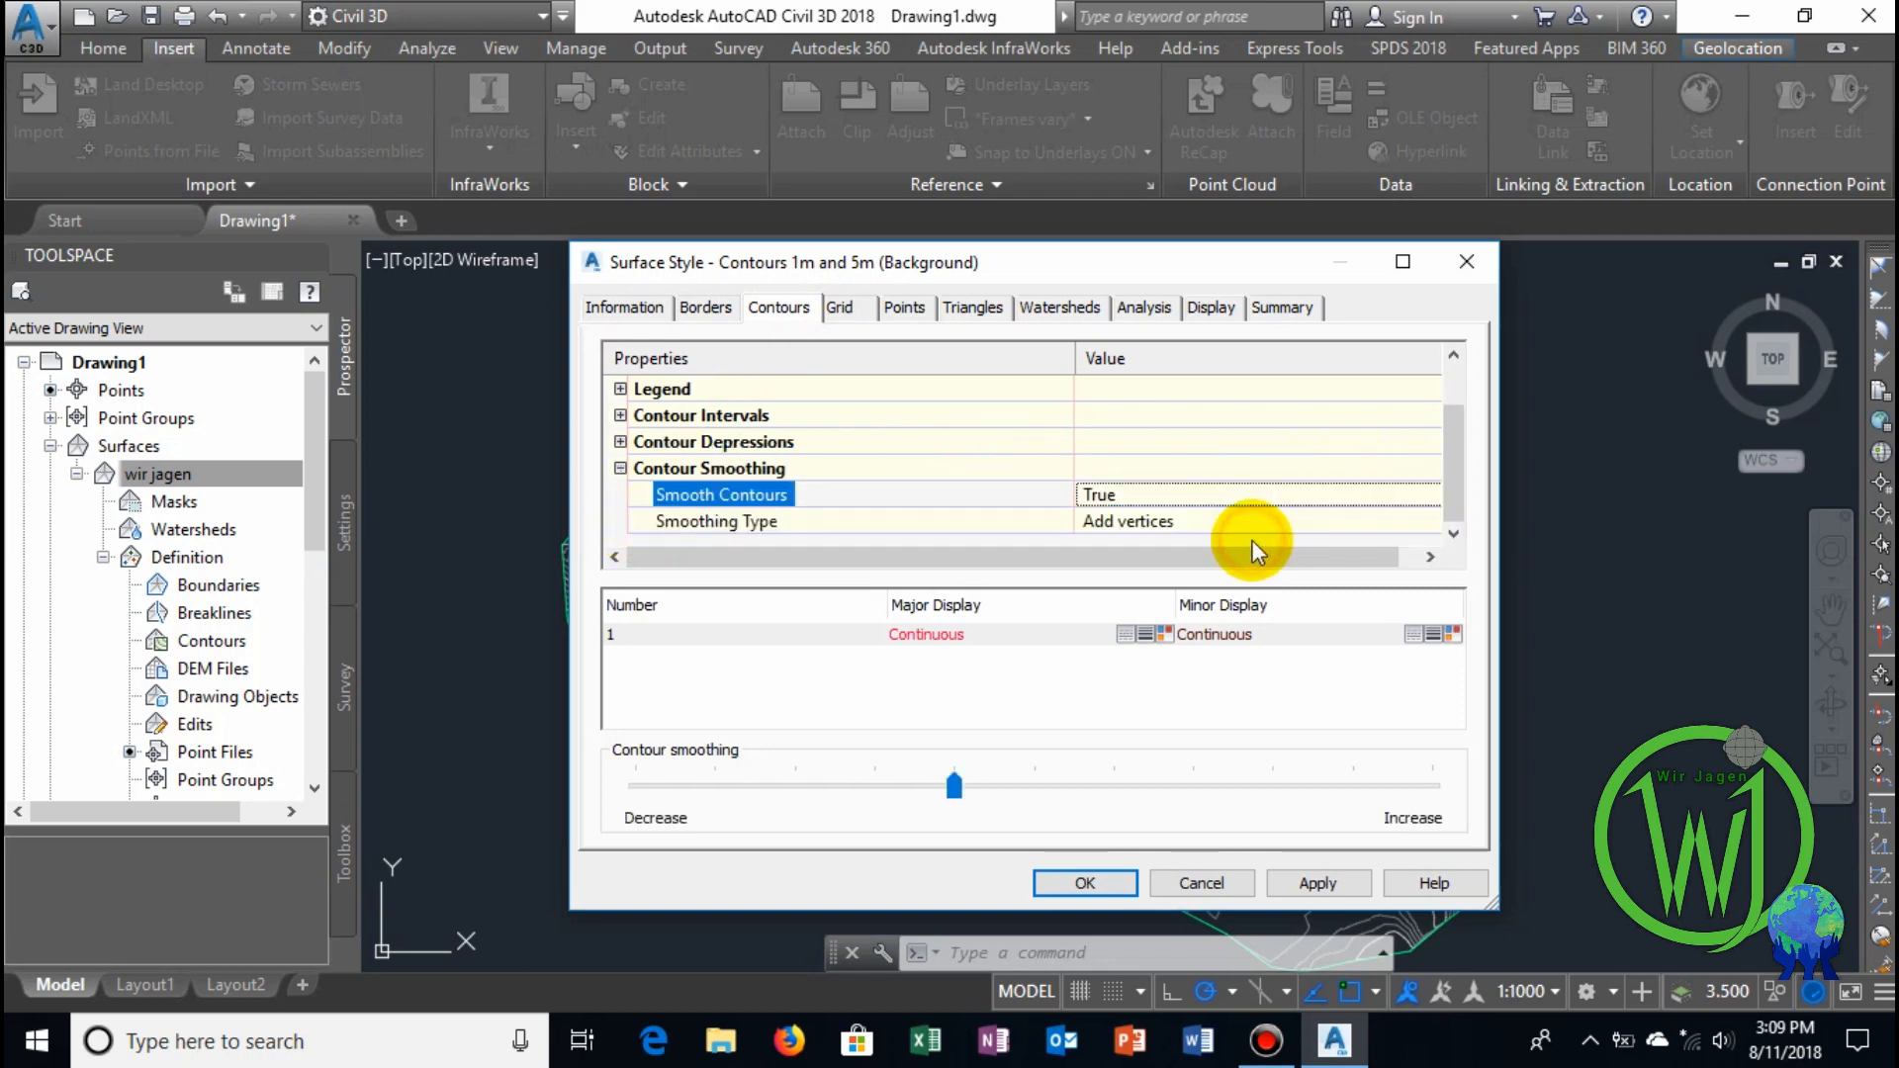
Increase the contour smoothing to about four fifths of its range, apply the style and inspect the contours.
left_click_drag(955, 791, 1247, 791)
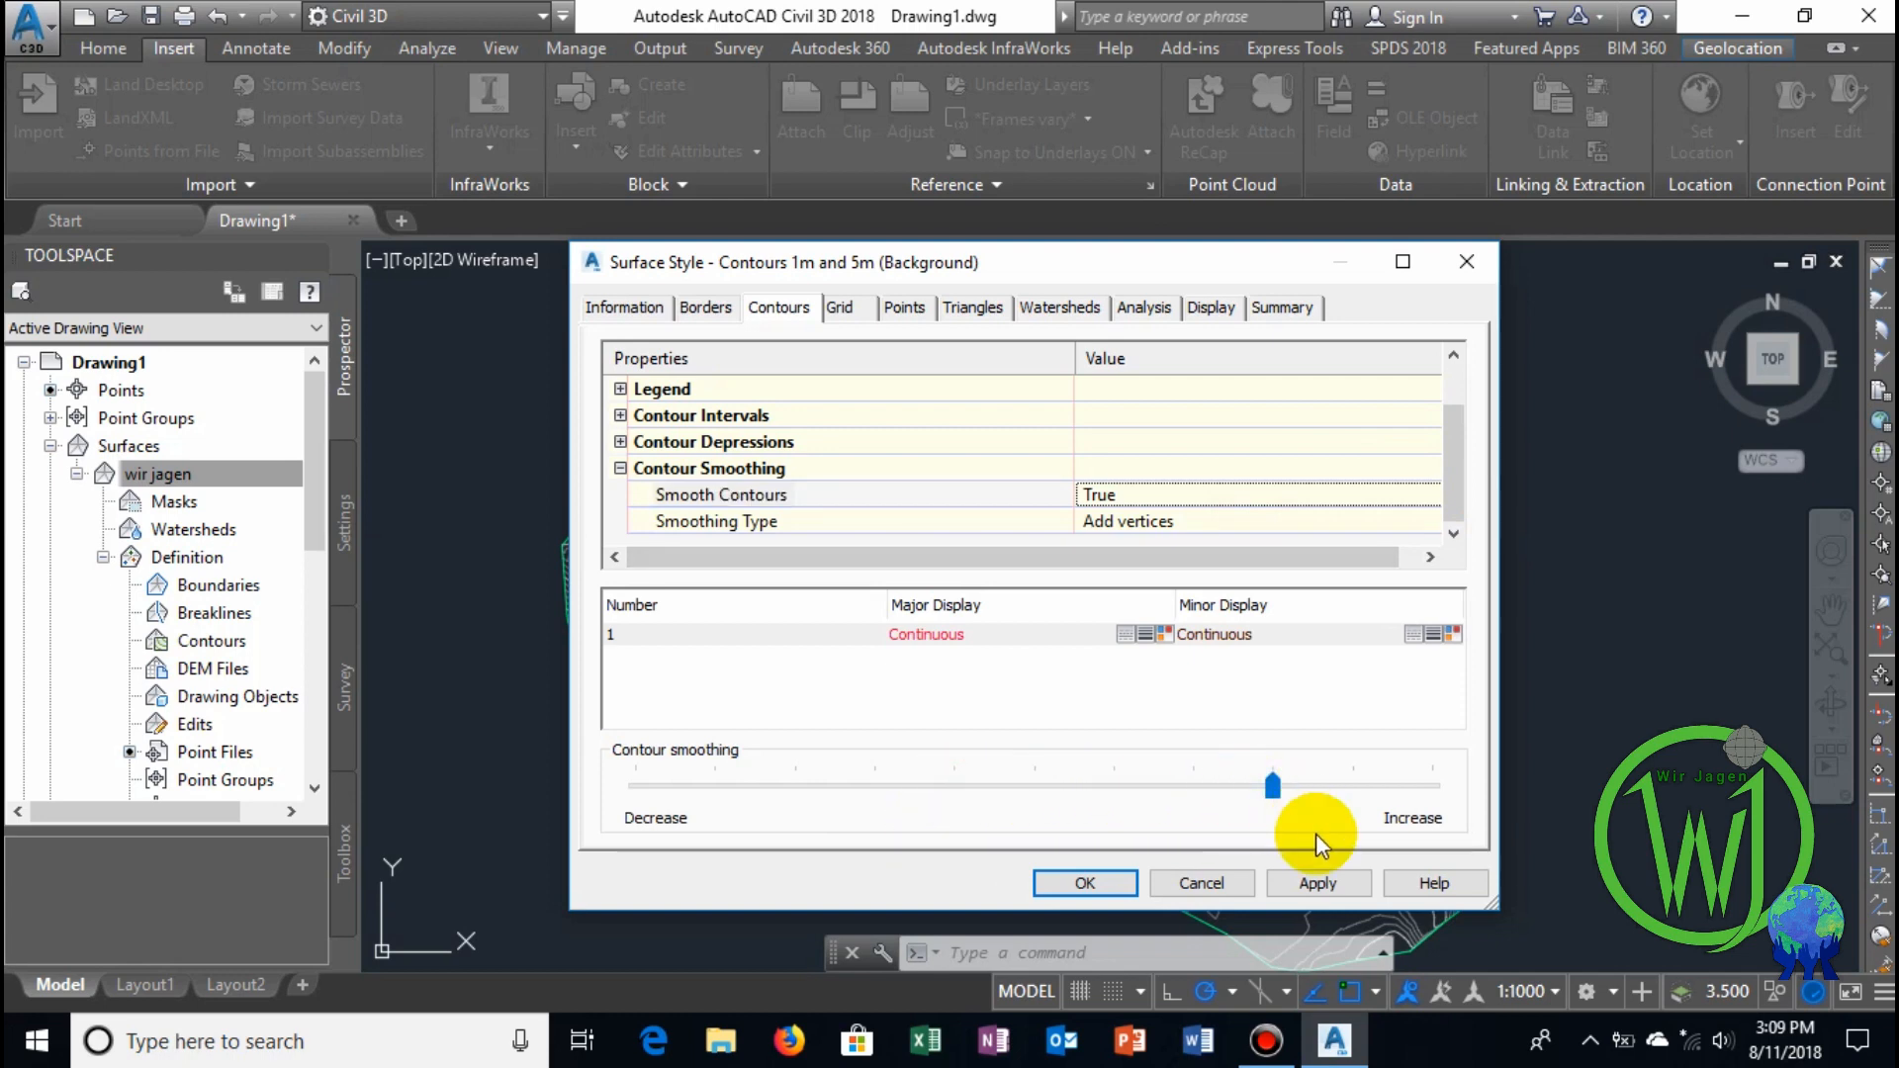
left_click(1322, 880)
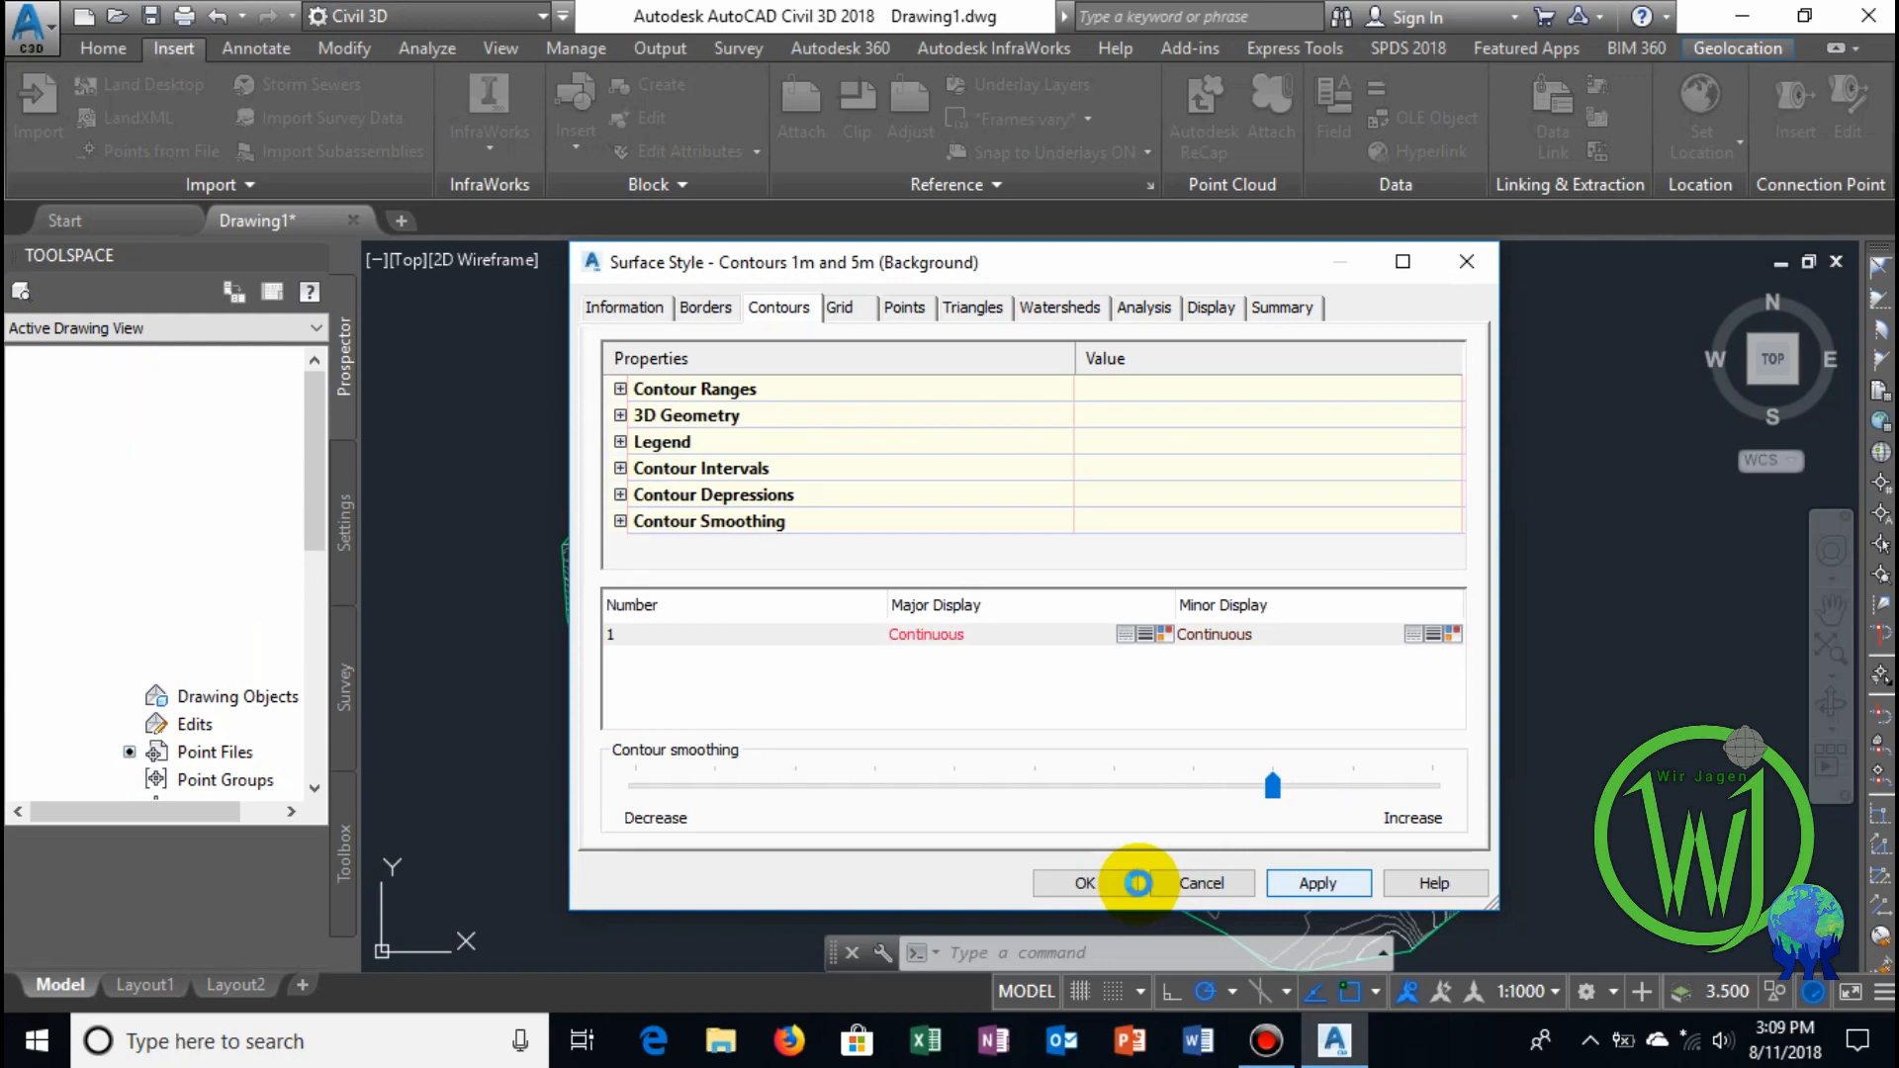
left_click(1090, 884)
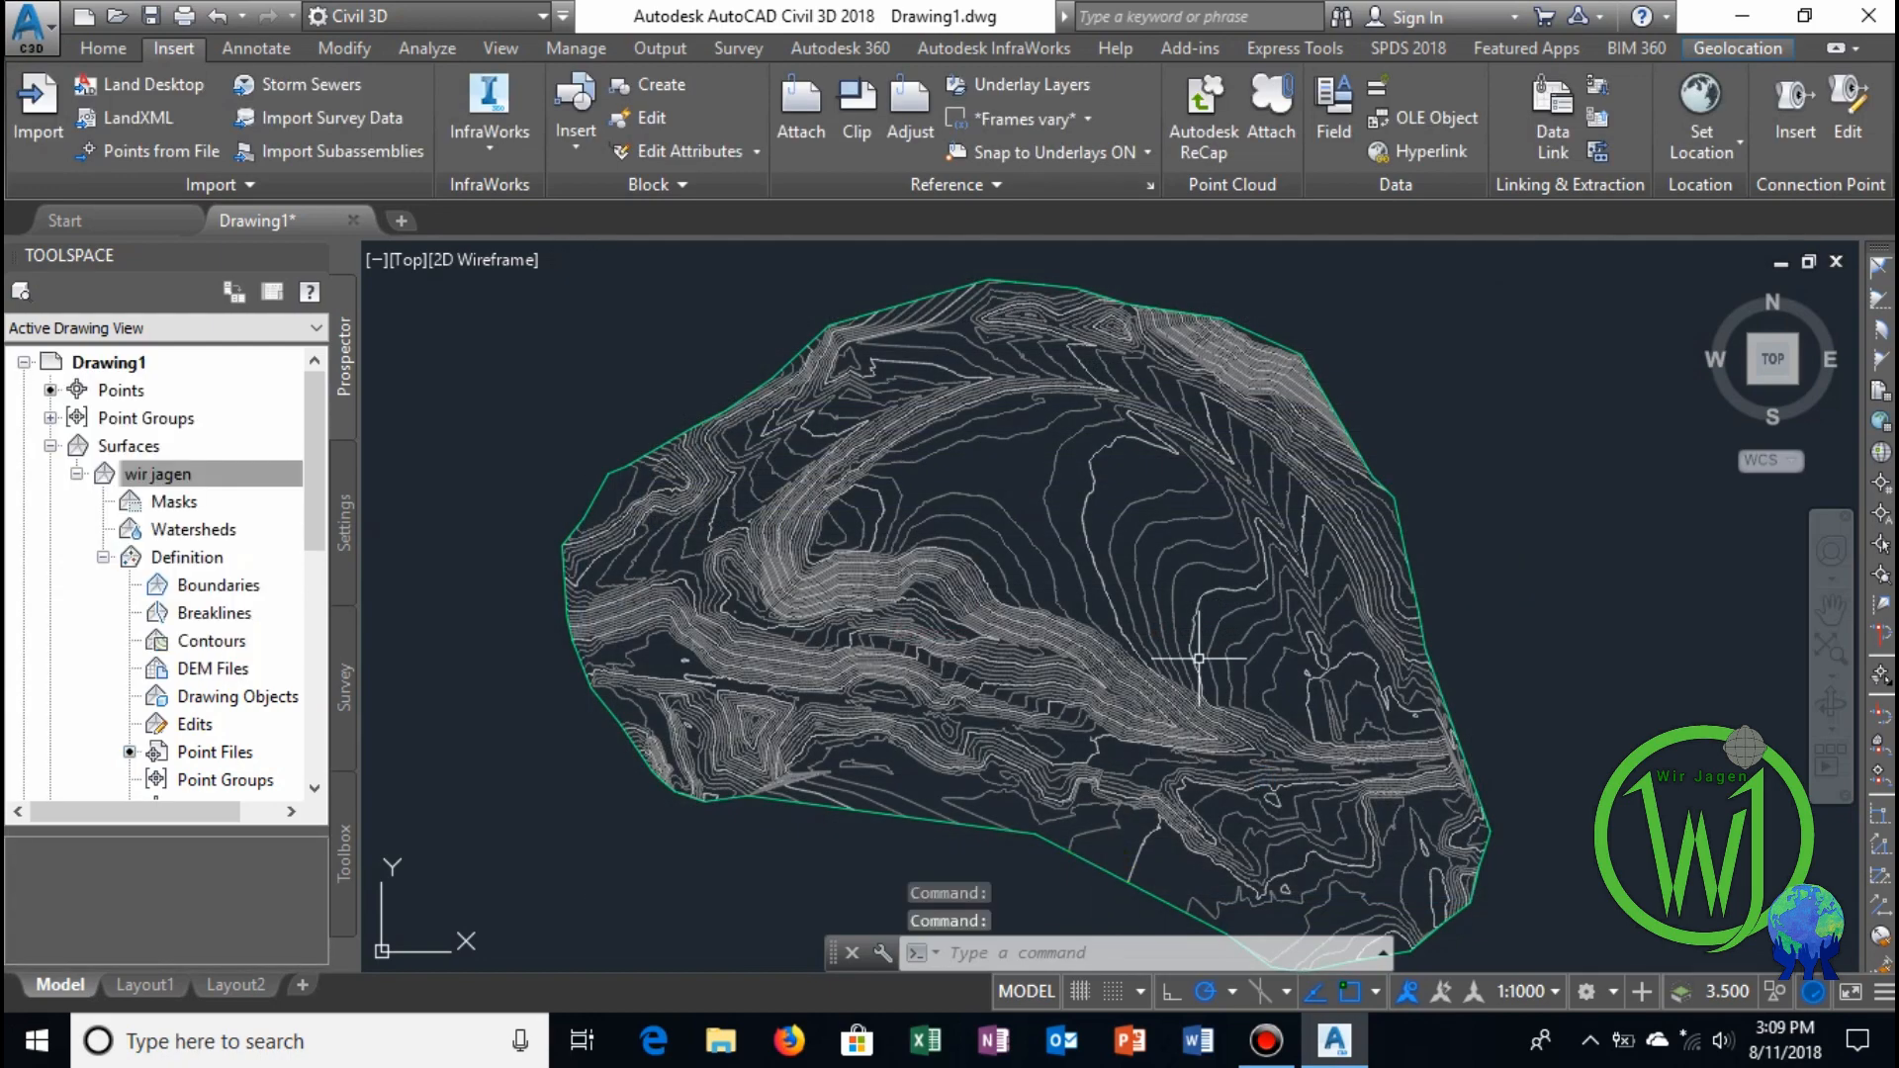
scroll(1280, 441, "up", 8)
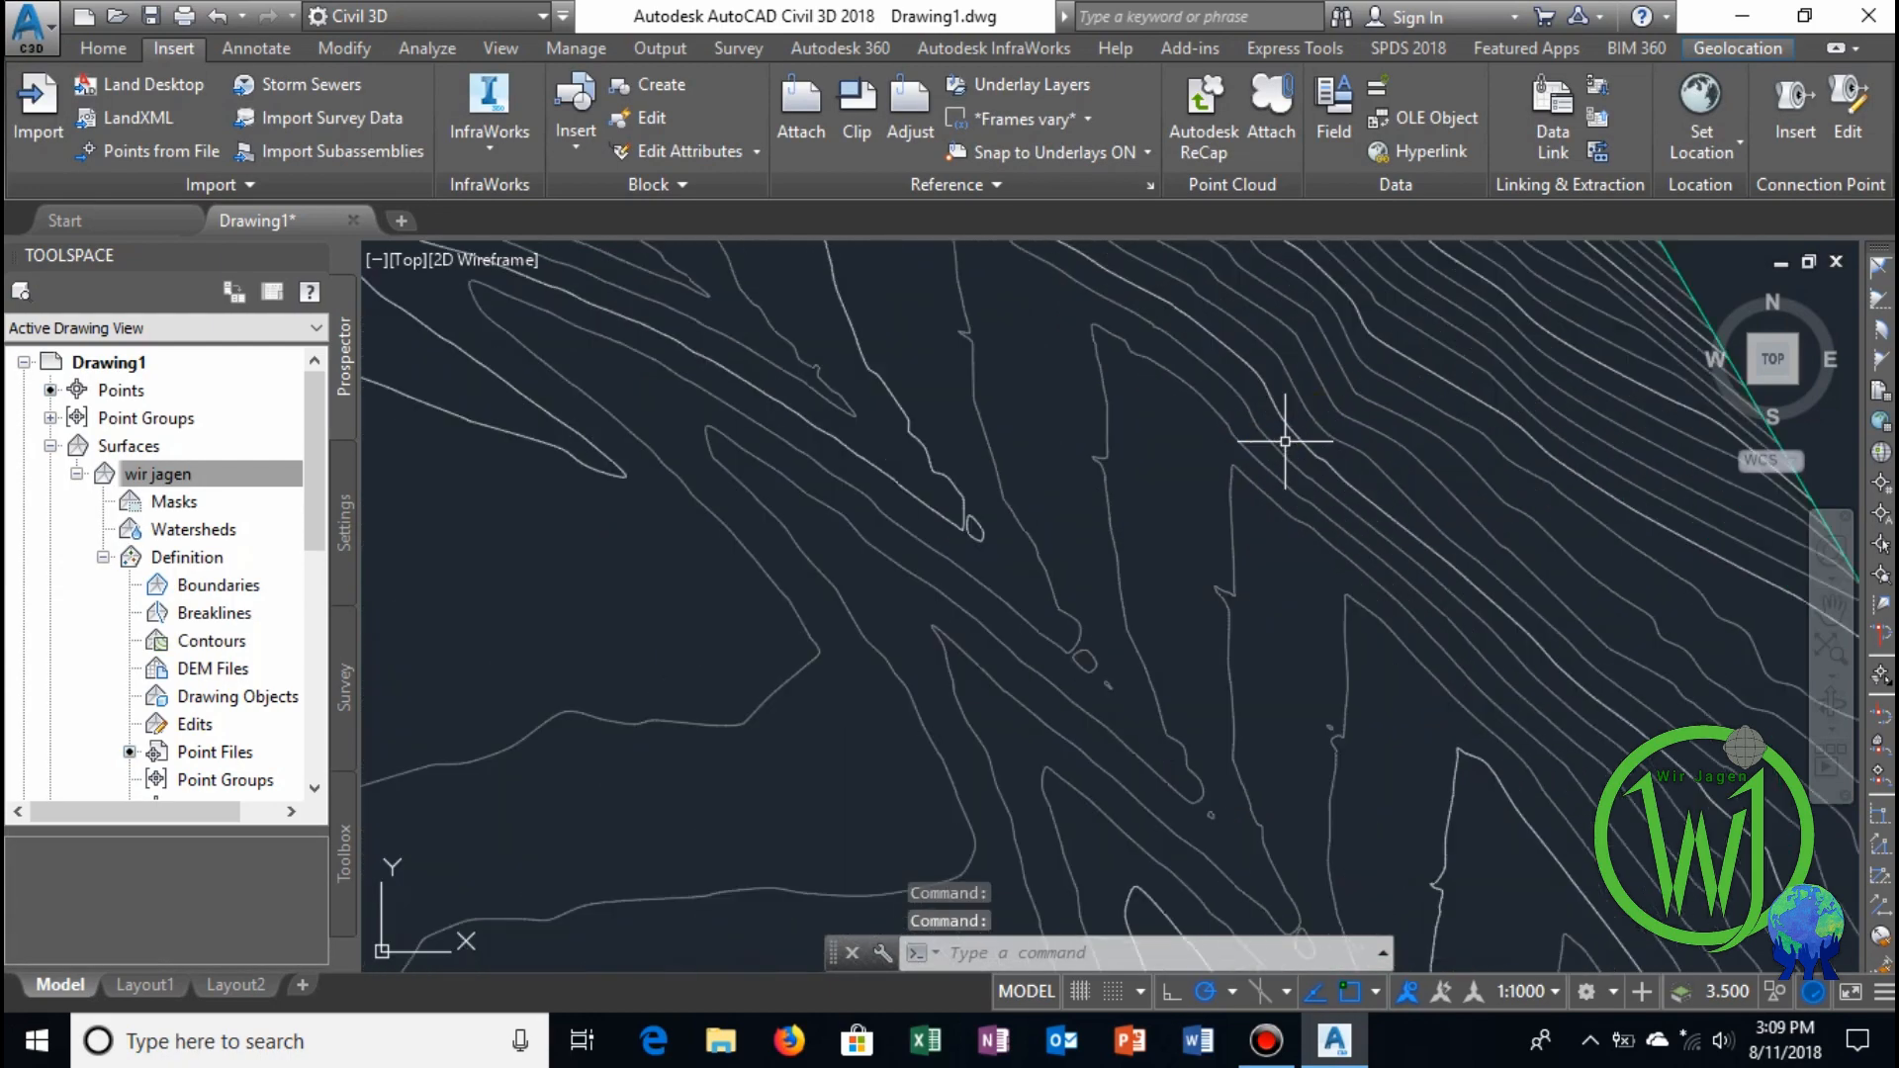
scroll(1284, 441, "down", 6)
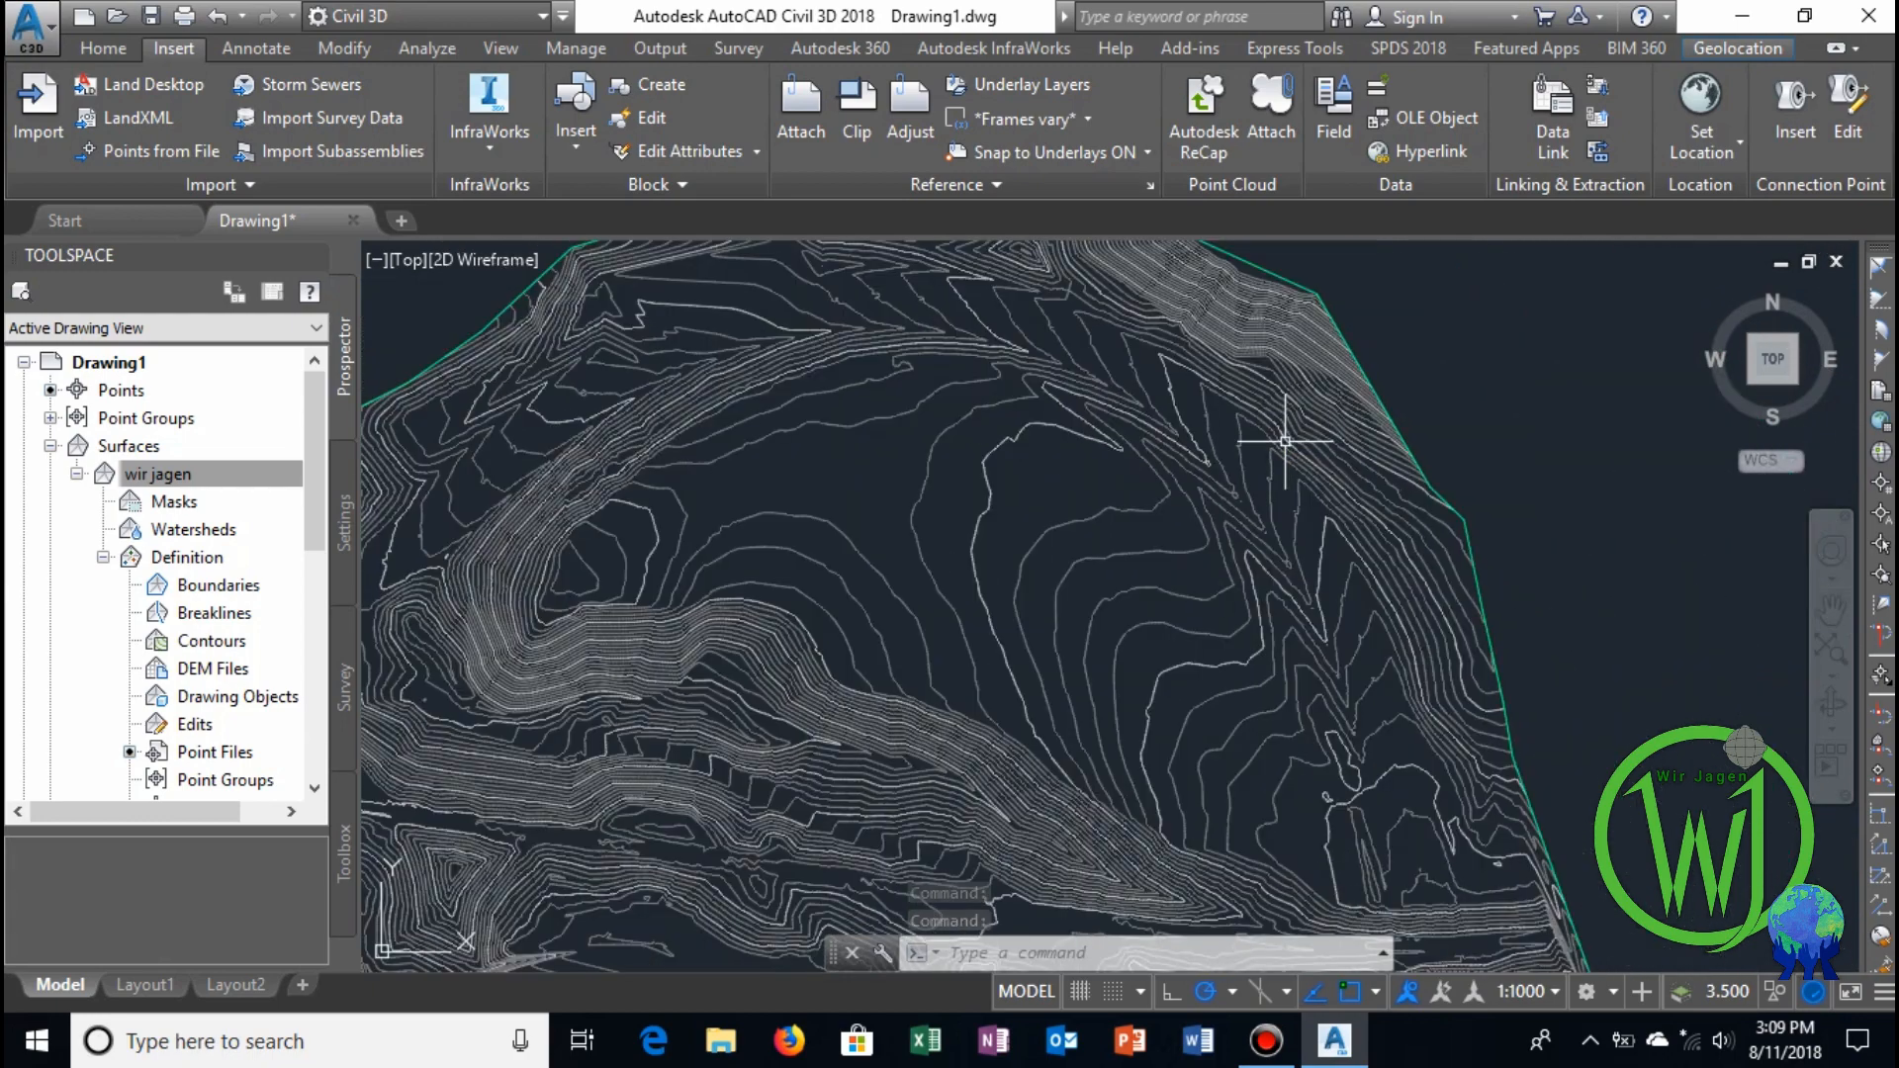
scroll(1284, 441, "down", 3)
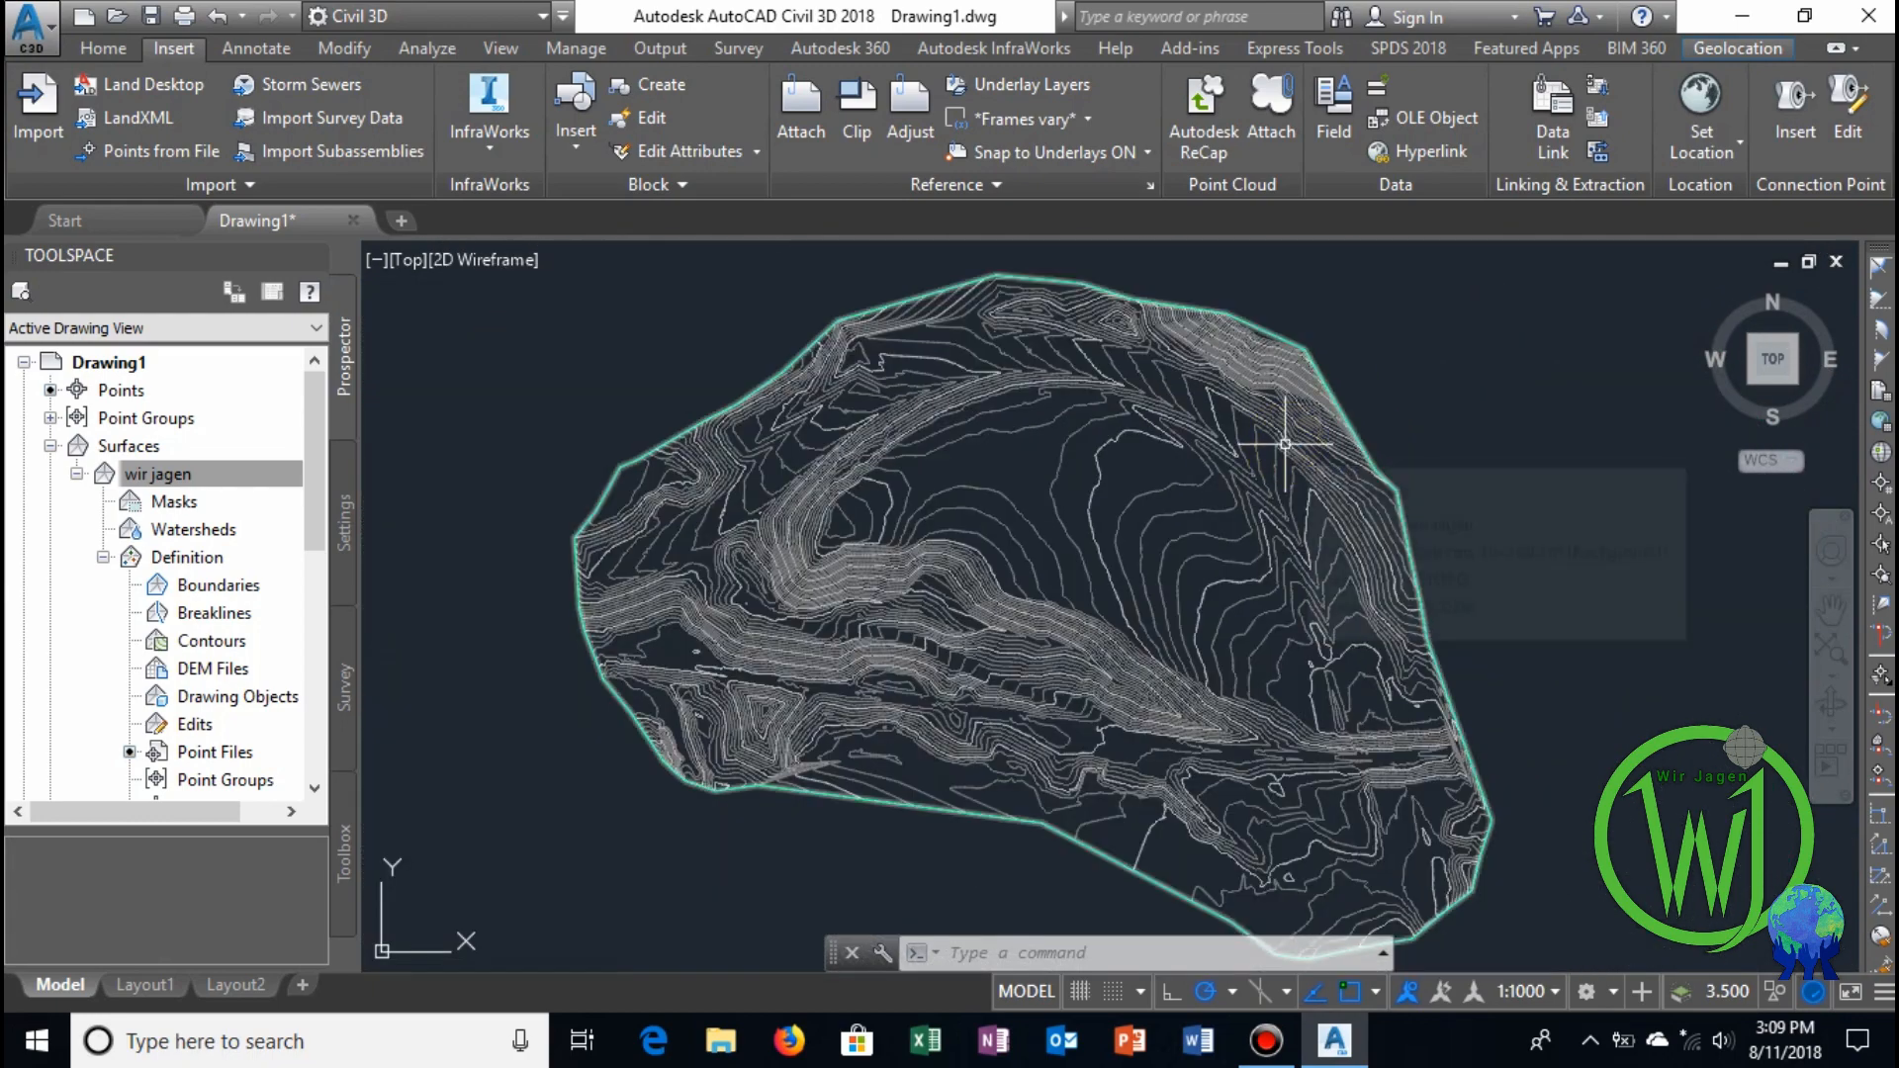
Add contour labels at interval along a diagonal line across the whole surface, from its upper-left to its lower-right edge, with a 100 interval.
left_click(245, 54)
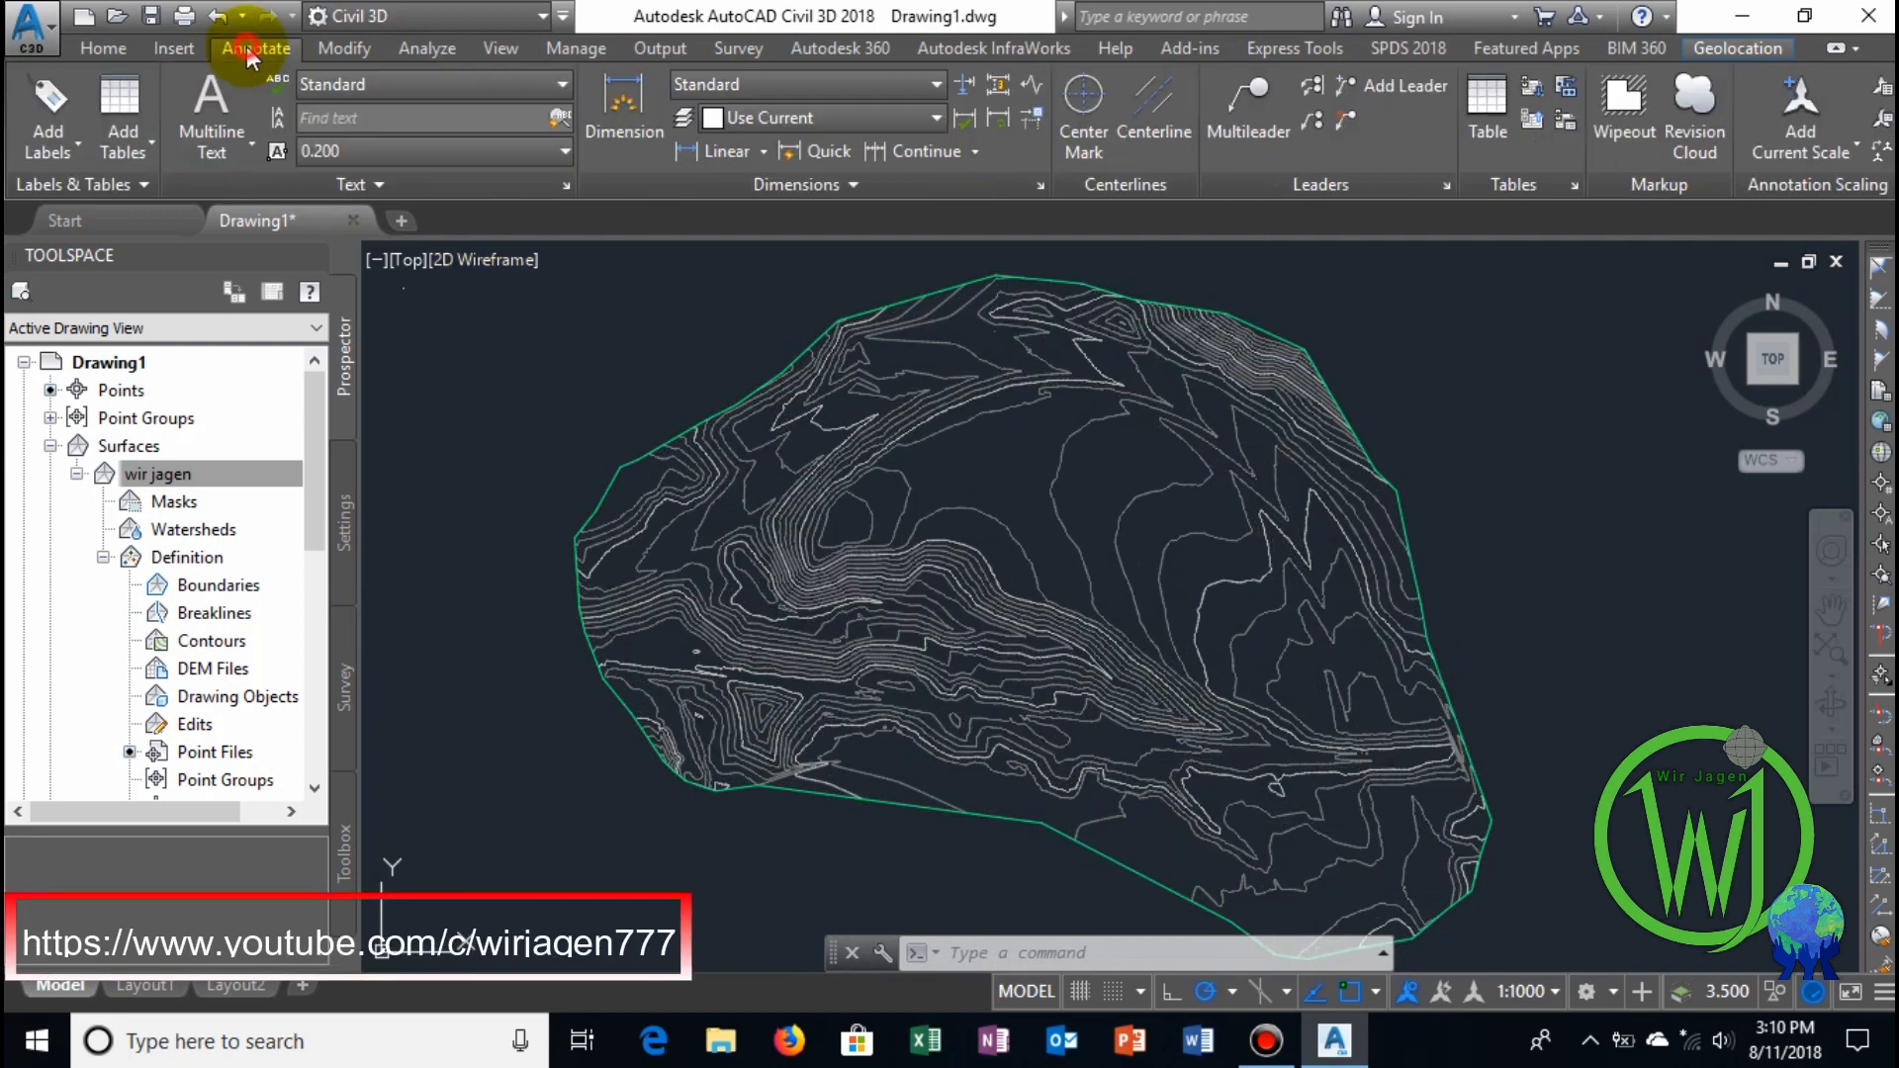
left_click(54, 148)
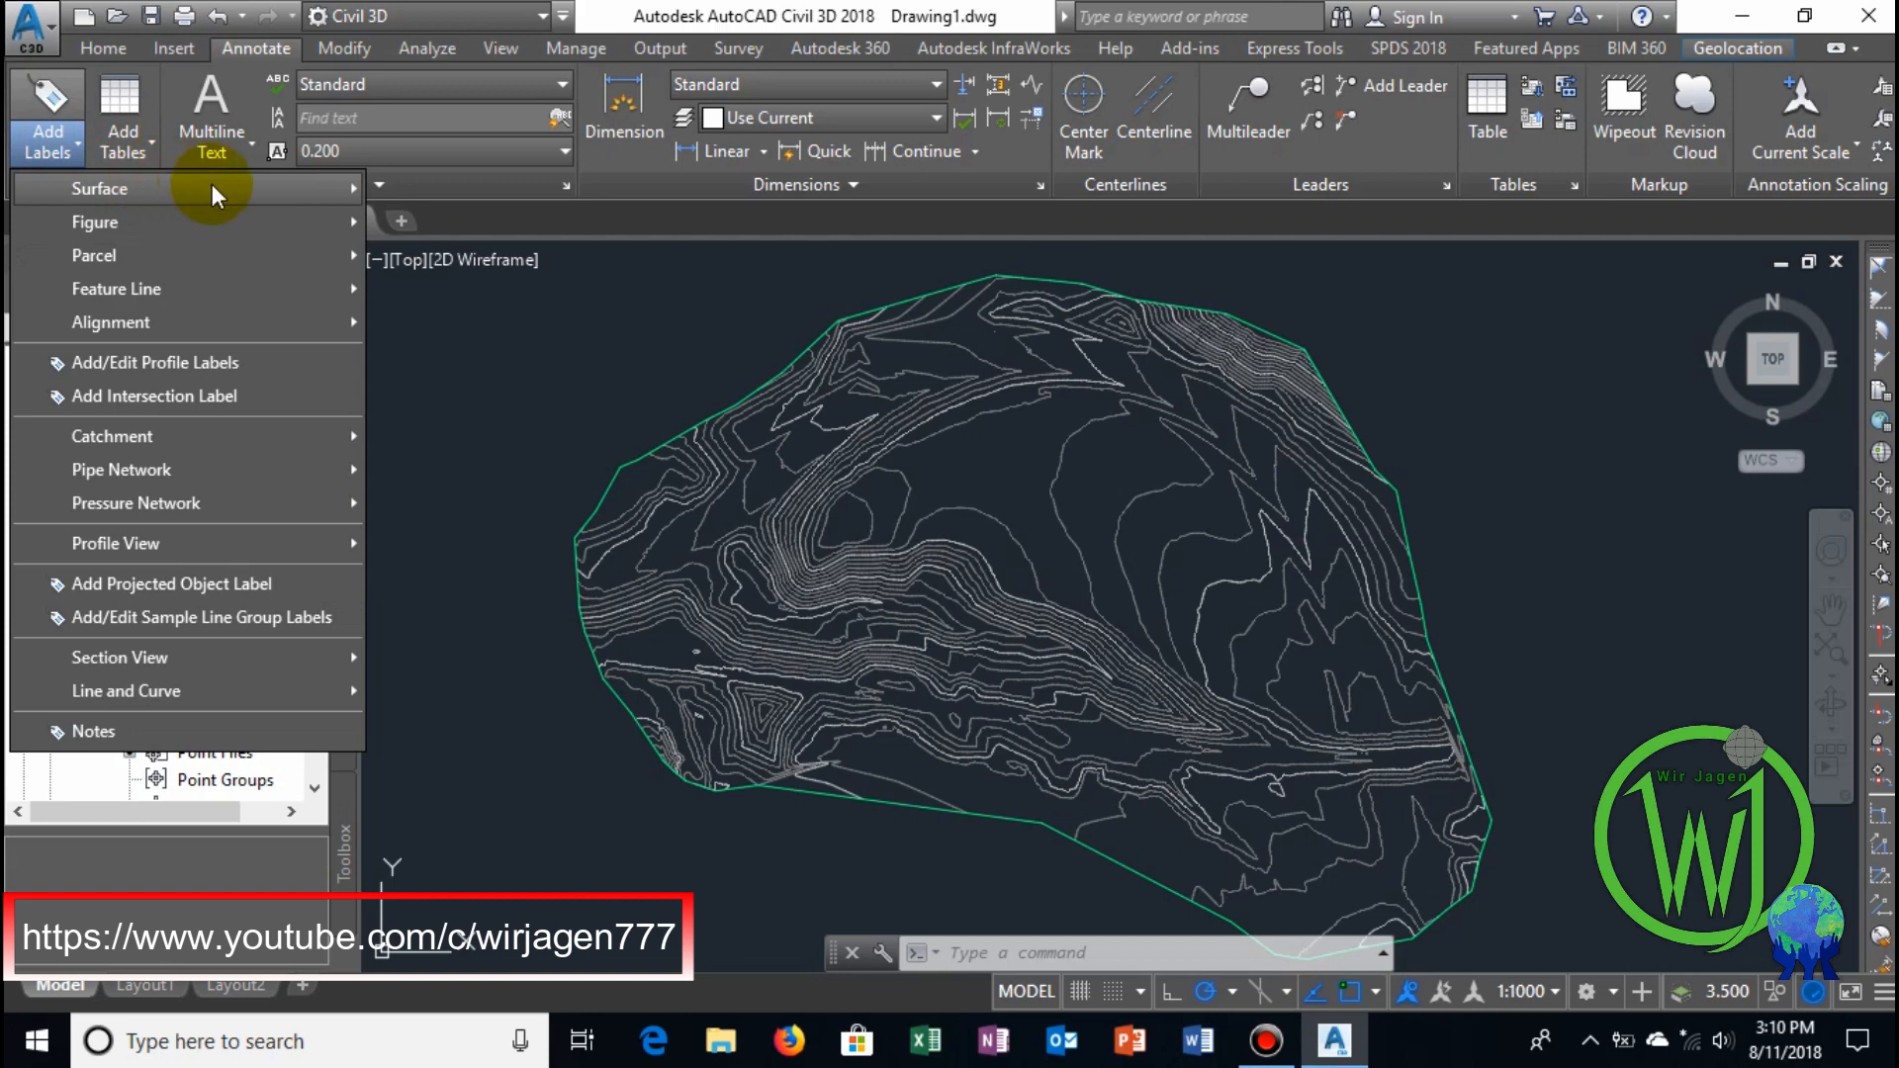
mouse_move(199, 186)
left_click(528, 390)
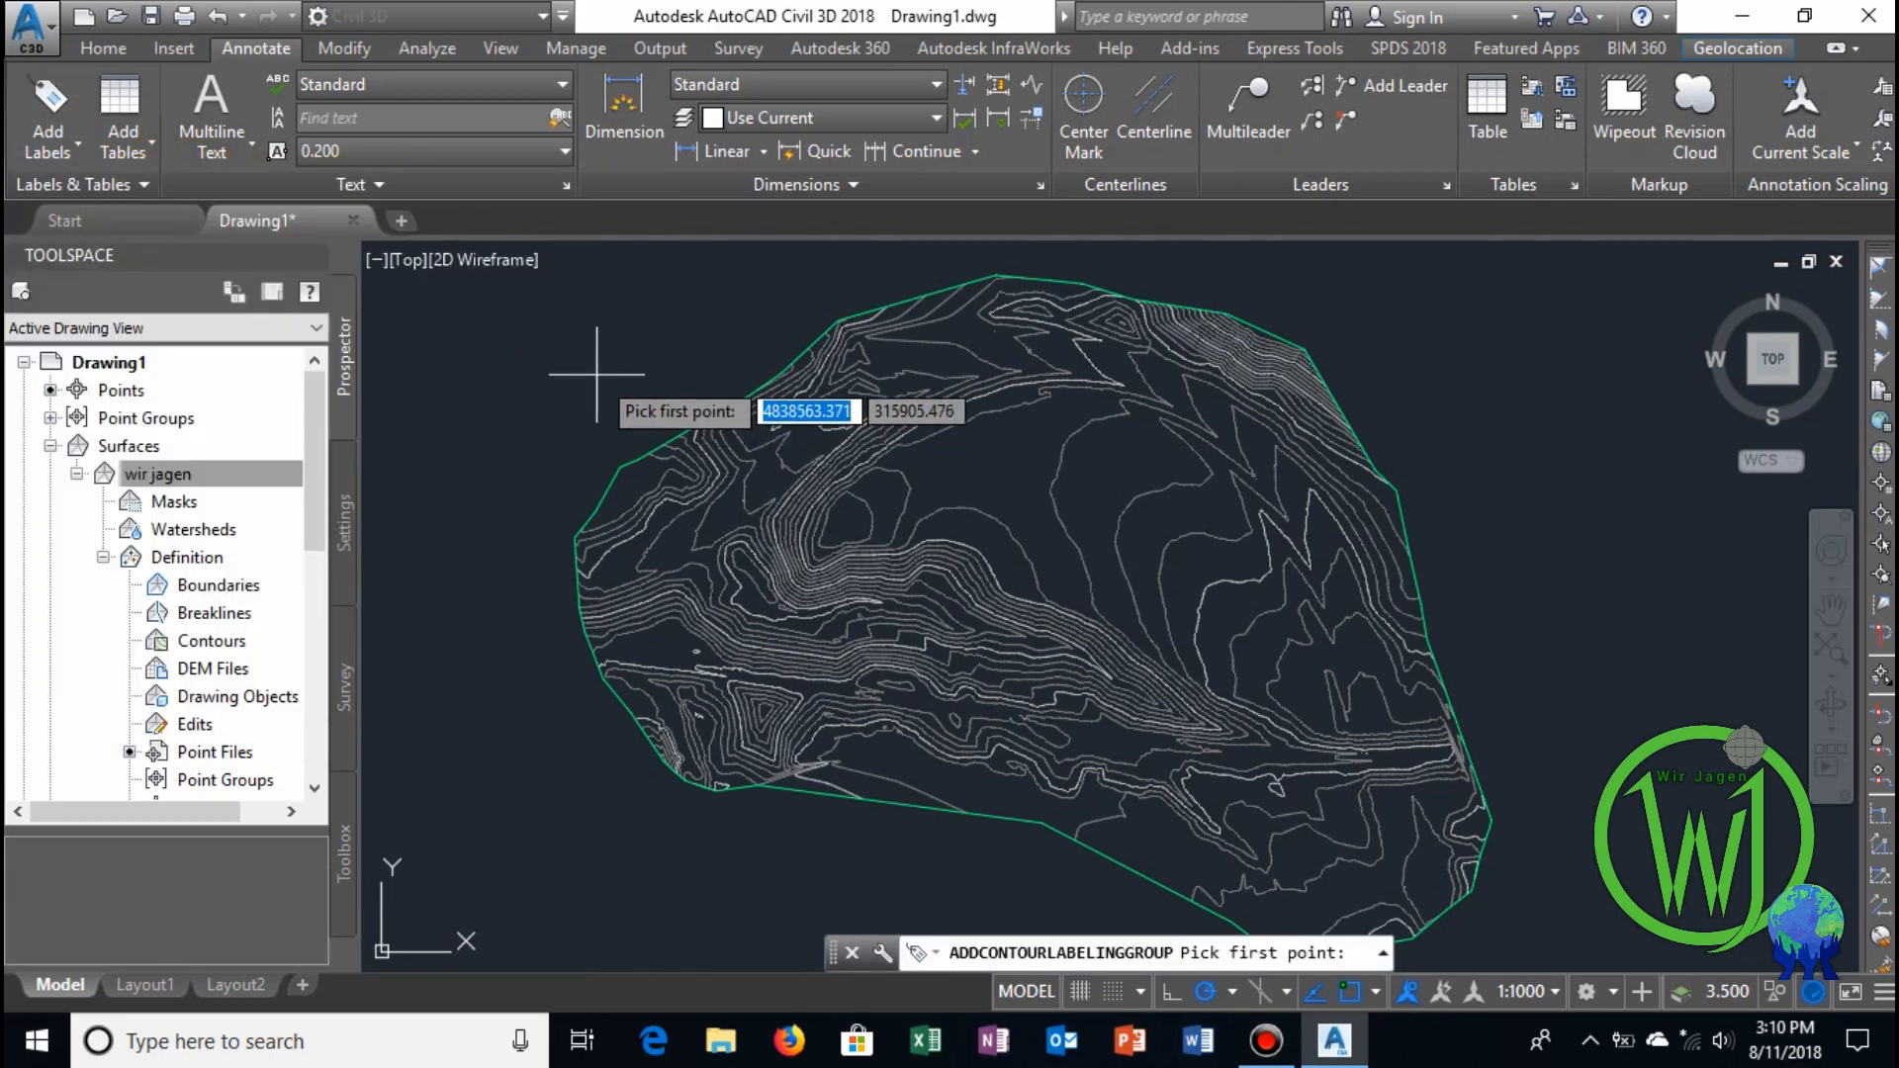
scroll(605, 386, "down", 2)
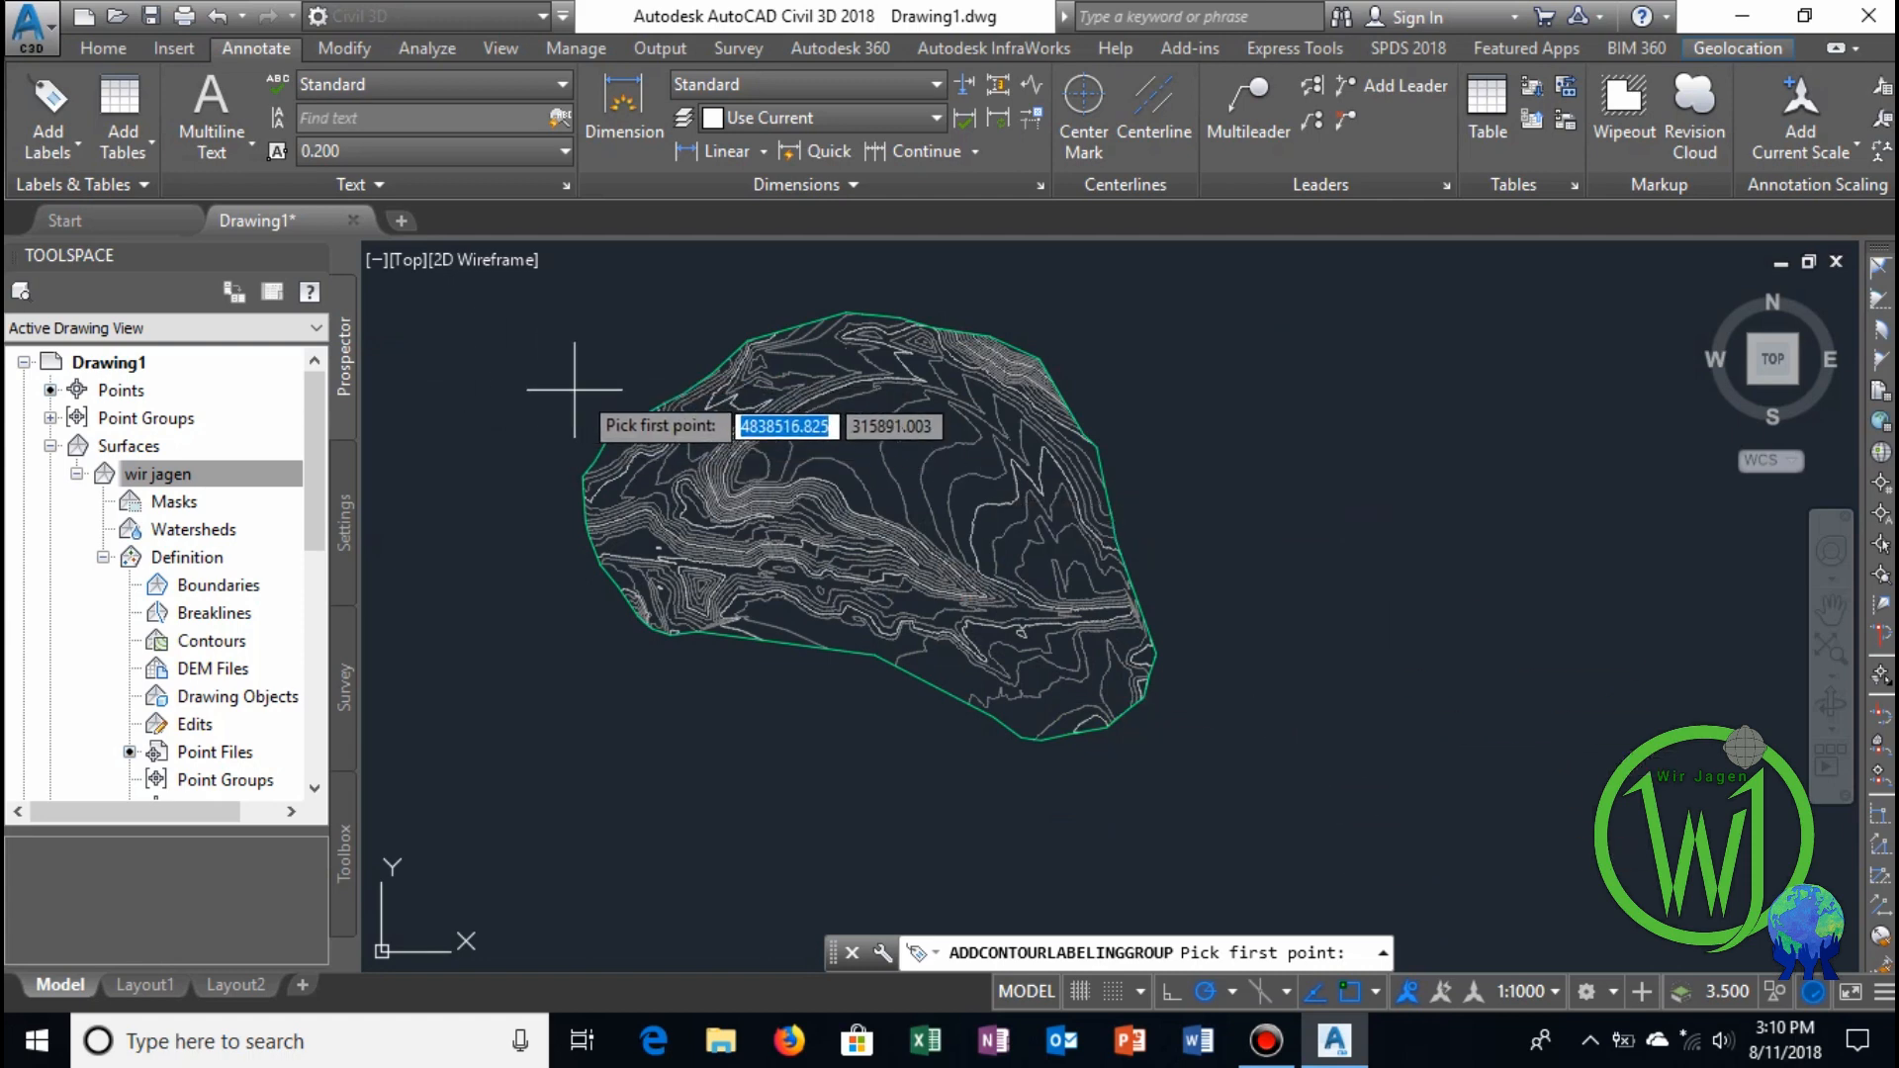
left_click(635, 365)
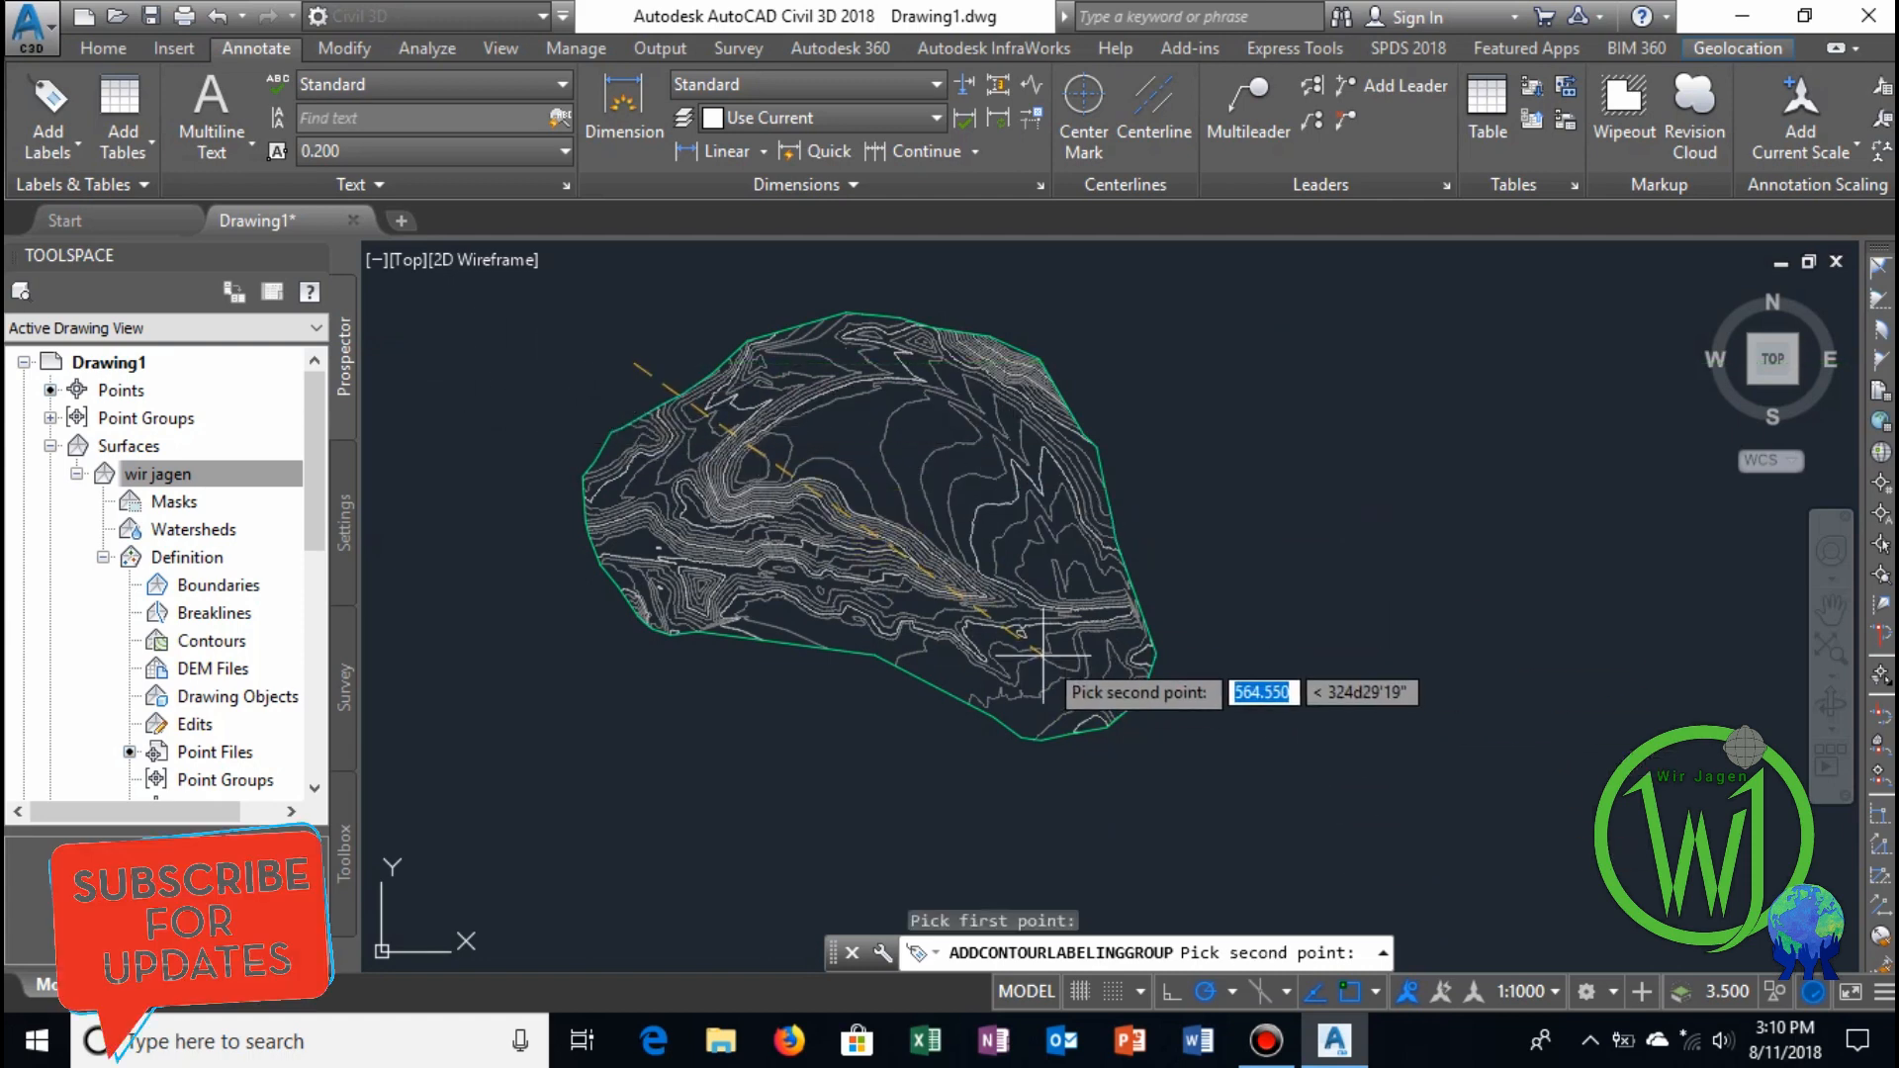
left_click(1163, 731)
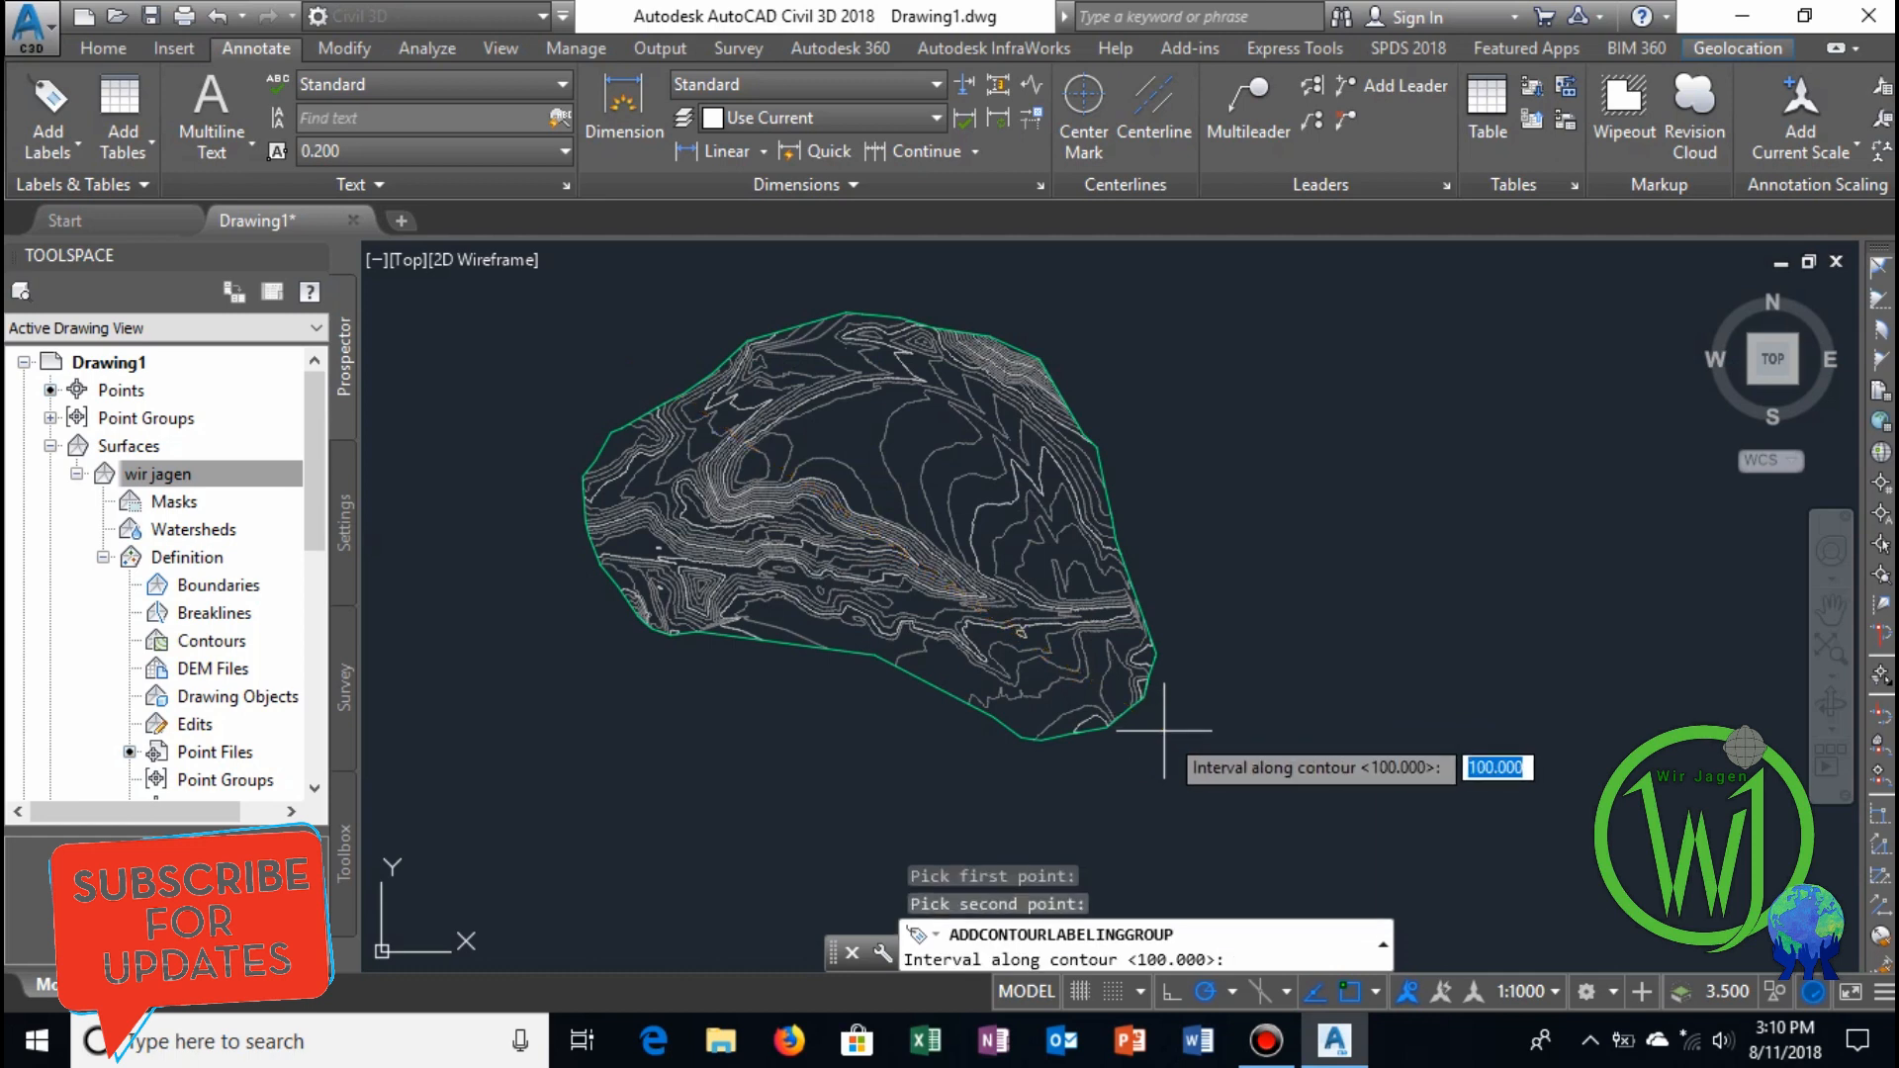
key("Return")
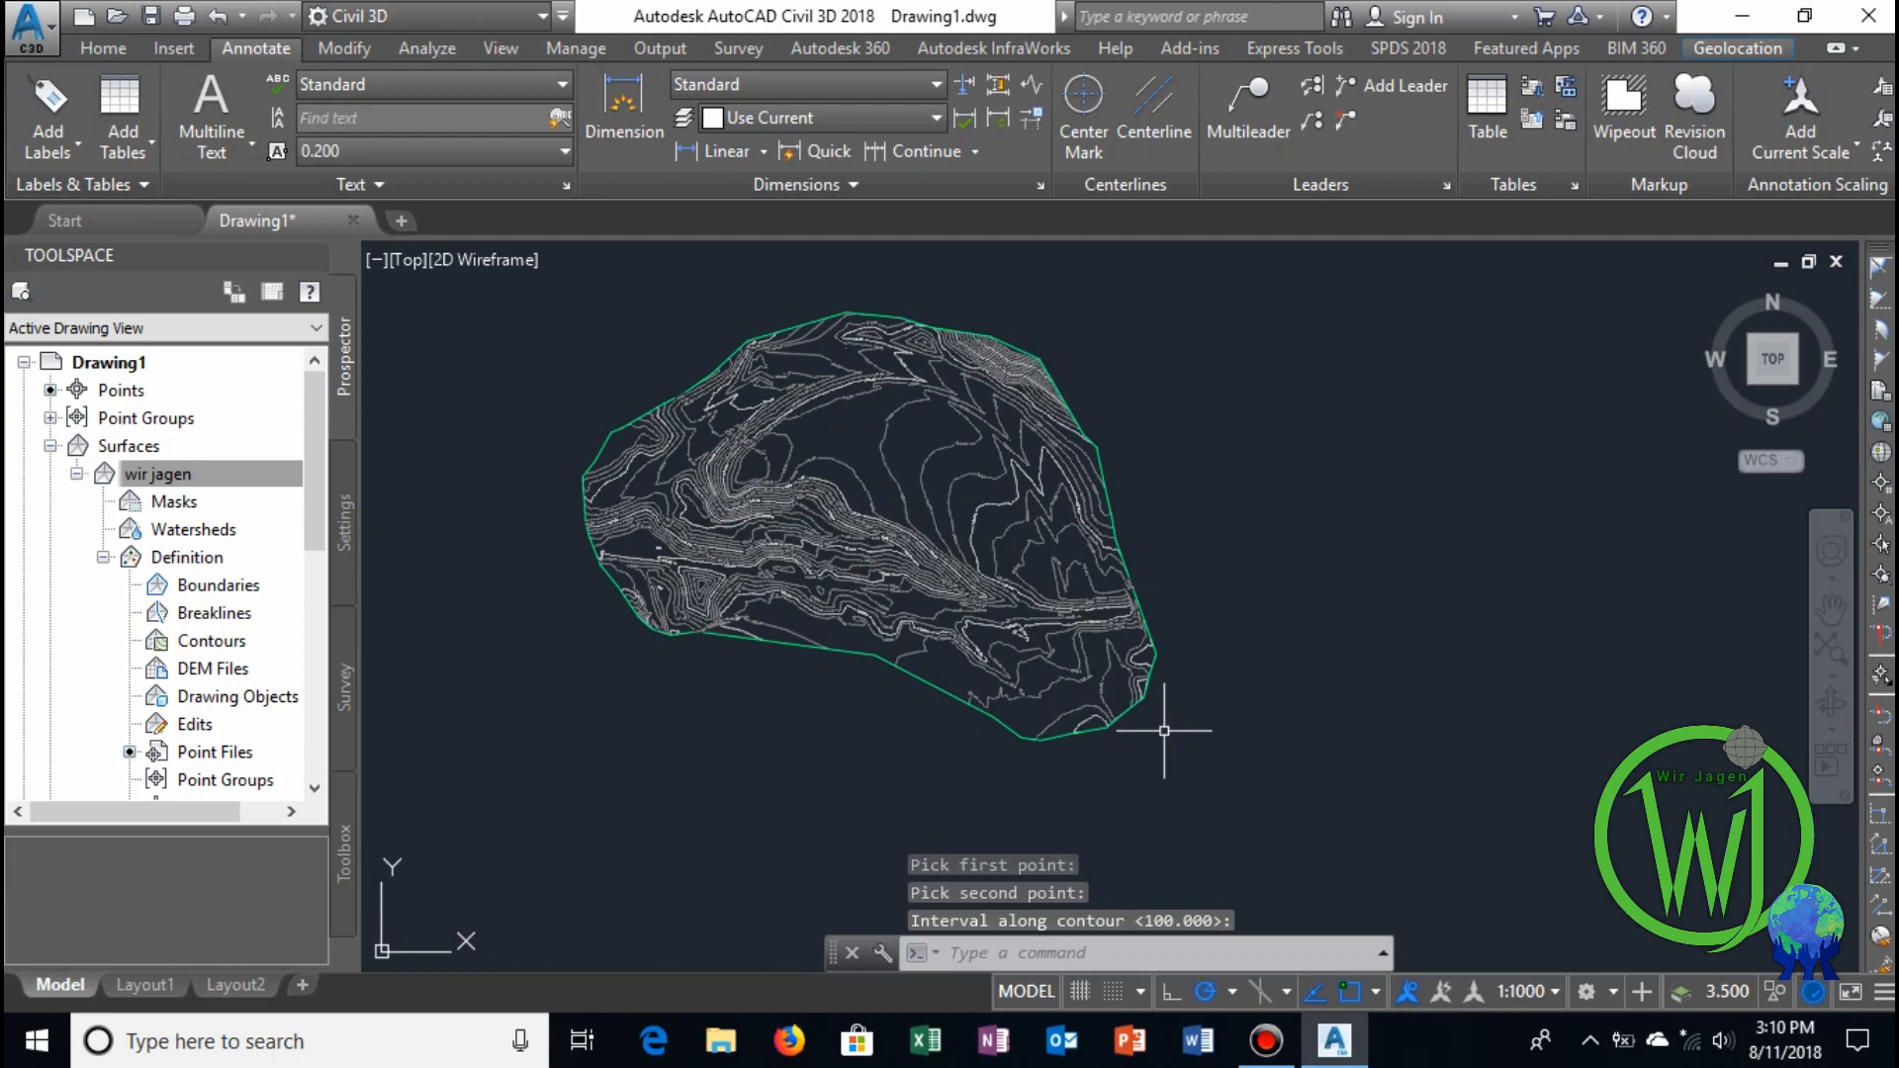
Examine the elevation labels along the contours across the surface and near its upper-right border.
scroll(968, 591, "up", 6)
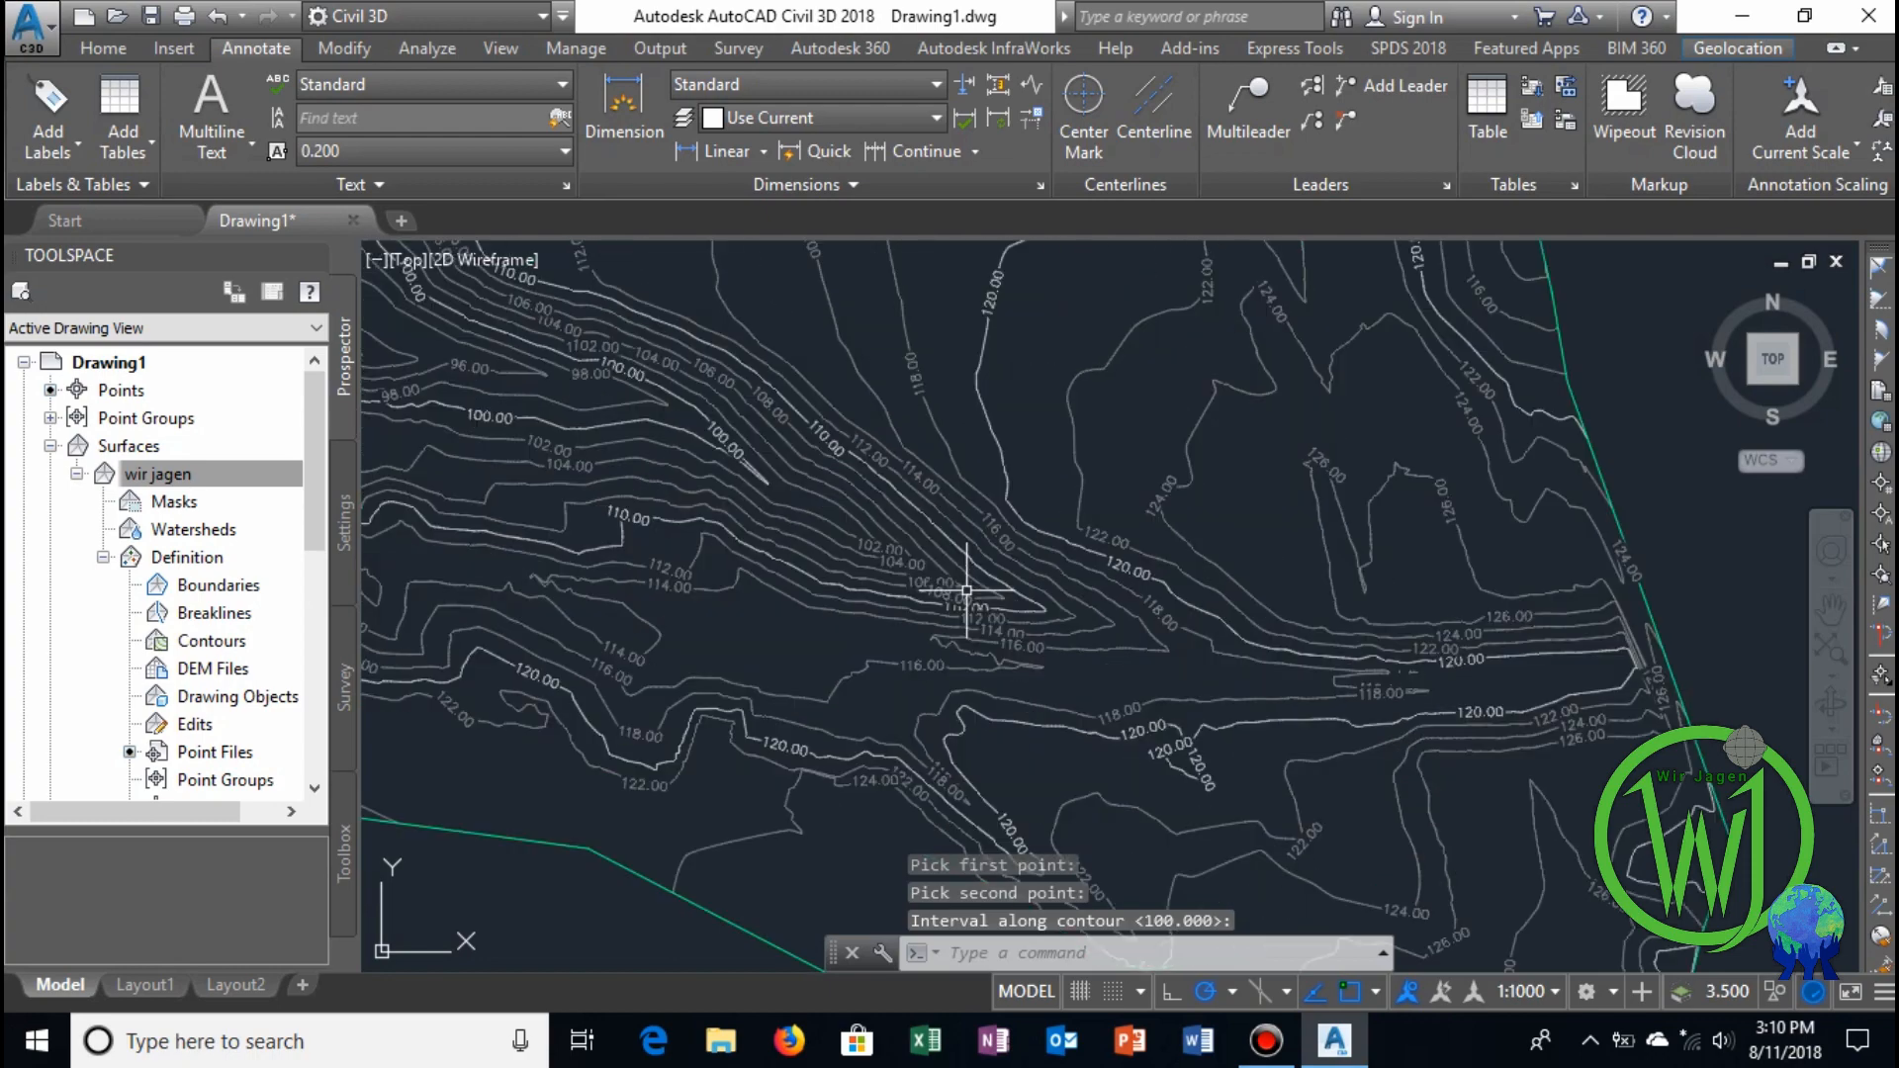
scroll(1242, 644, "down", 4)
scroll(1101, 447, "up", 7)
scroll(1101, 450, "down", 6)
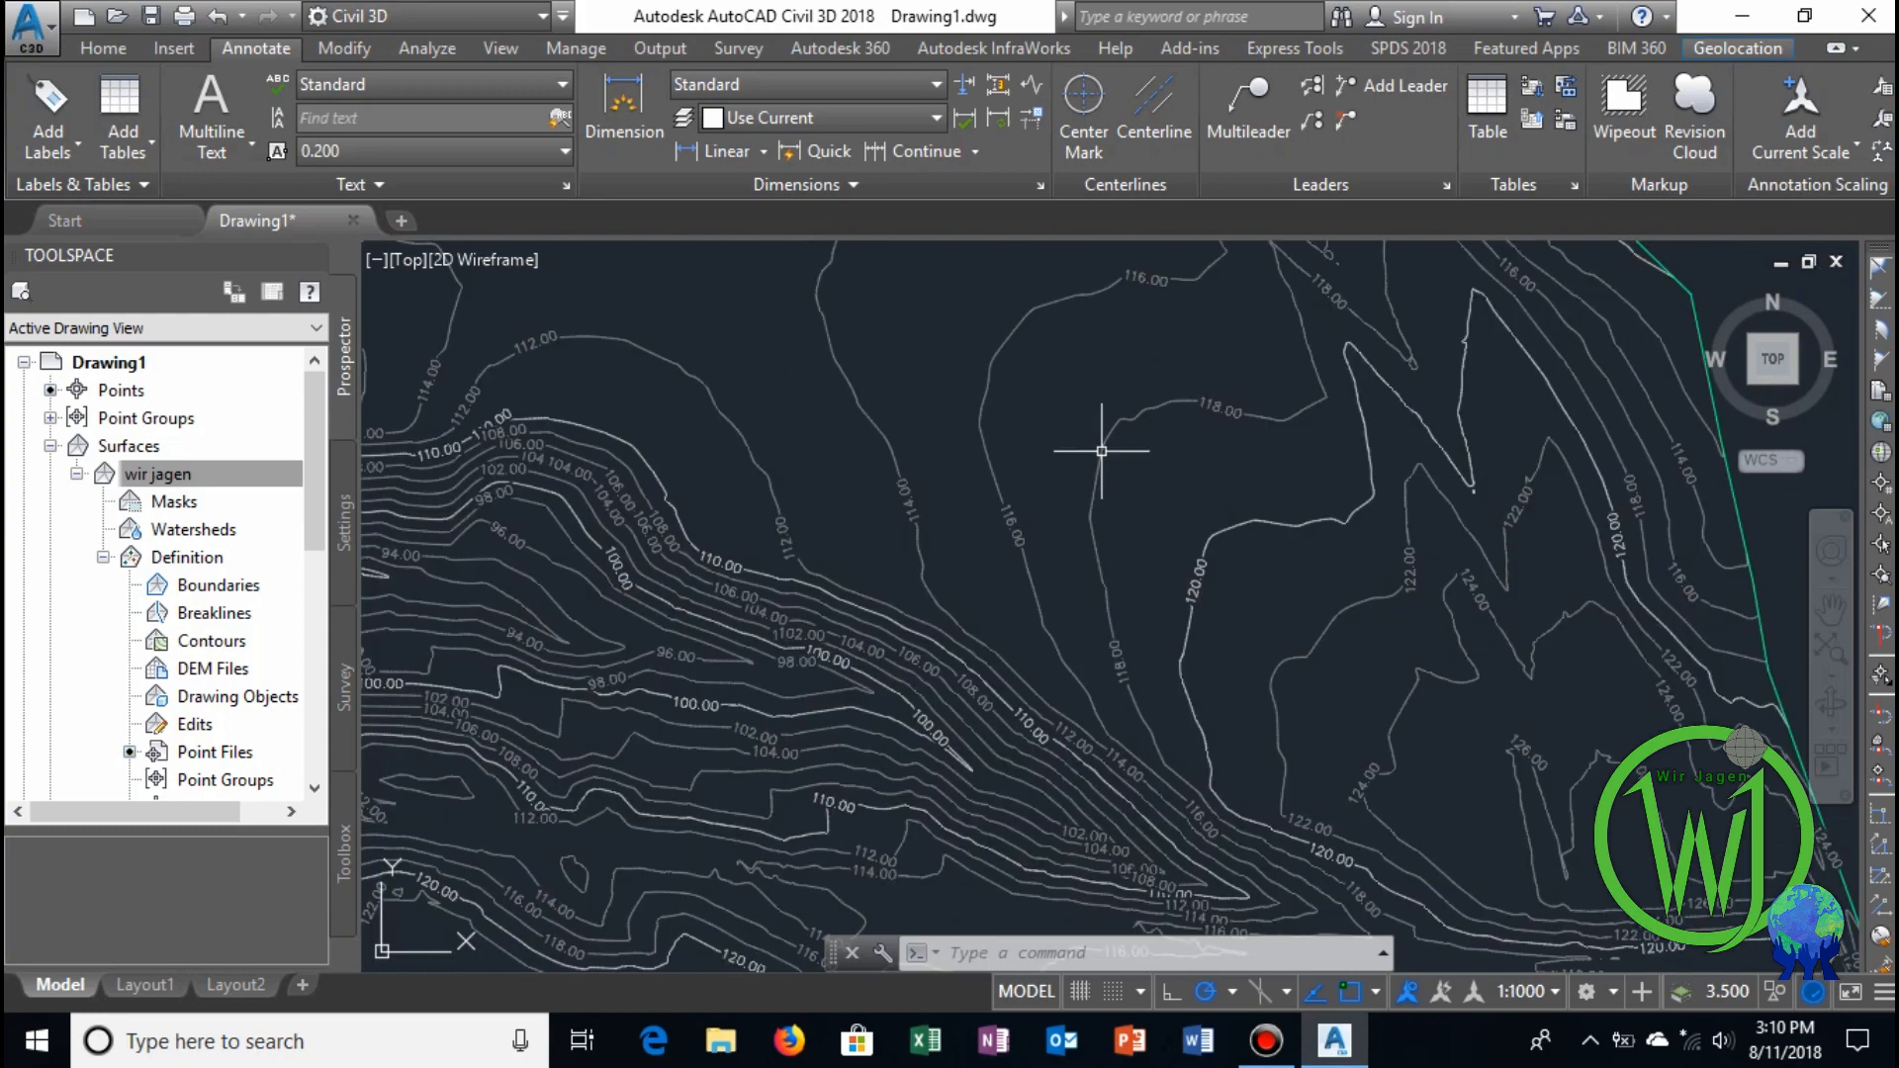
scroll(1098, 452, "down", 2)
scroll(1085, 454, "up", 2)
middle_click_drag(1085, 454, 1149, 543)
scroll(1305, 333, "up", 5)
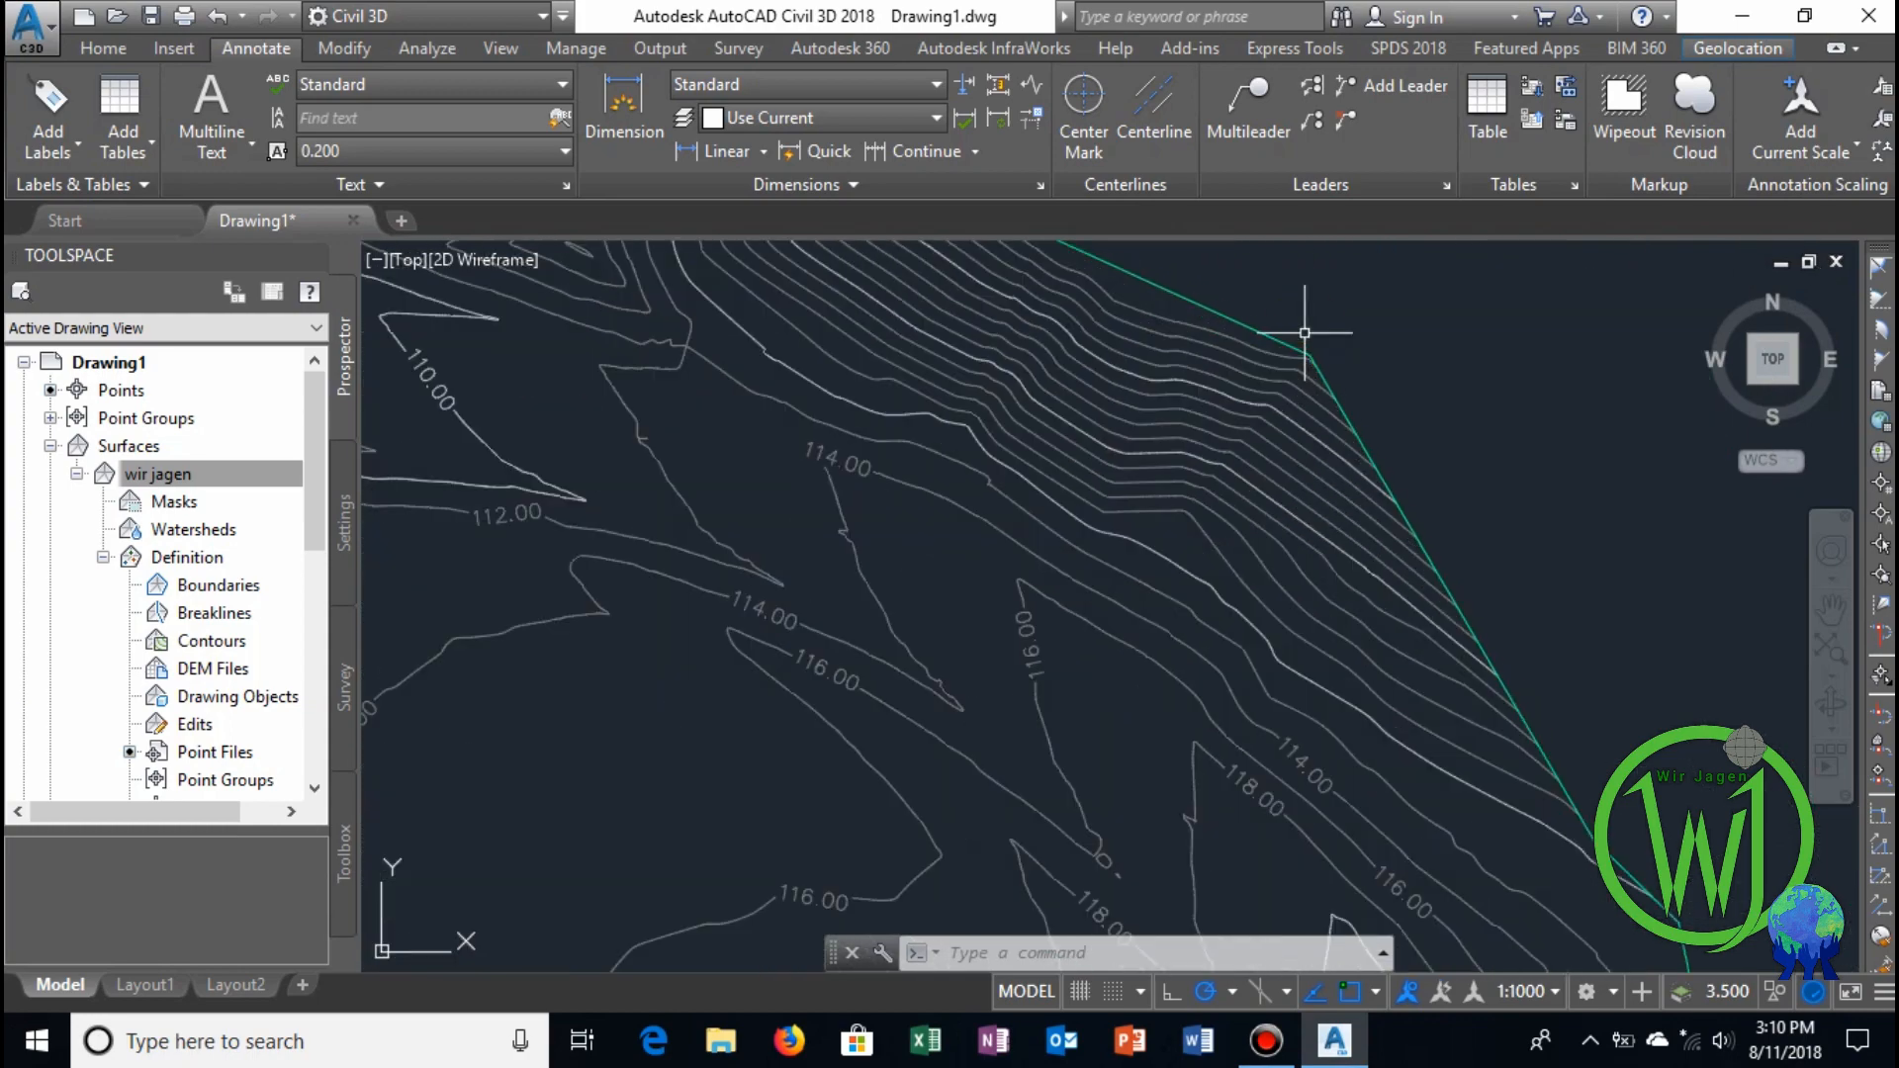
scroll(1305, 334, "down", 6)
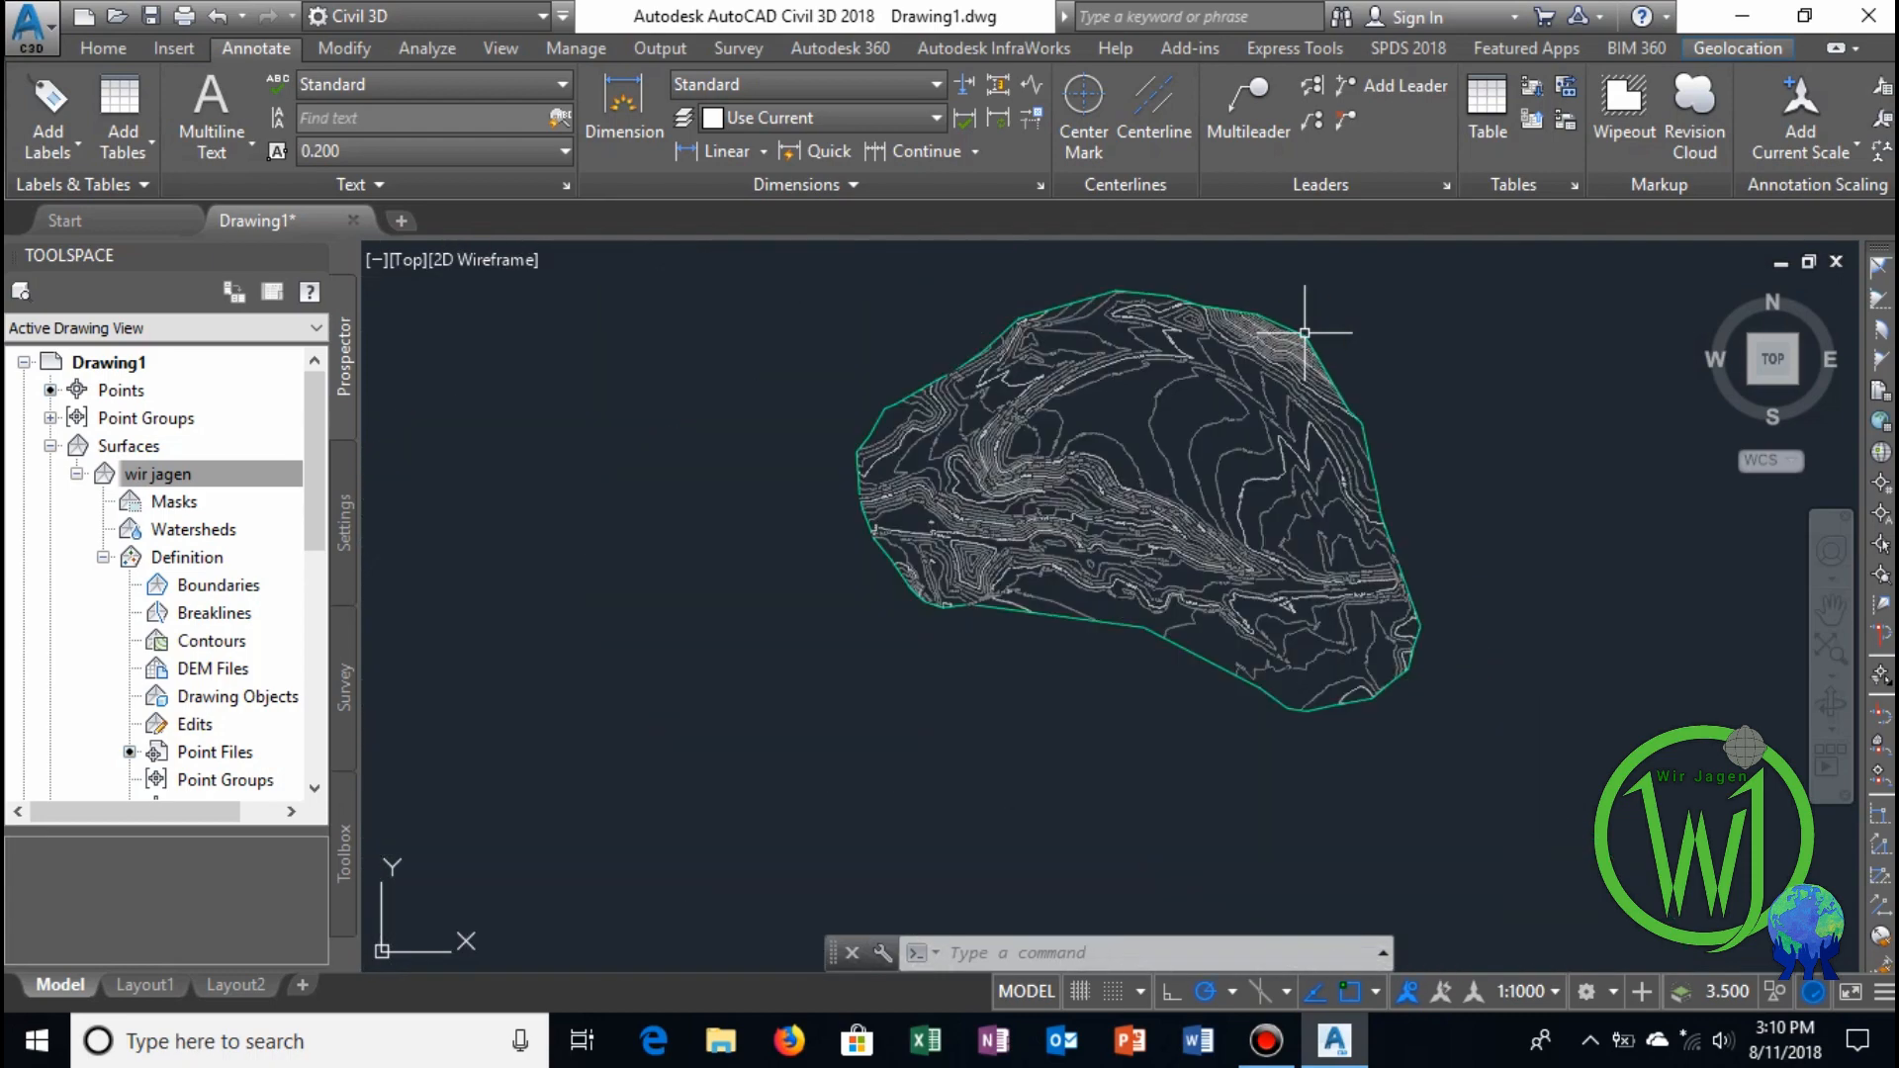
scroll(1247, 407, "up", 4)
scroll(1246, 407, "down", 2)
middle_click_drag(1245, 409, 1224, 470)
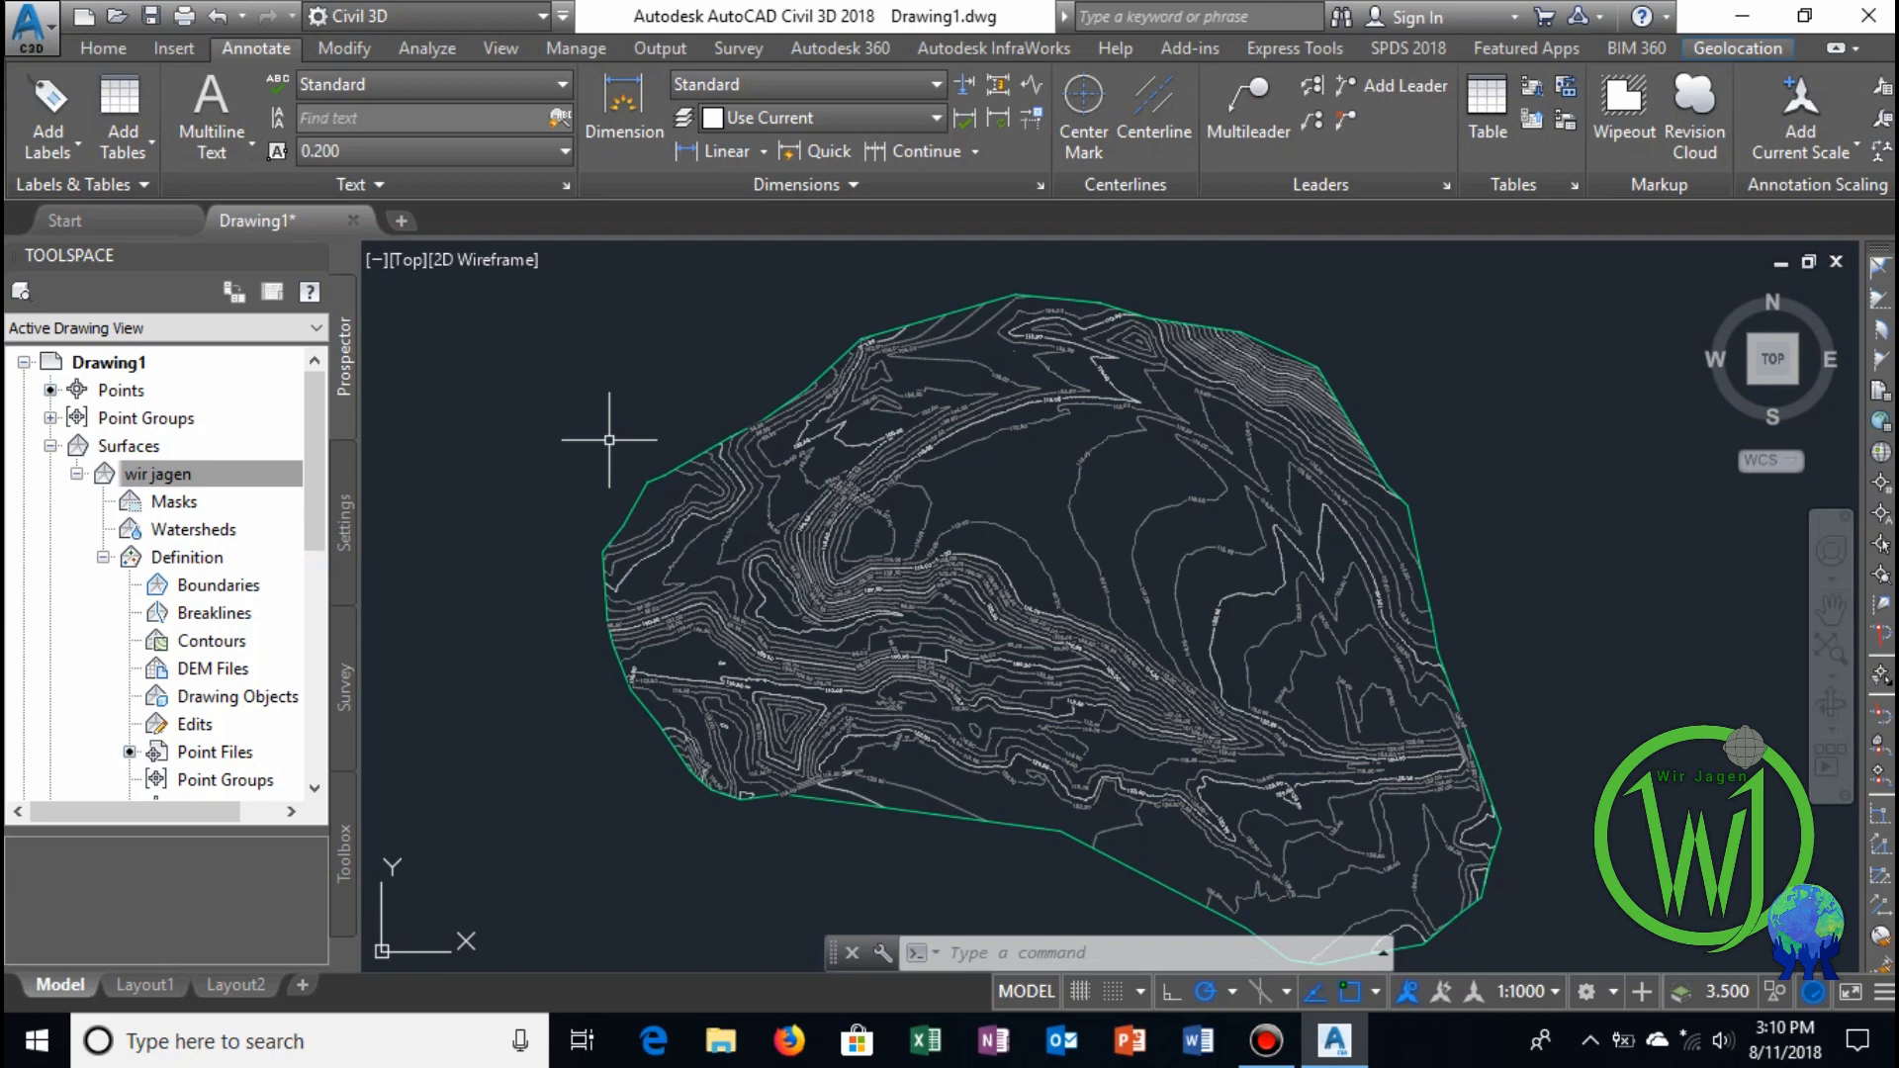
Make the Points and Triangles components visible in the surface style of "wir jagen", apply it and inspect the triangulation.
right_click(188, 474)
left_click(281, 478)
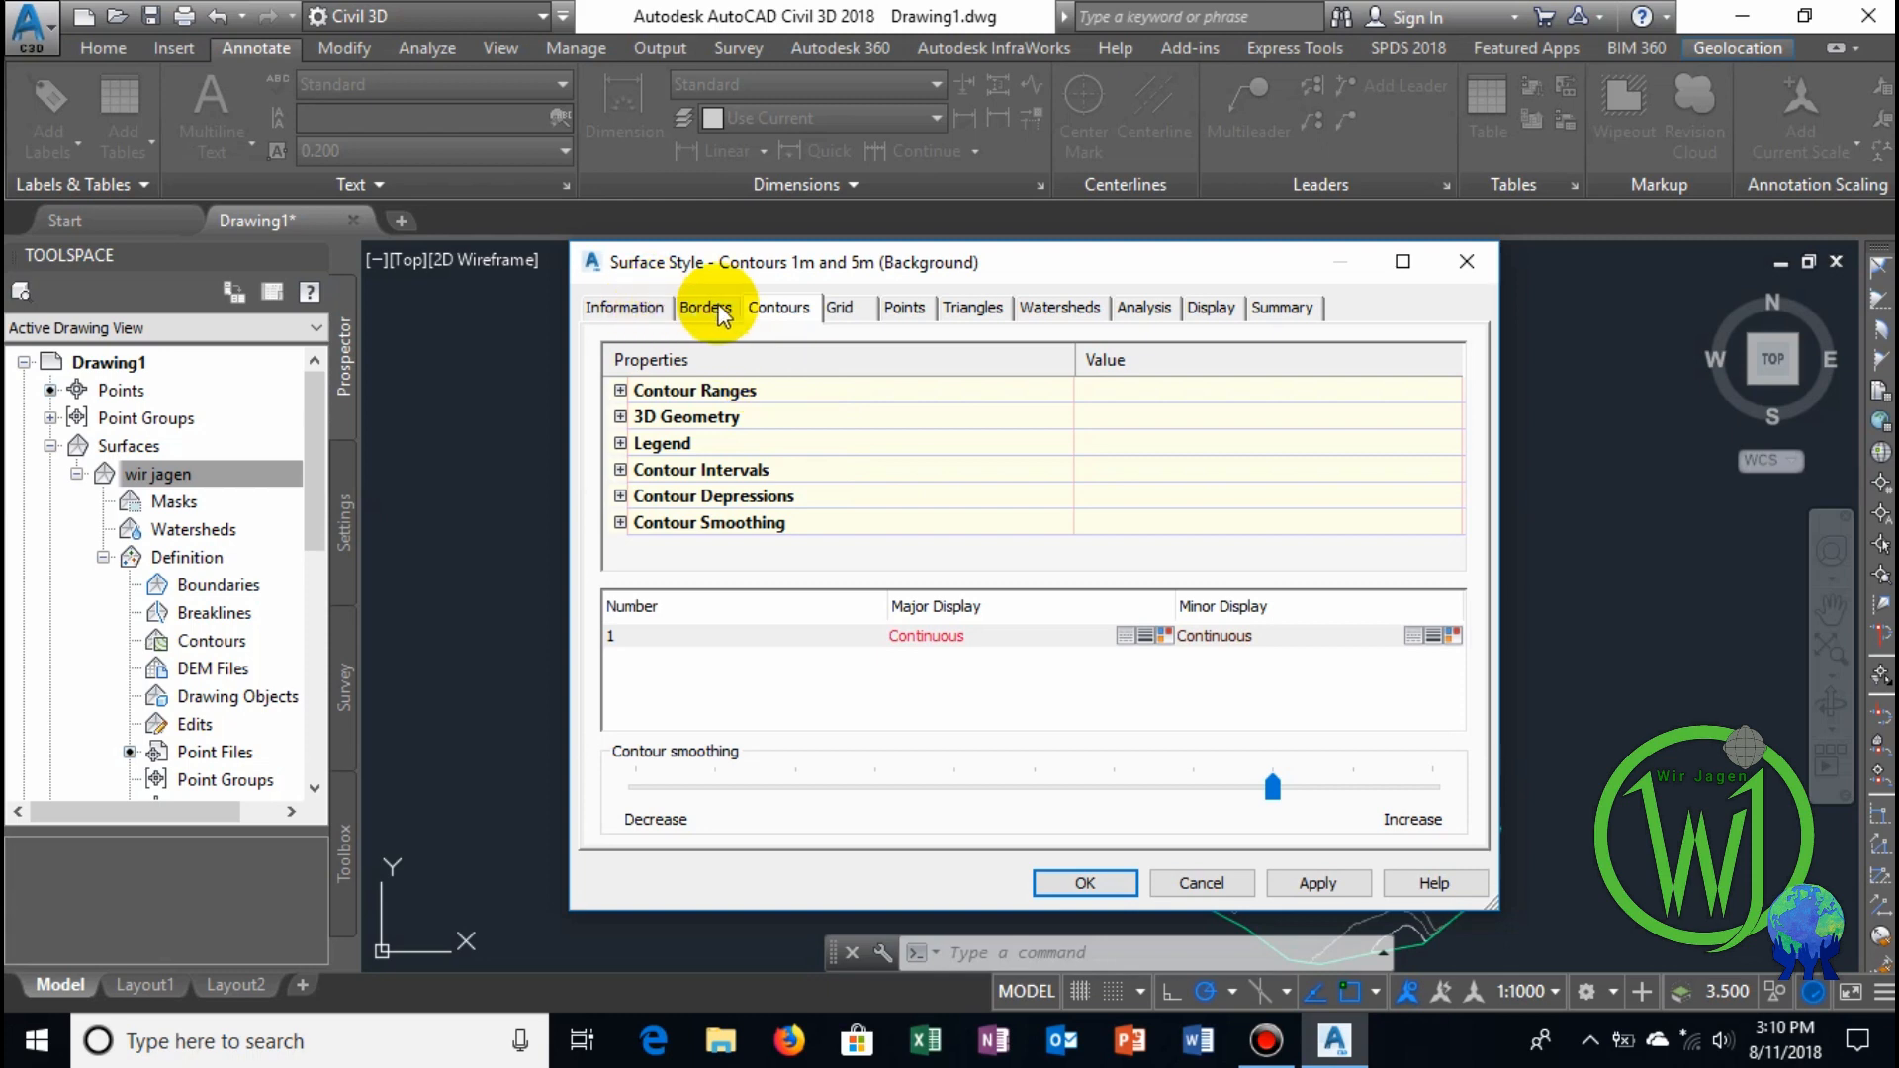
left_click(1201, 313)
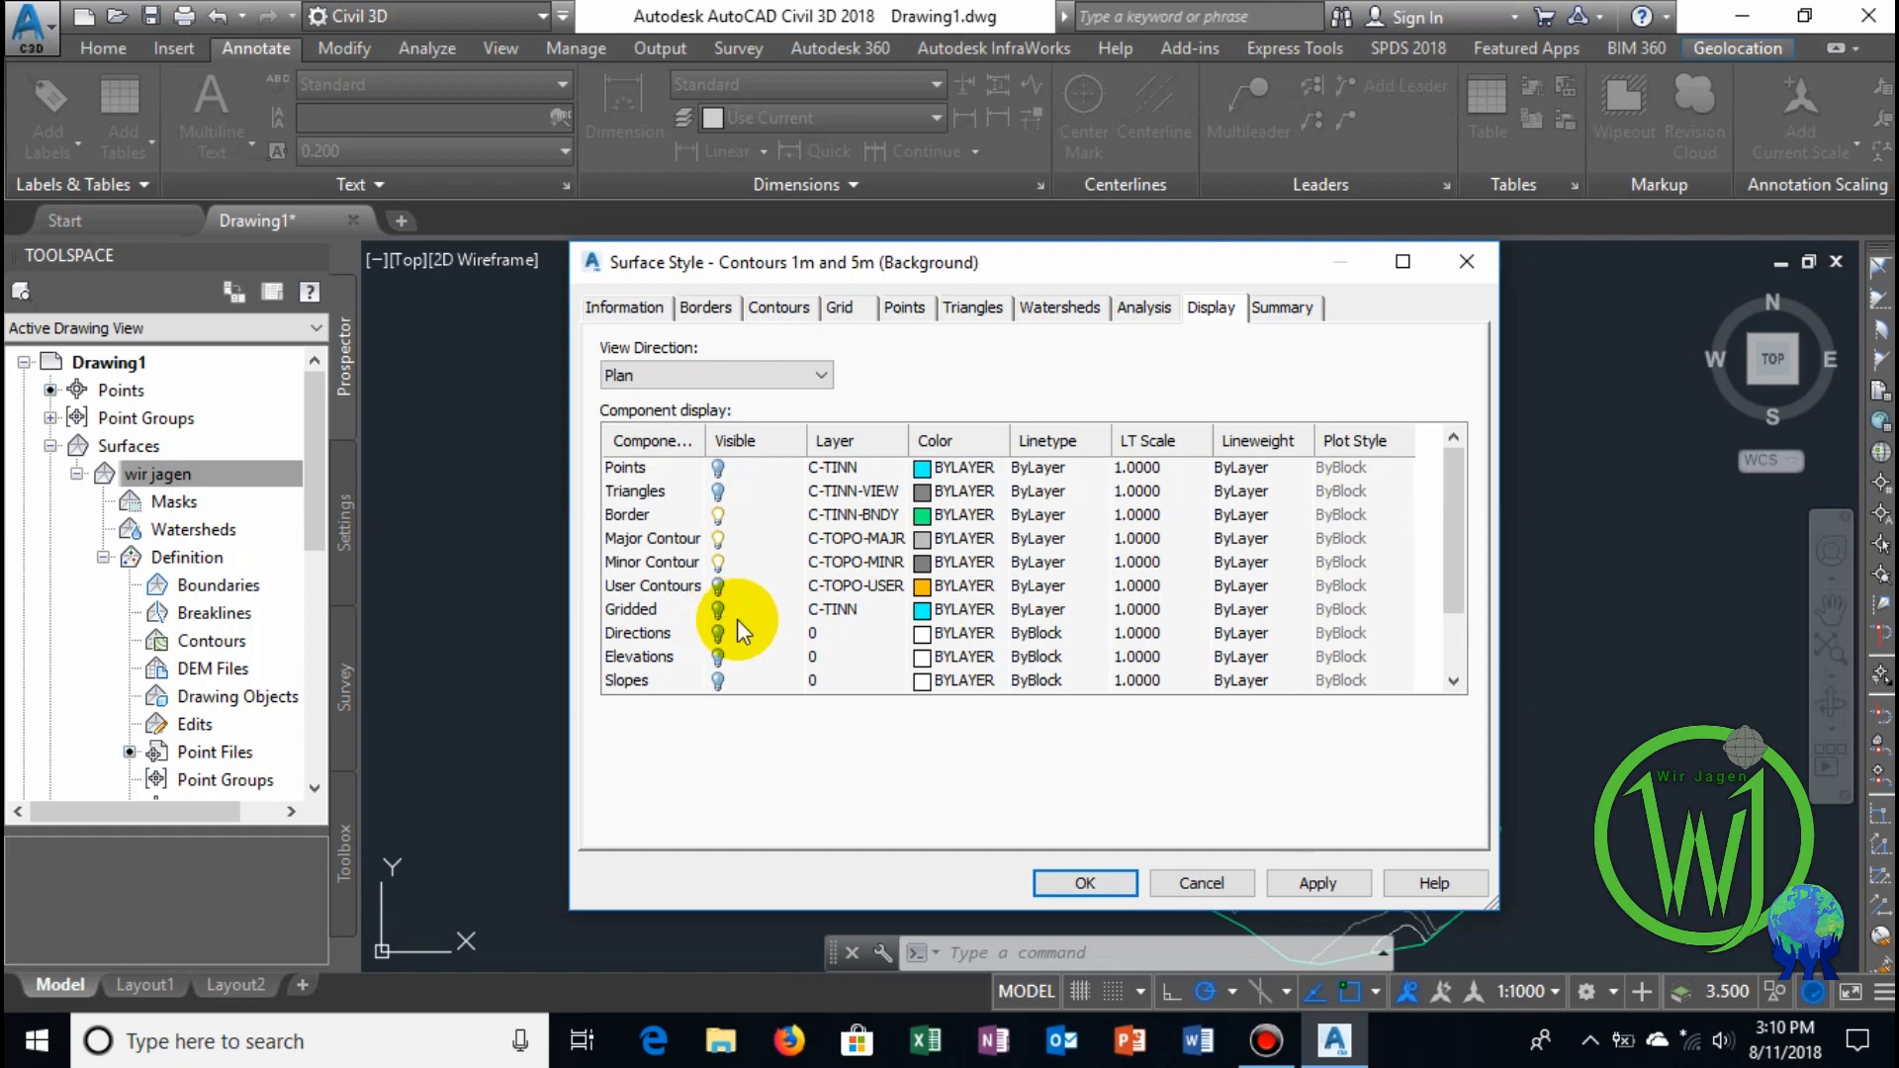
scroll(738, 619, "down", 1)
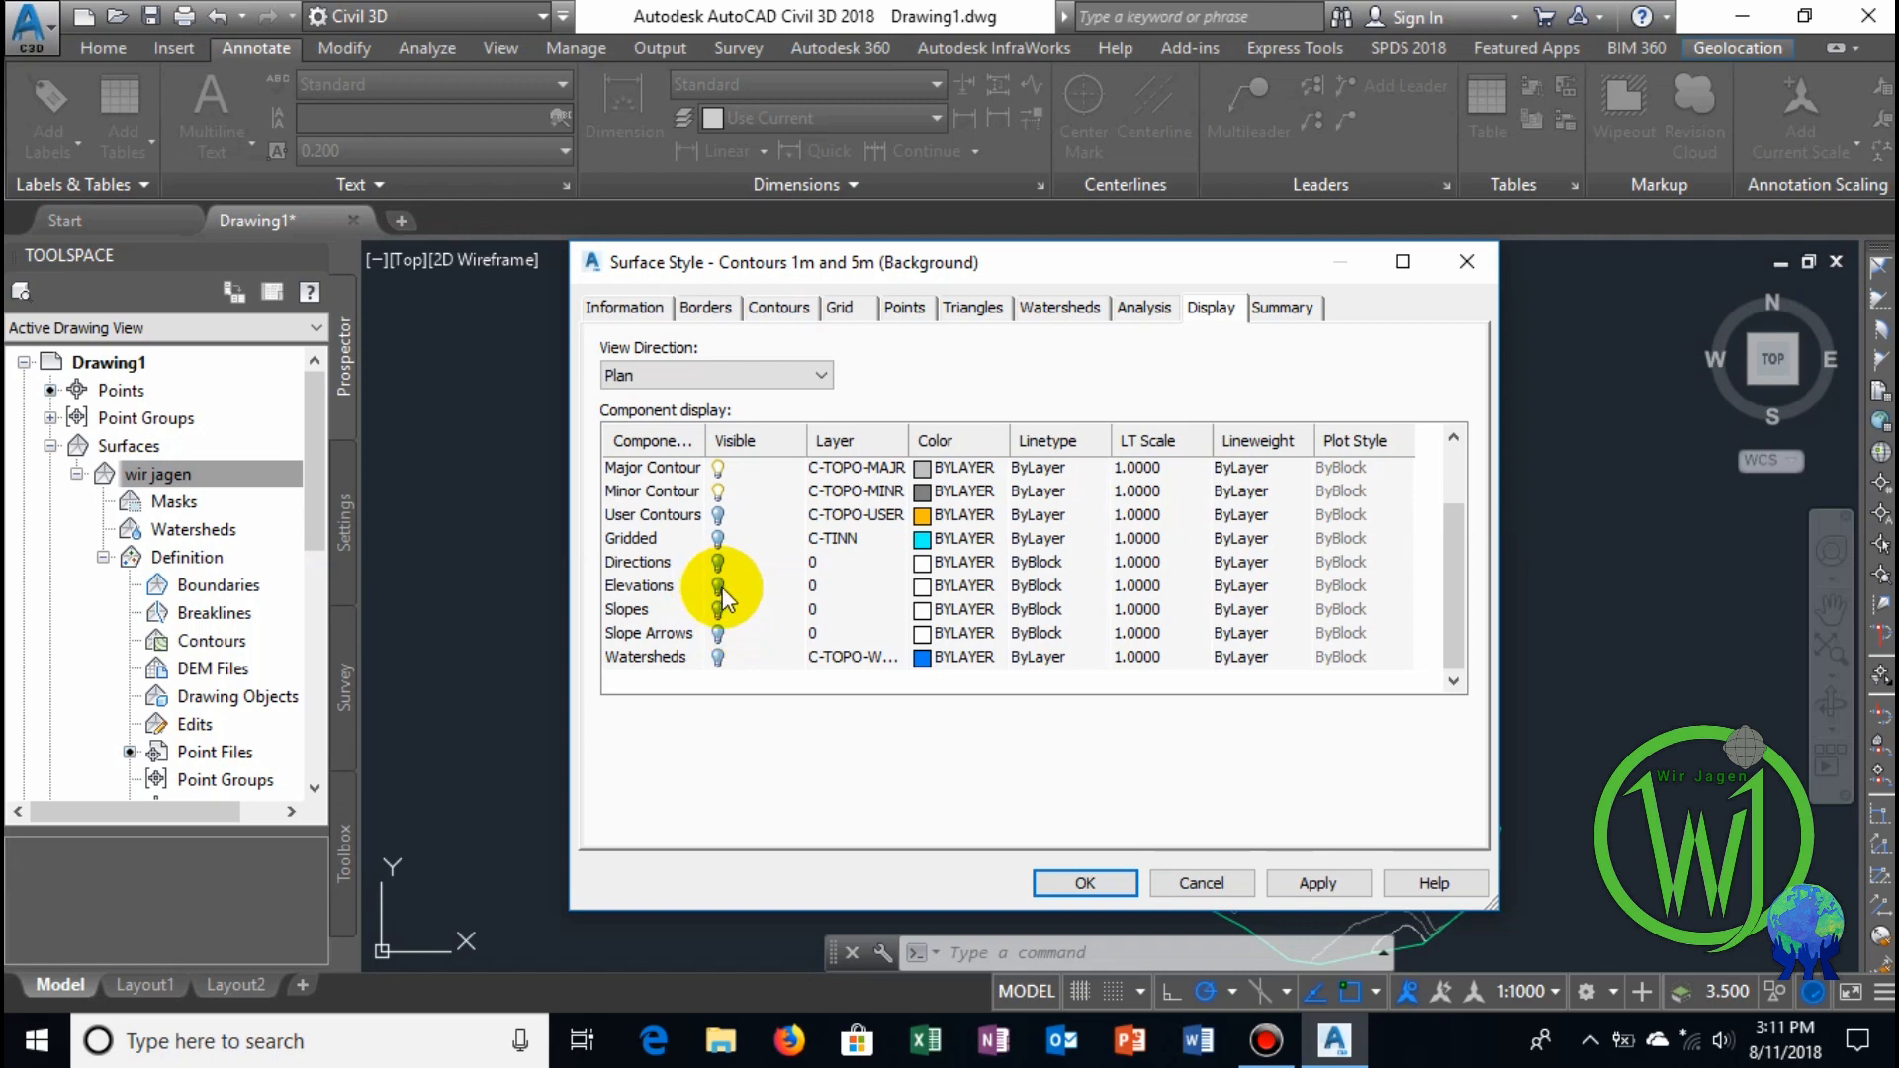
scroll(722, 588, "up", 1)
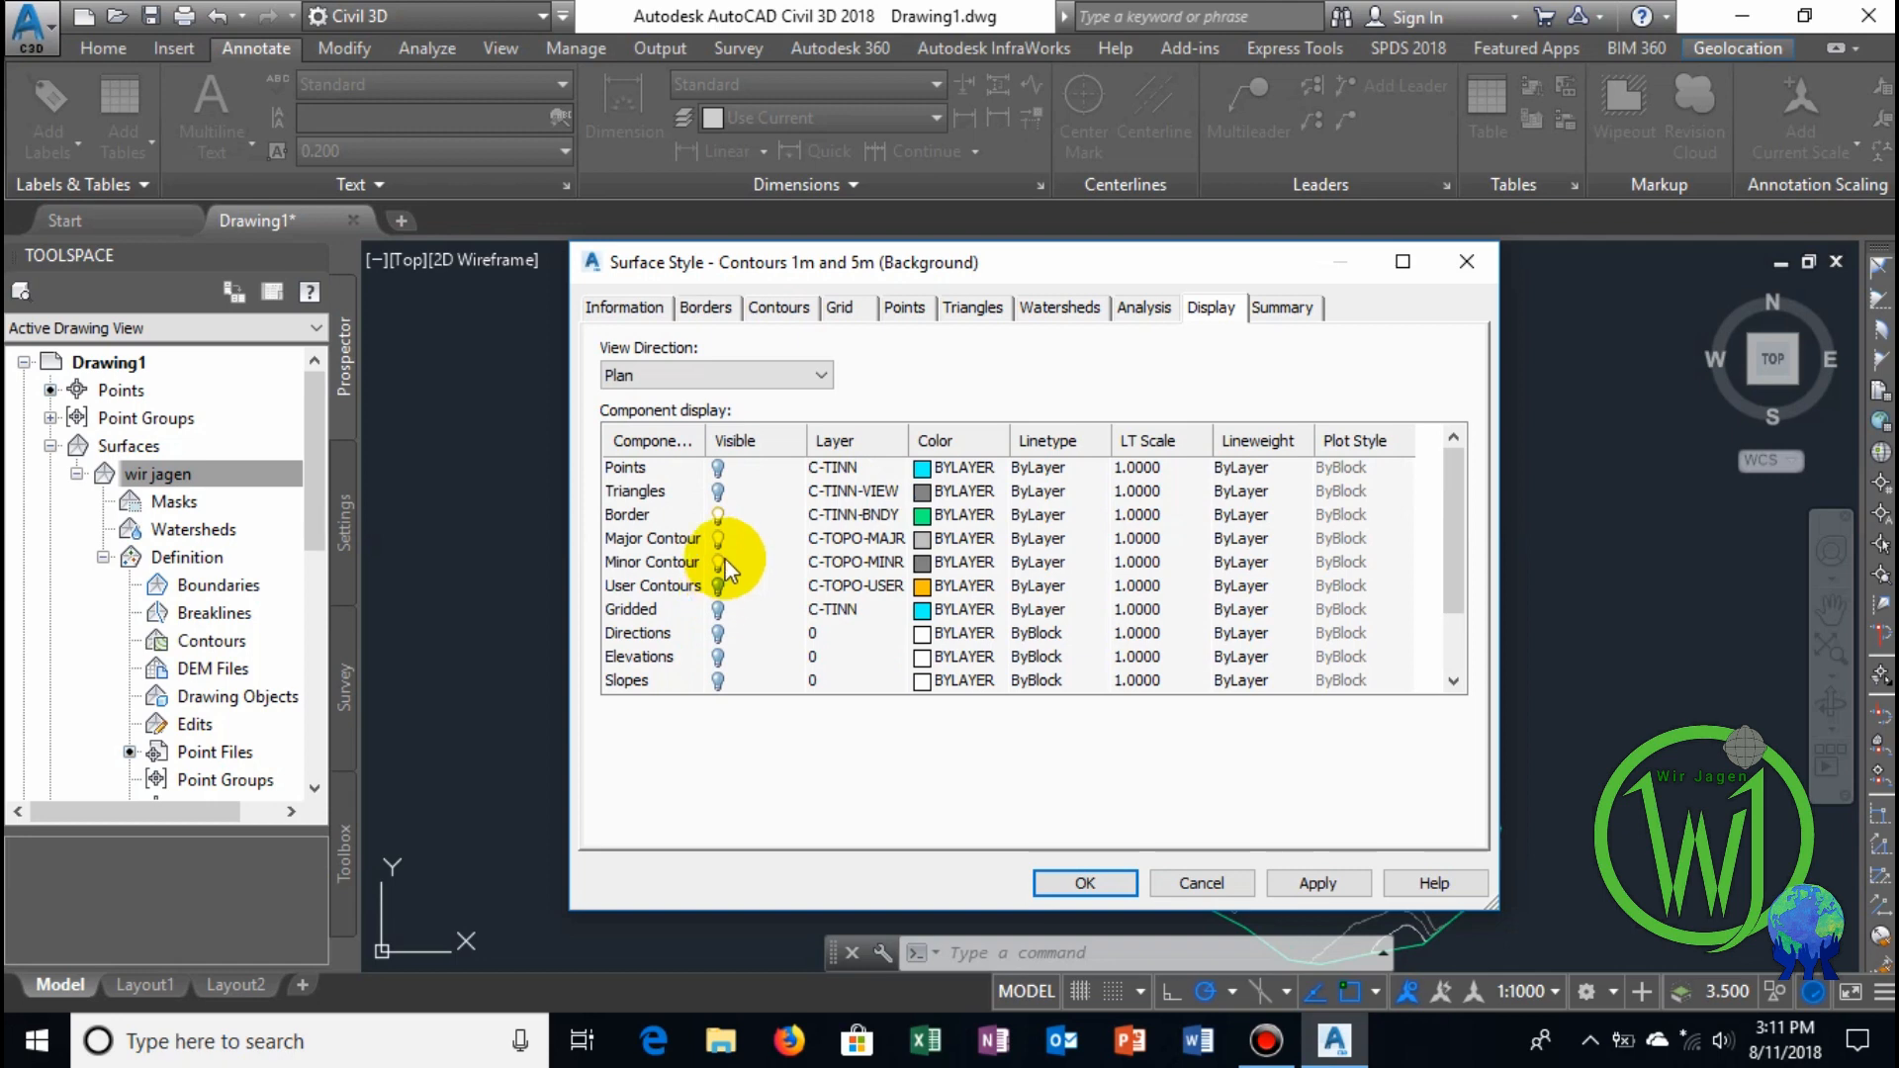
left_click(718, 467)
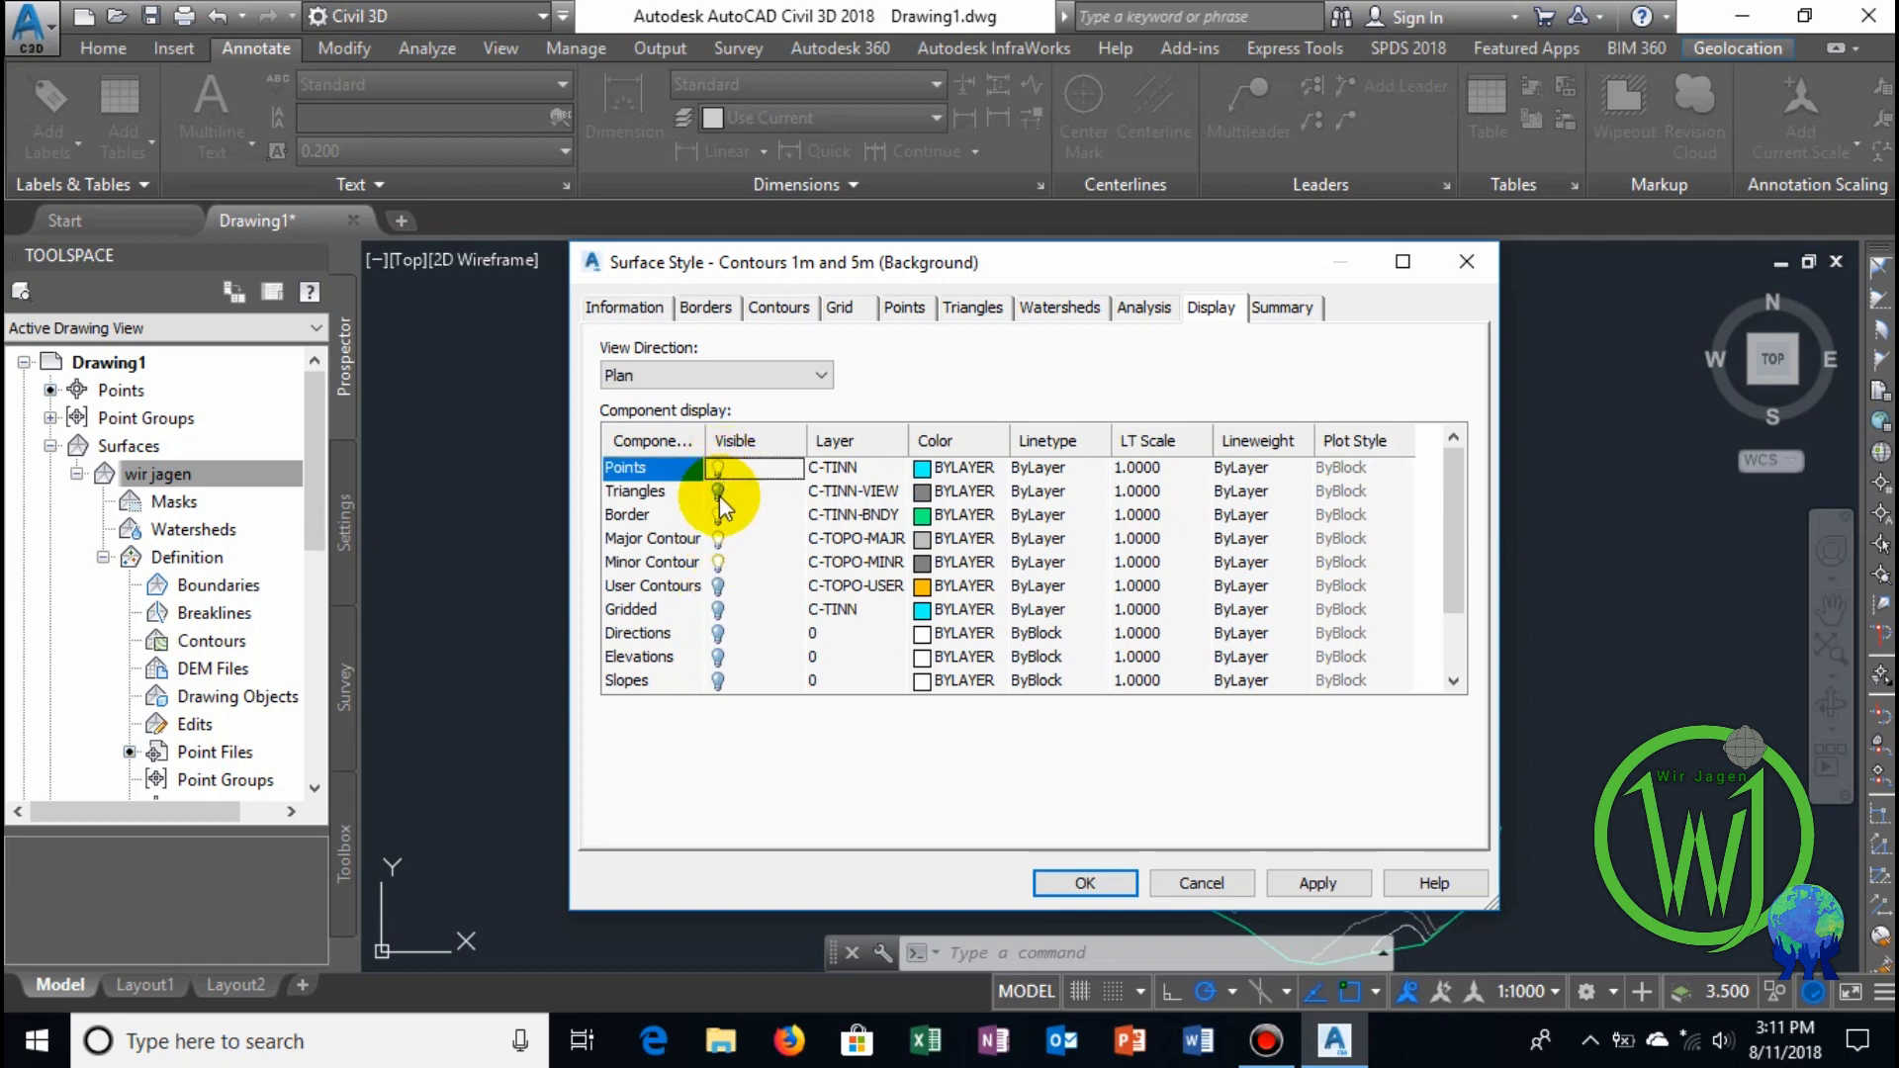
left_click(718, 491)
left_click(1293, 882)
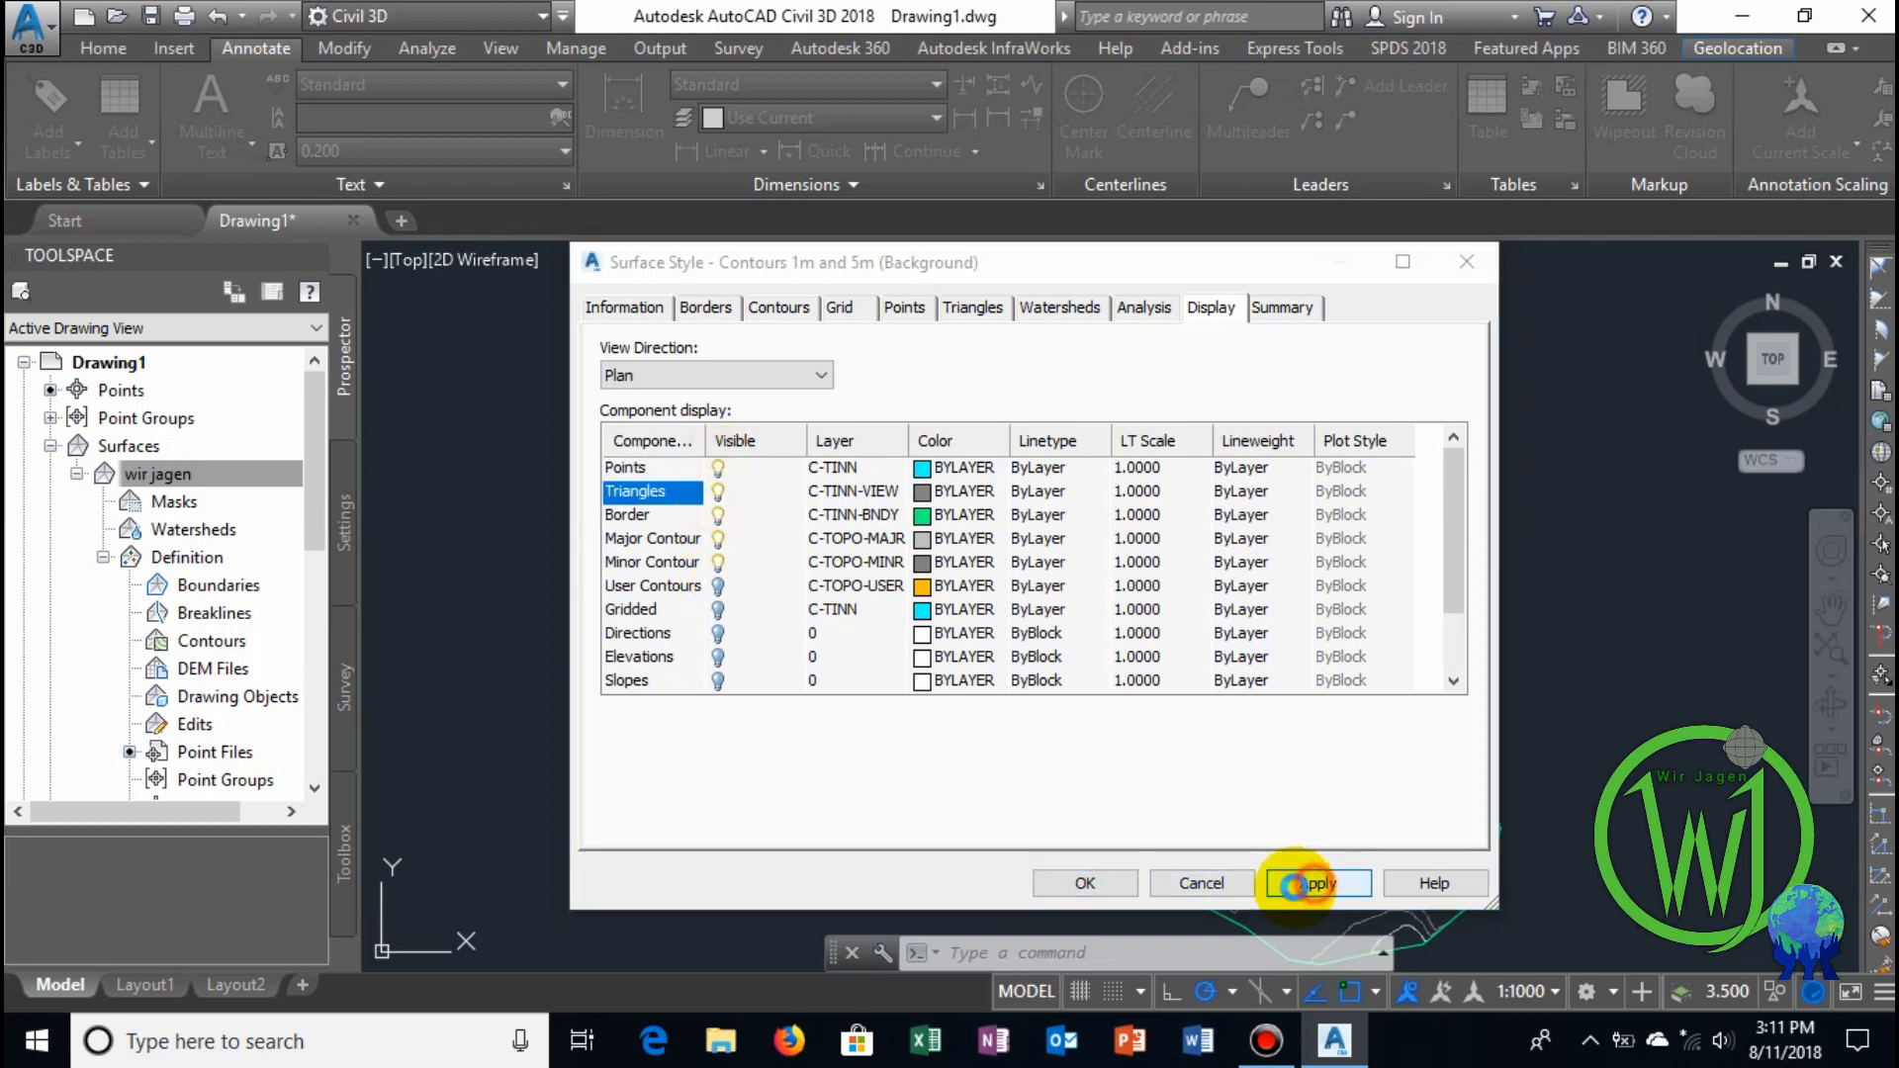
left_click(1086, 882)
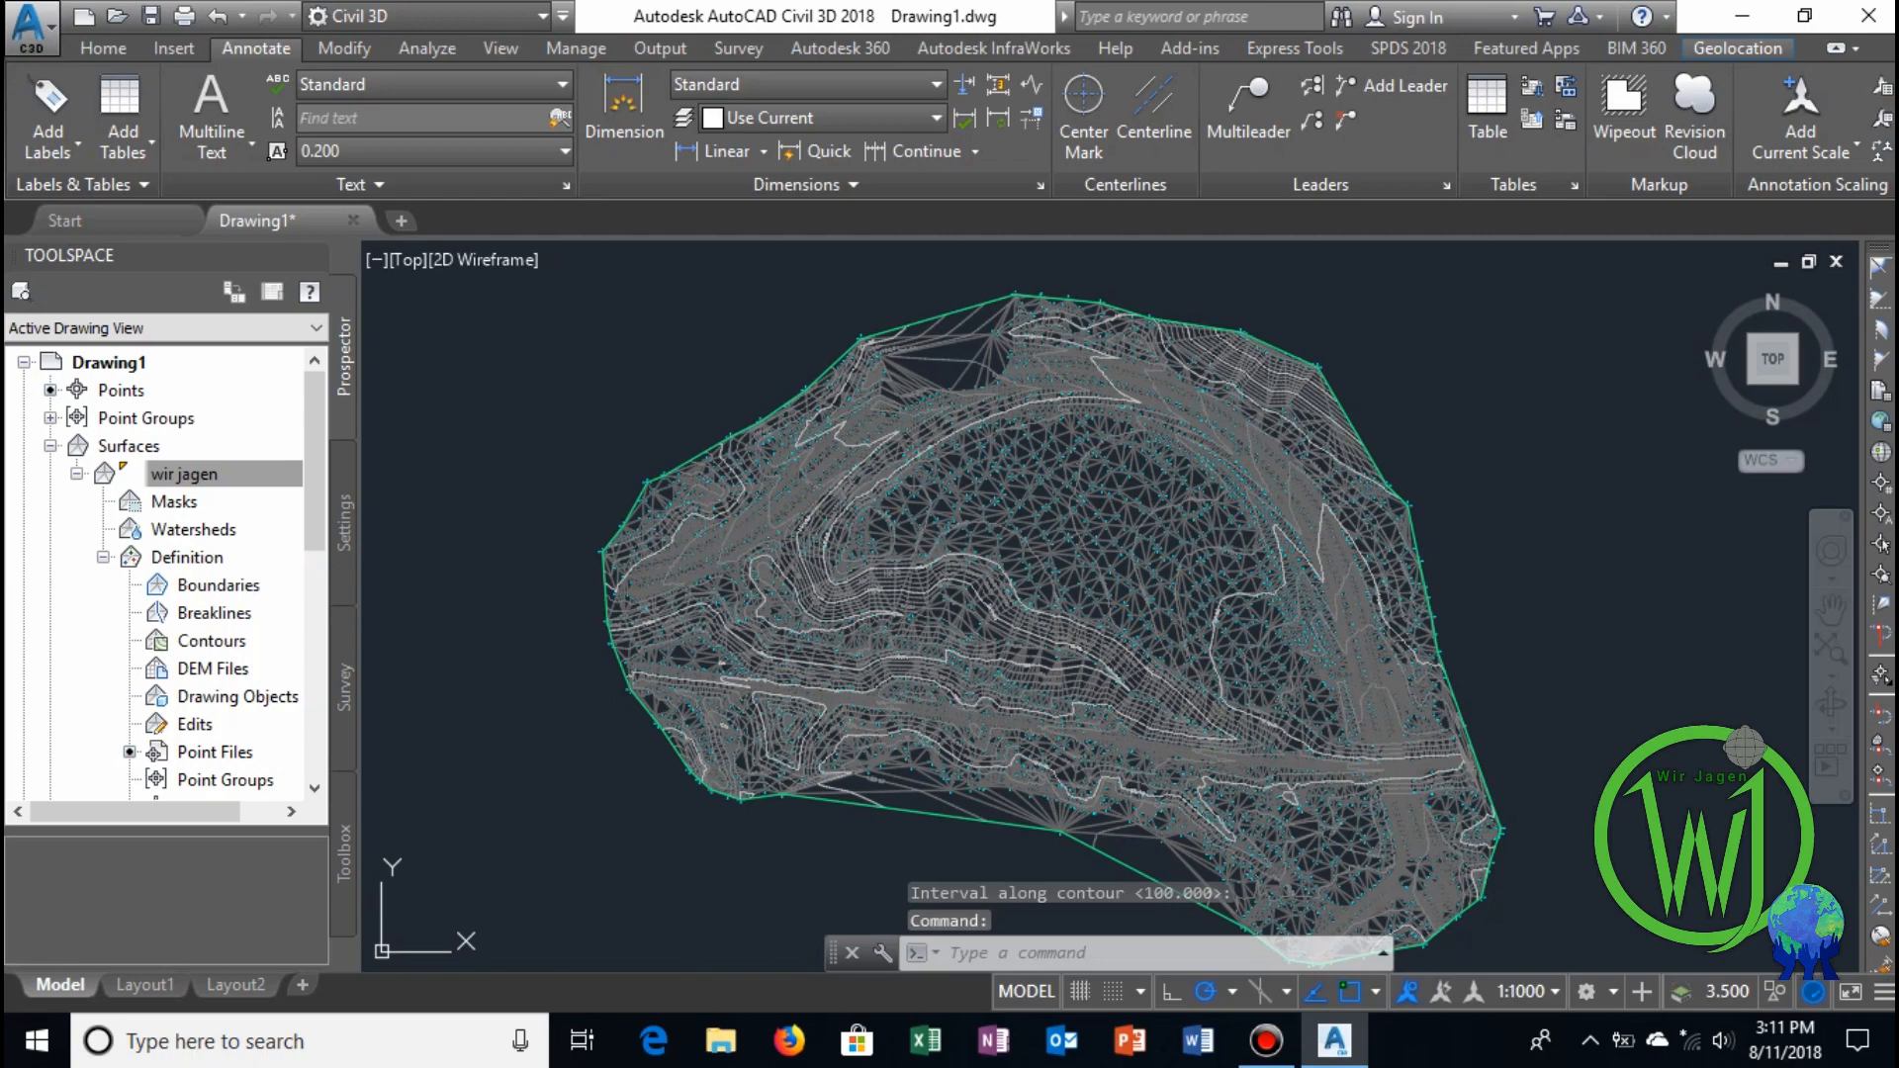
key("Return")
scroll(1157, 593, "up", 7)
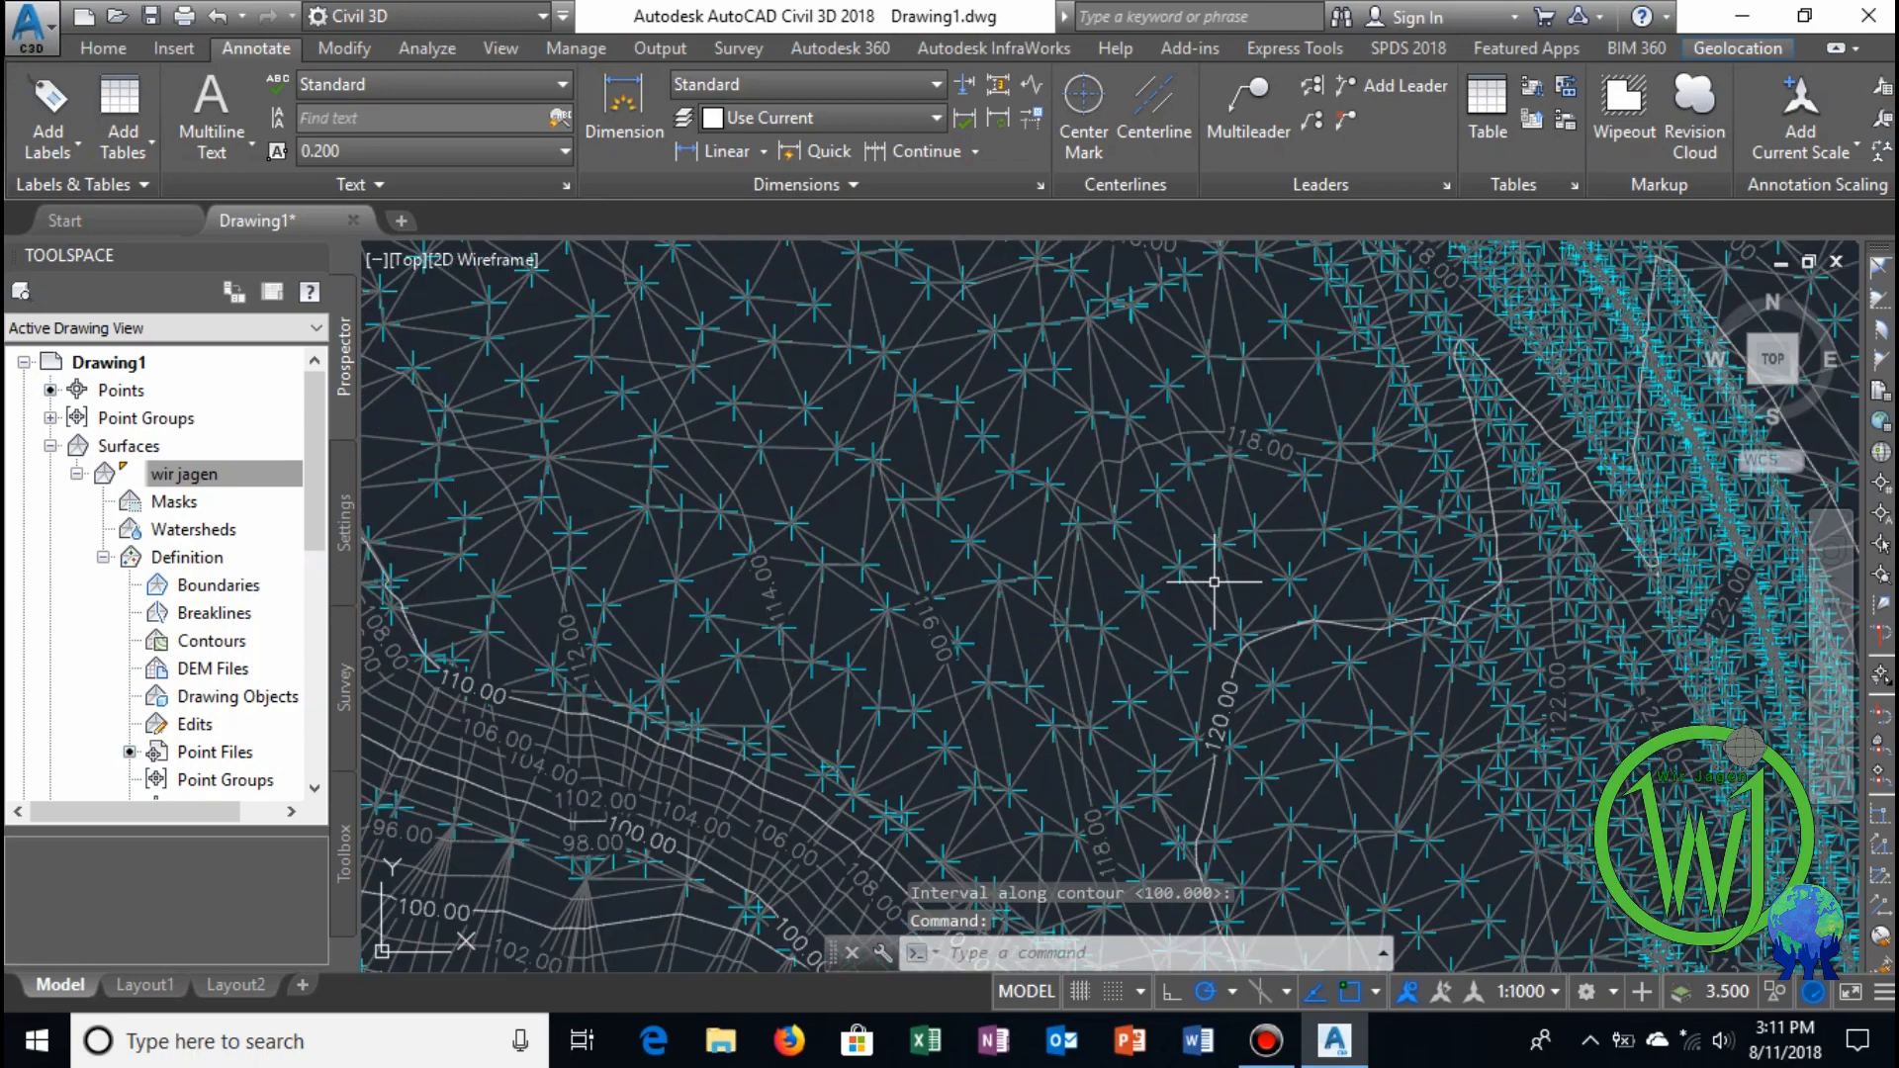
scroll(1215, 582, "down", 7)
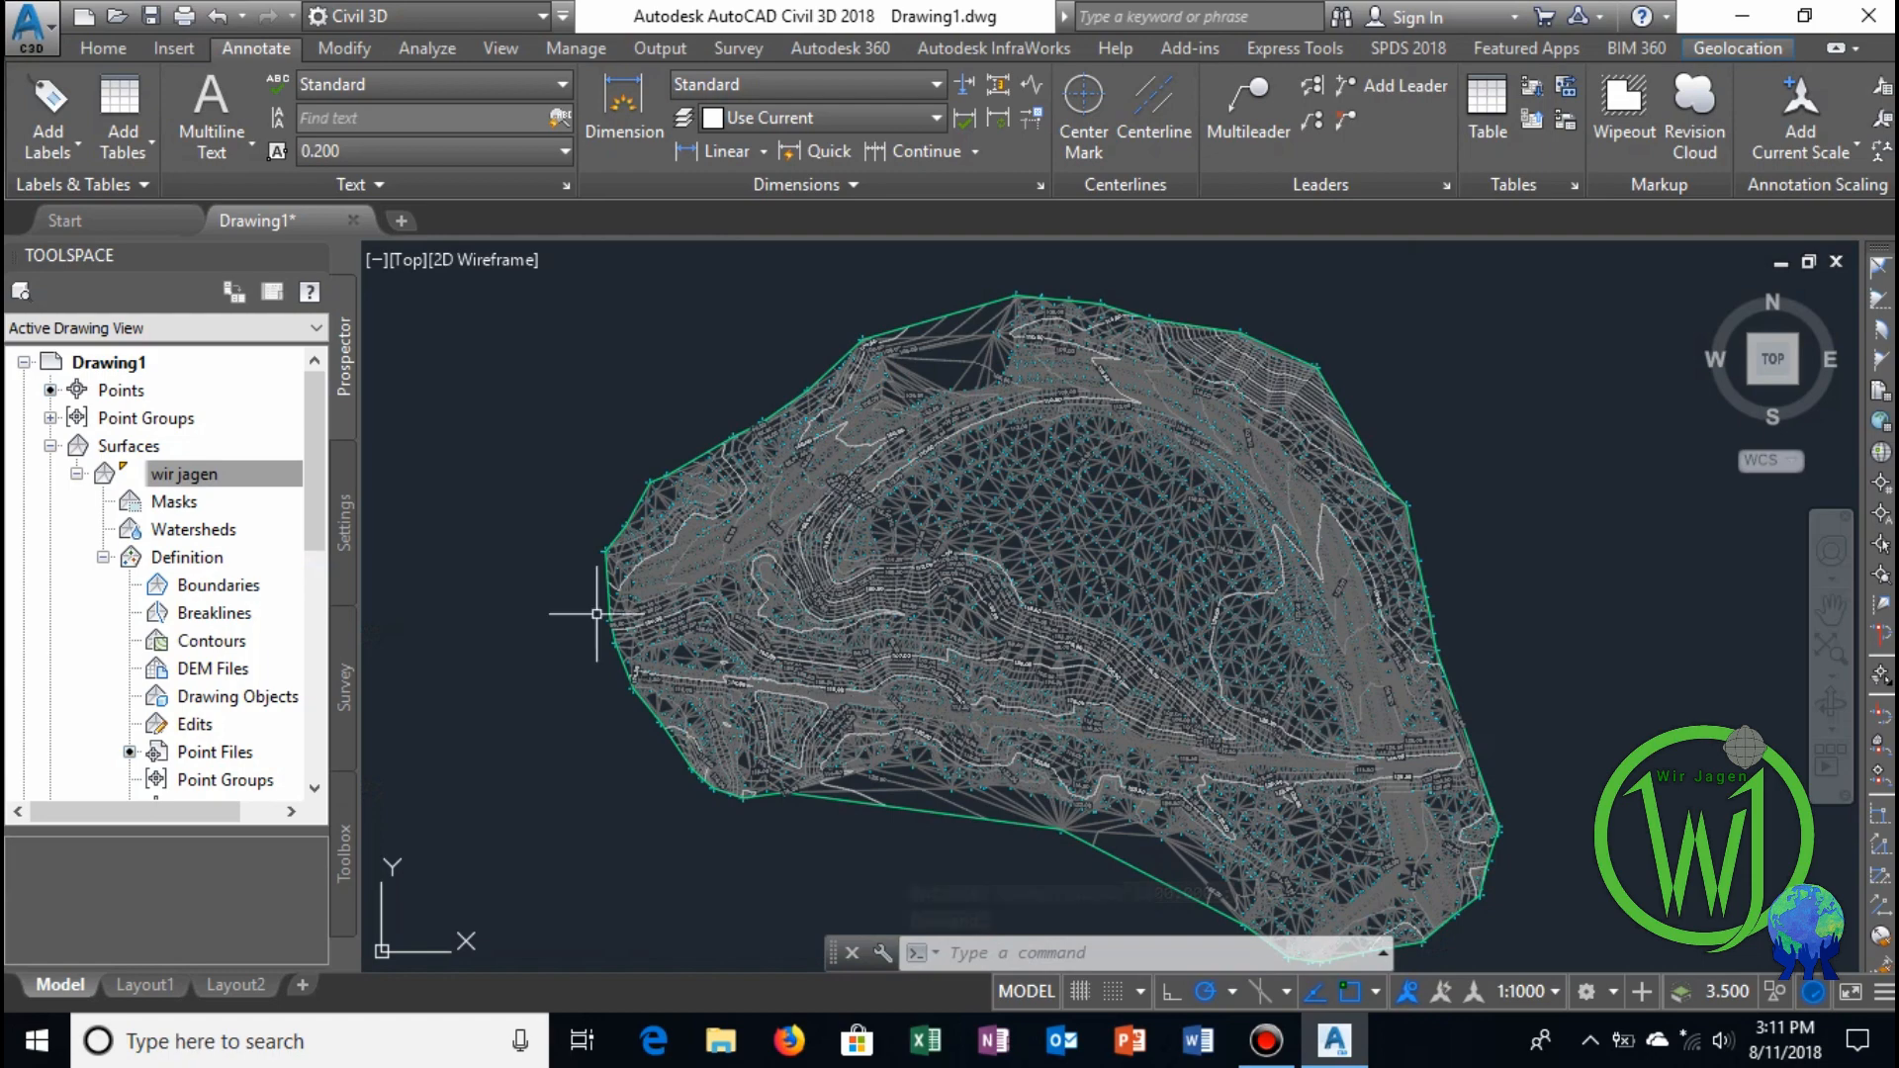
left_click(207, 475)
right_click(216, 473)
left_click(287, 495)
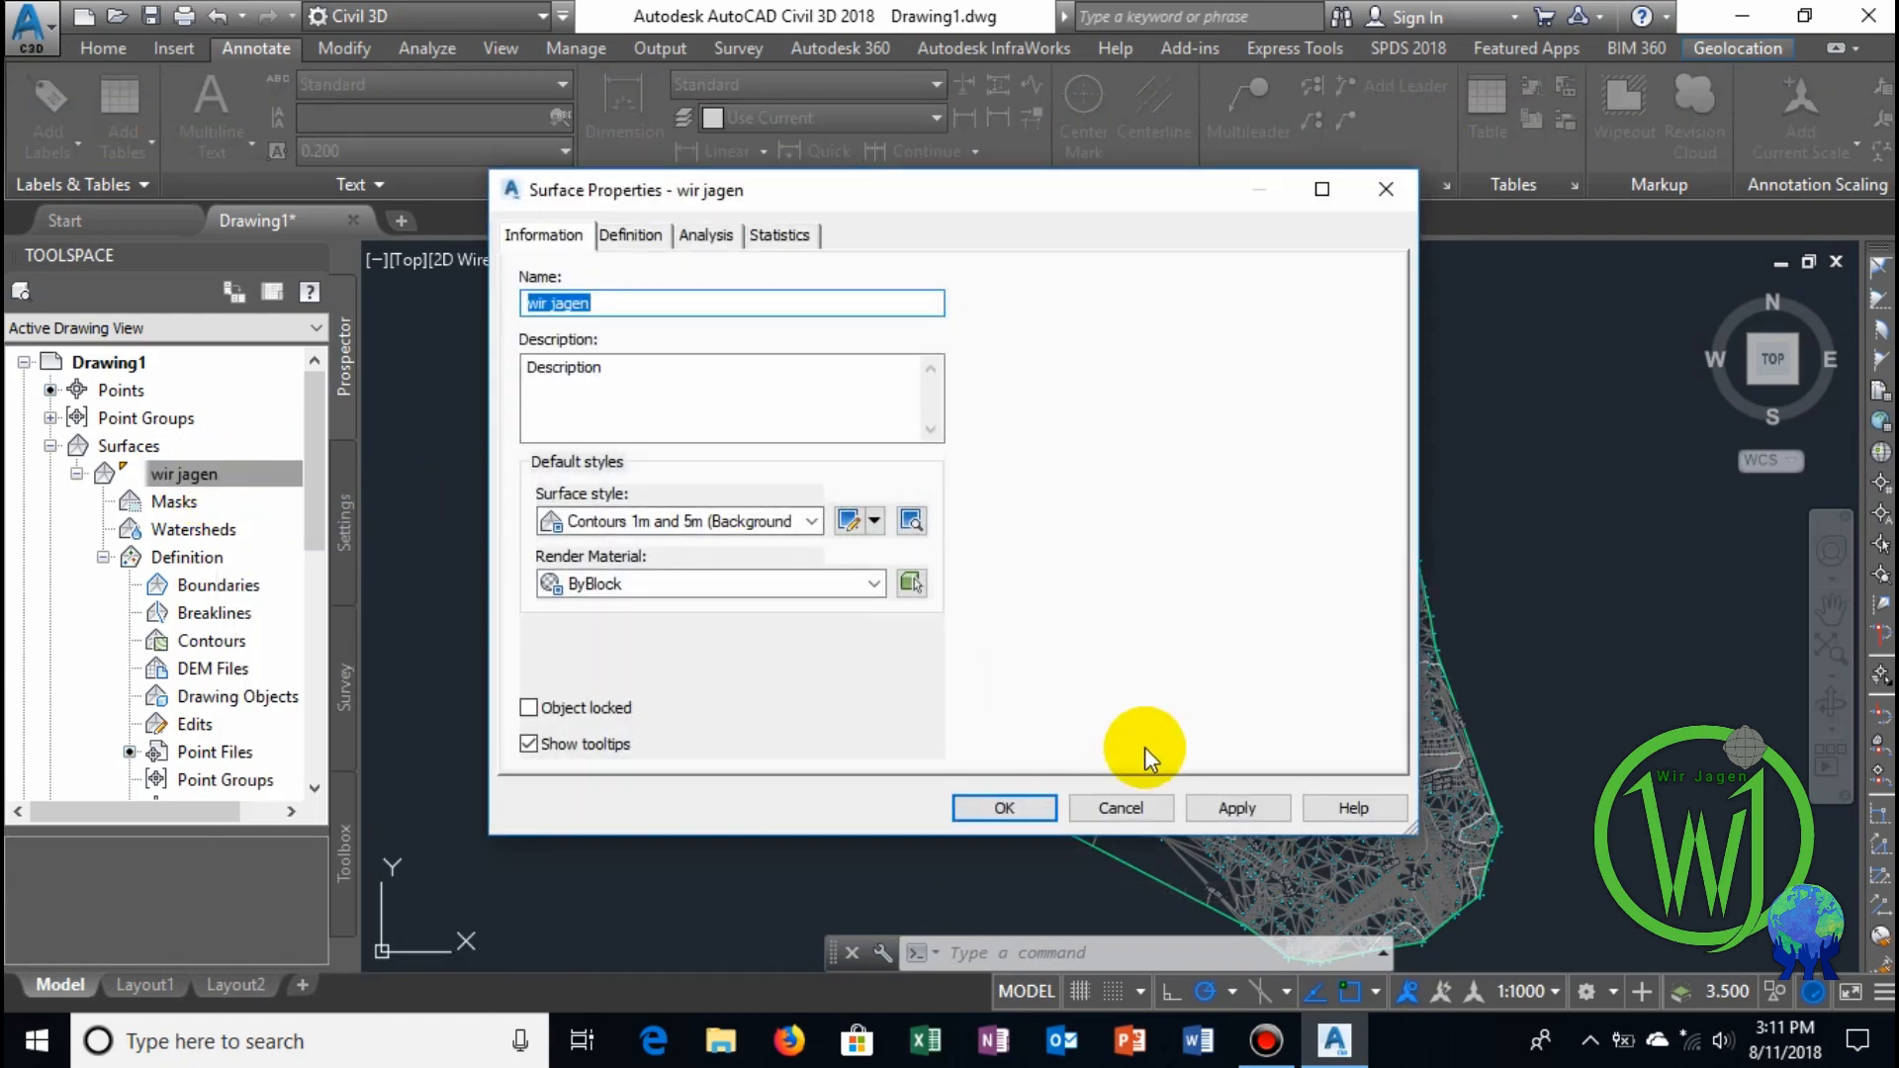
left_click(1135, 811)
Edit the surface style of "wir jagen" and make User Contours, Gridded, Directions and Elevations visible in plan view.
left_click(209, 475)
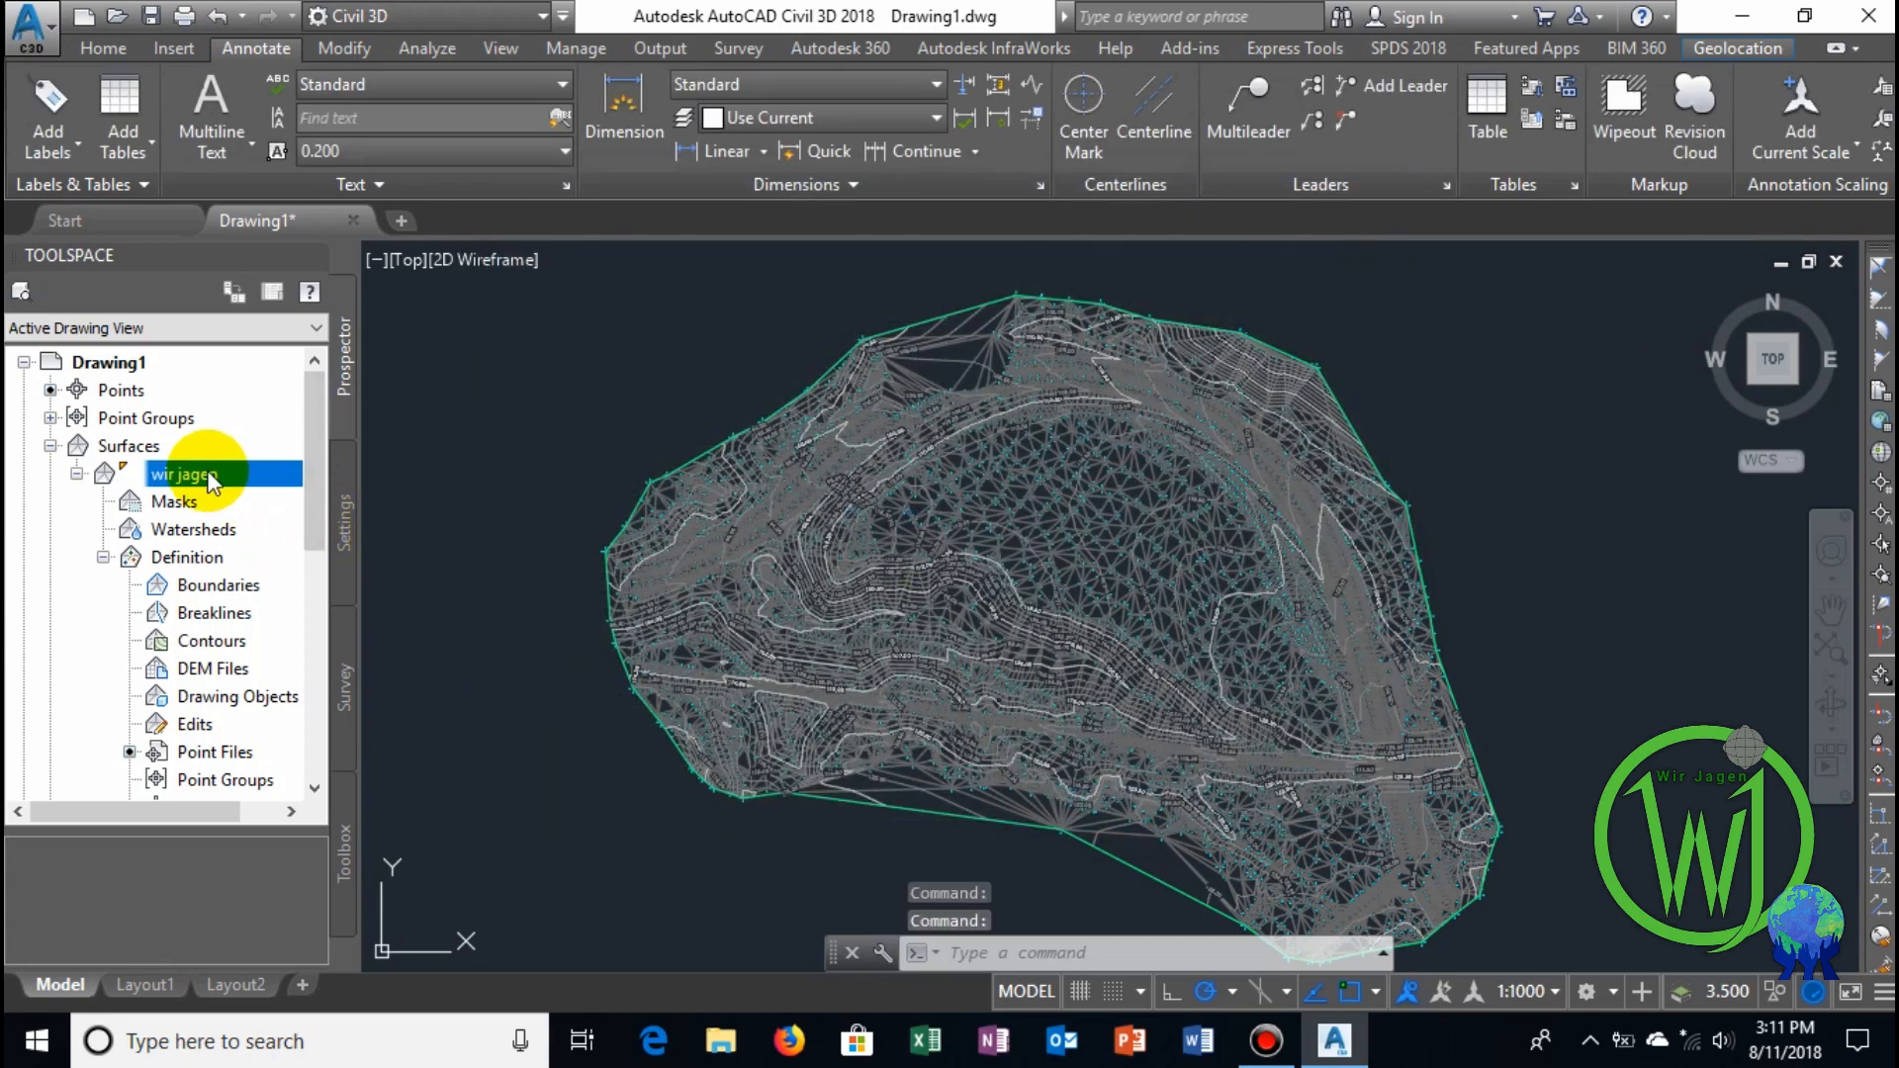
right_click(213, 476)
left_click(297, 516)
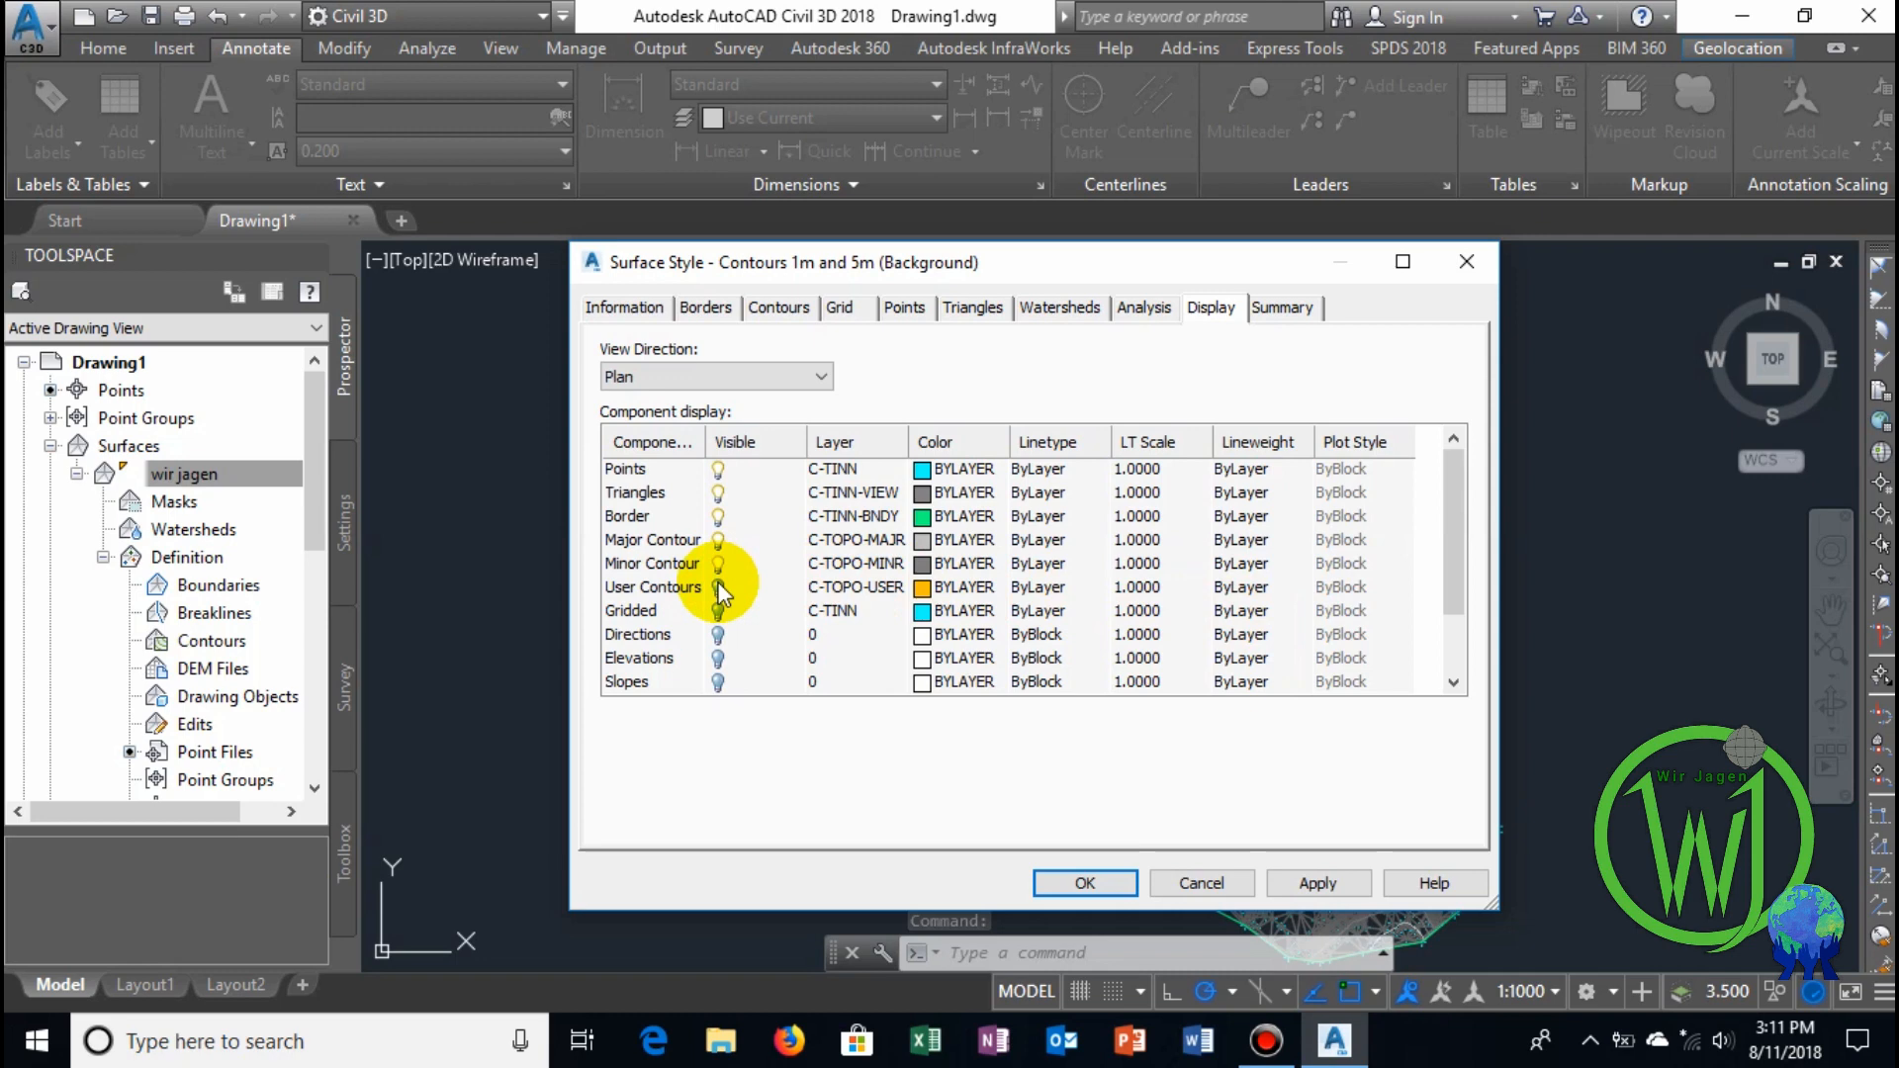
left_click(718, 588)
left_click(718, 611)
left_click(718, 635)
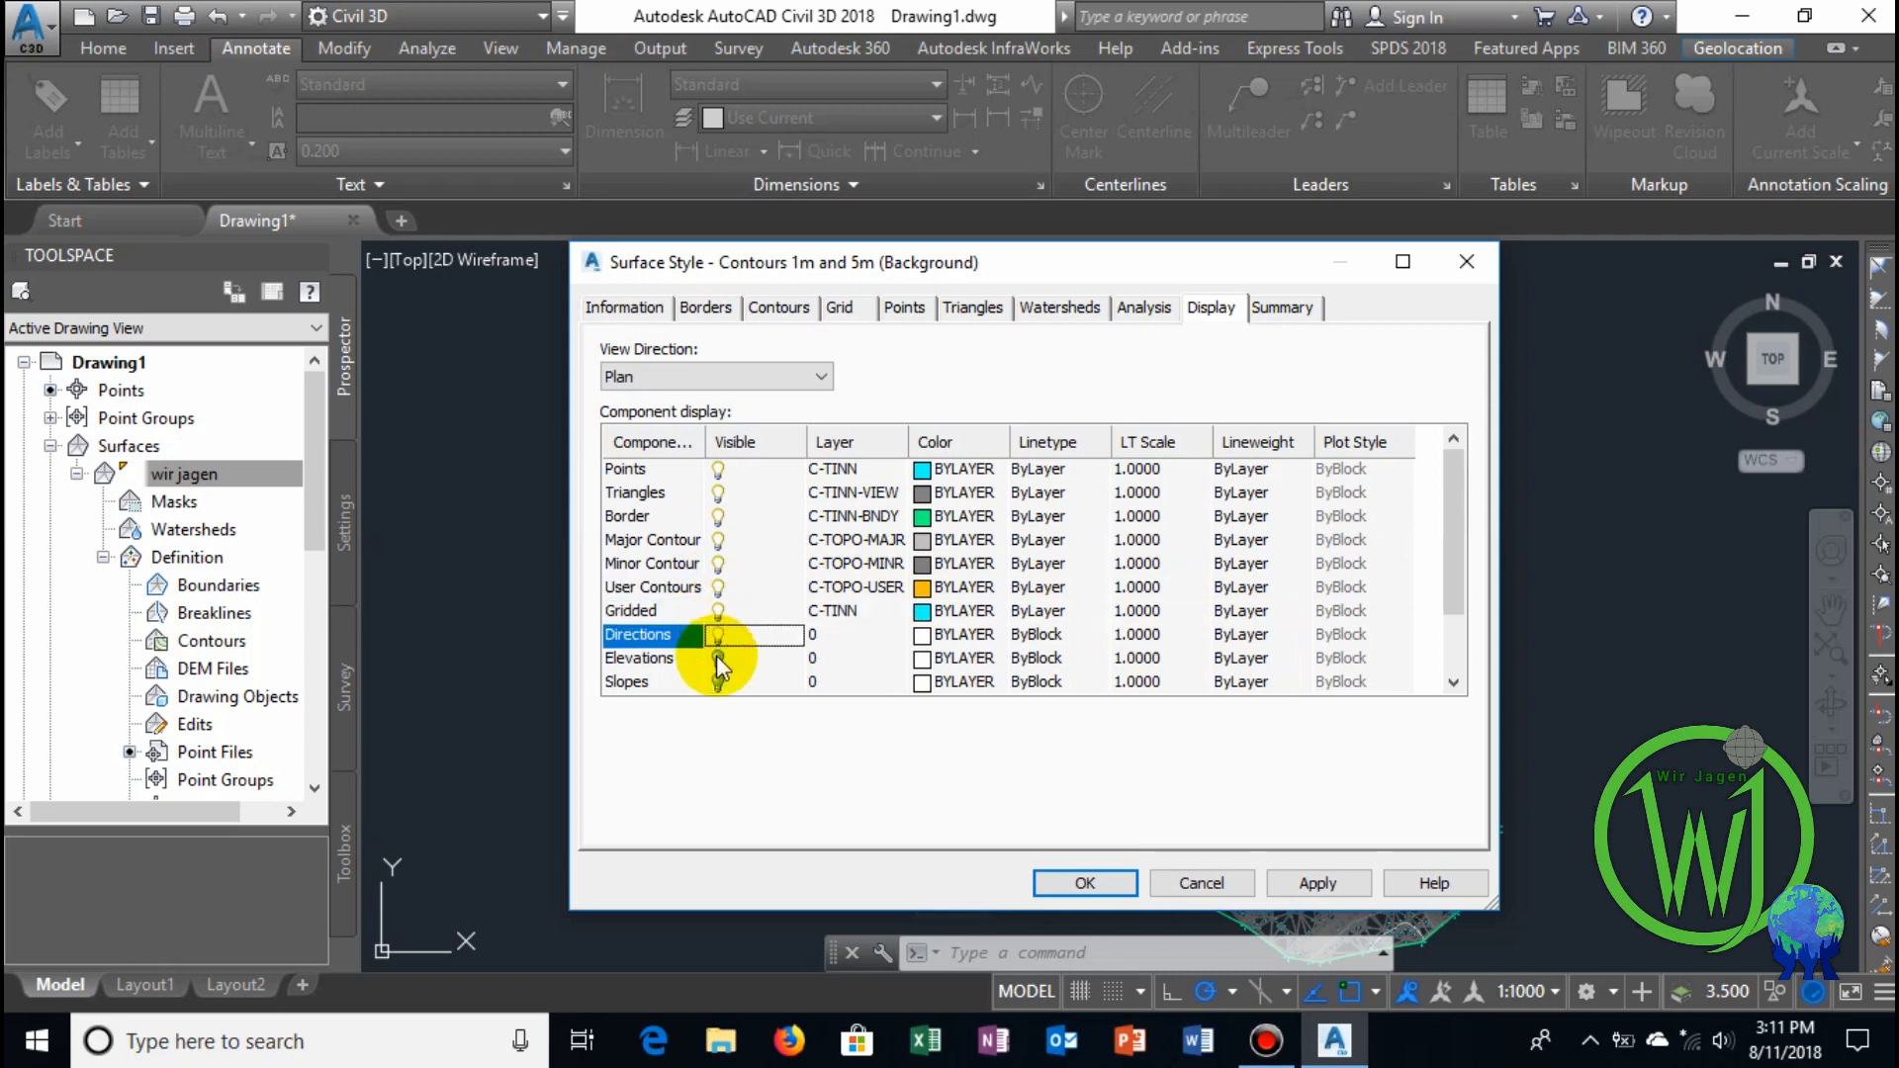
left_click(718, 659)
Make Slopes, Slope Arrows and Watersheds visible as well, apply the surface style and inspect the surface display.
scroll(846, 579, "down", 1)
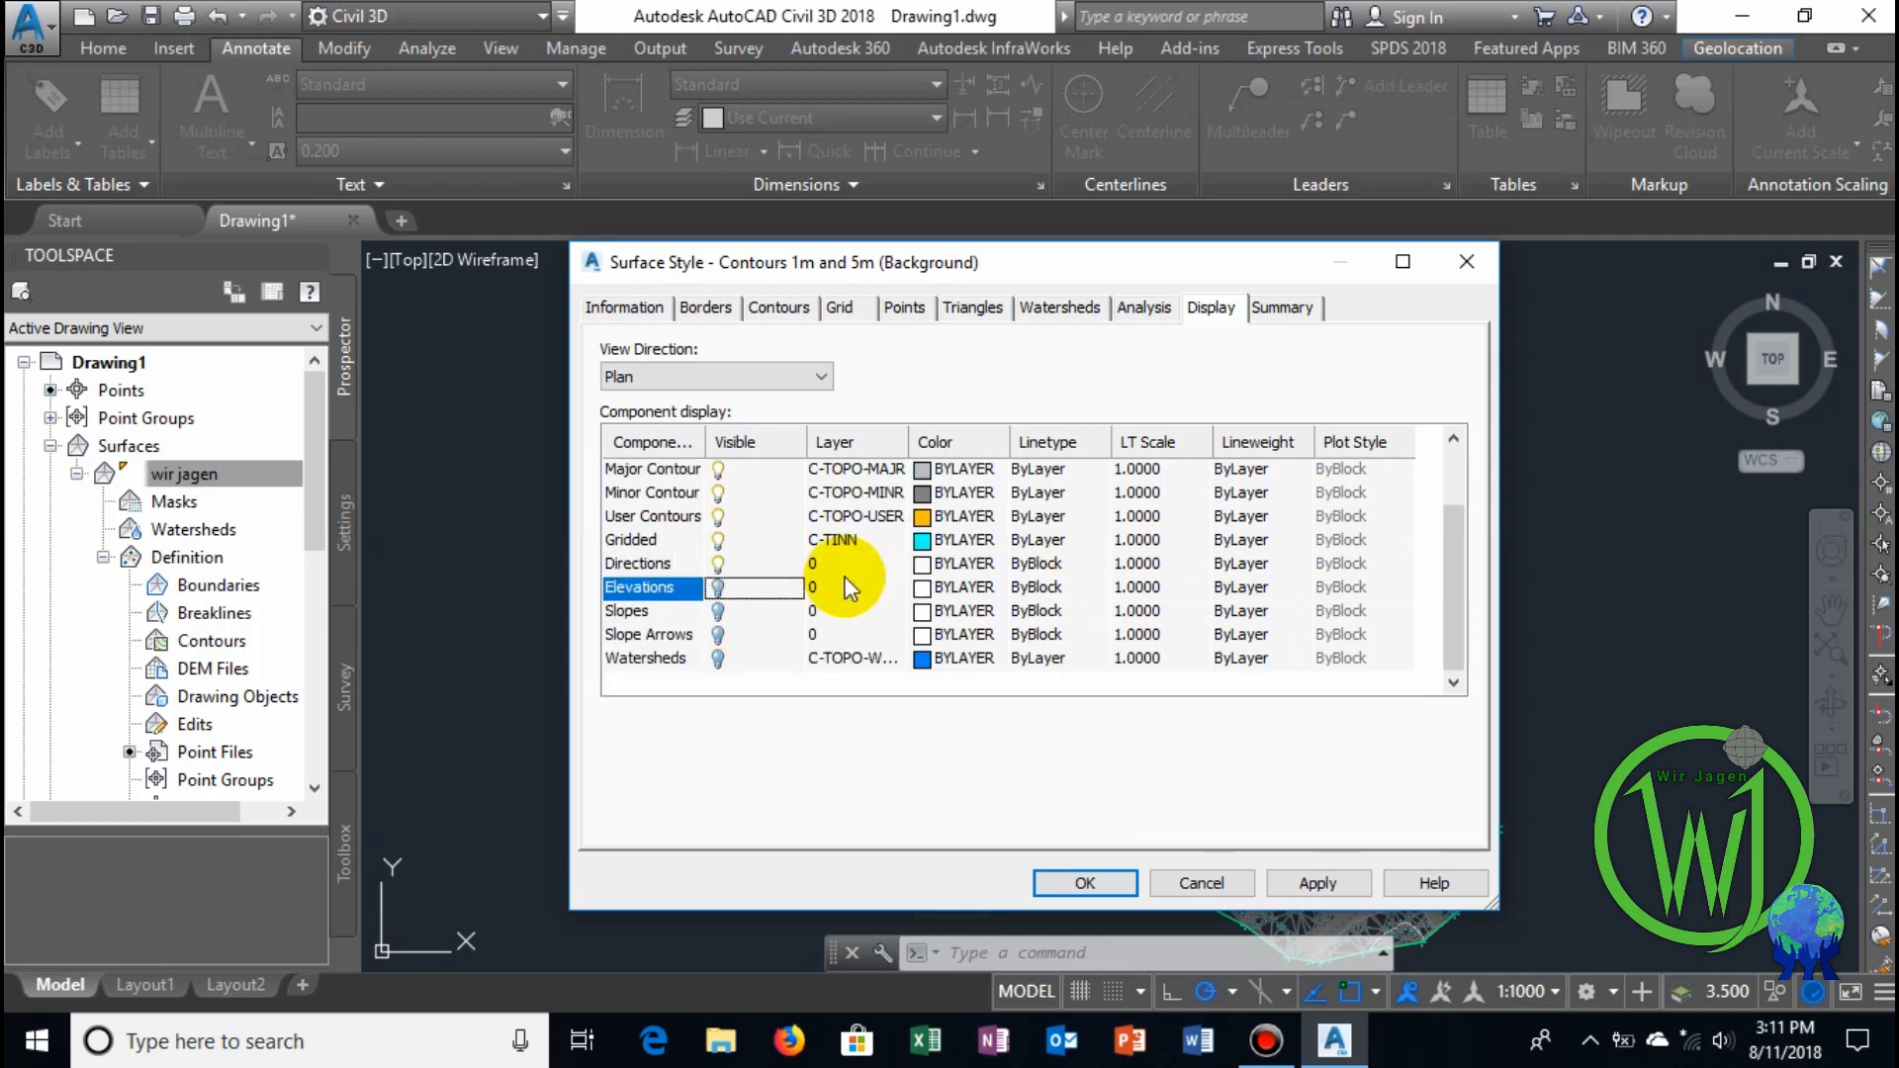
left_click(718, 611)
left_click(718, 635)
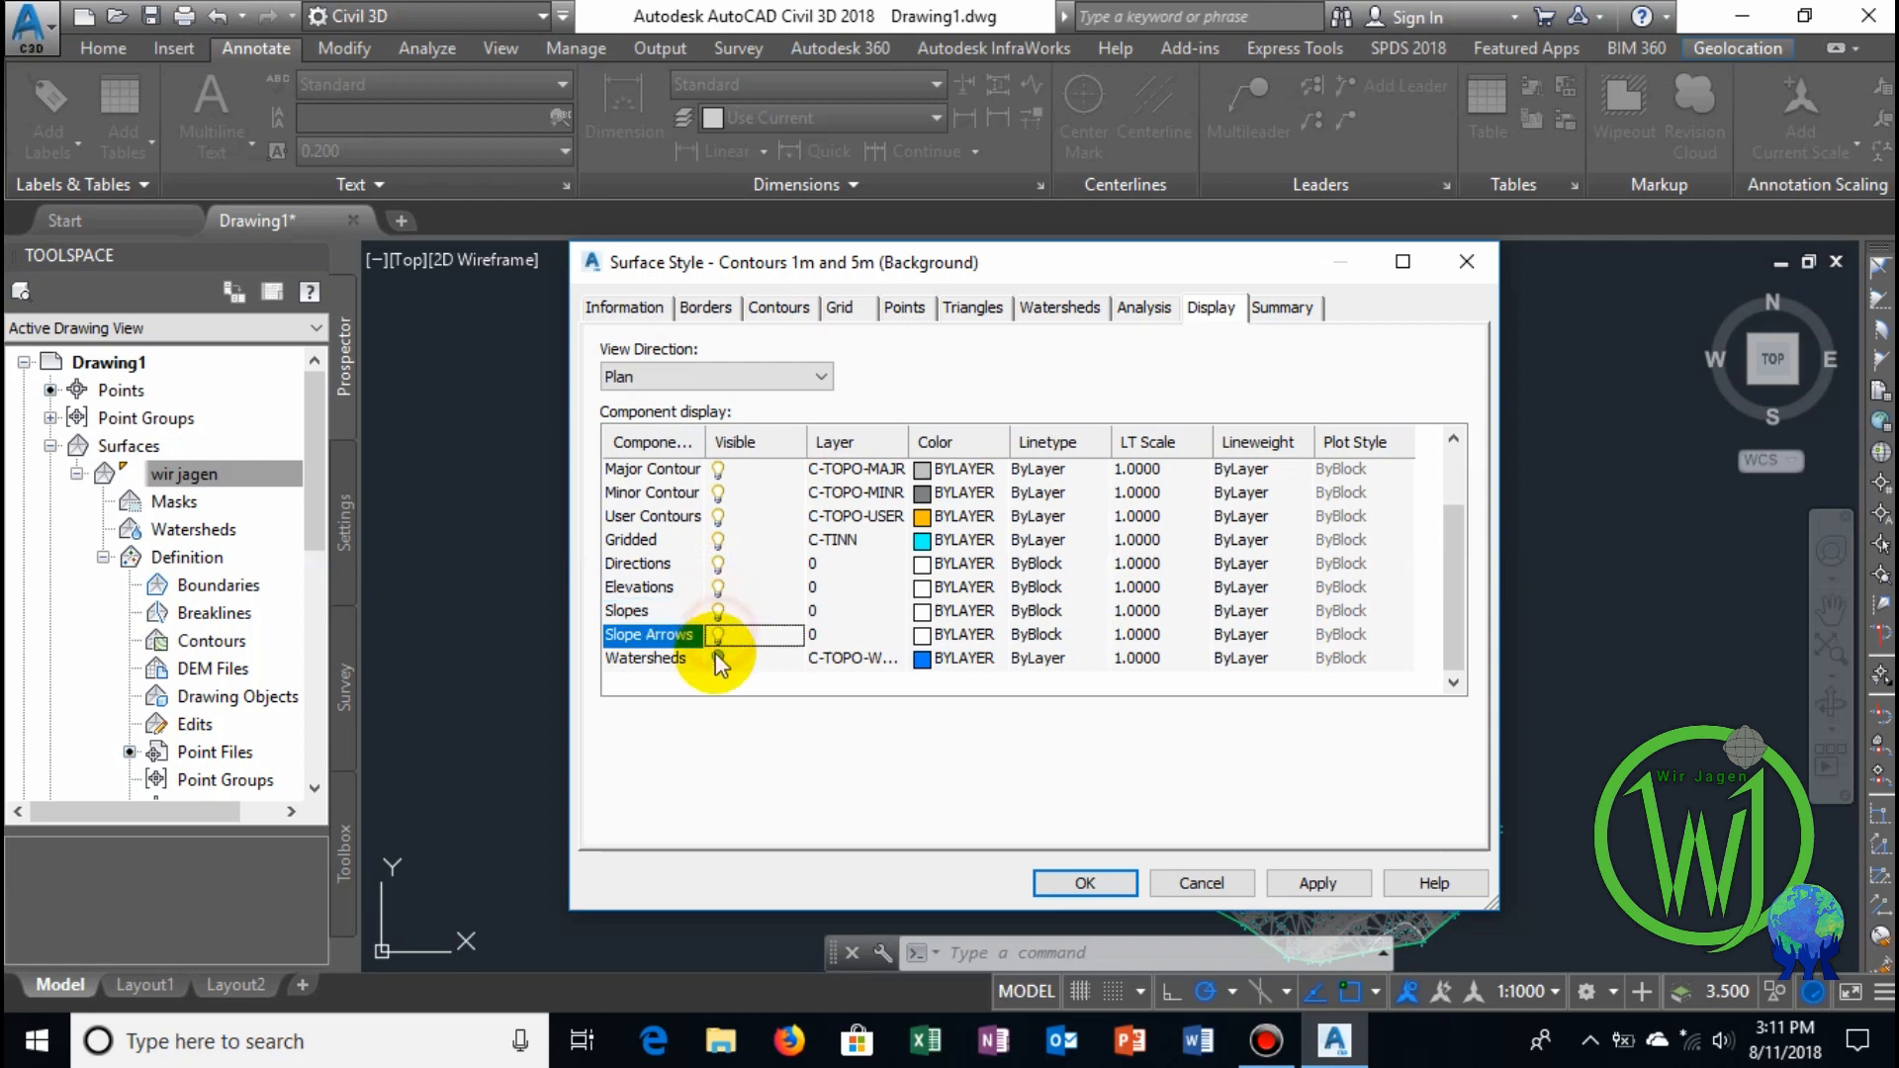
left_click(718, 658)
left_click(1316, 880)
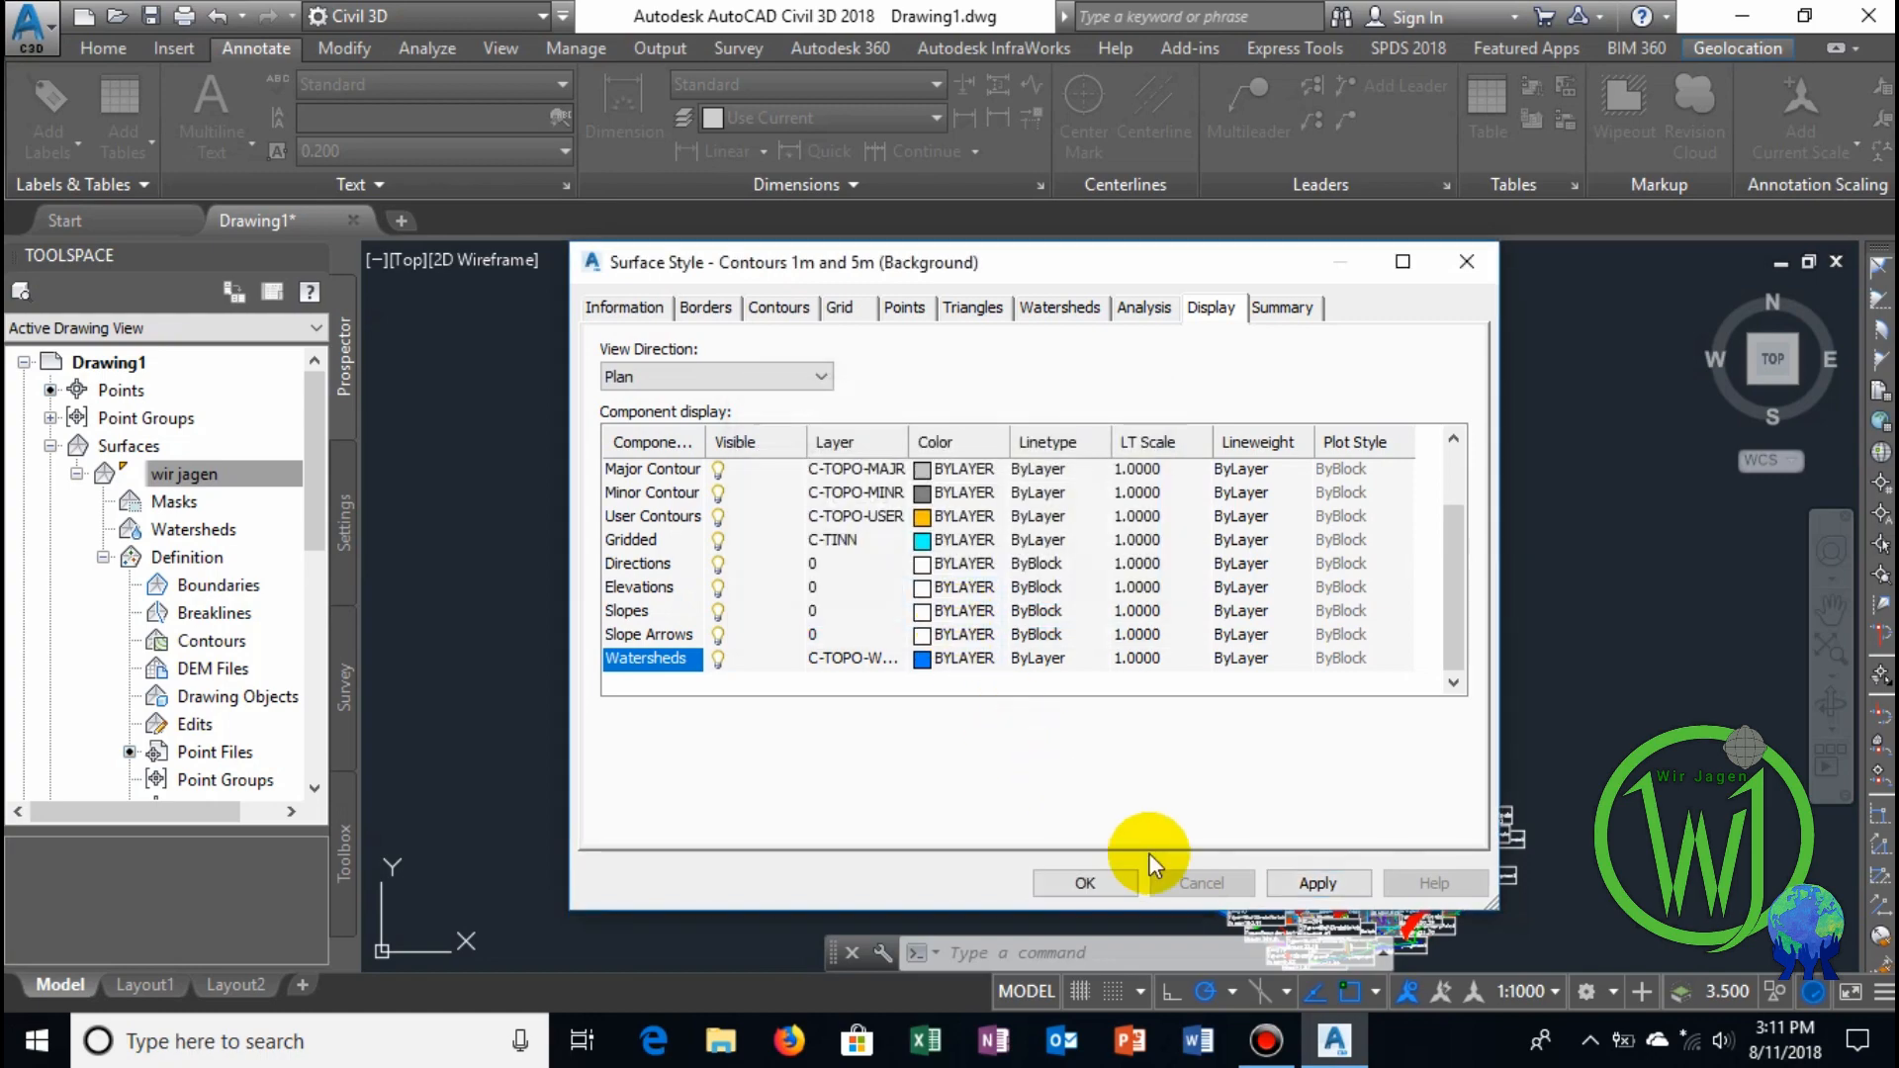
left_click(1098, 882)
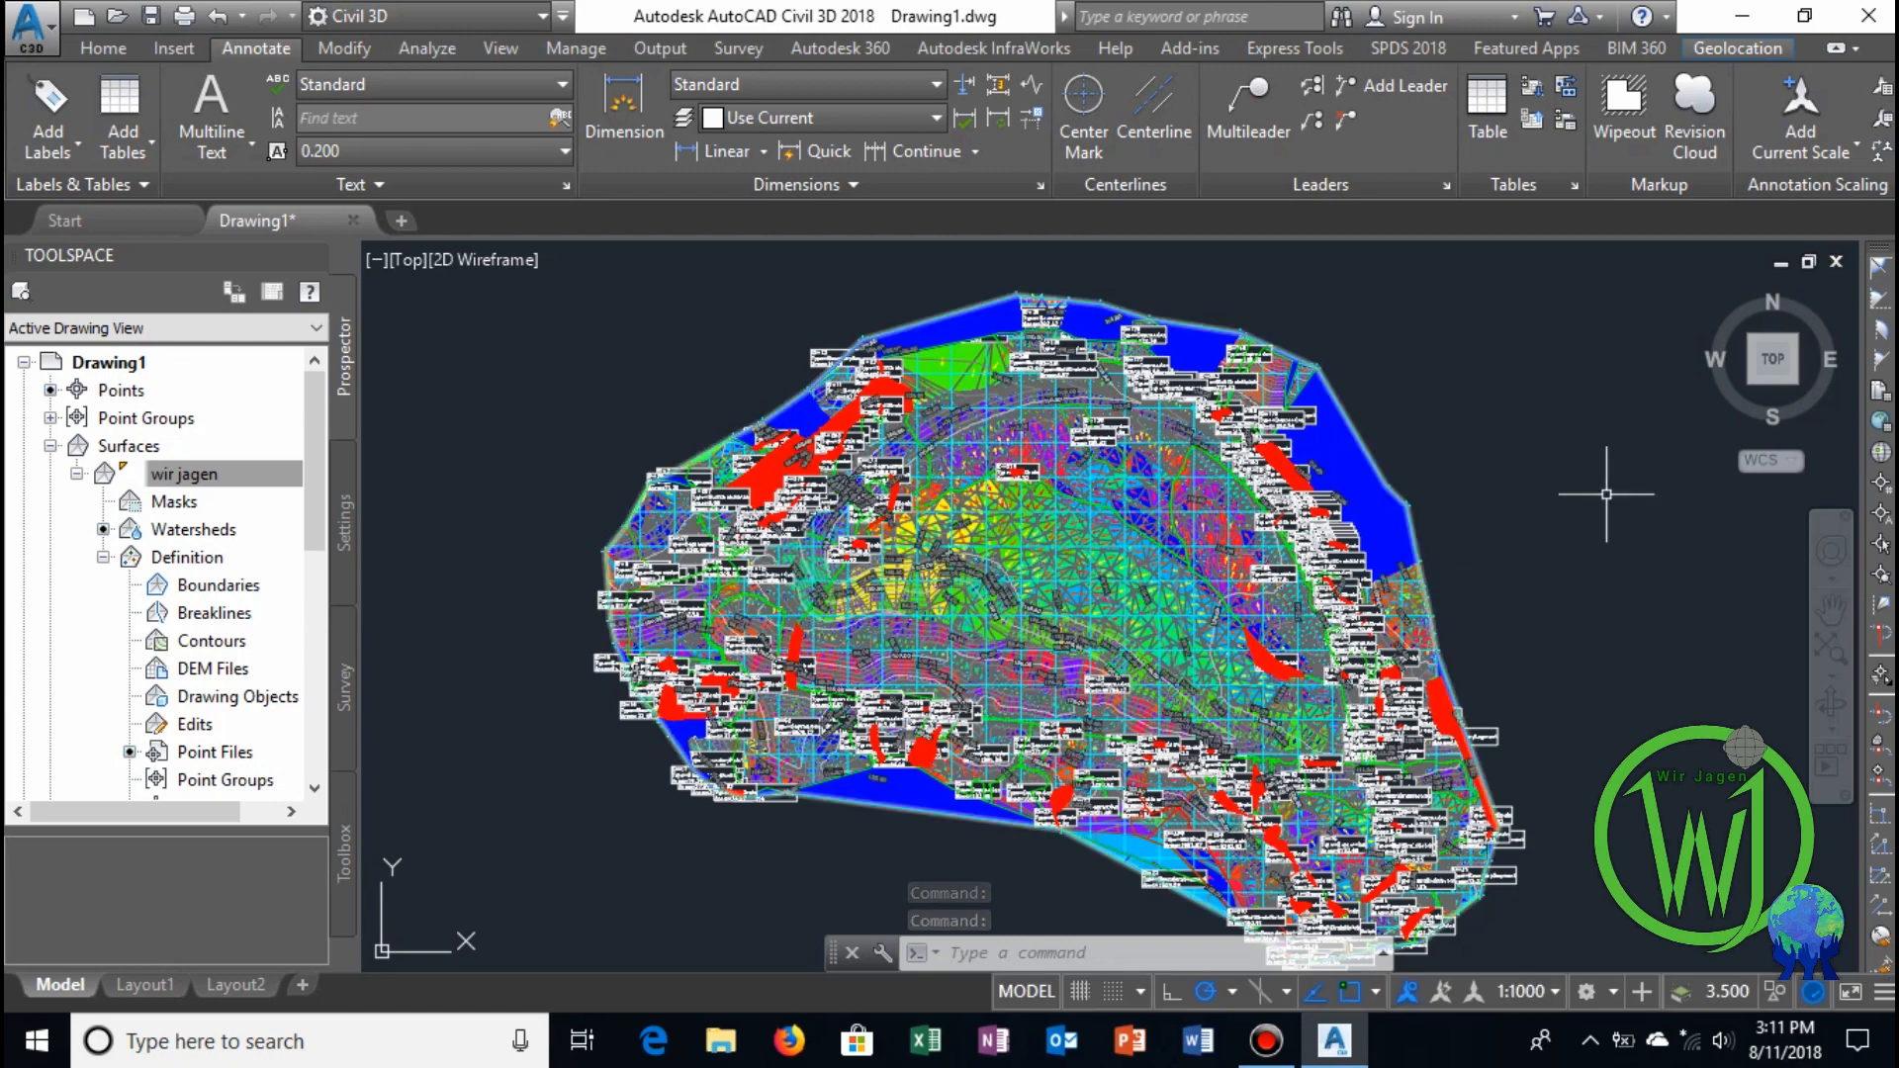
scroll(1613, 495, "down", 4)
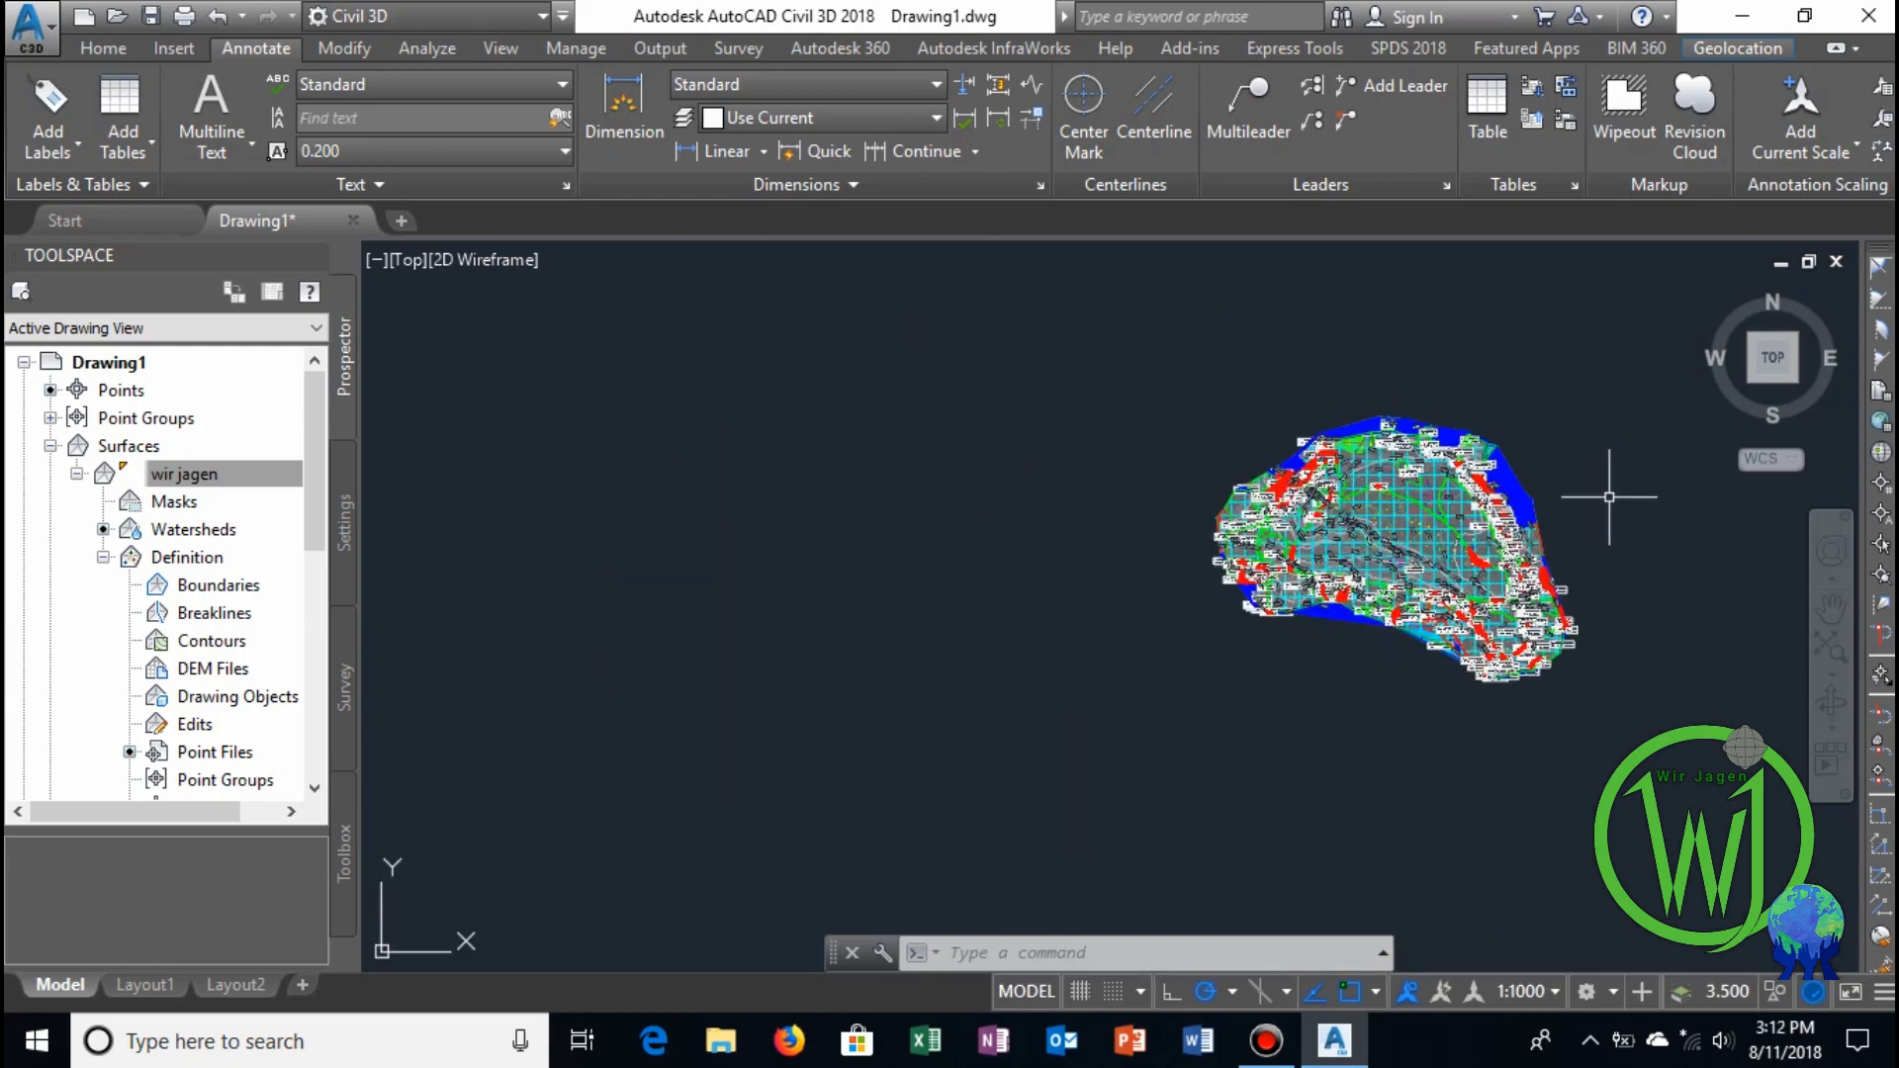
scroll(1434, 509, "up", 6)
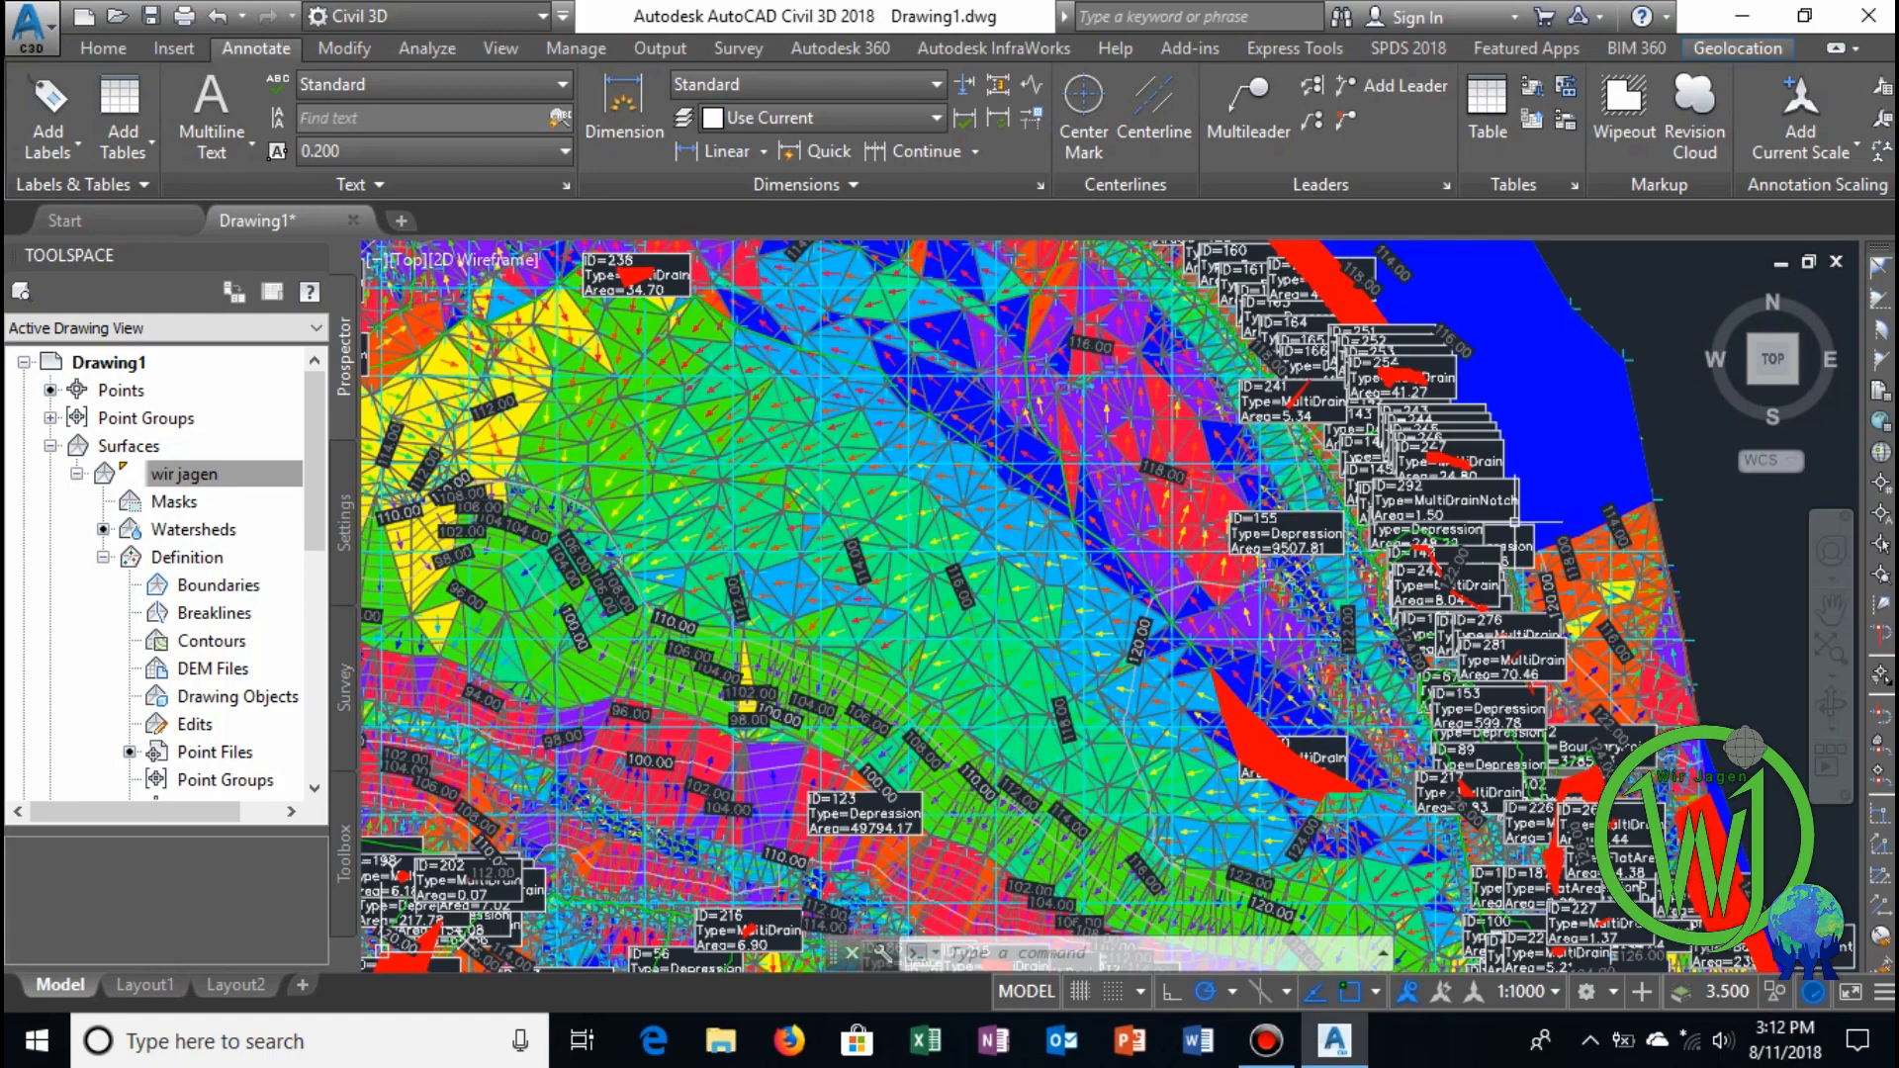
mouse_move(1537, 522)
scroll(1538, 522, "down", 5)
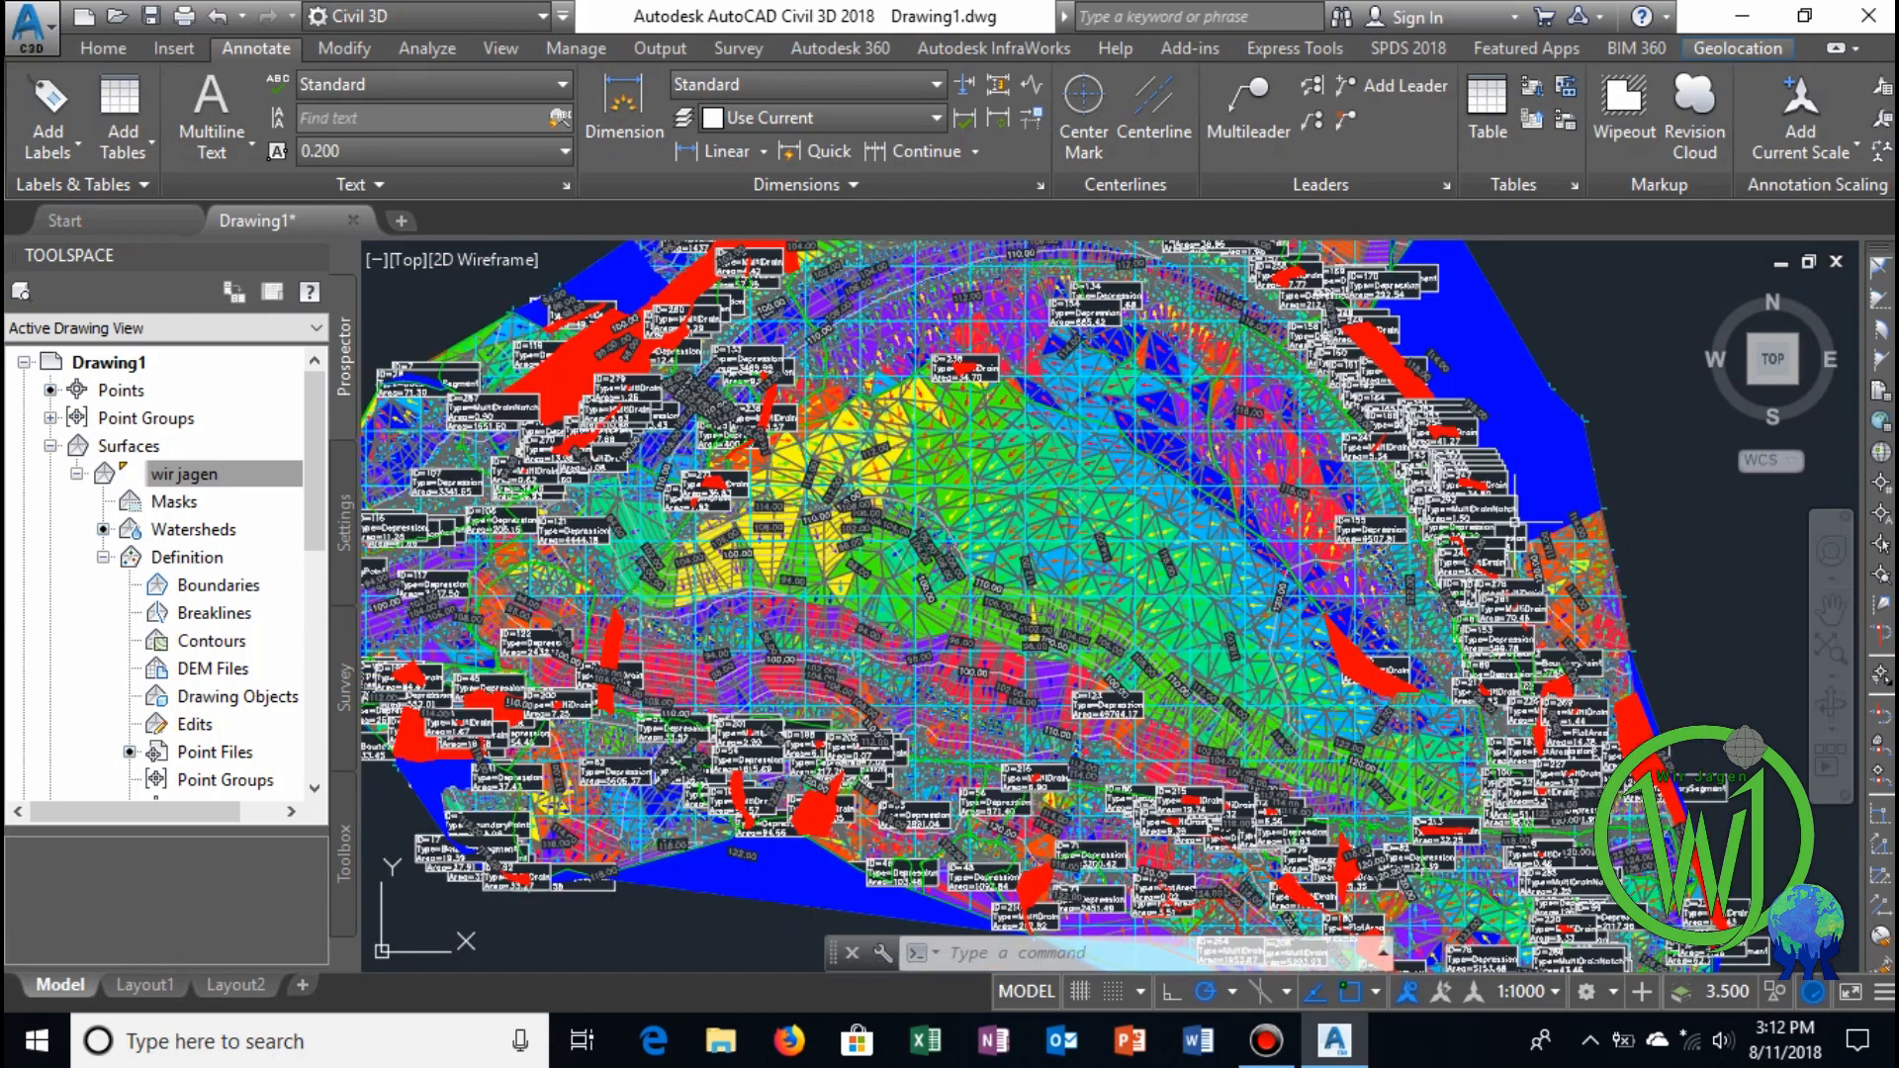
Edit the surface style of "wir jagen" and hide Points, Triangles, User Contours, Gridded, Directions and Elevations in plan view.
left_click(247, 481)
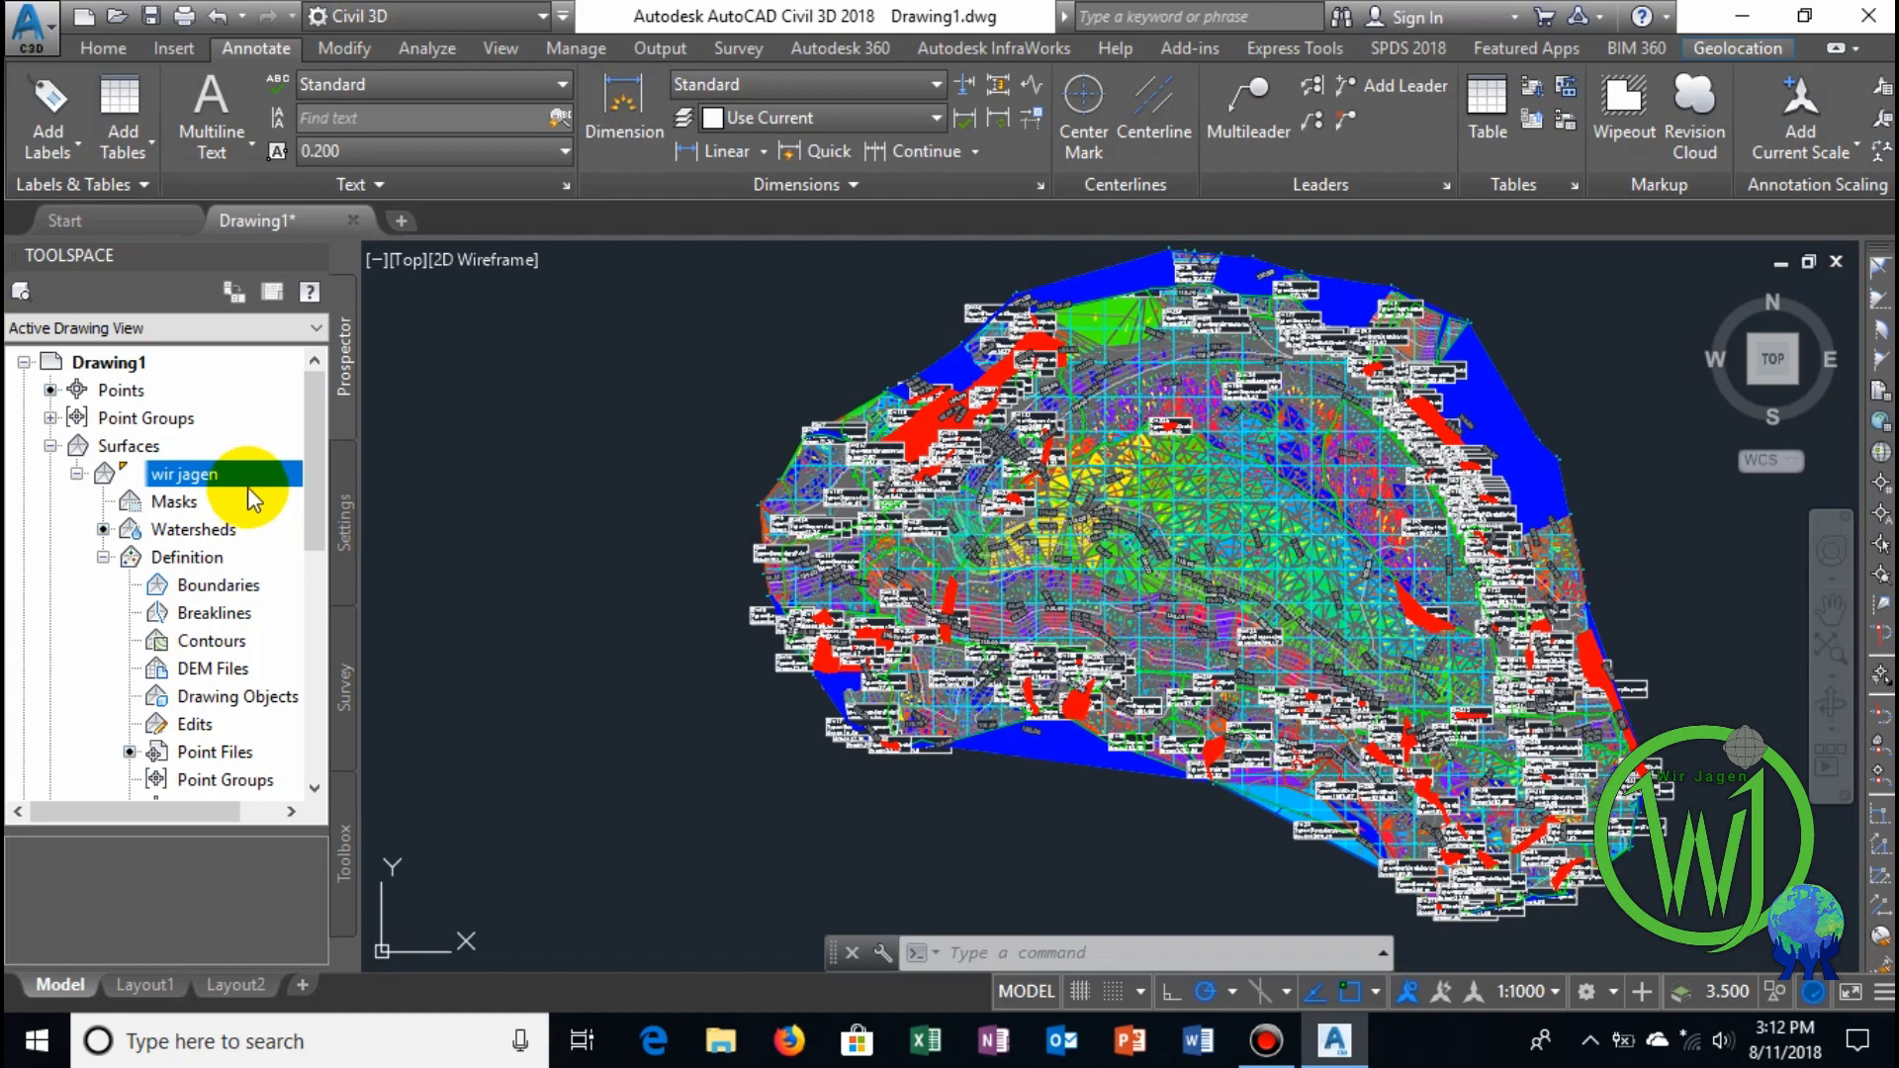
right_click(259, 476)
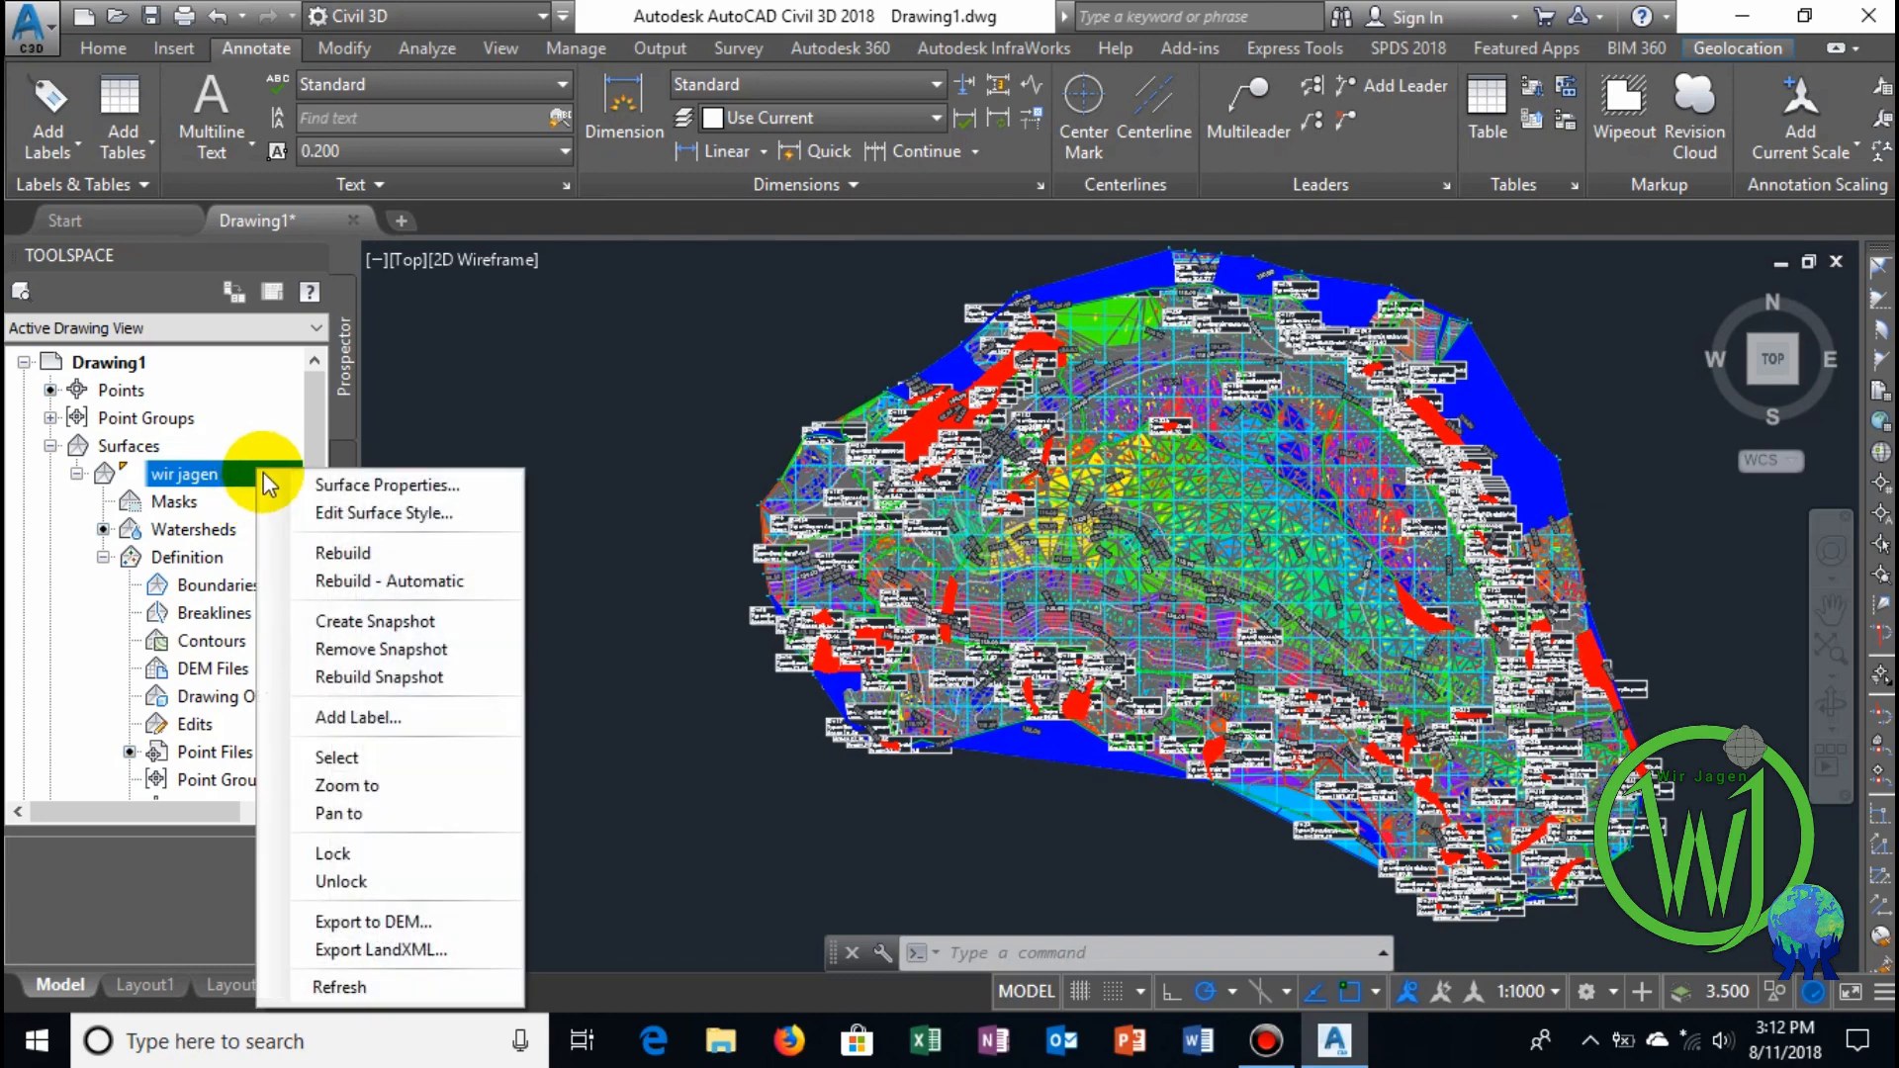
left_click(358, 513)
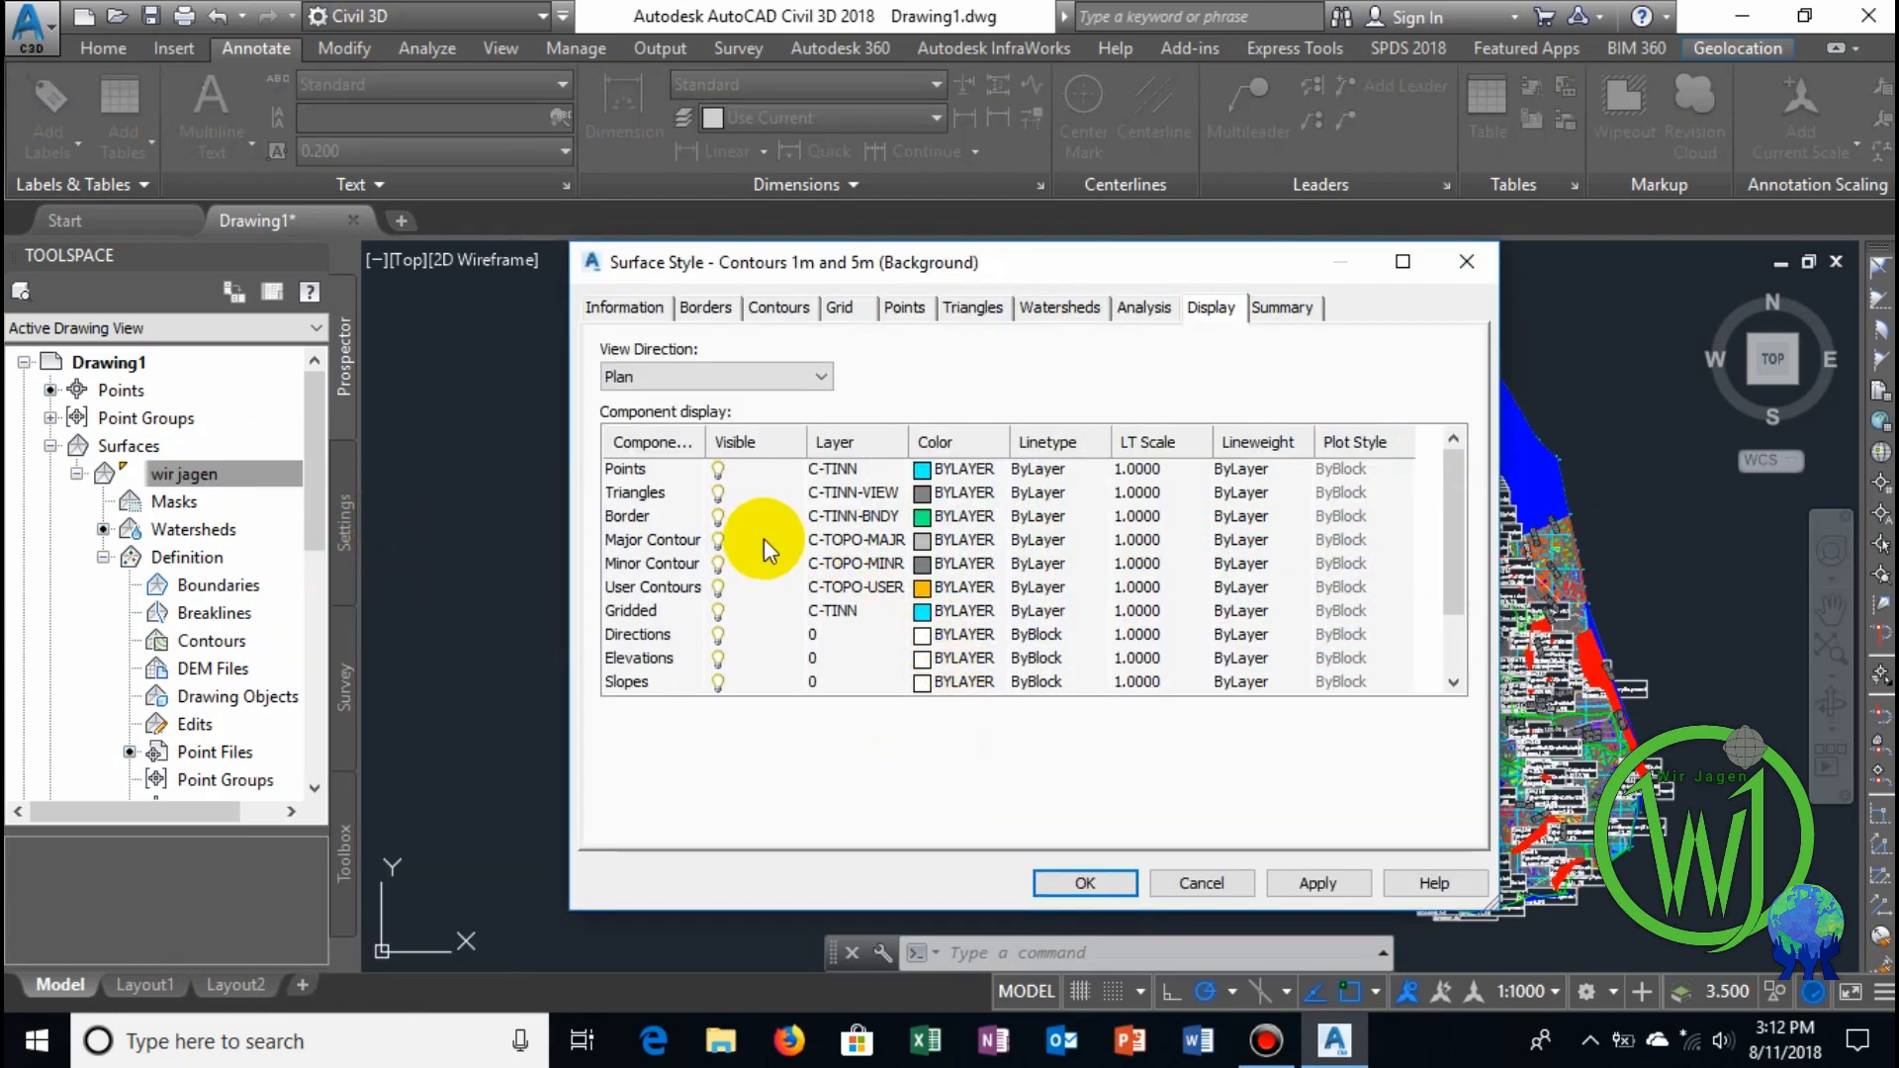
left_click(720, 470)
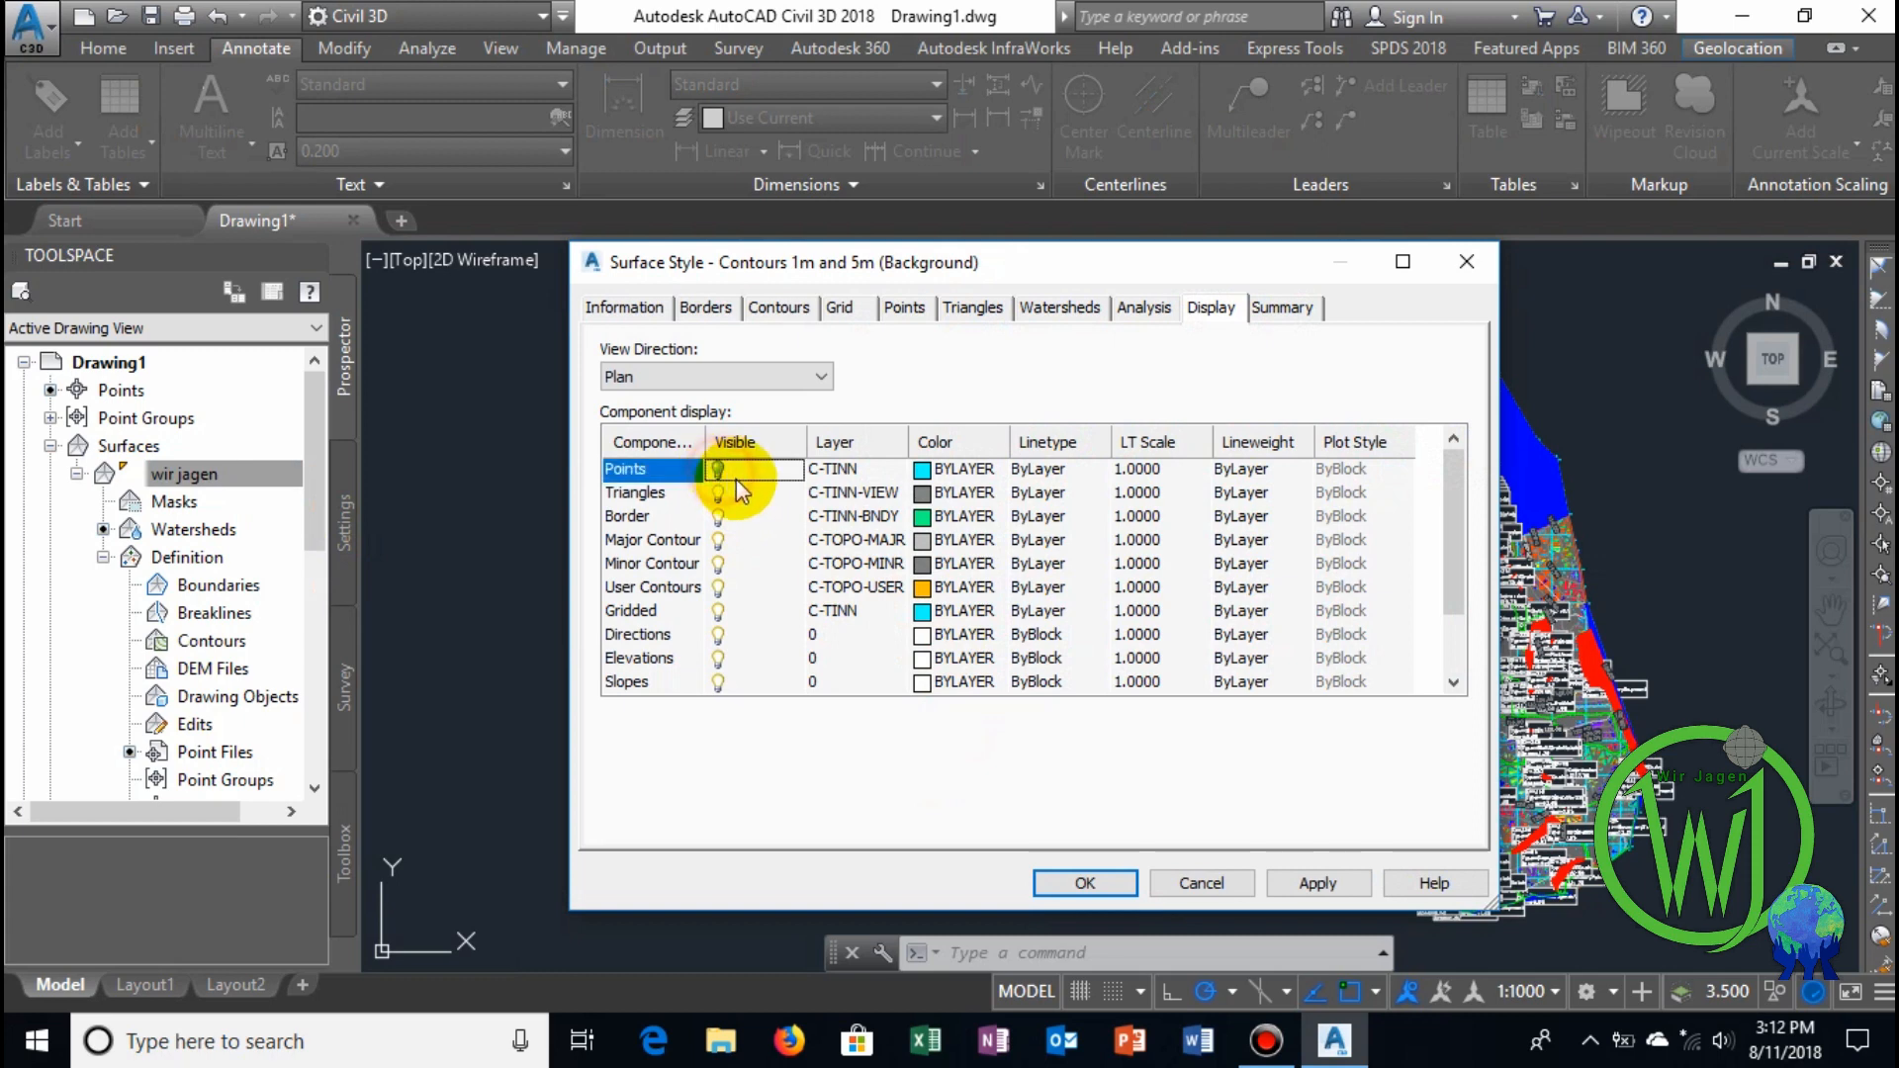
left_click(716, 494)
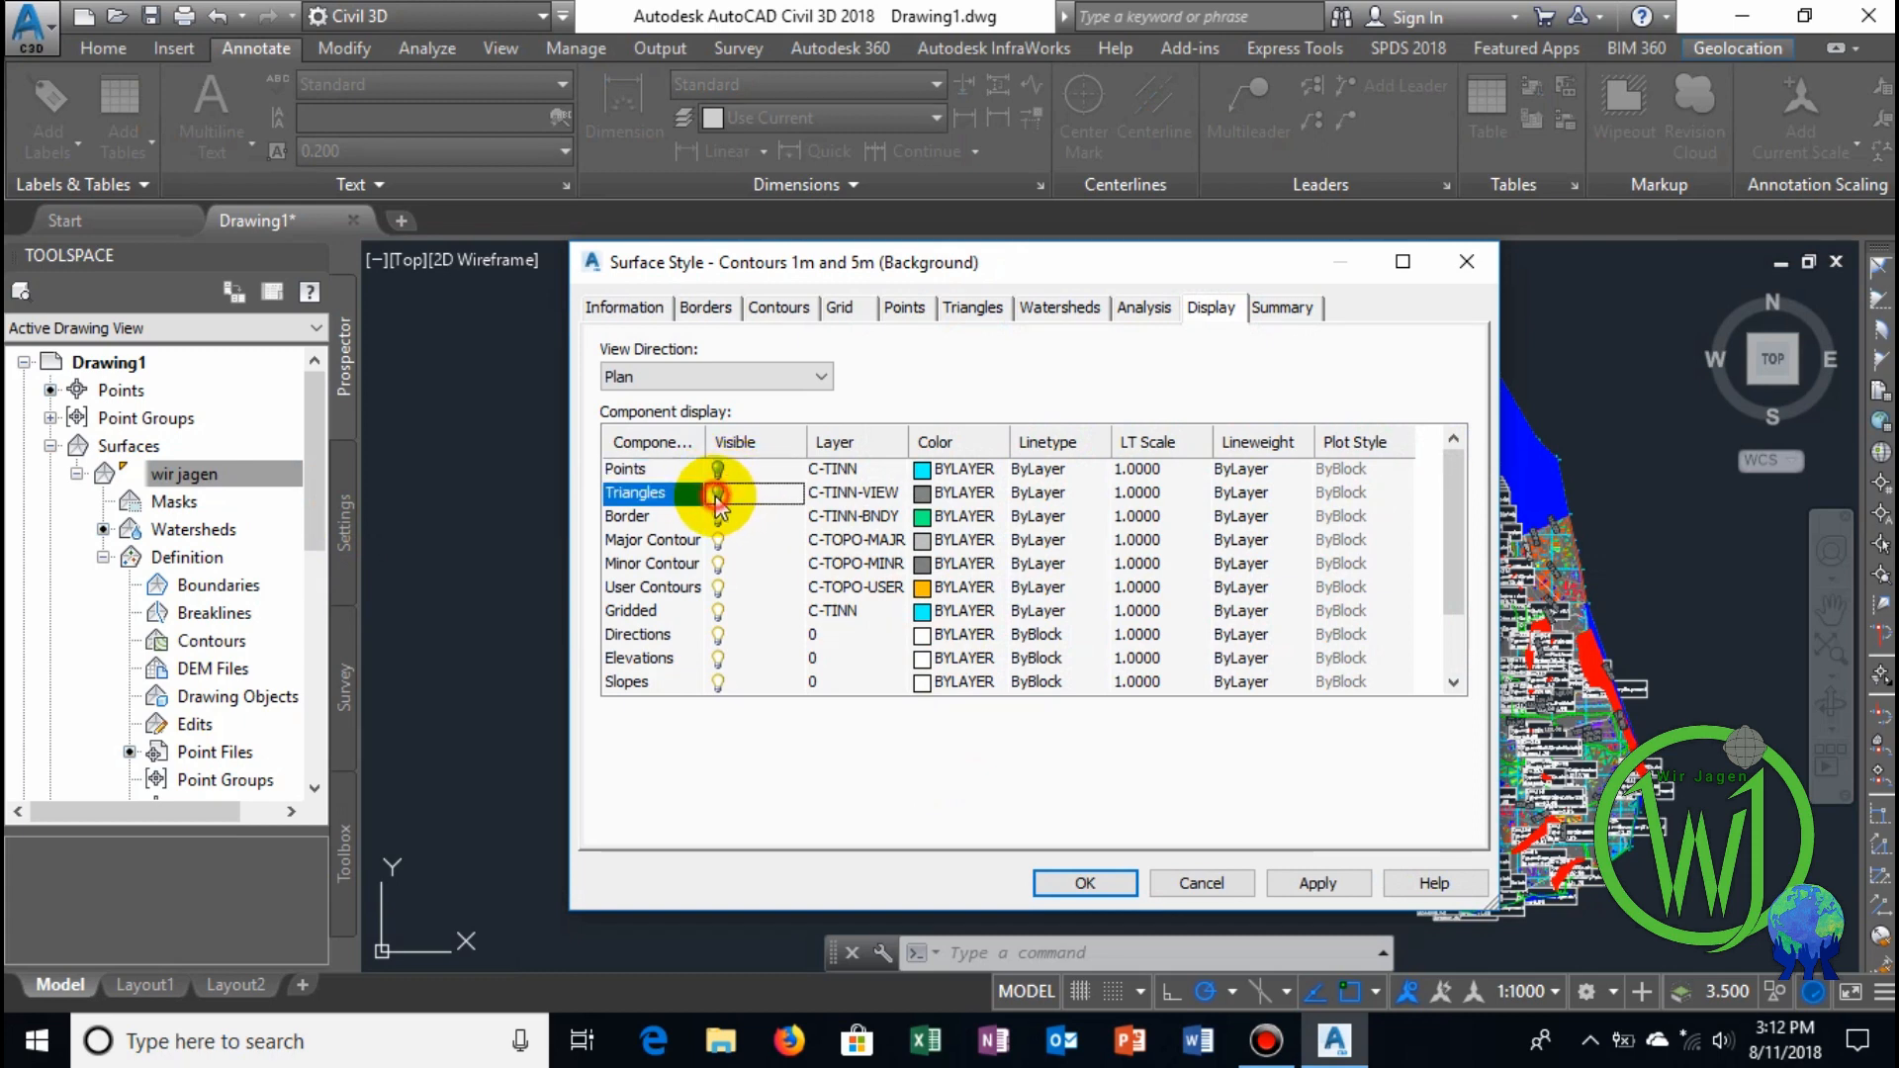
left_click(720, 588)
left_click(719, 613)
left_click(720, 636)
left_click(719, 659)
Hide the Slopes, Slope Arrows and Watersheds components as well, and apply the surface style.
scroll(761, 615, "down", 1)
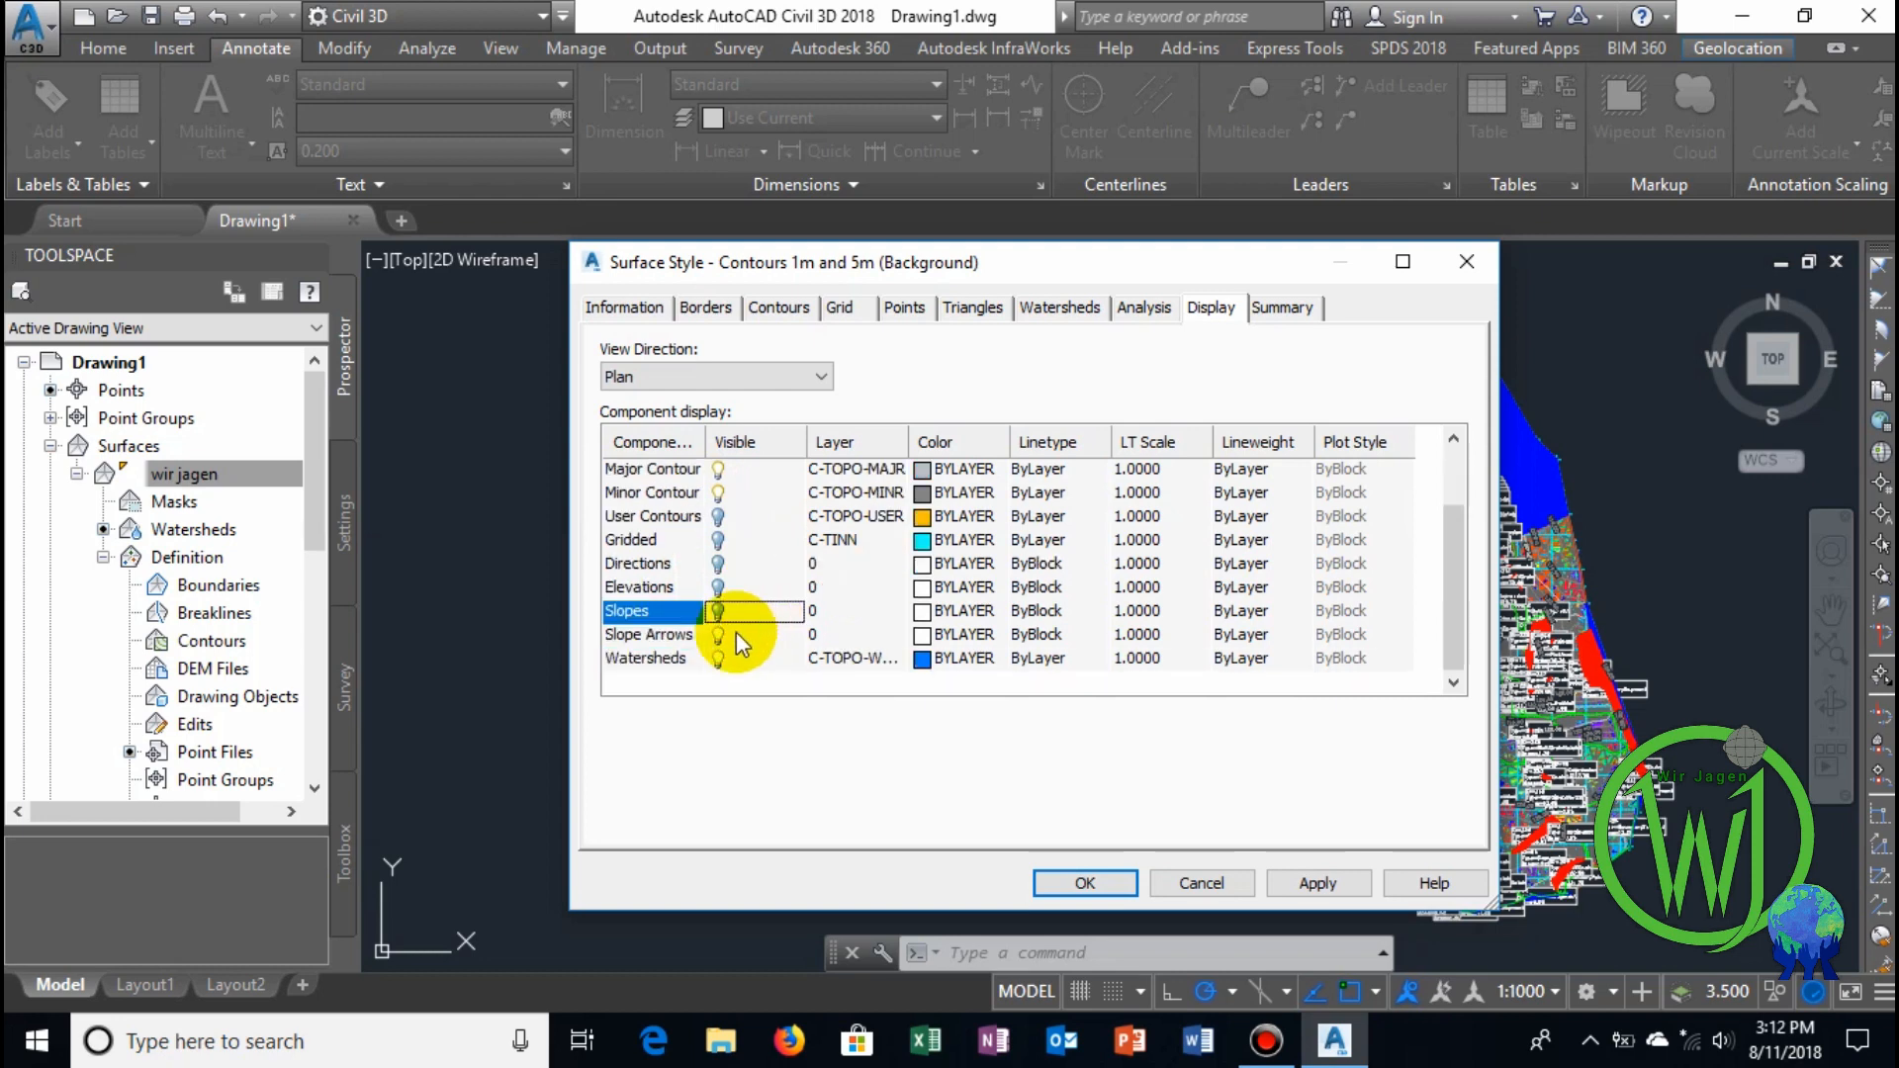
left_click(719, 636)
left_click(720, 660)
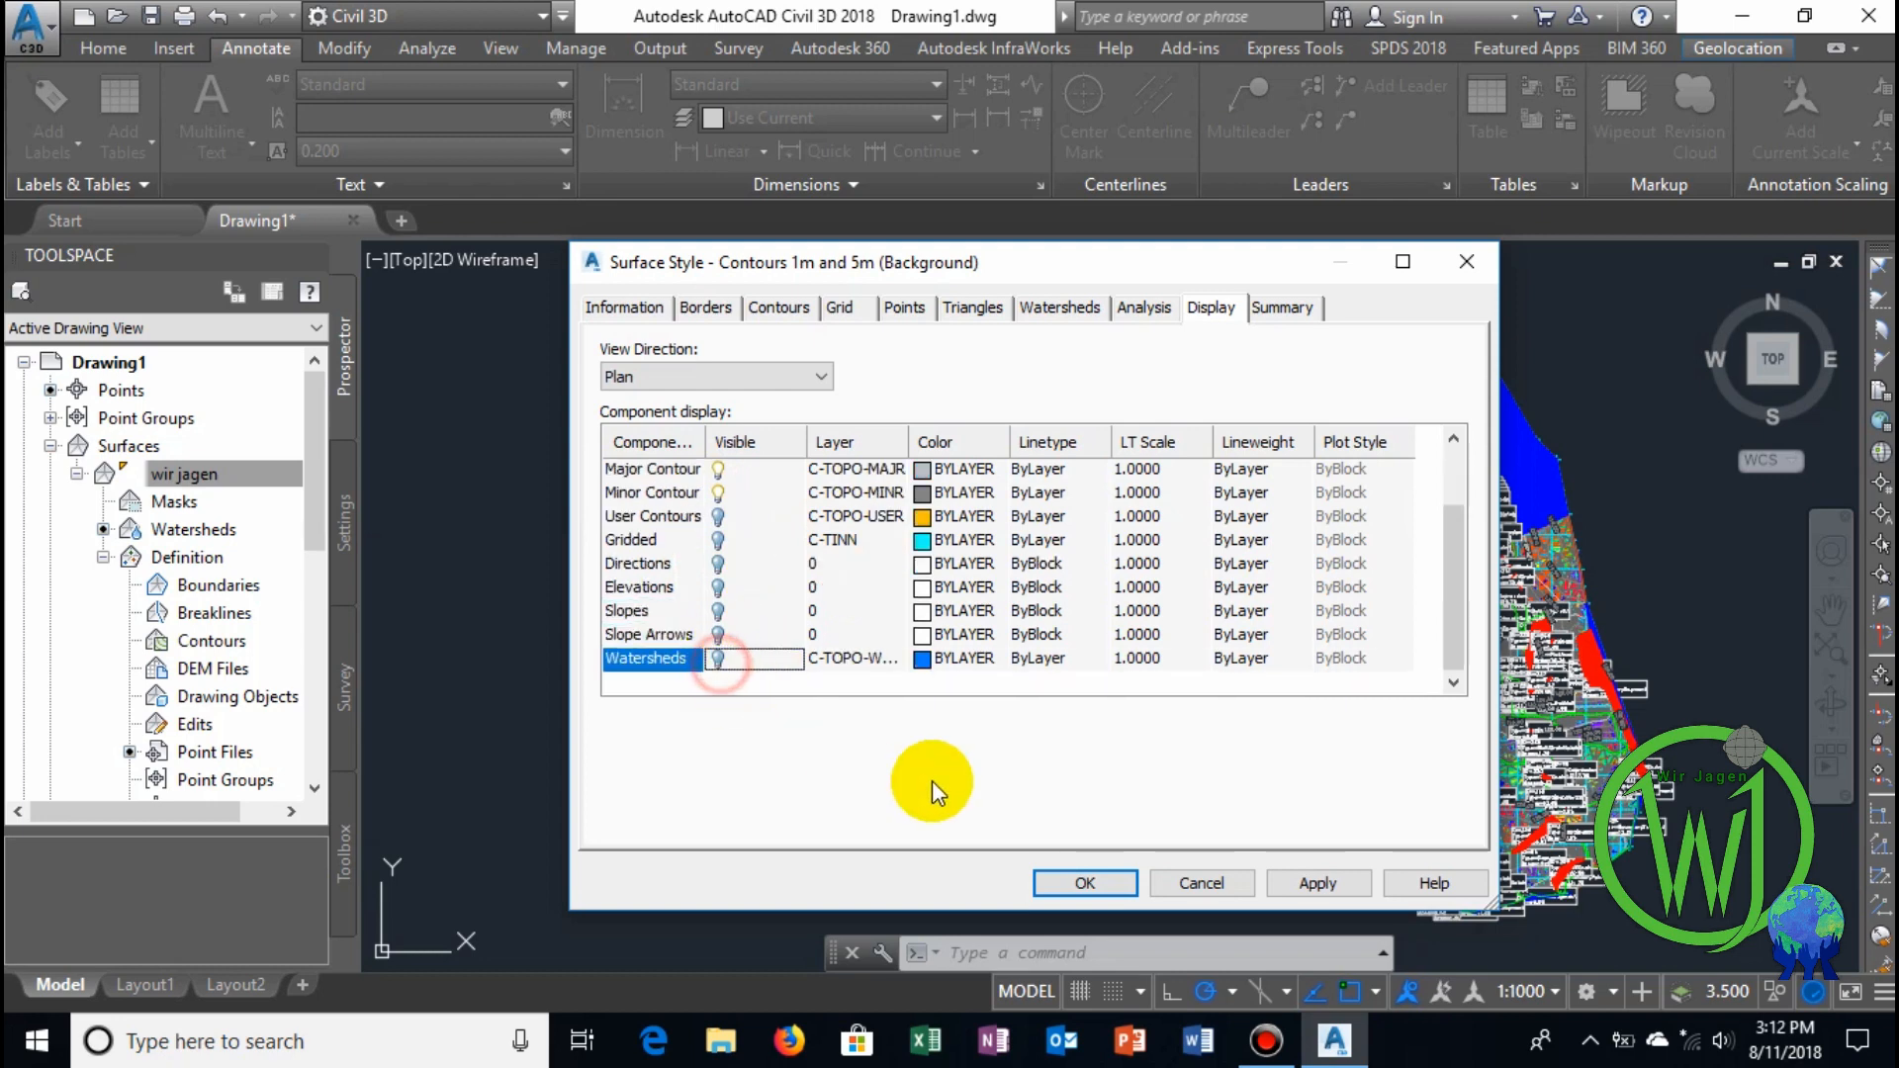
left_click(1326, 881)
left_click(1085, 884)
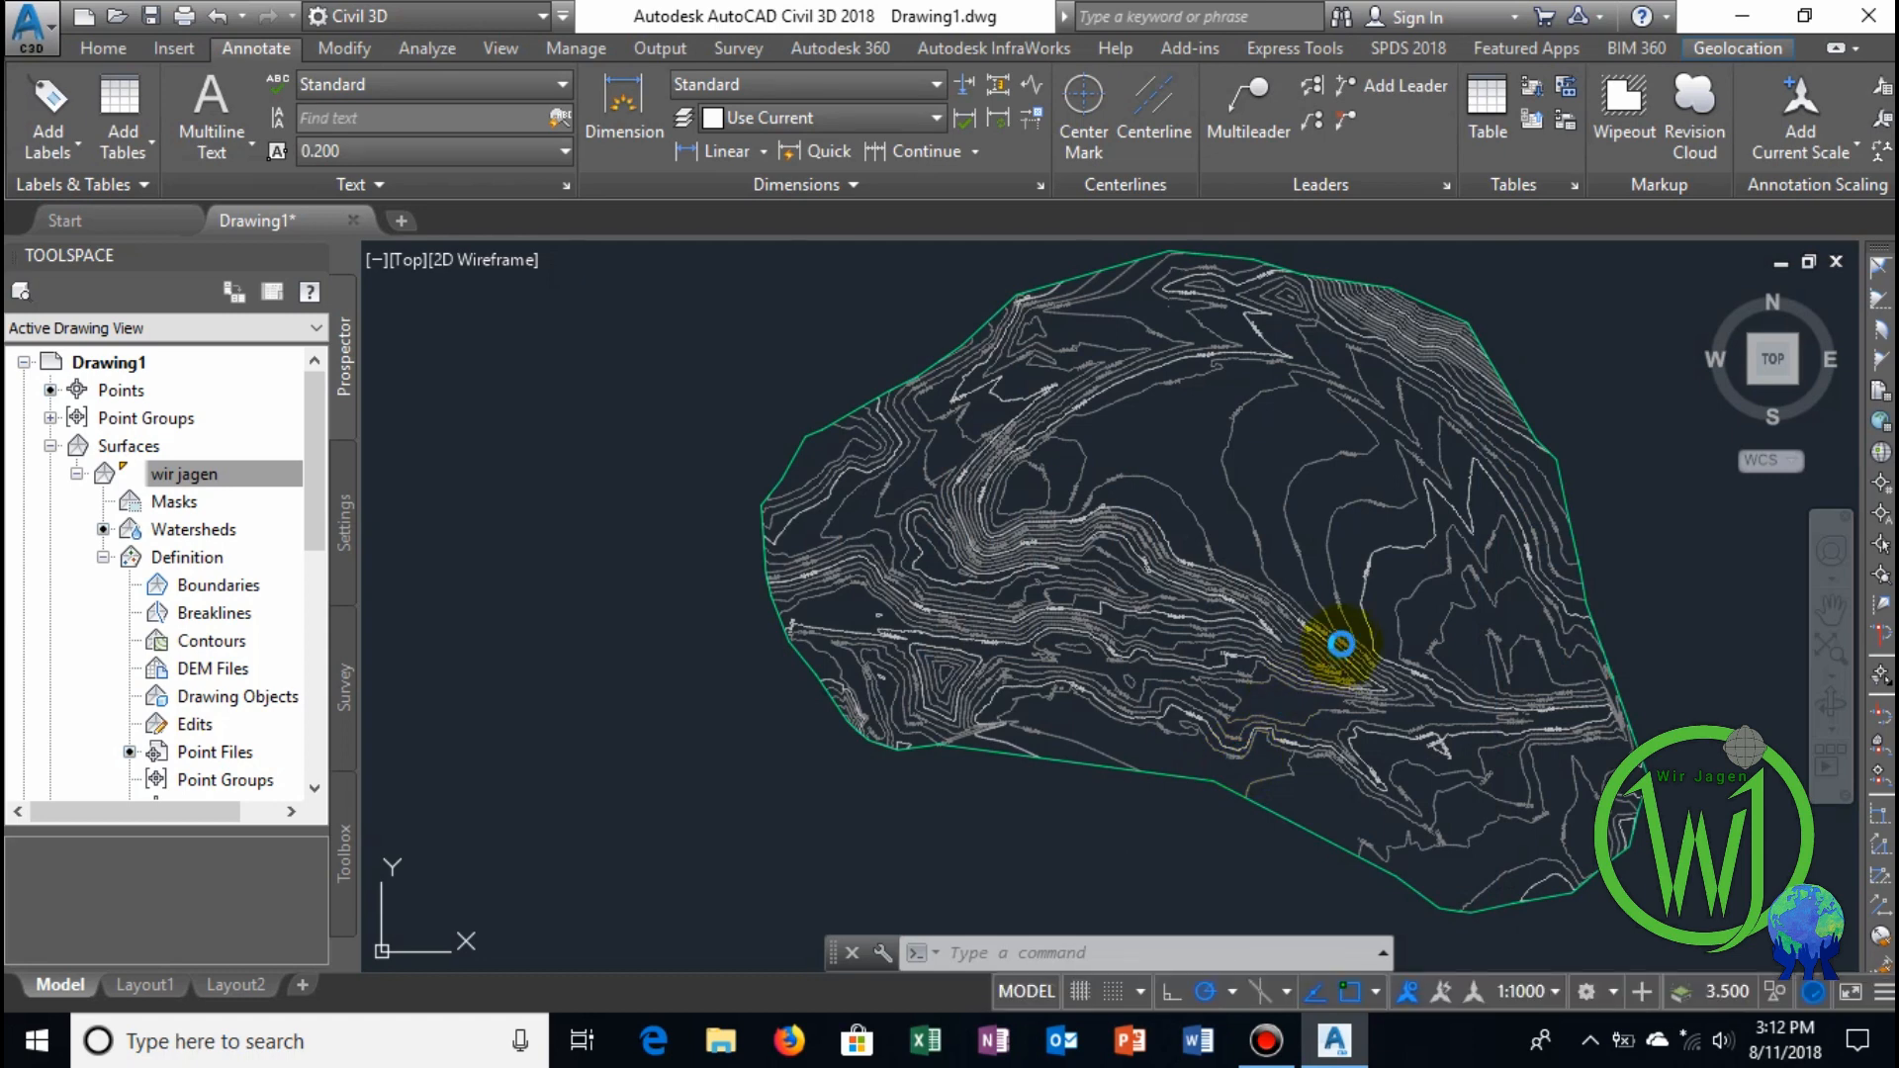
Orbit the contoured surface freely in 3D to examine its relief from several angles, and end the orbit.
right_click(1668, 474)
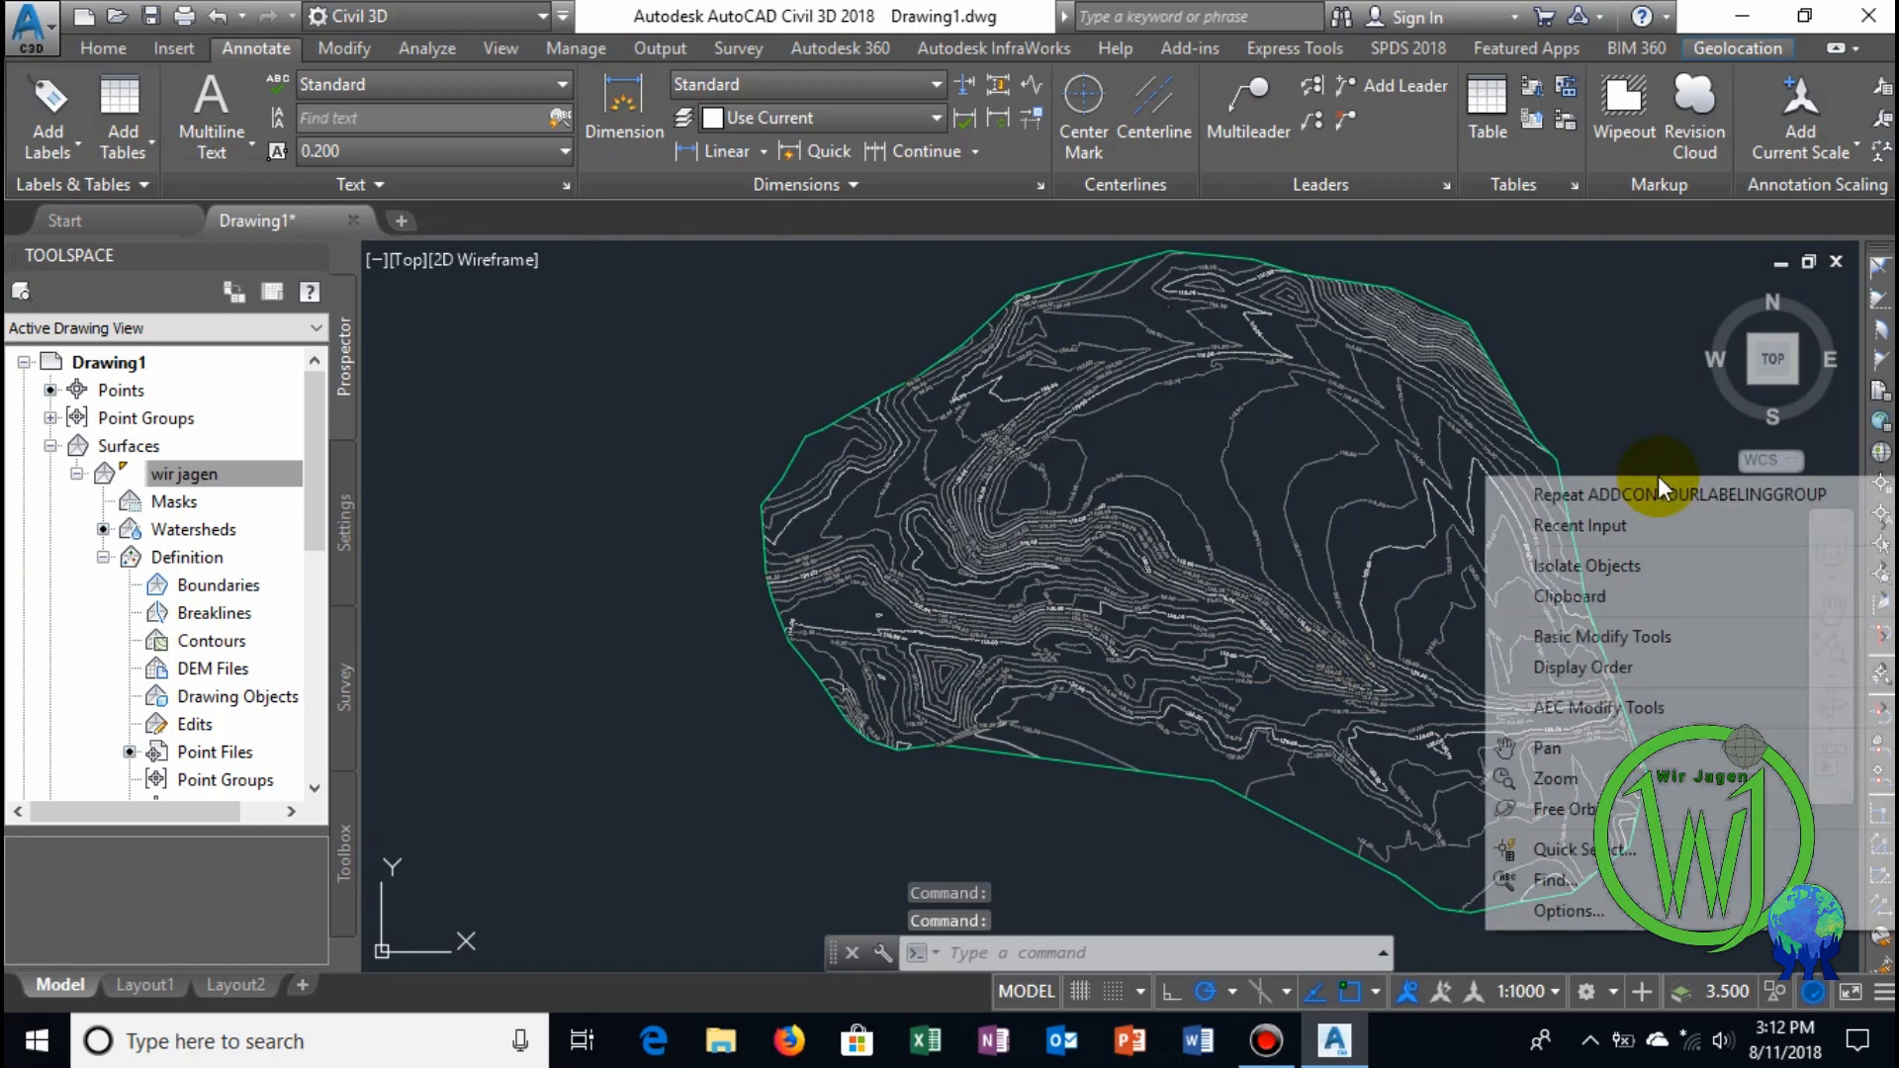
left_click(1622, 809)
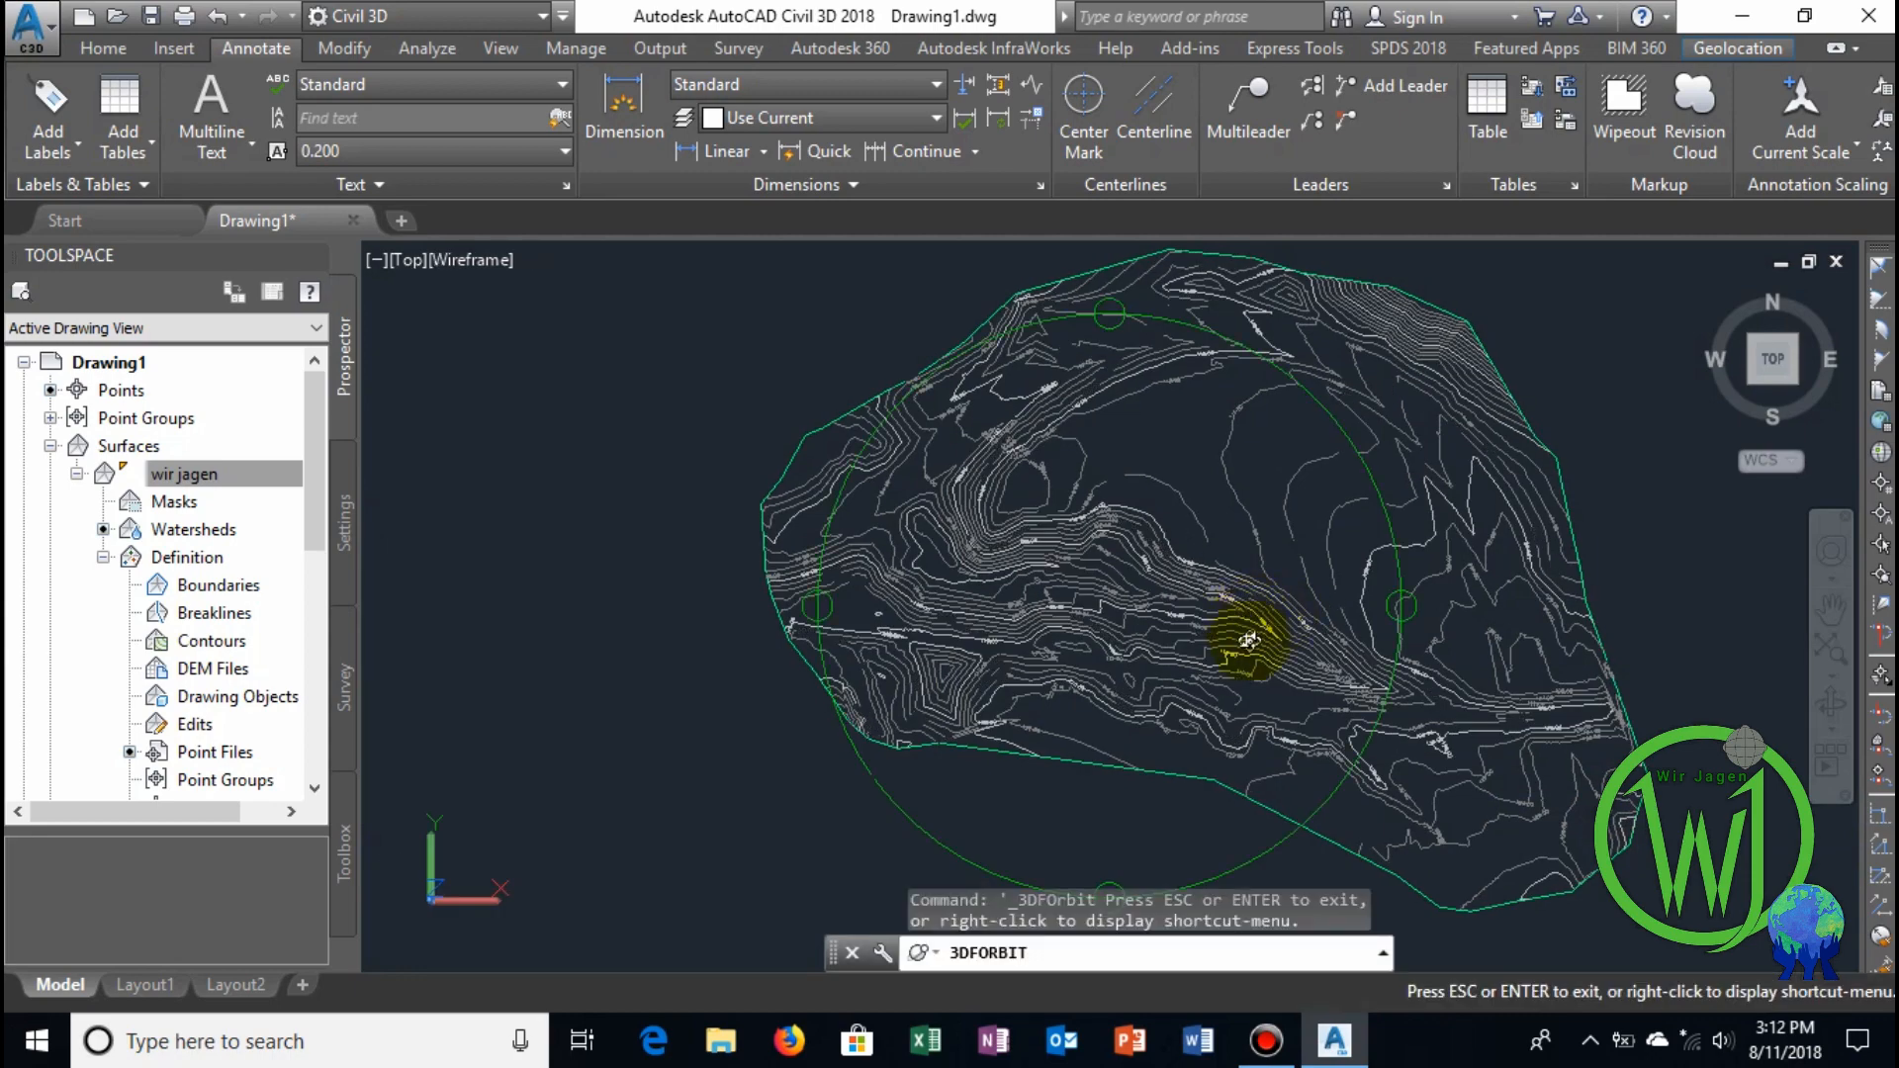
left_click_drag(1253, 642, 1275, 471)
left_click_drag(1244, 554, 1517, 716)
left_click_drag(1256, 433, 1118, 434)
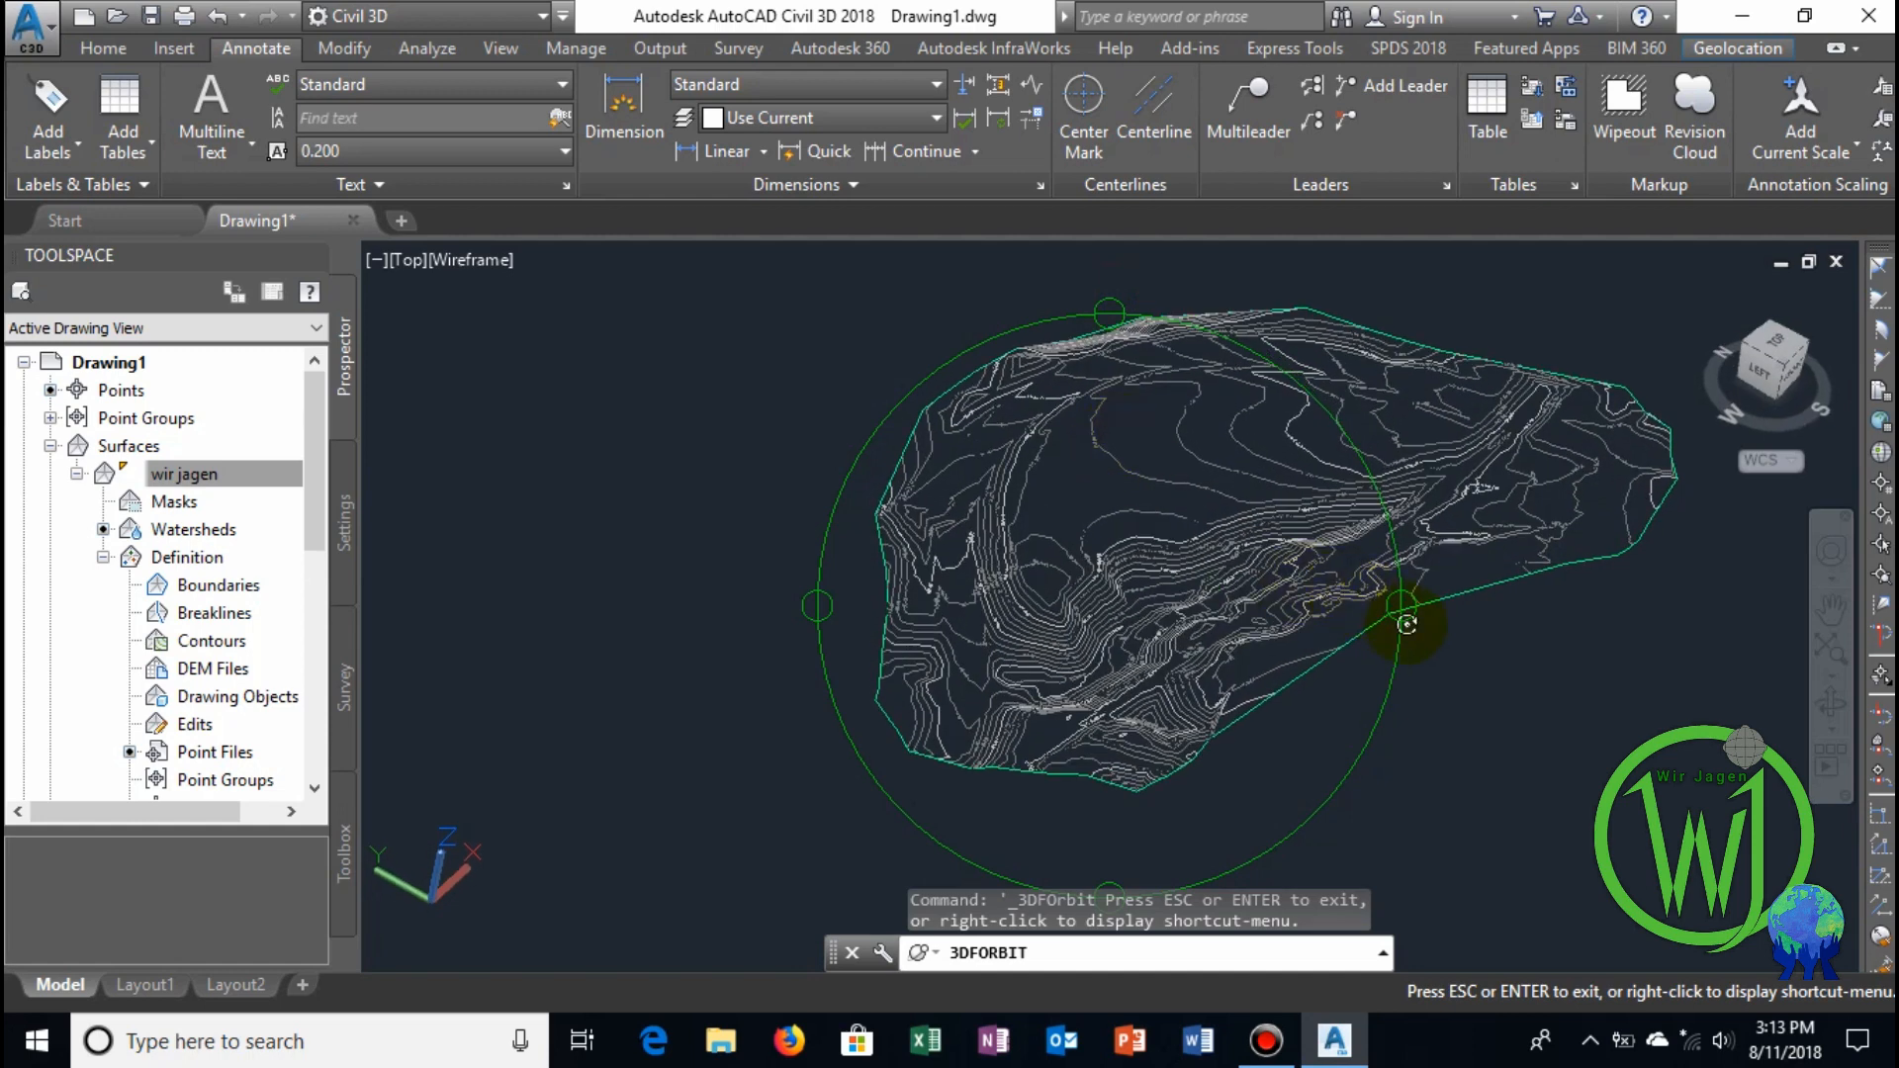
right_click(1490, 700)
left_click(1573, 158)
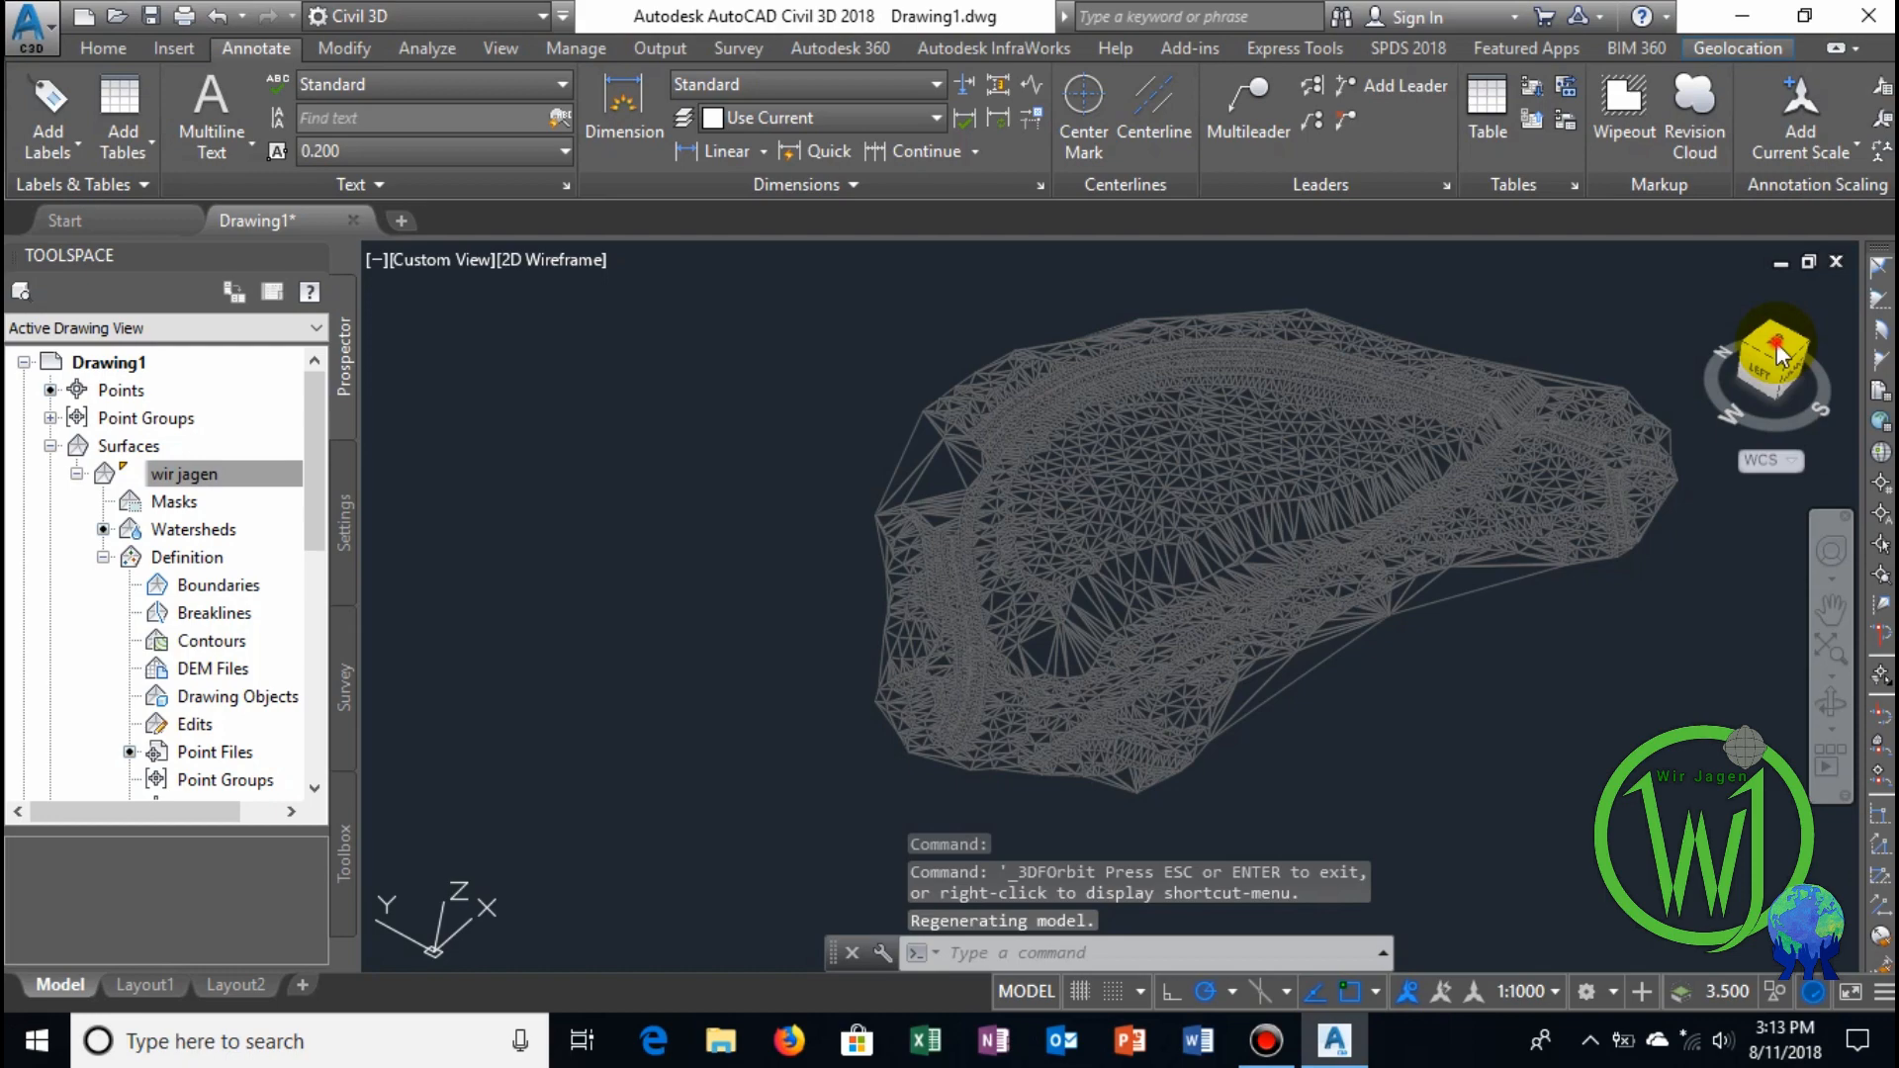
Restore the top view with north up and examine the surface contours at different magnifications.
left_click(1776, 342)
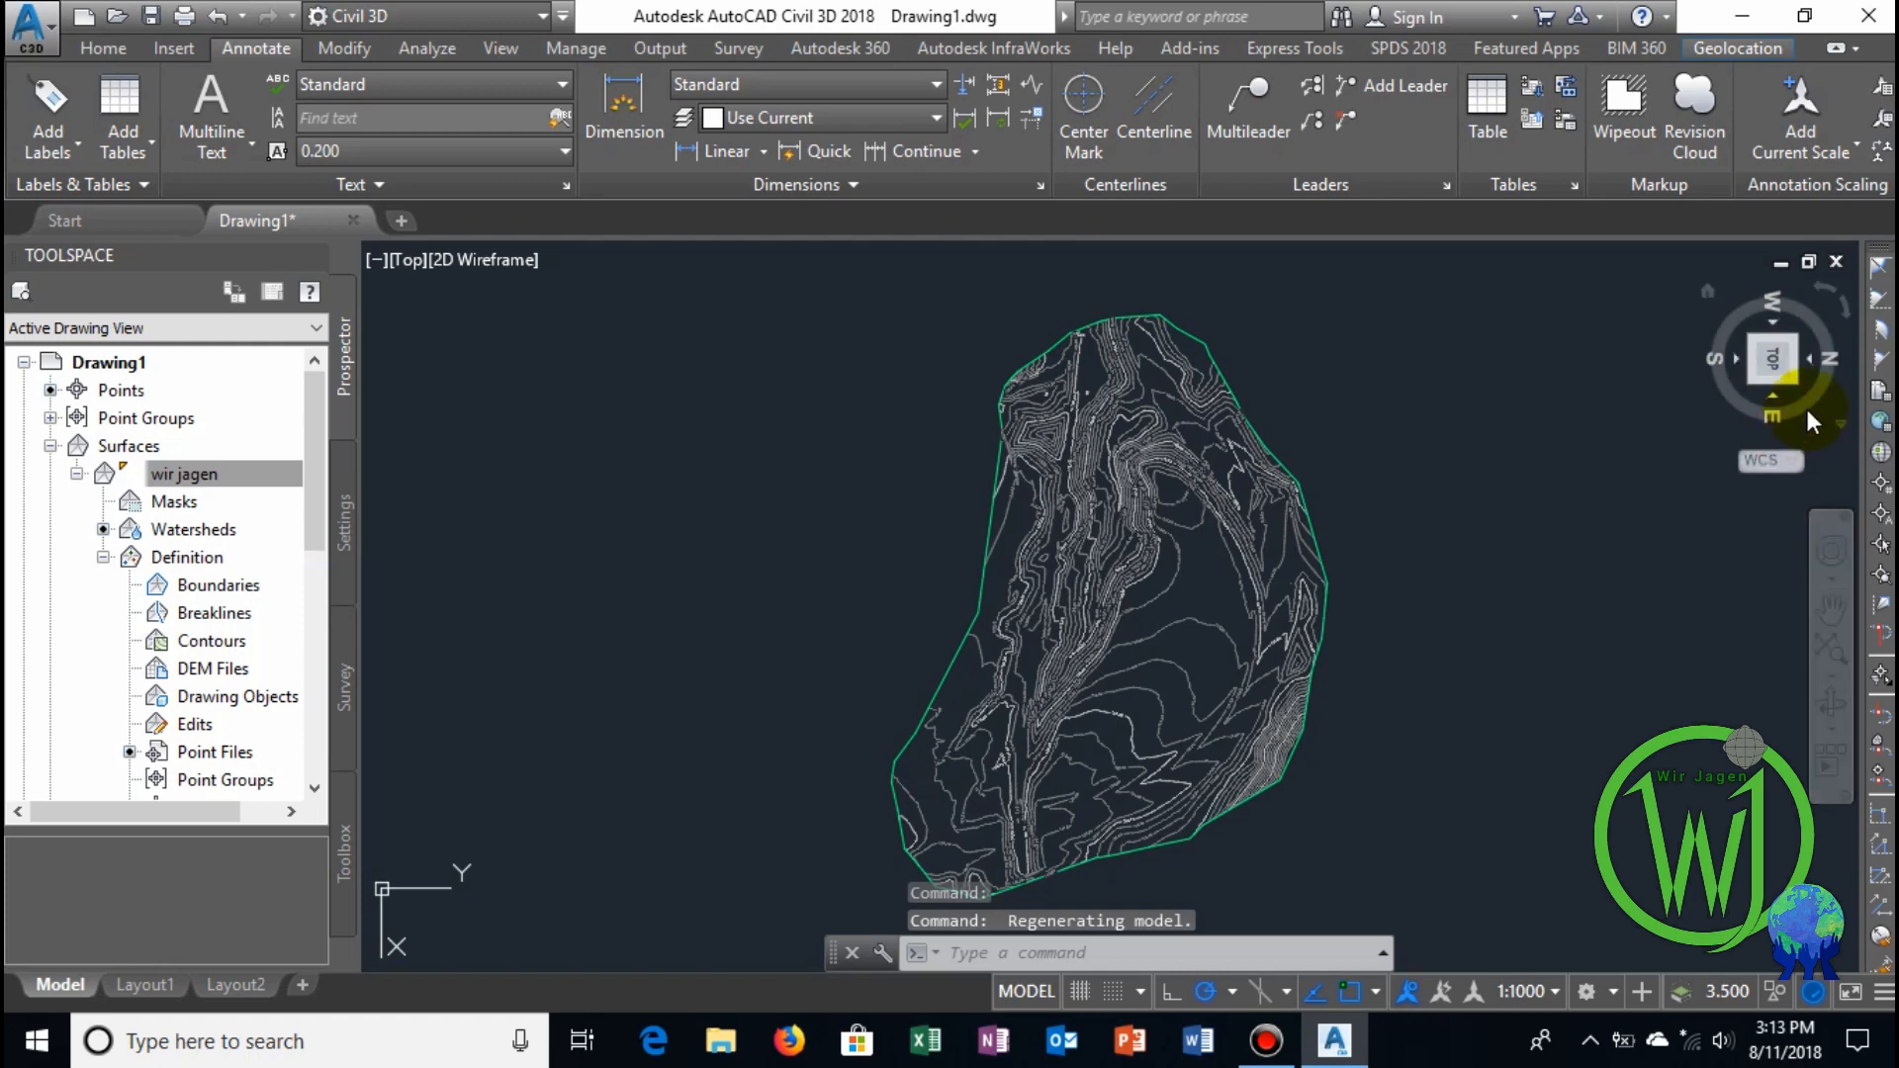
left_click(1826, 299)
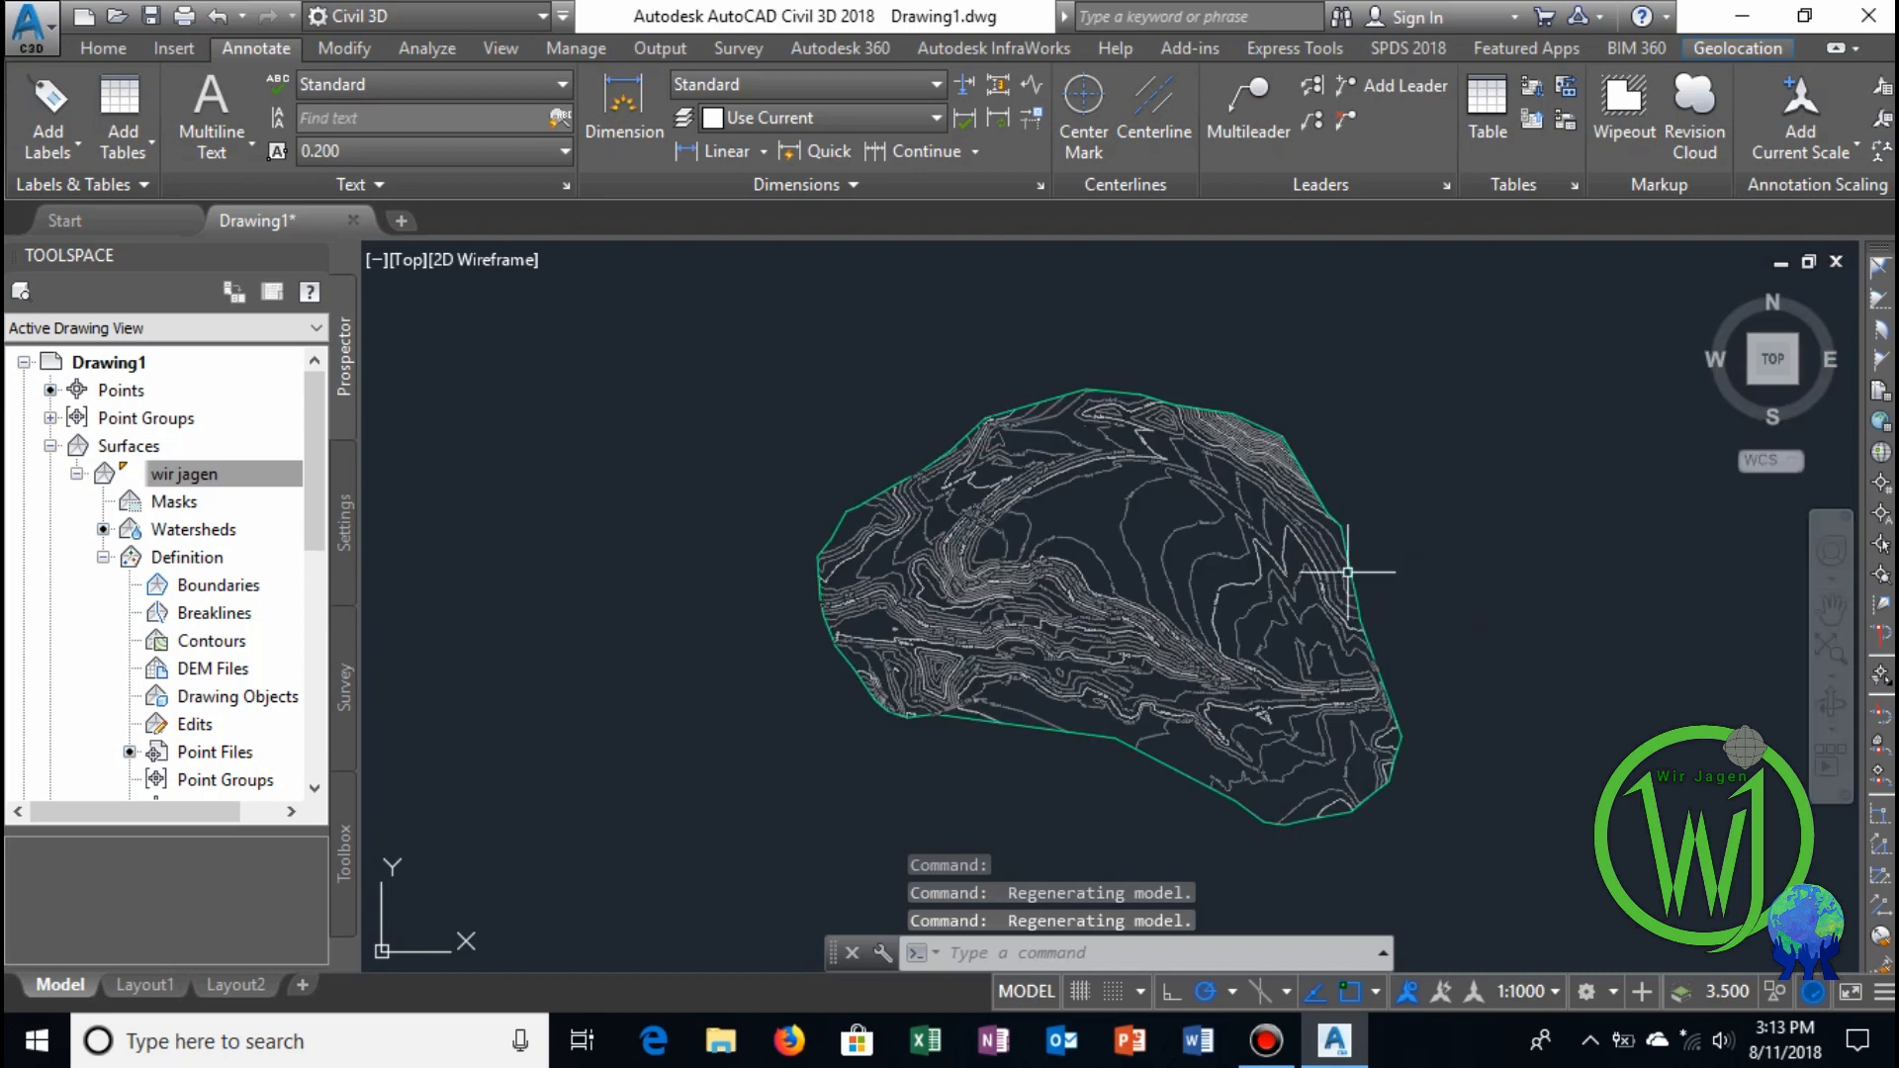
scroll(1196, 554, "up", 5)
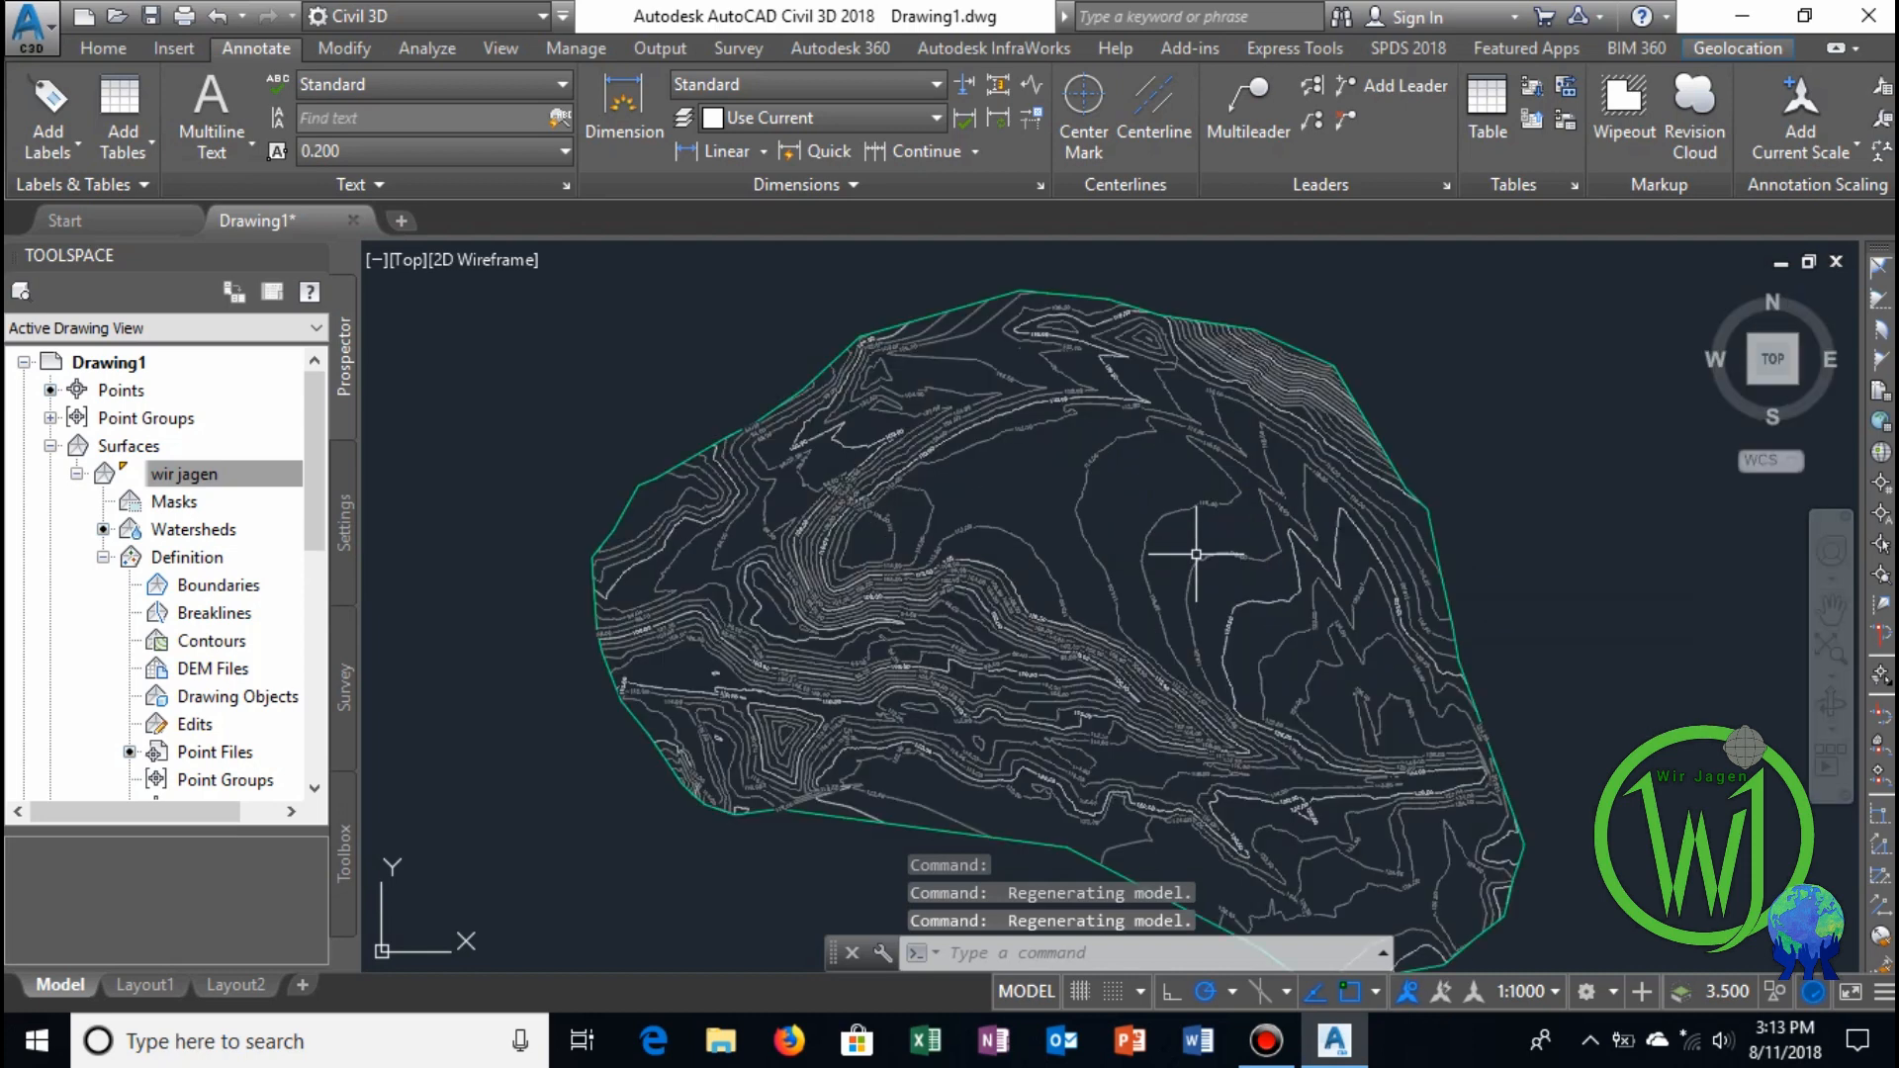
scroll(1195, 553, "down", 4)
scroll(1195, 554, "up", 2)
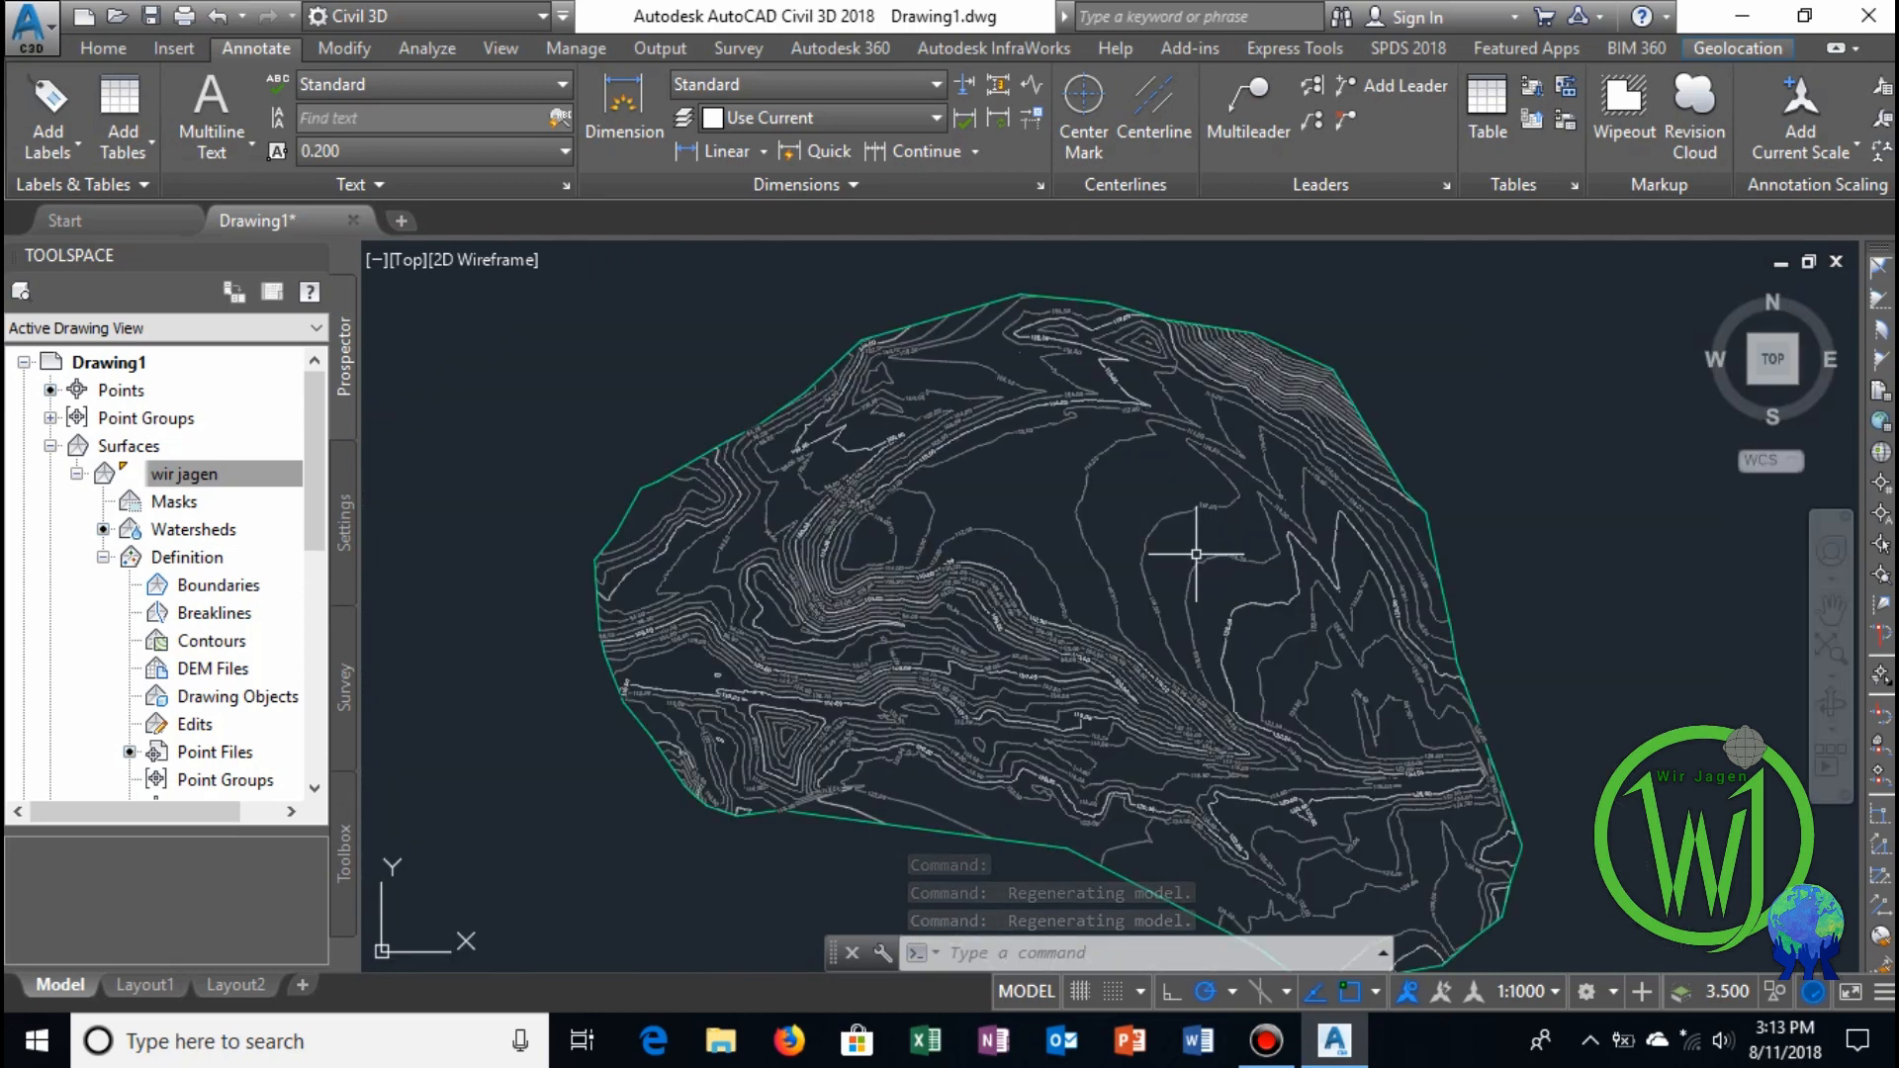
scroll(1195, 554, "down", 1)
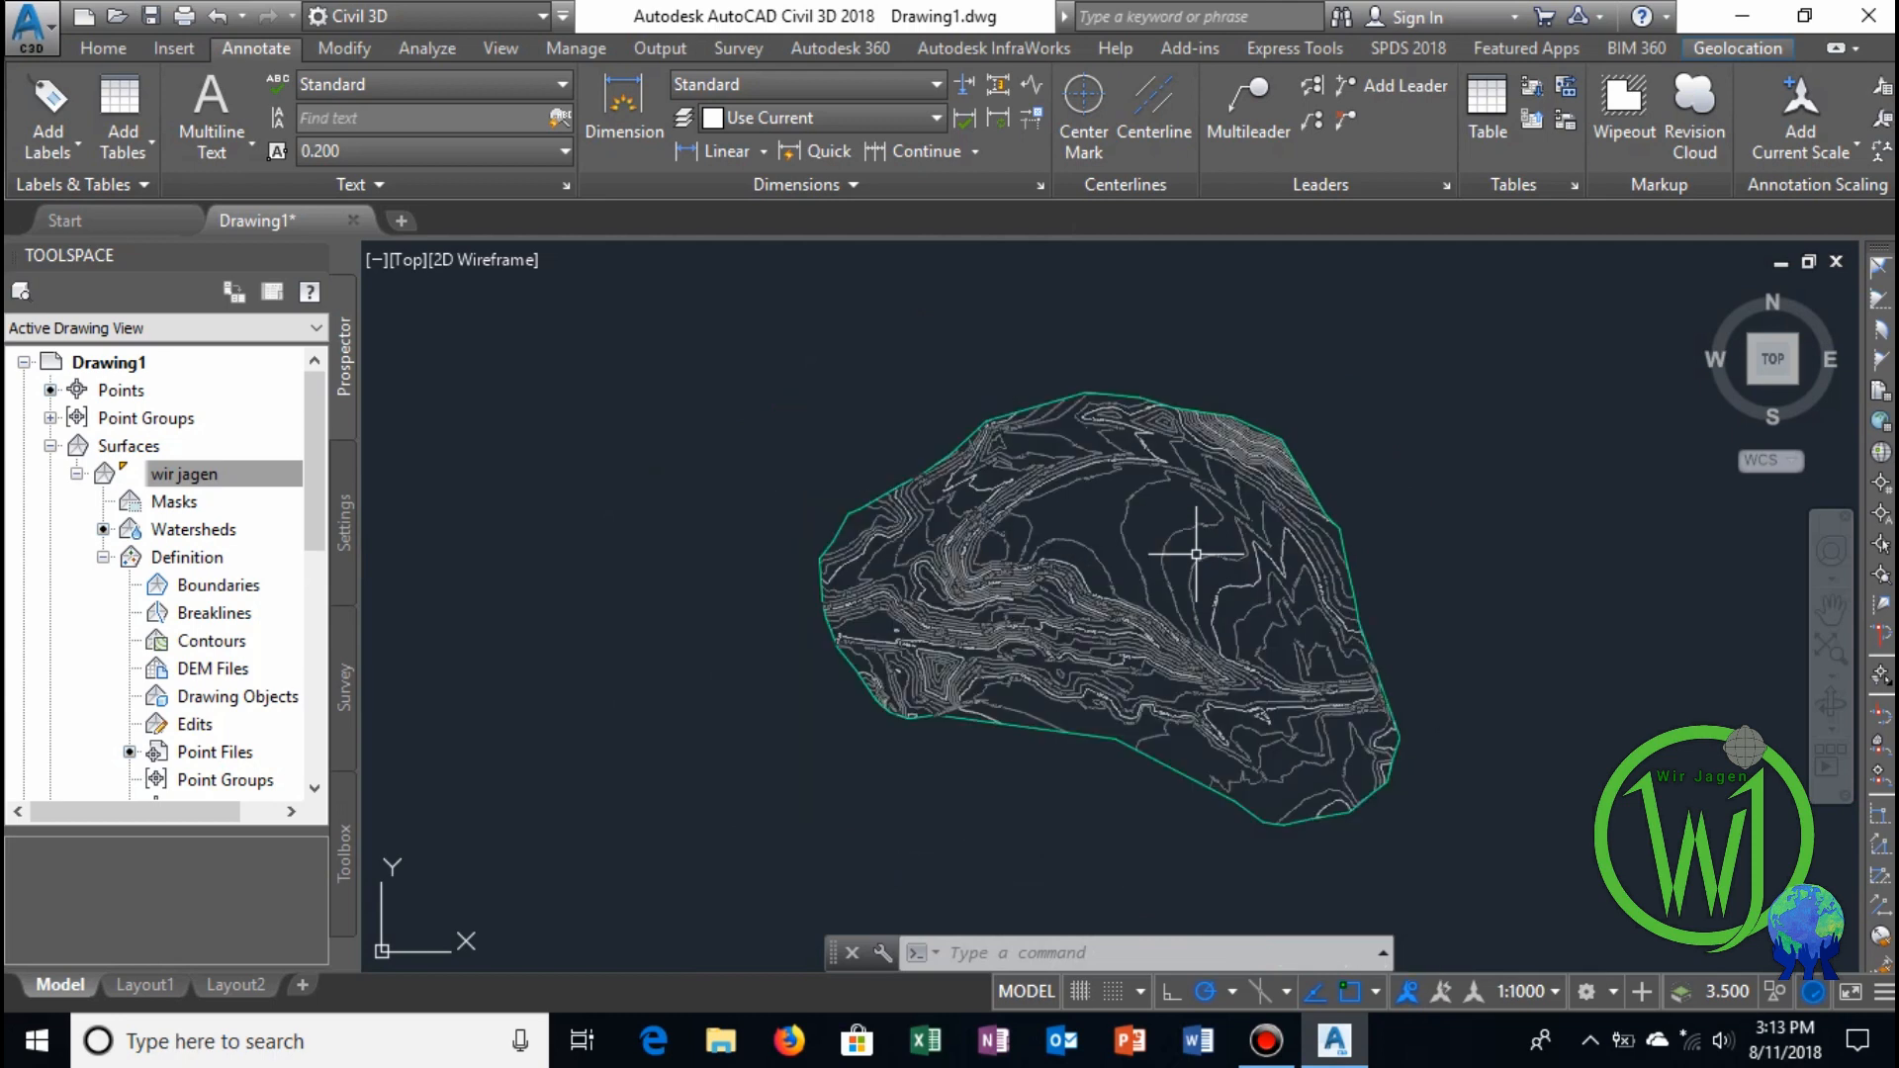
scroll(1196, 554, "up", 1)
scroll(1196, 554, "down", 1)
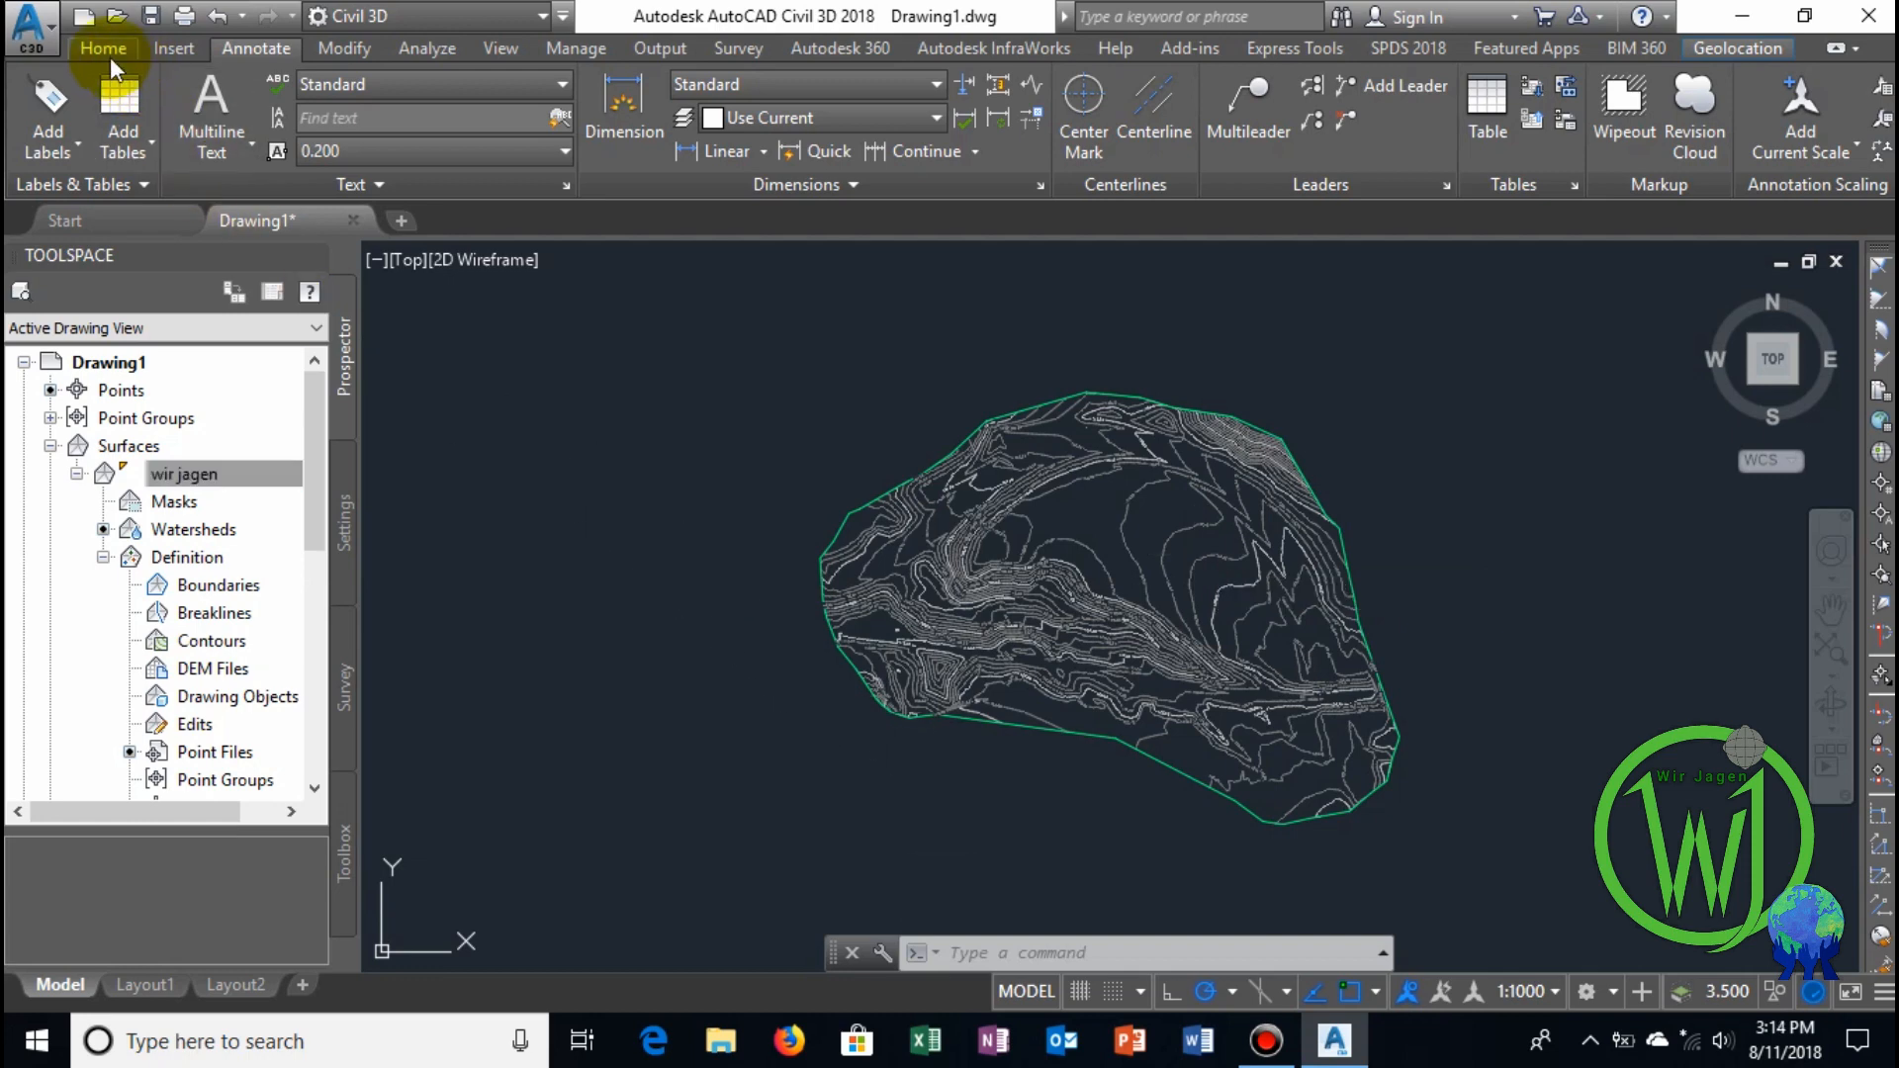
Exit Civil 3D without saving the changes to Drawing1.dwg.
left_click(48, 20)
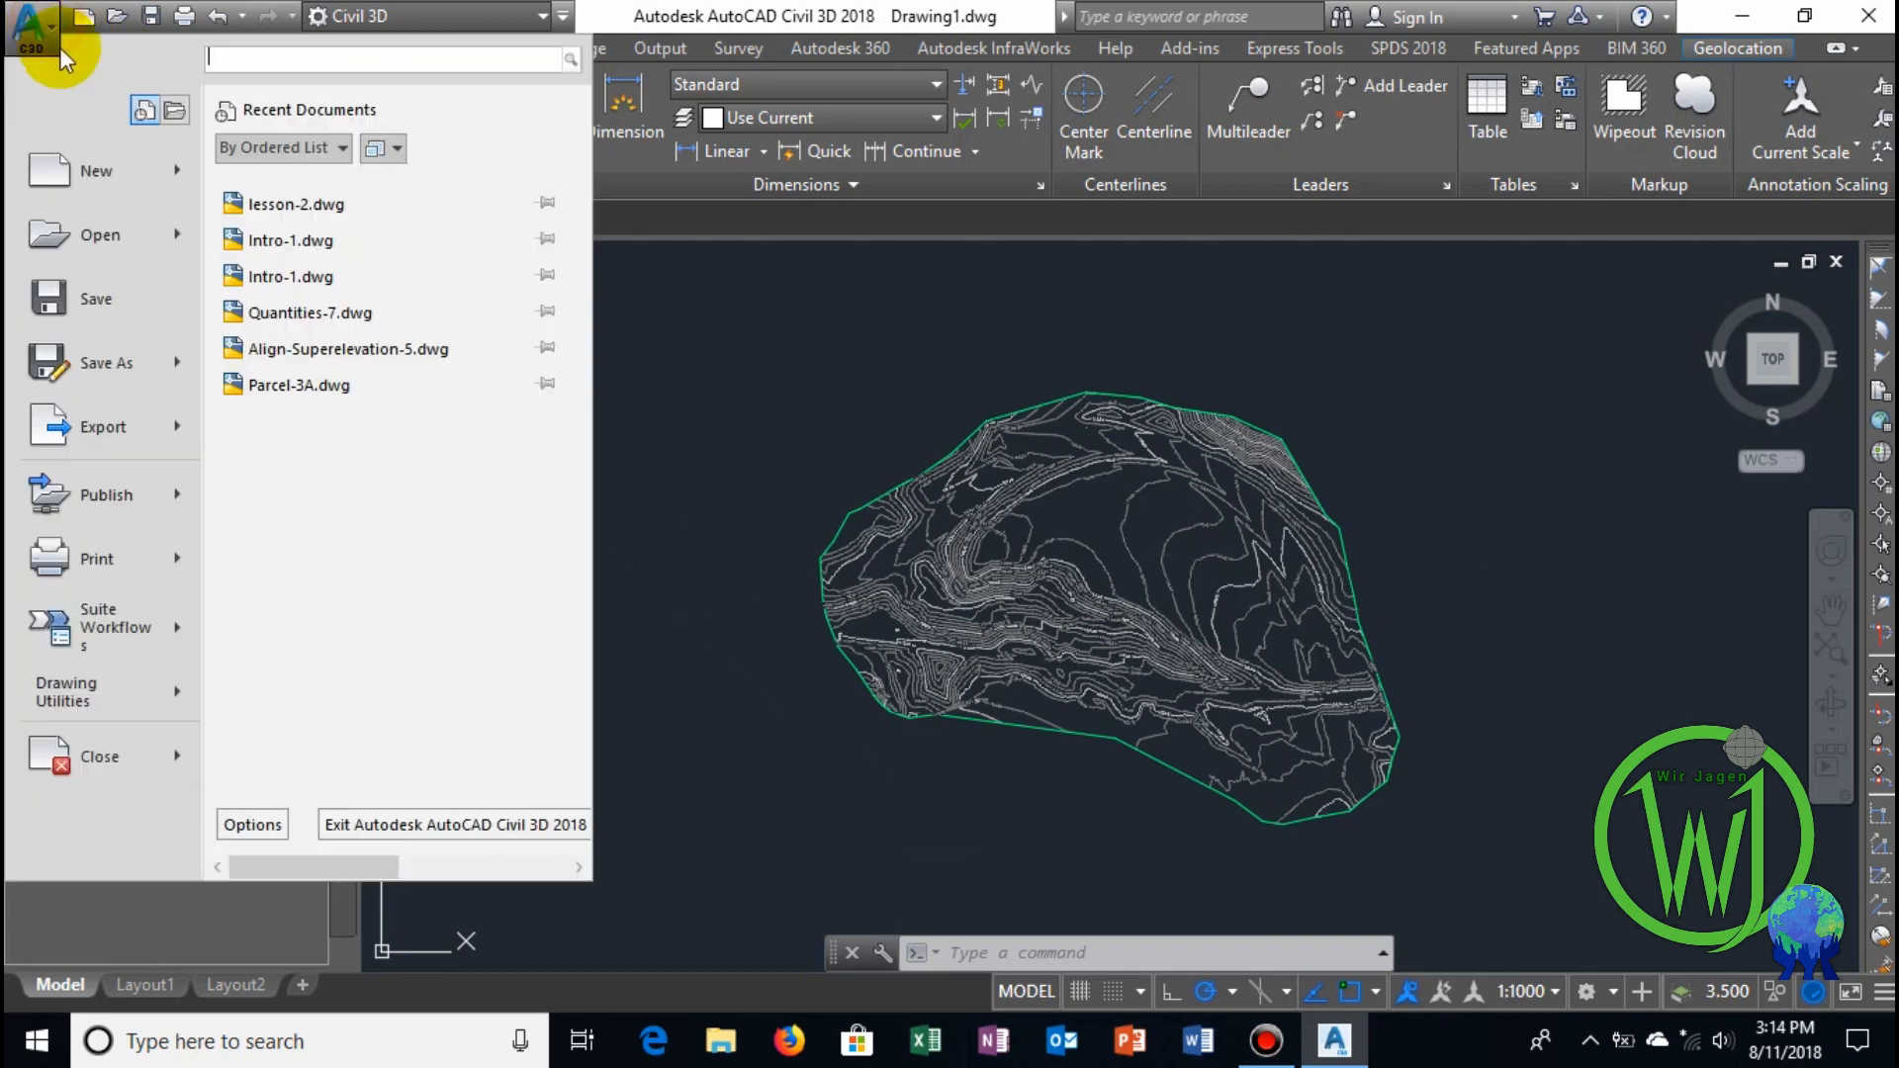
left_click(487, 833)
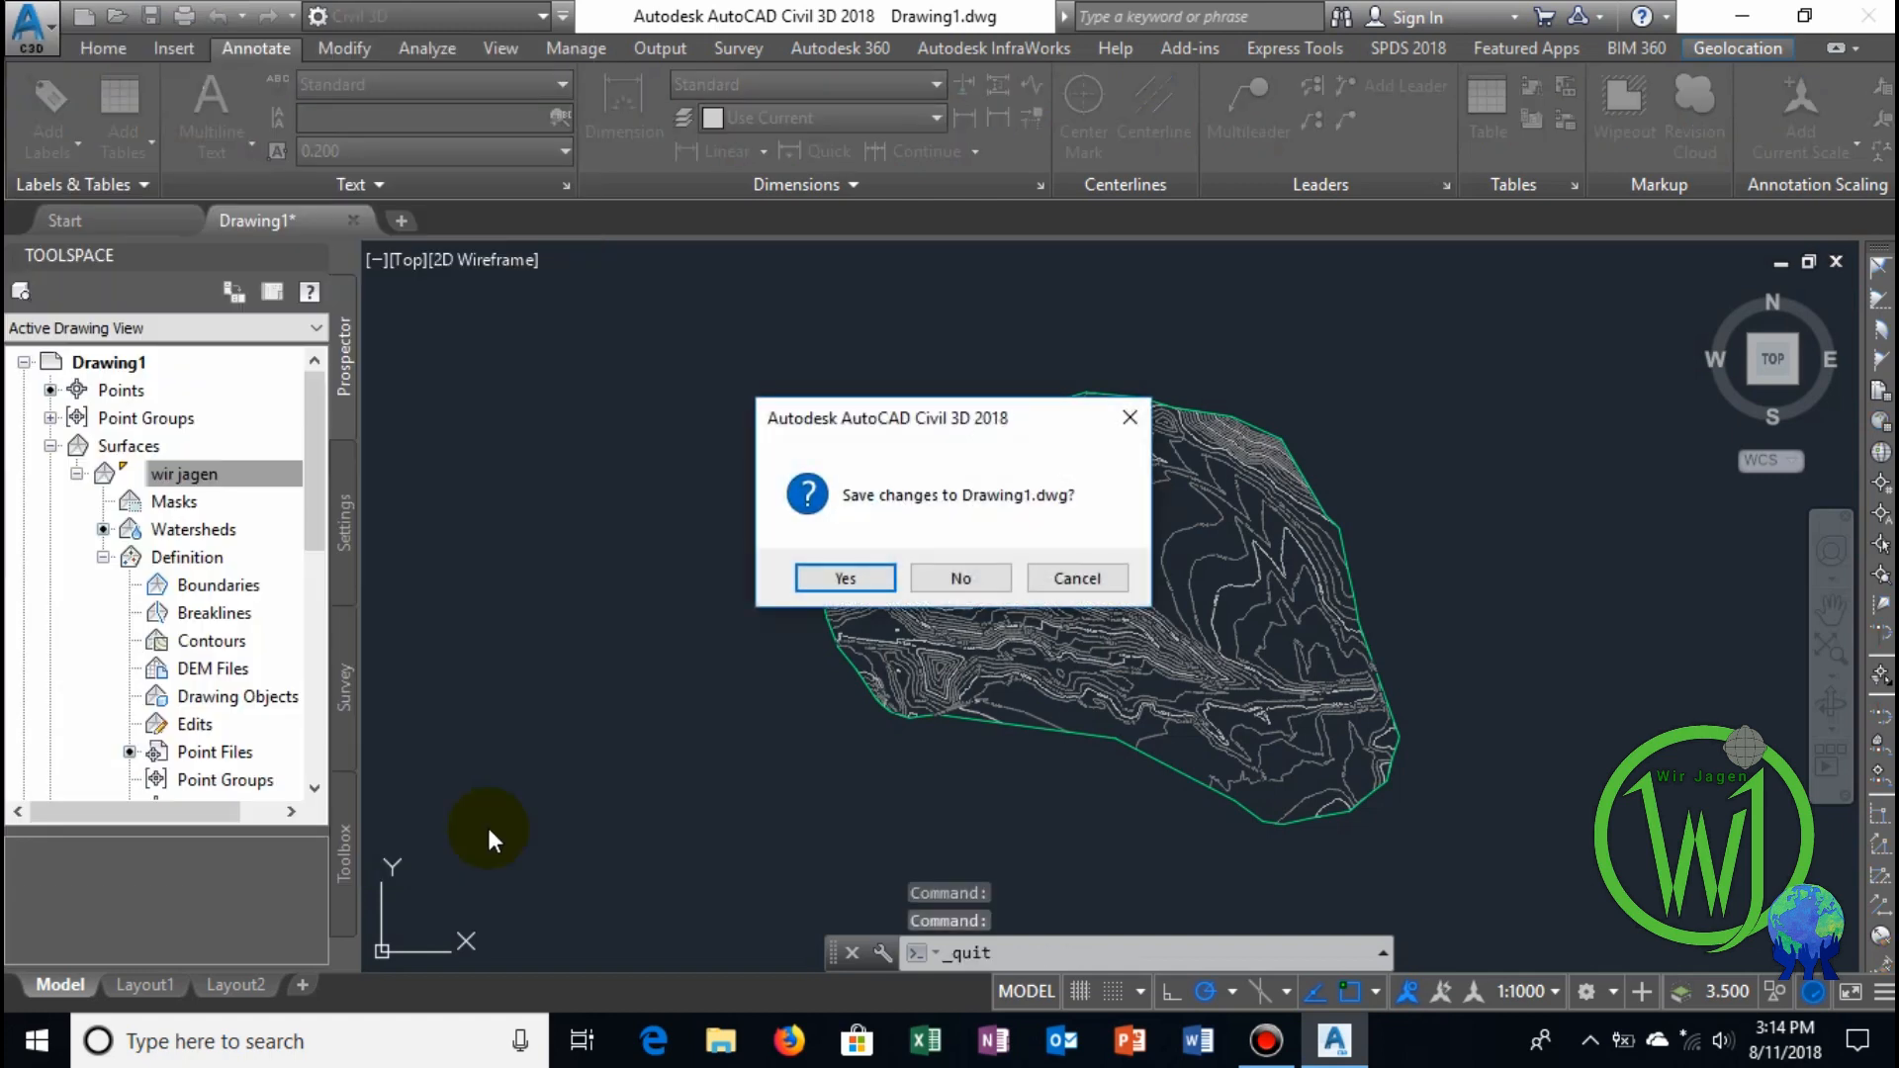
left_click(948, 578)
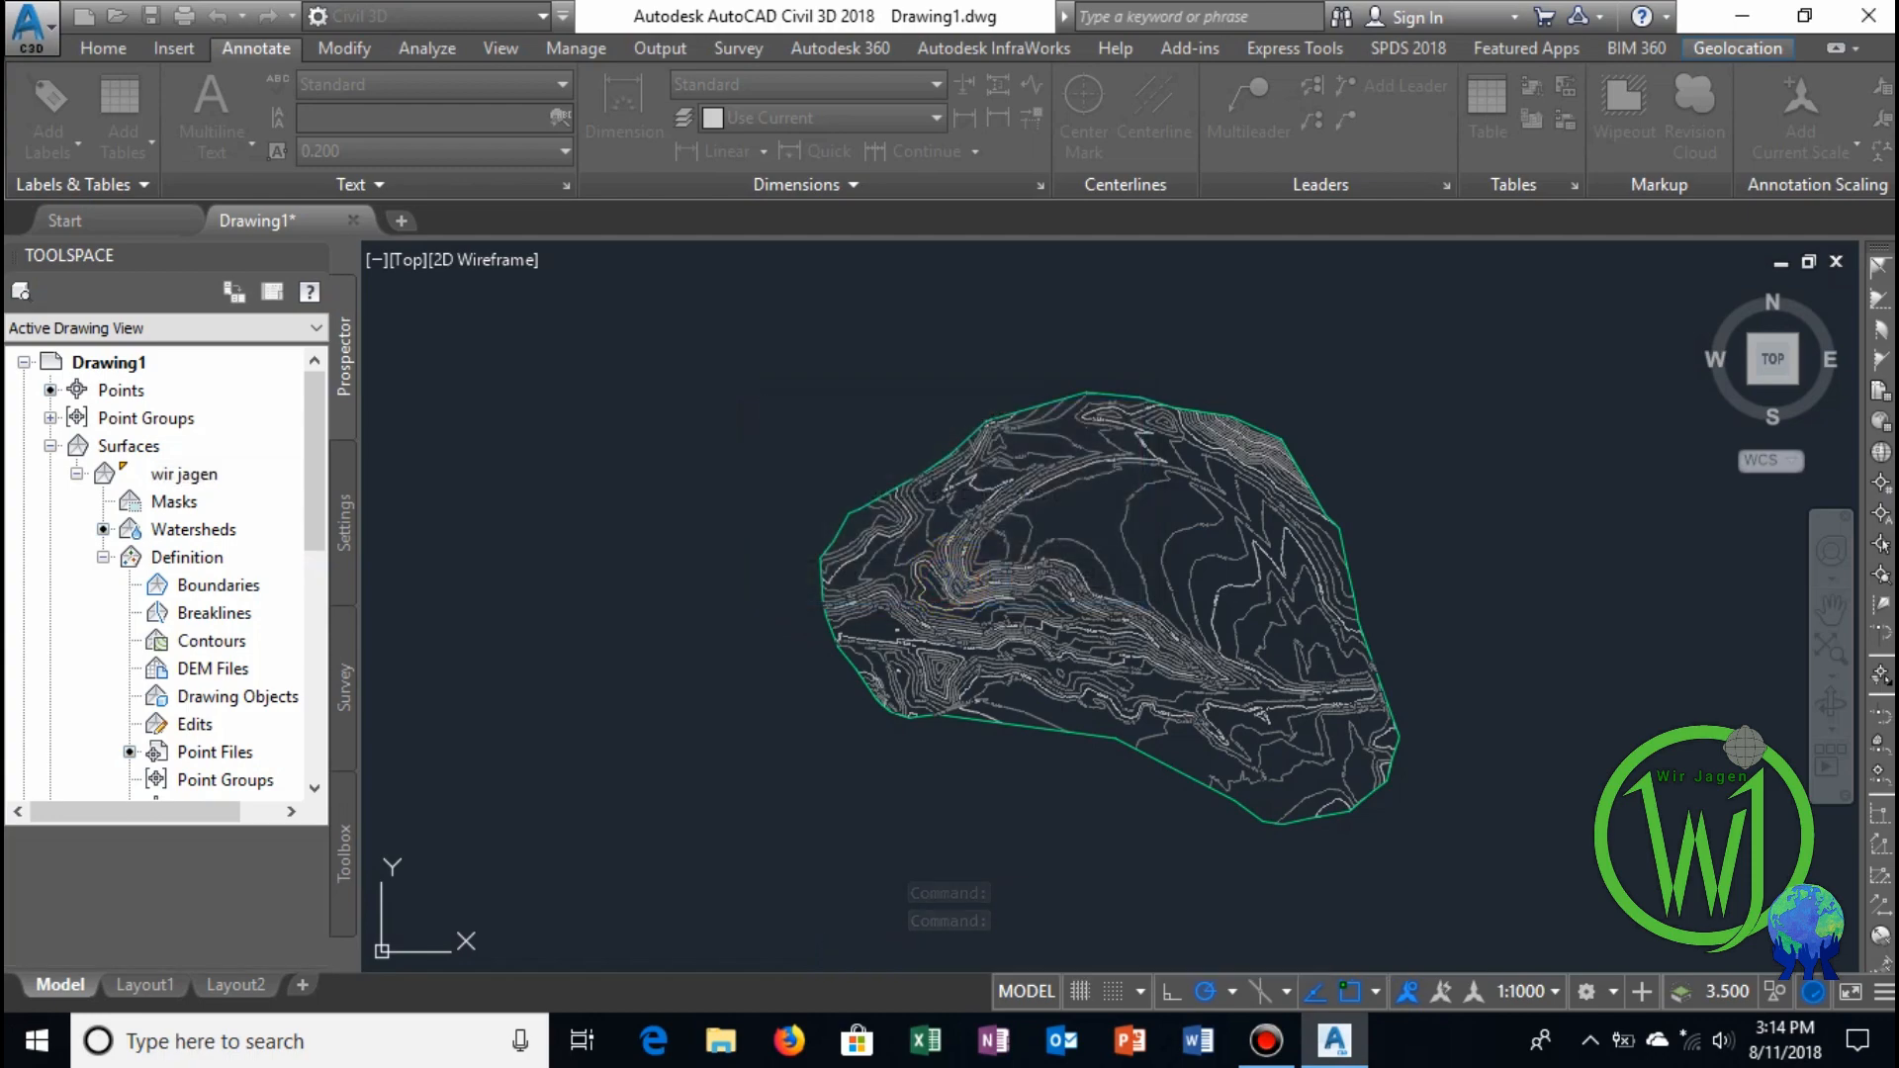